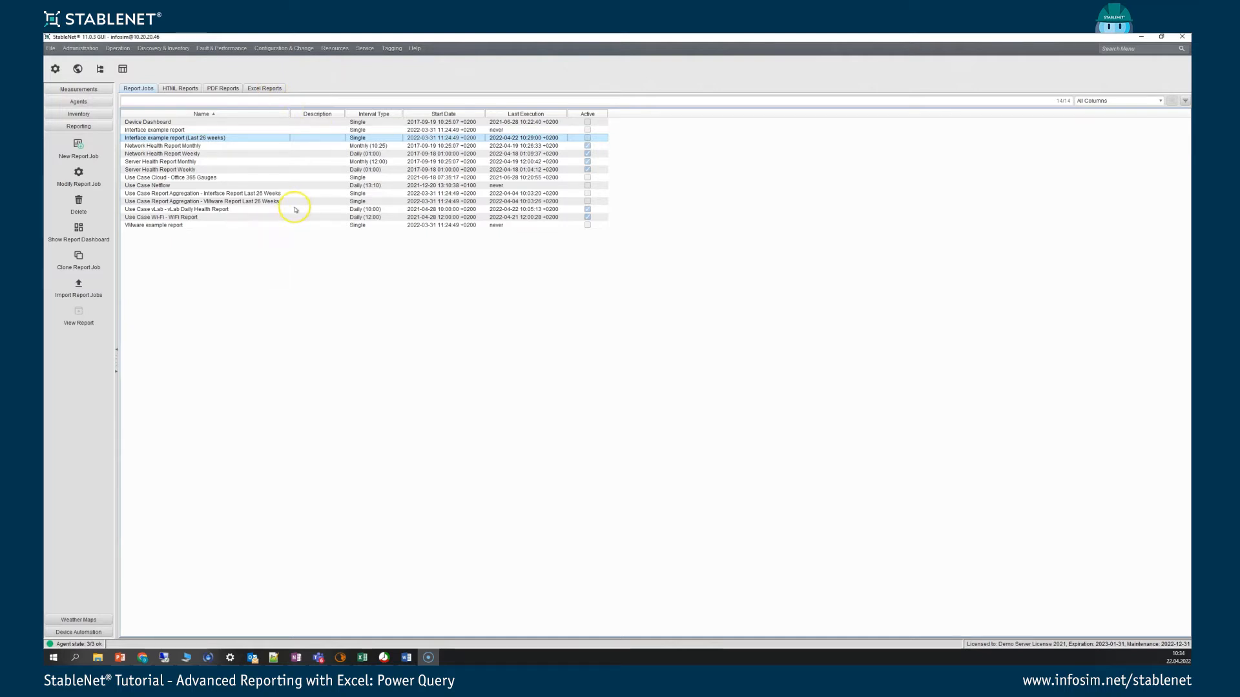
Save the infosim user's Excel report "Interface example report (Last 26 weeks)" to the Downloads folder under its suggested name.
left_click(275, 88)
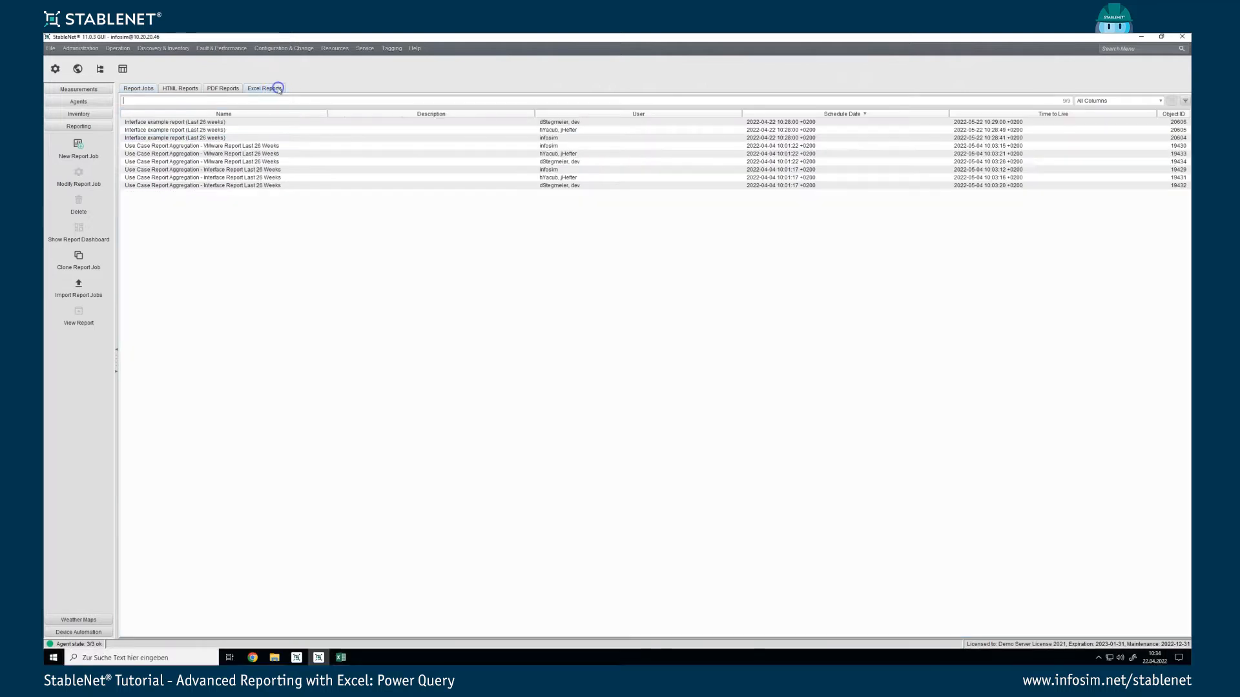
left_click(207, 139)
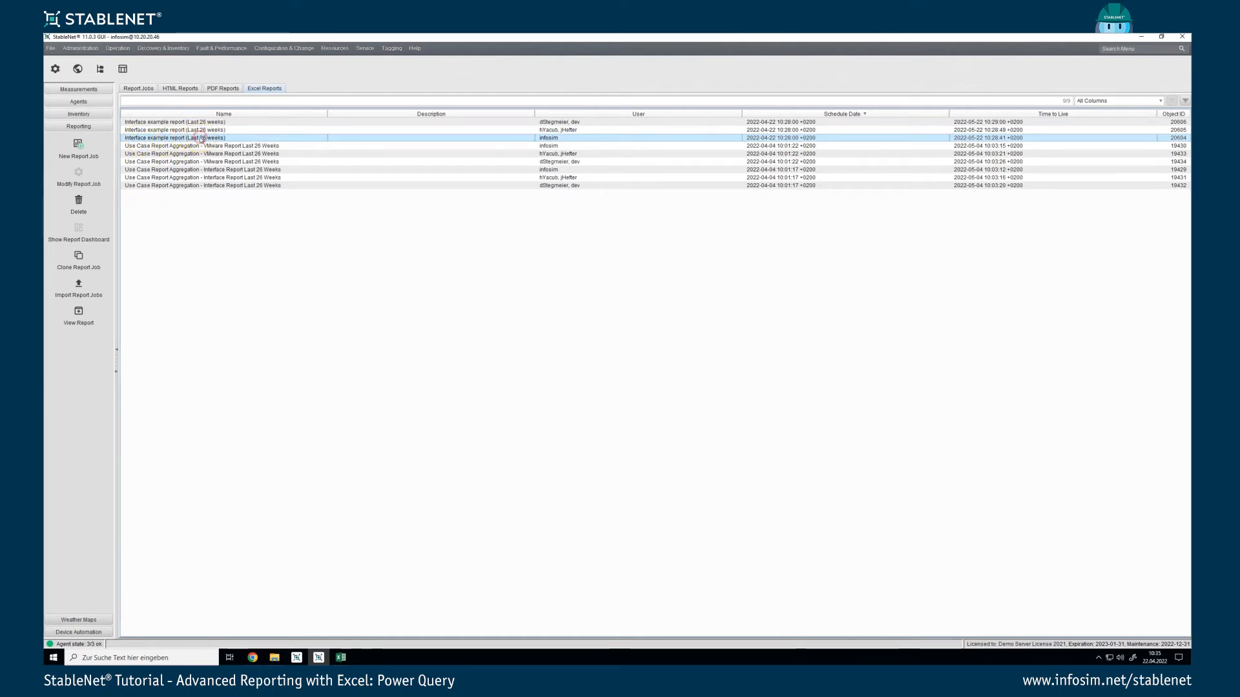
right_click(201, 139)
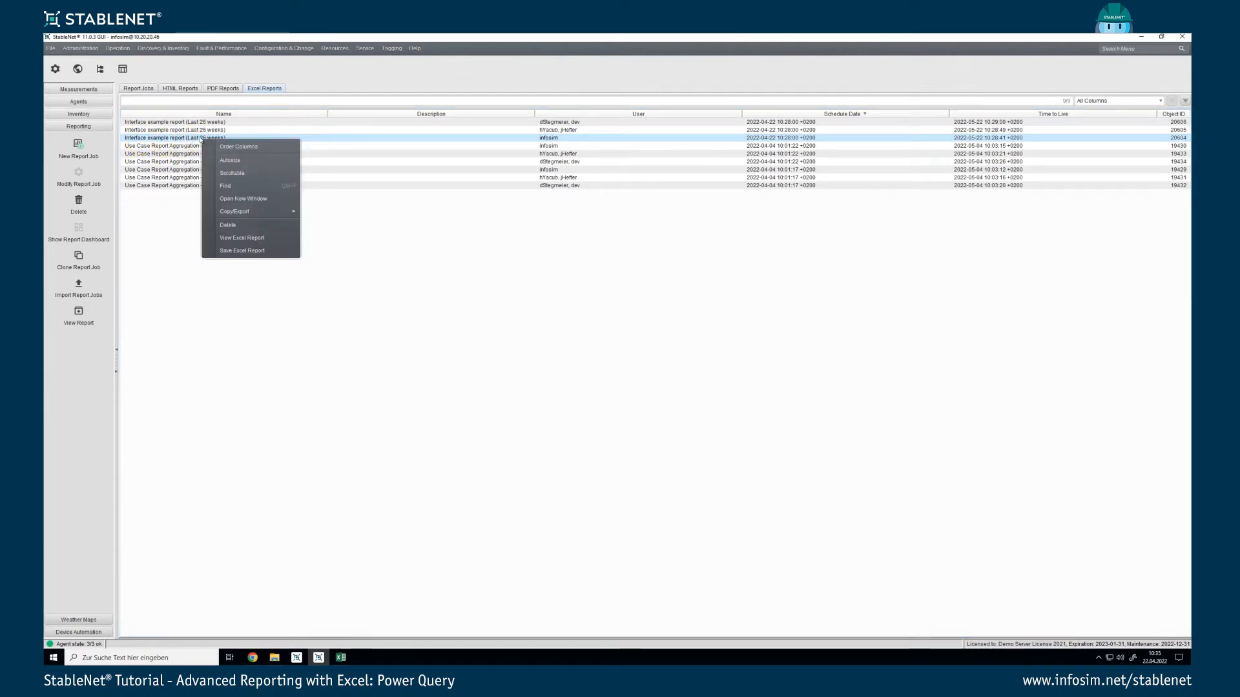
left_click(275, 251)
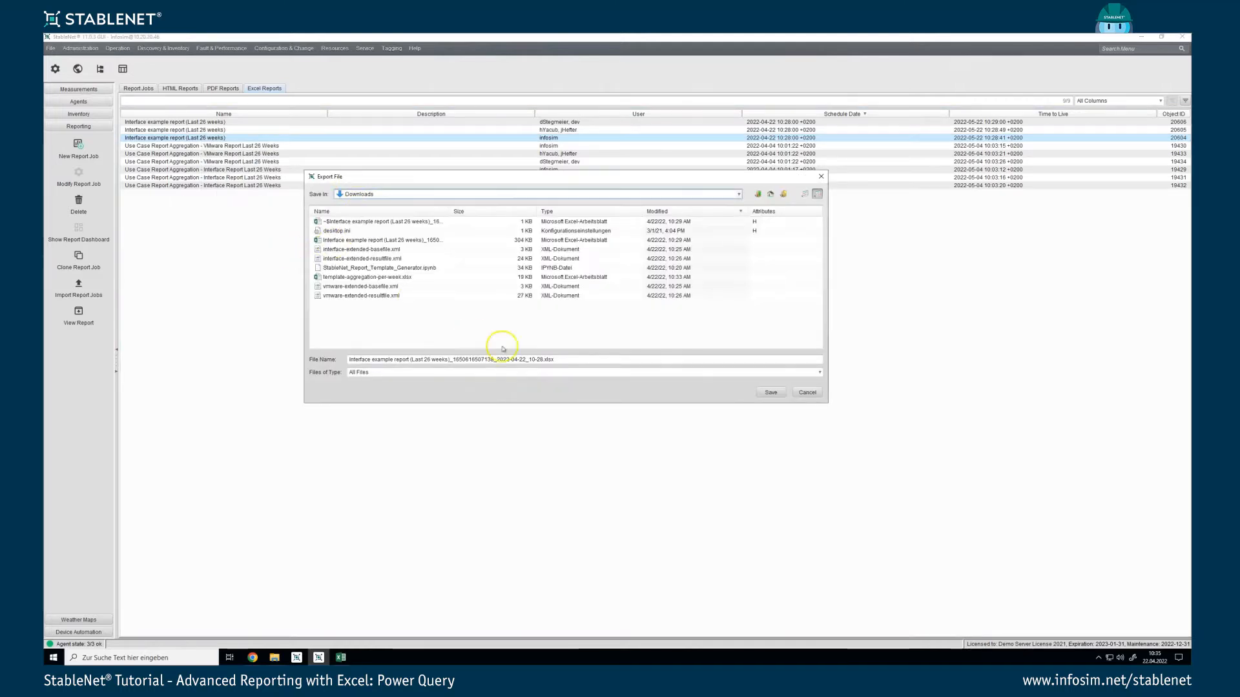
left_click(758, 392)
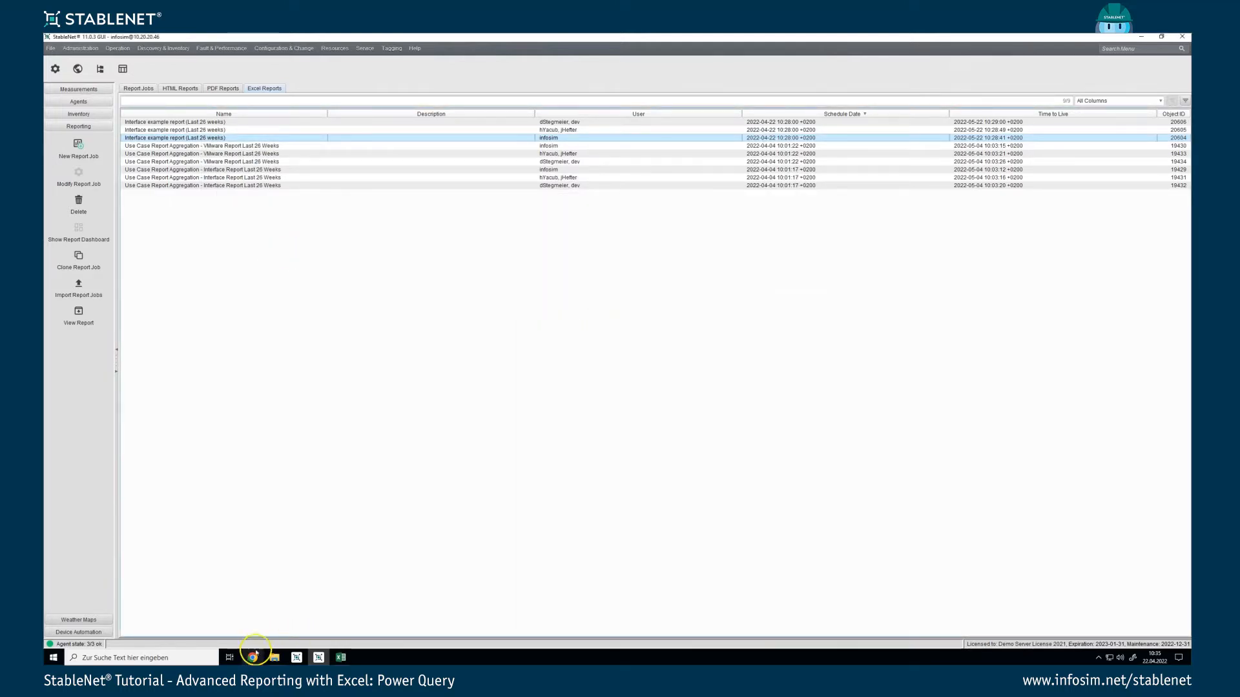
Switch to File Explorer, sort Downloads by modification date with the newest first, and open the newest interface example report in Excel.
left_click(267, 639)
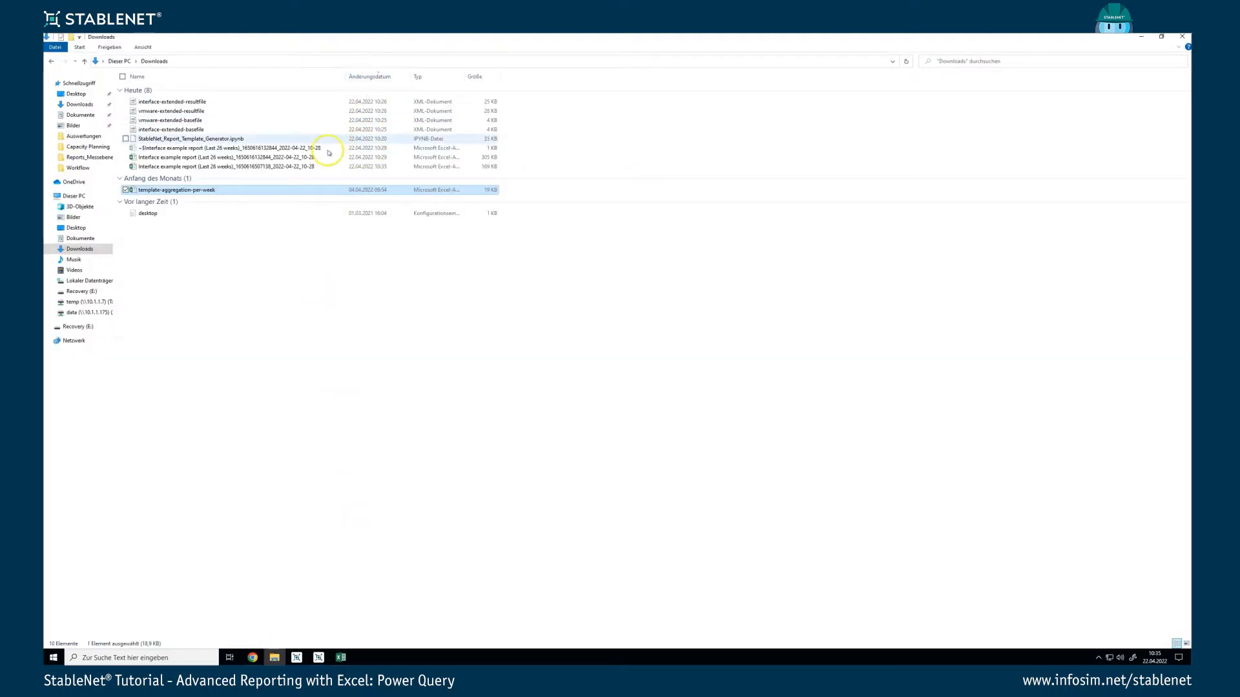
left_click(376, 75)
left_click(376, 75)
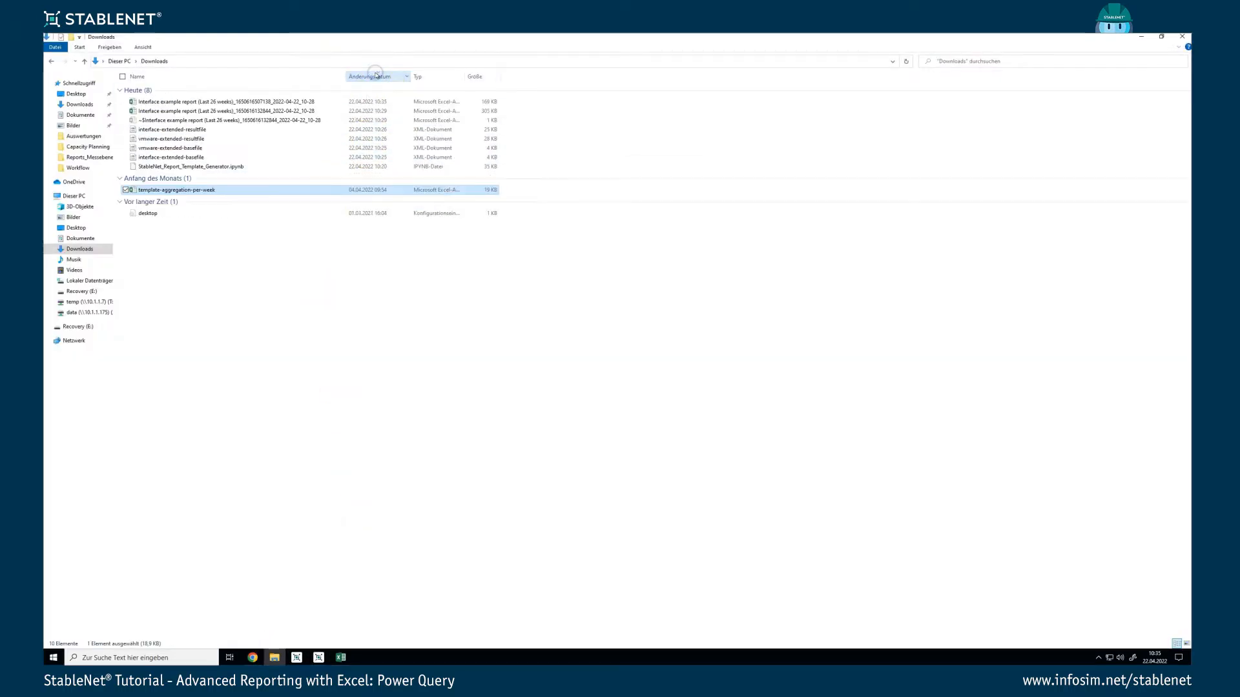
left_click(283, 104)
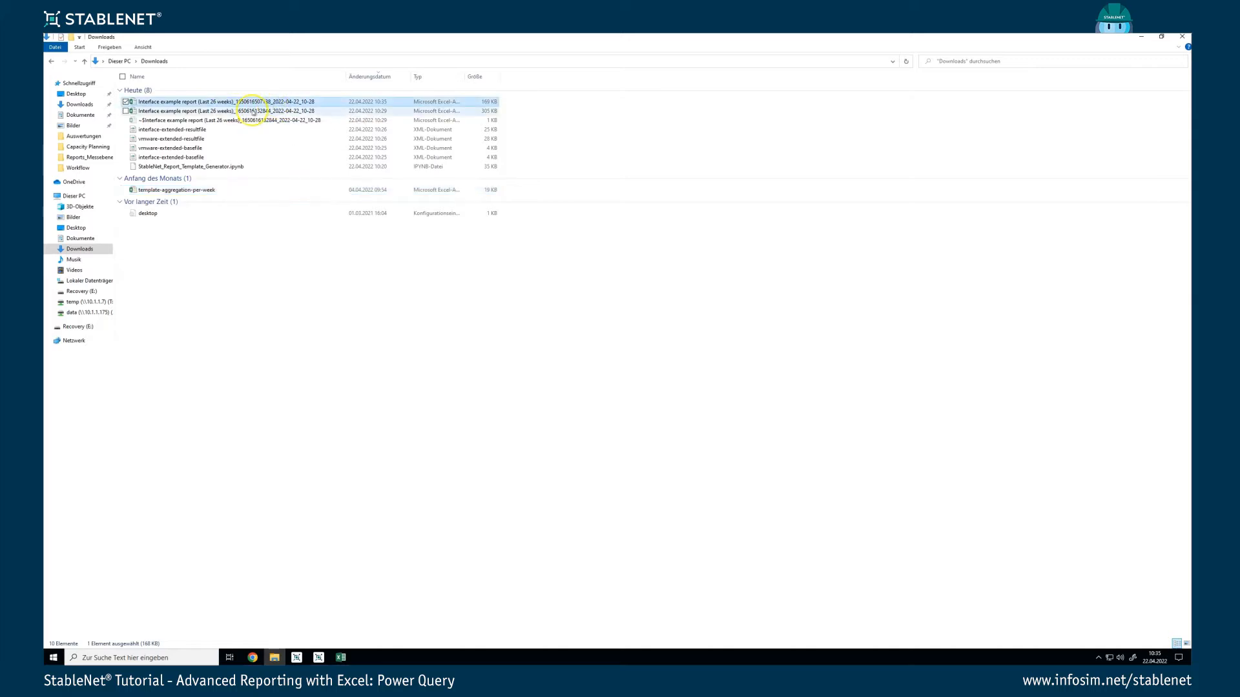
double_click(218, 104)
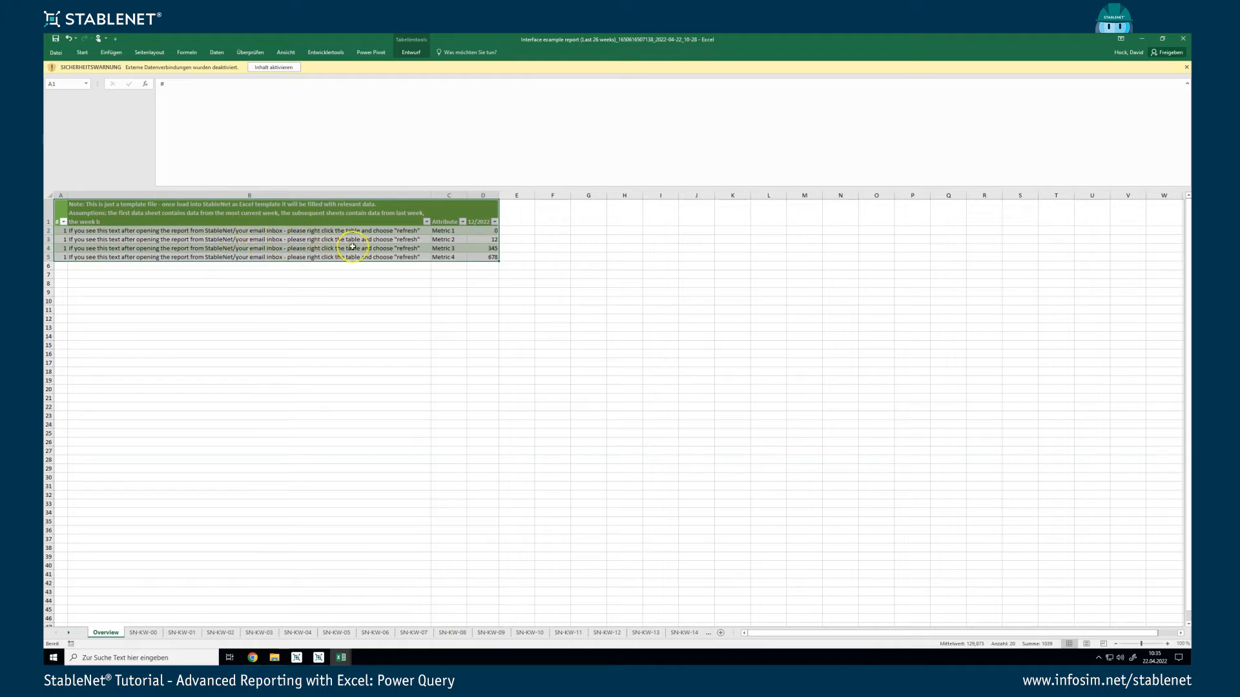
Enable the workbook's external data connections and refresh the table on the Overview sheet.
left_click(273, 67)
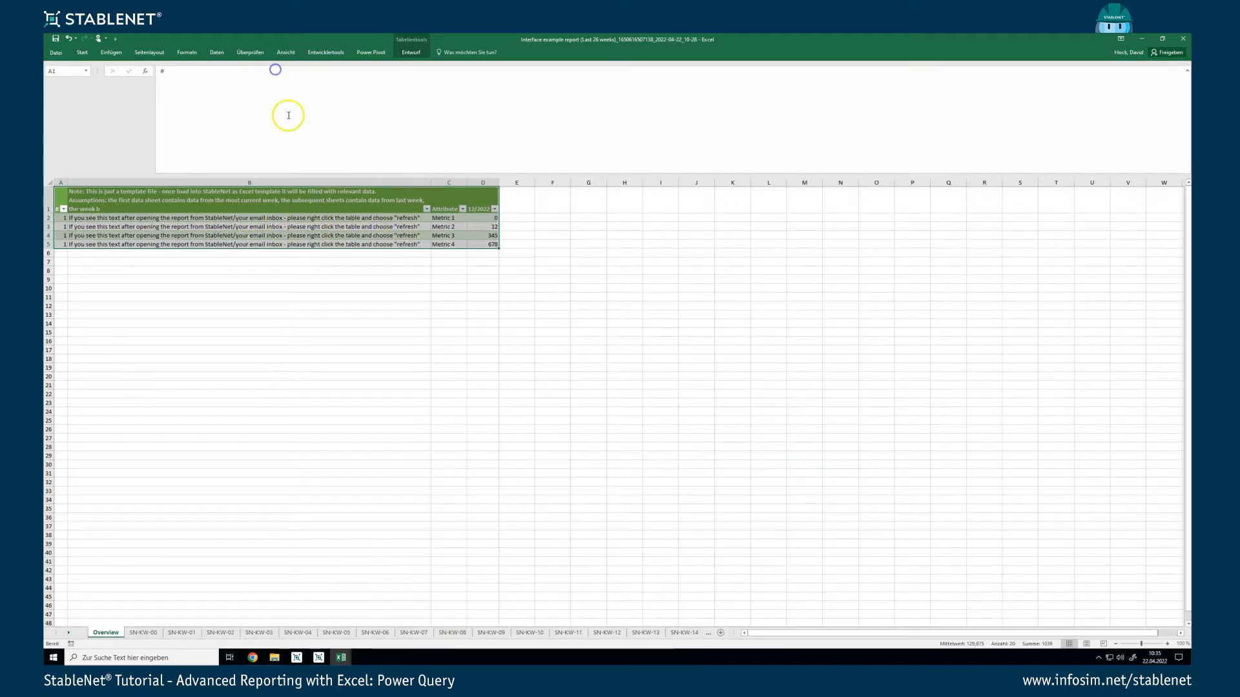
right_click(253, 217)
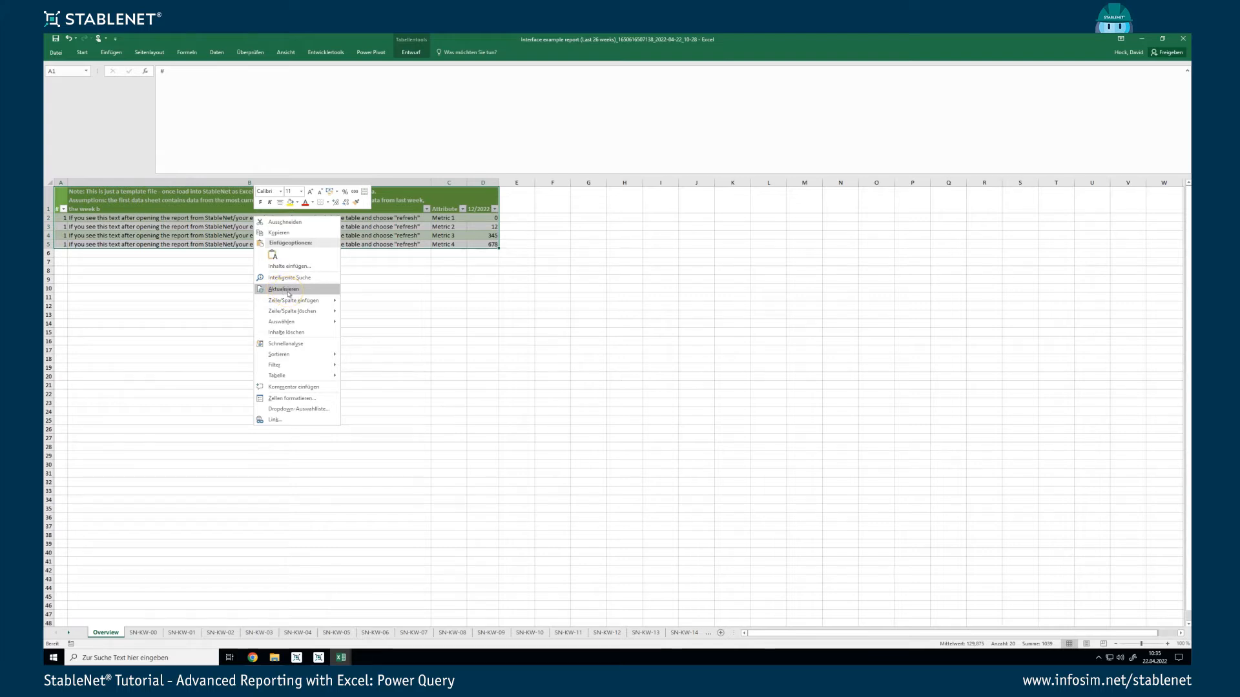
left_click(288, 291)
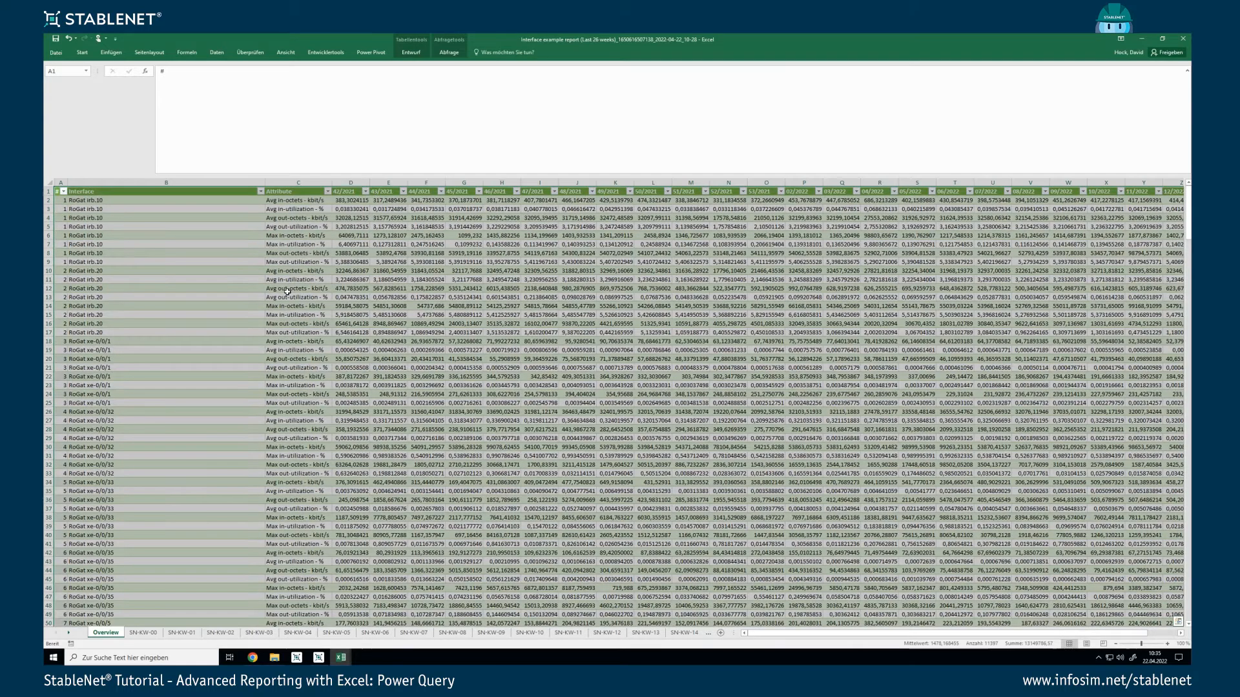
left_click(158, 403)
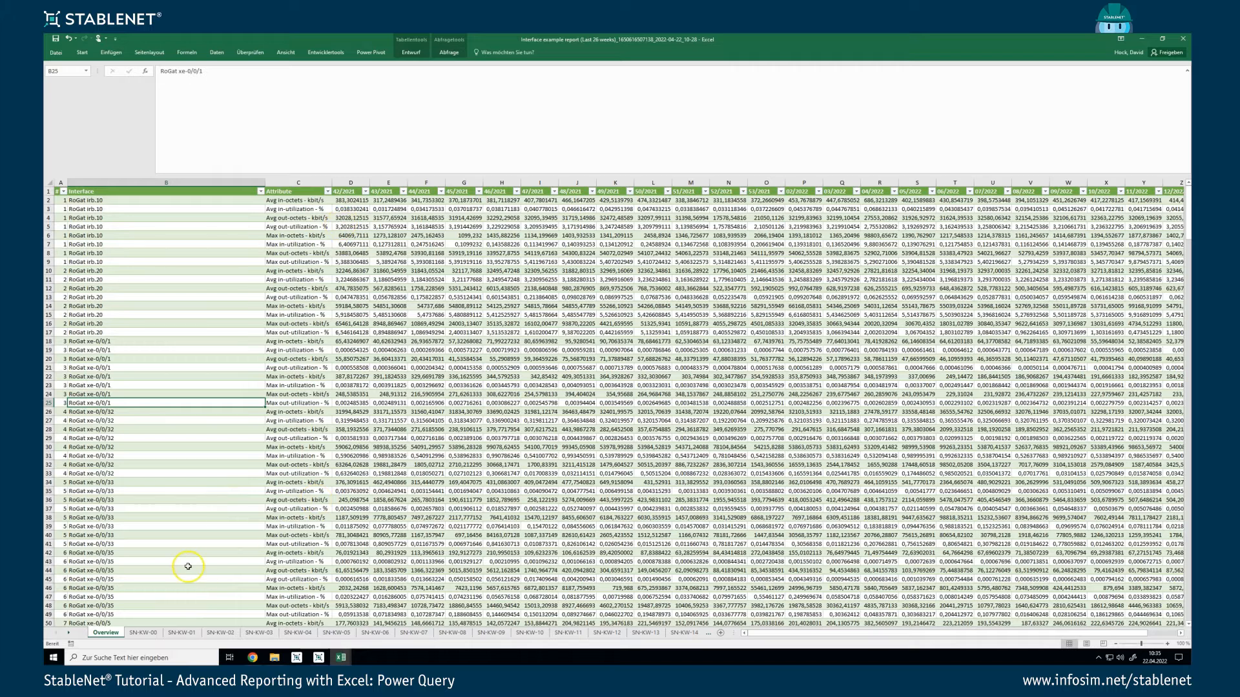
Examine the SN-KW-00 sheet's reporting period and its interface rows down to the last entry.
left_click(144, 632)
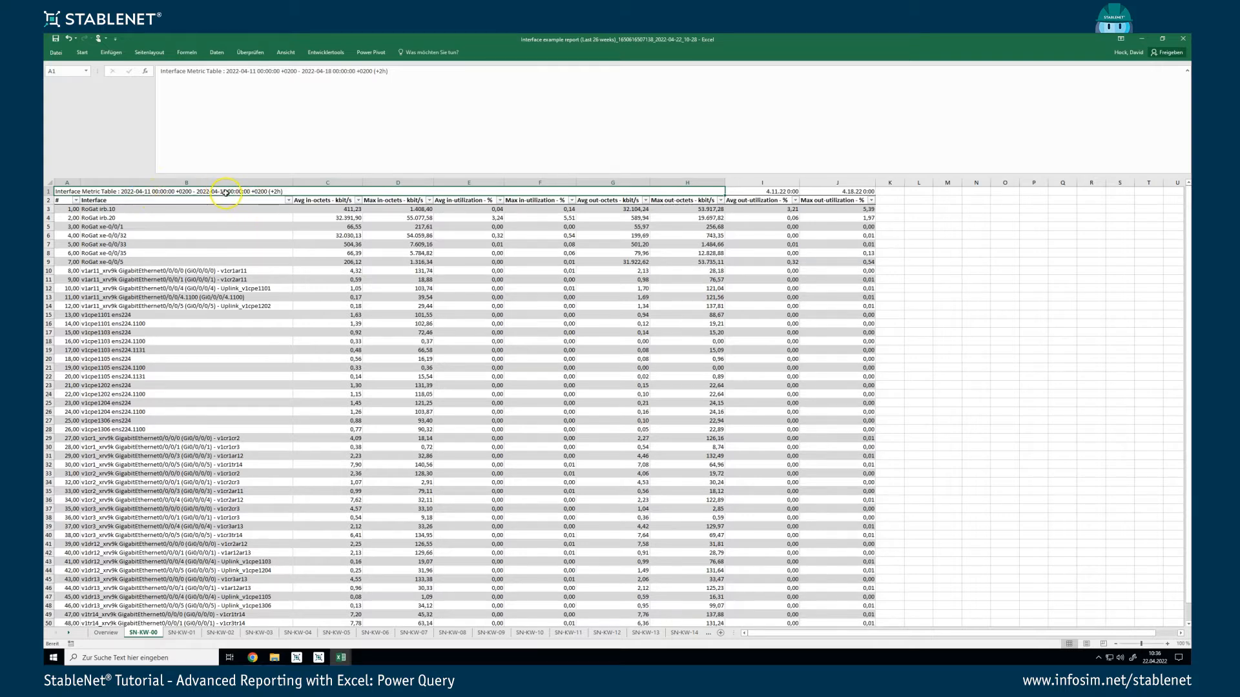
scroll(140, 280, "down", 2)
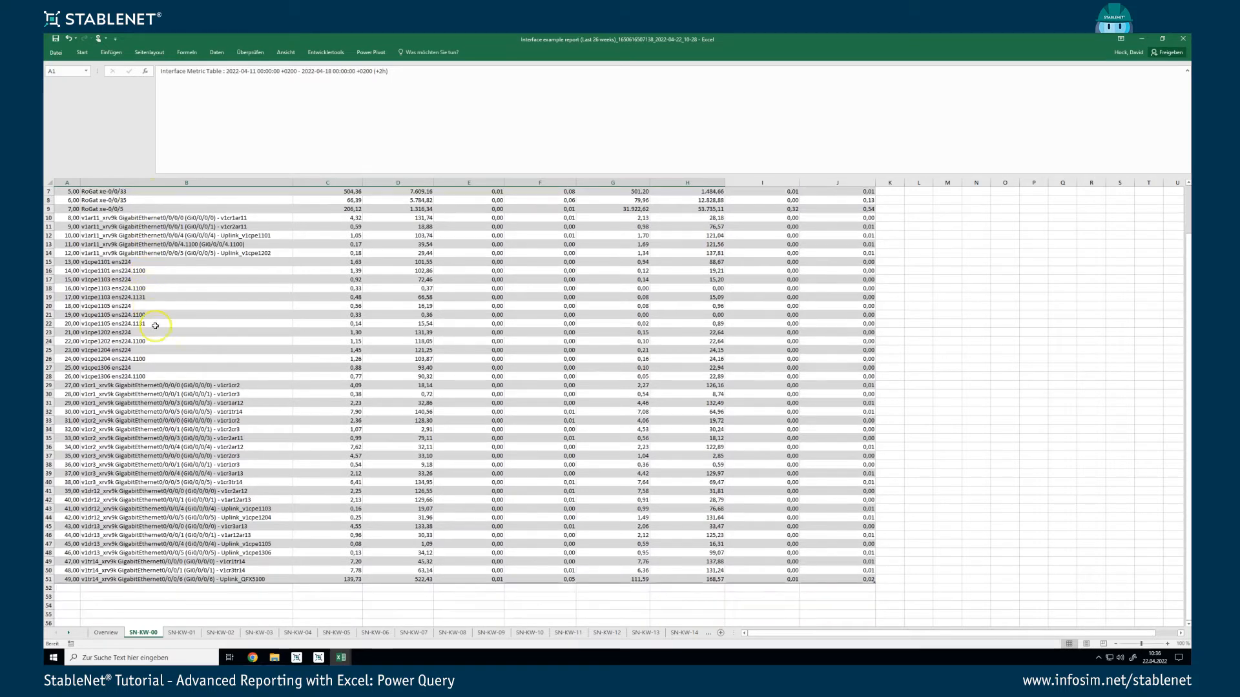
left_click(104, 580)
scroll(105, 553, "up", 2)
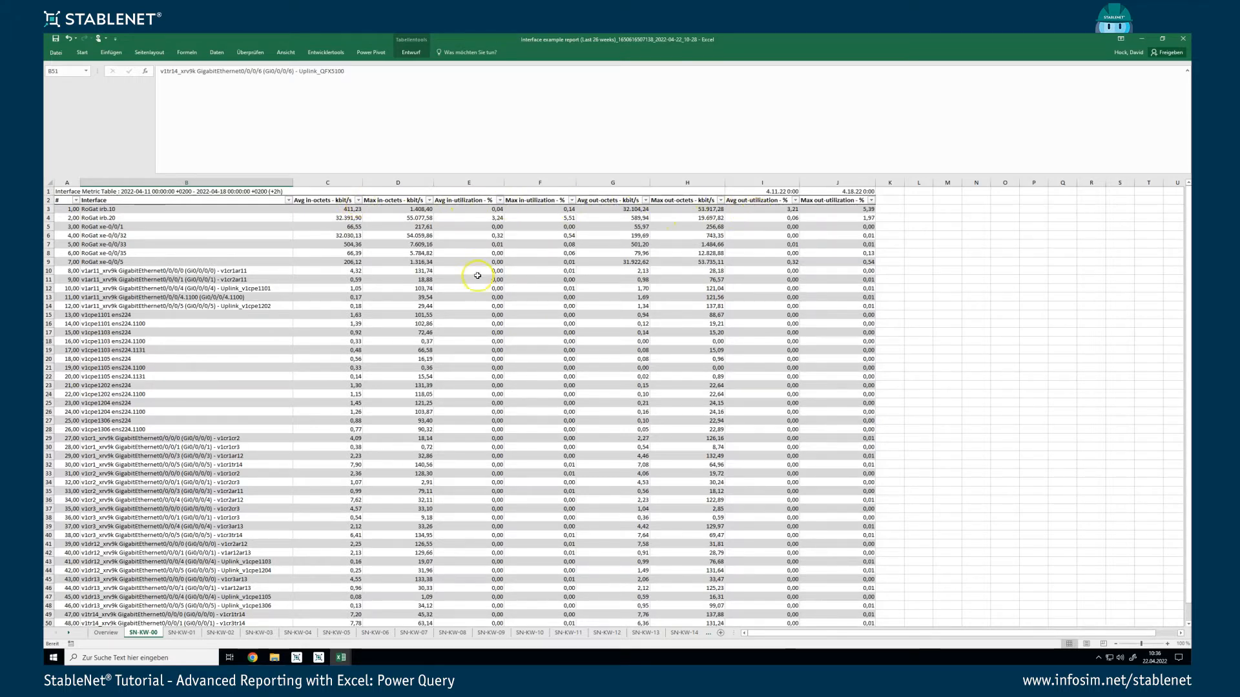
Compare the reporting periods on the older weekly sheets SN-KW-01, SN-KW-02, SN-KW-03 and SN-KW-16.
left_click(181, 632)
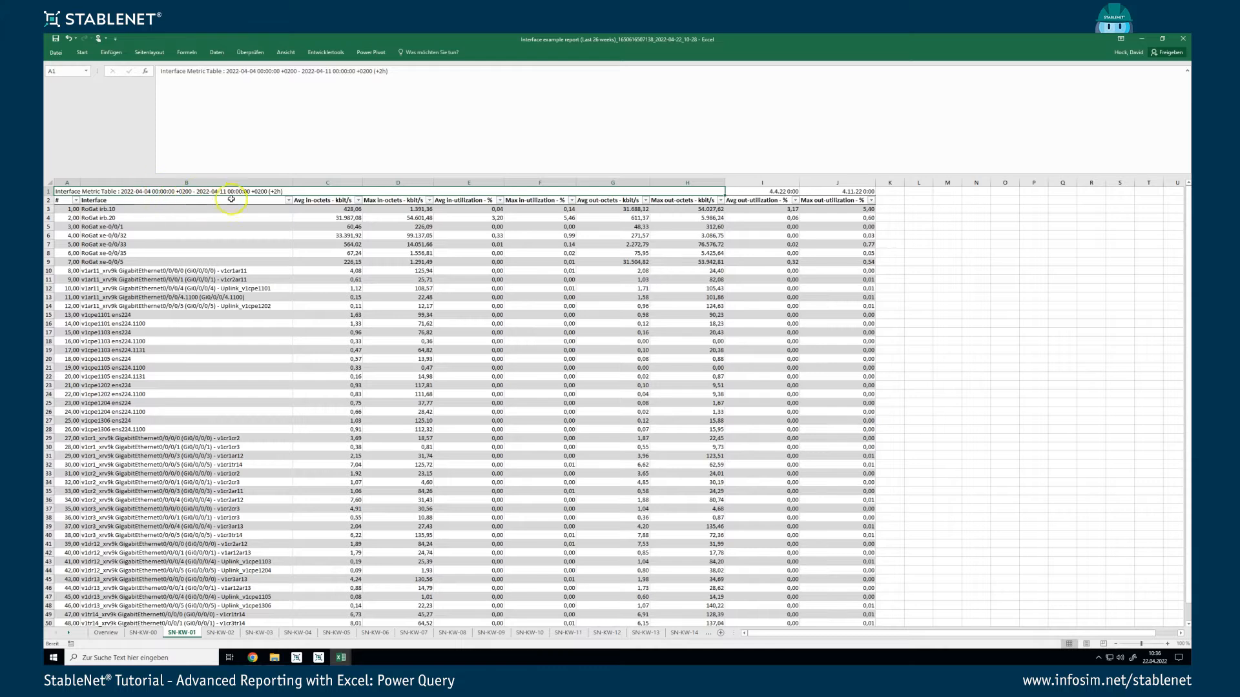
left_click(220, 632)
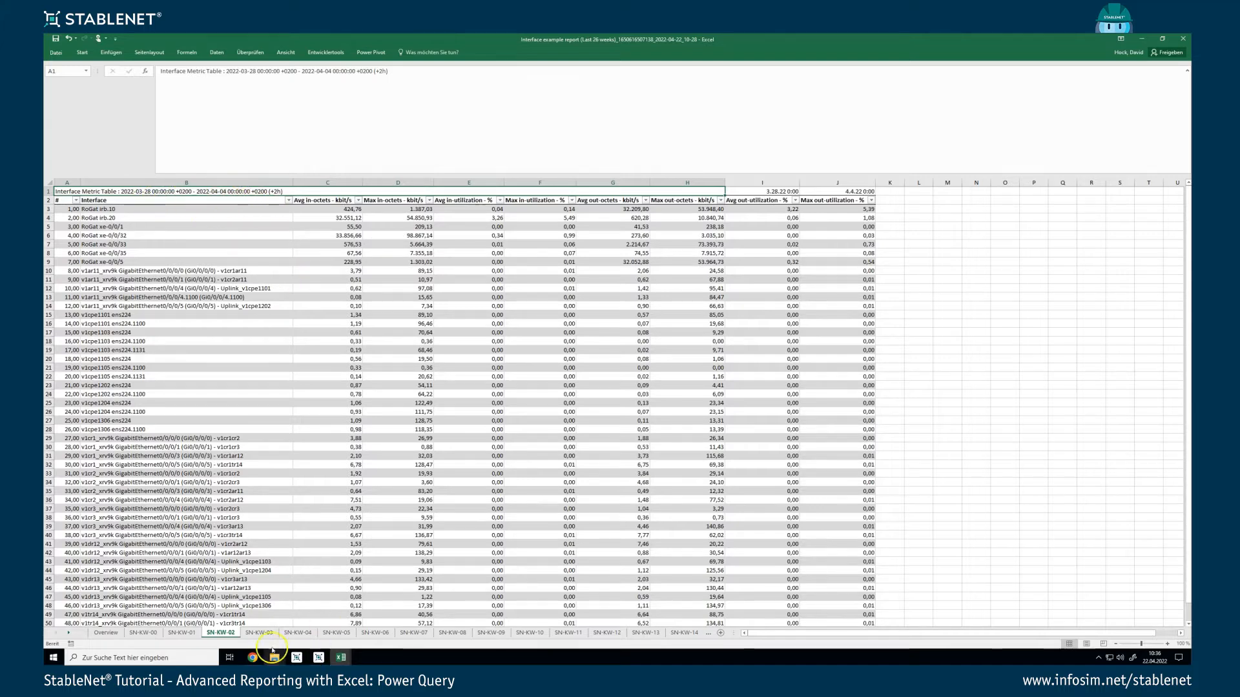
left_click(259, 632)
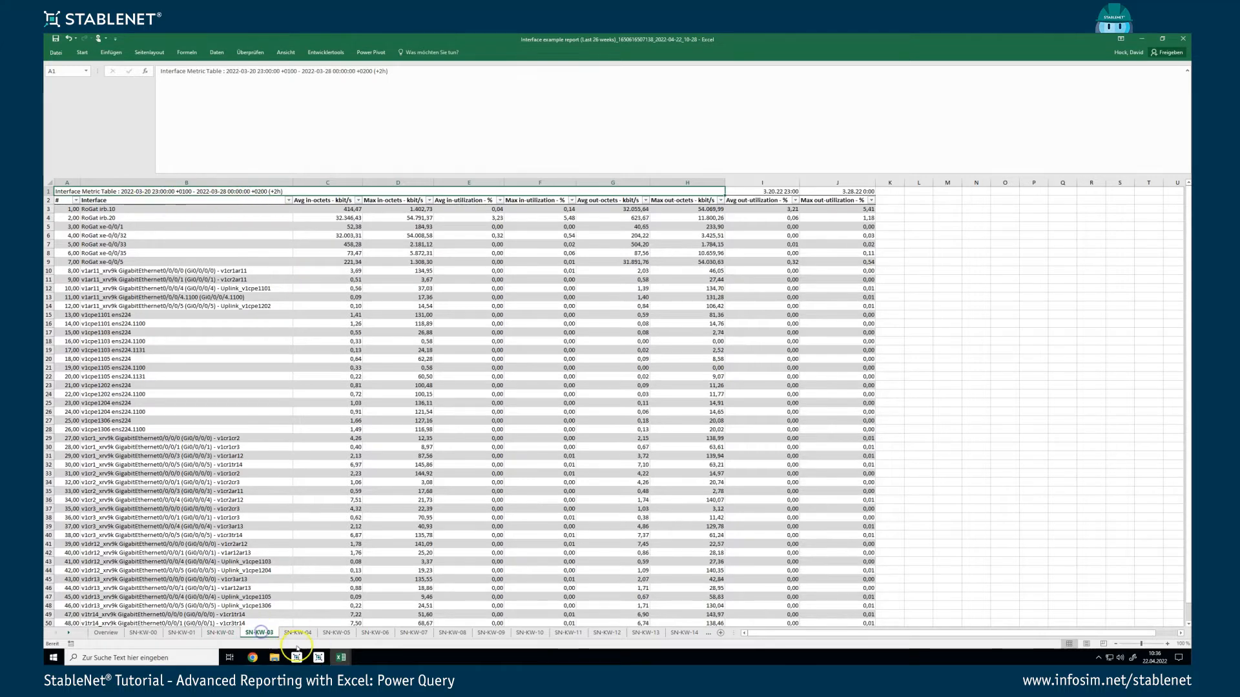
left_click(683, 632)
left_click(683, 632)
left_click(683, 633)
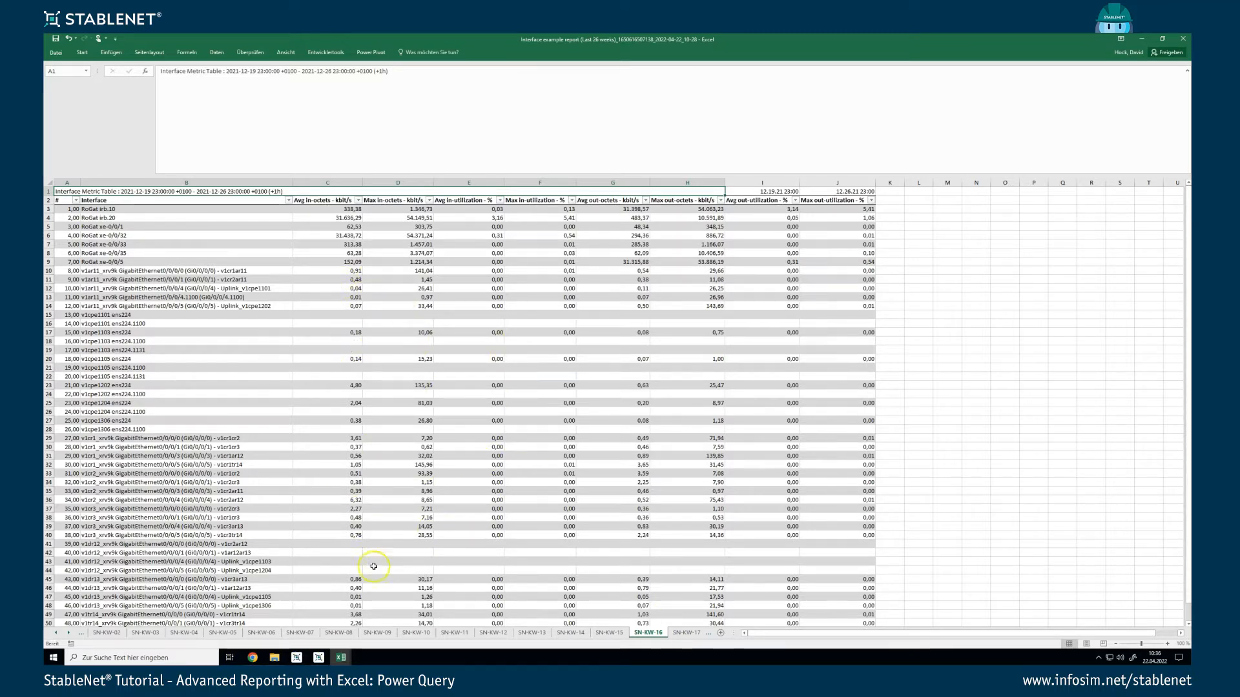
Return to the Overview sheet and inspect its week columns from 42/2021 through 15/2022.
left_click(100, 636)
left_click(81, 637)
left_click(81, 637)
left_click(81, 637)
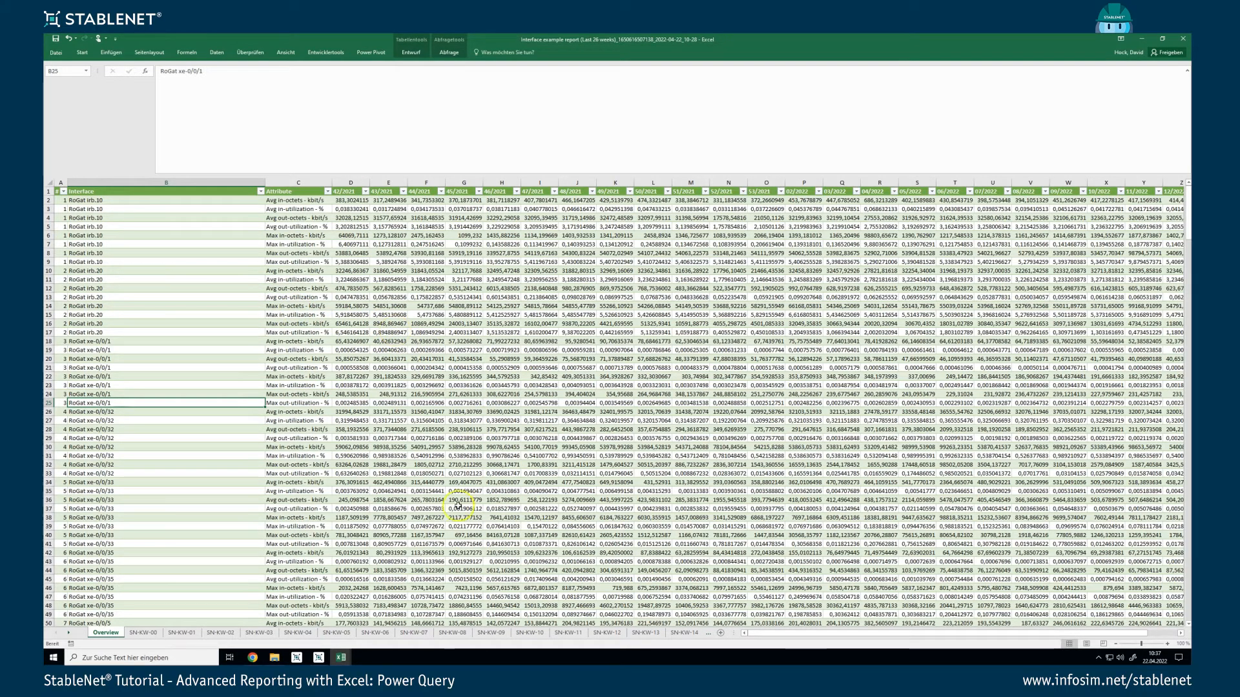
left_click(344, 191)
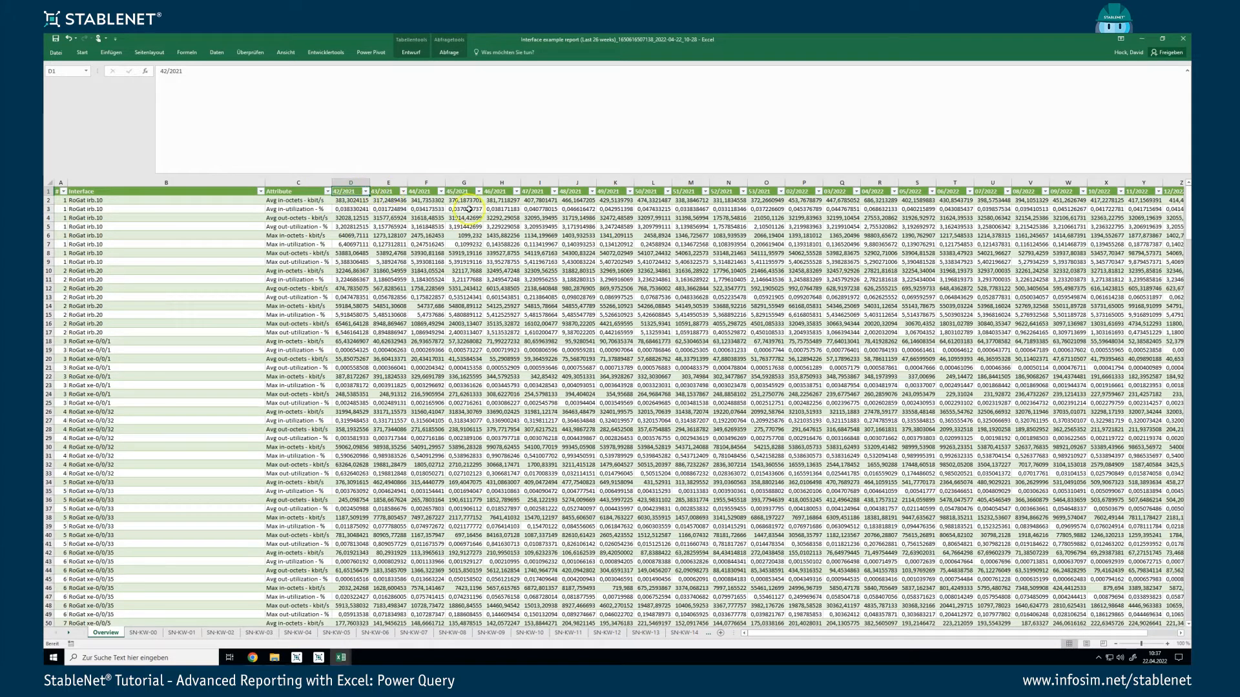
left_click_drag(768, 633, 829, 636)
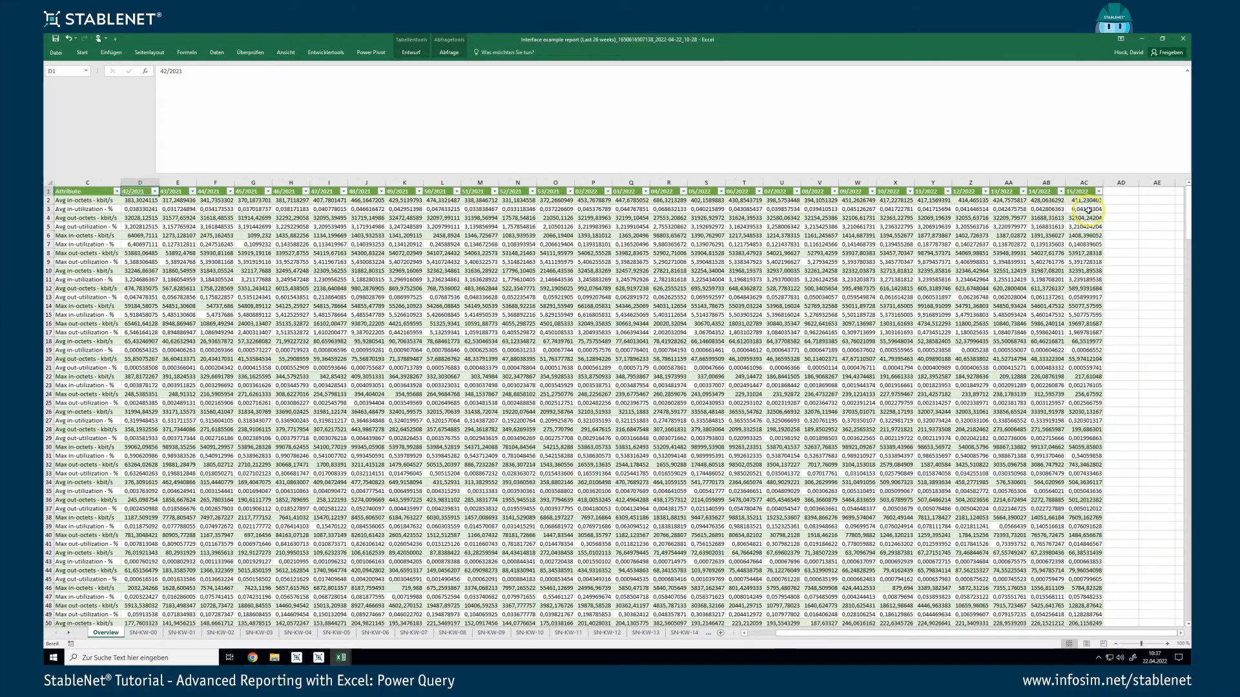
Look through the Overview sheet's metric rows and select the eight attribute cells belonging to interface RoGat irb.10.
scroll(493, 294, "down", 5)
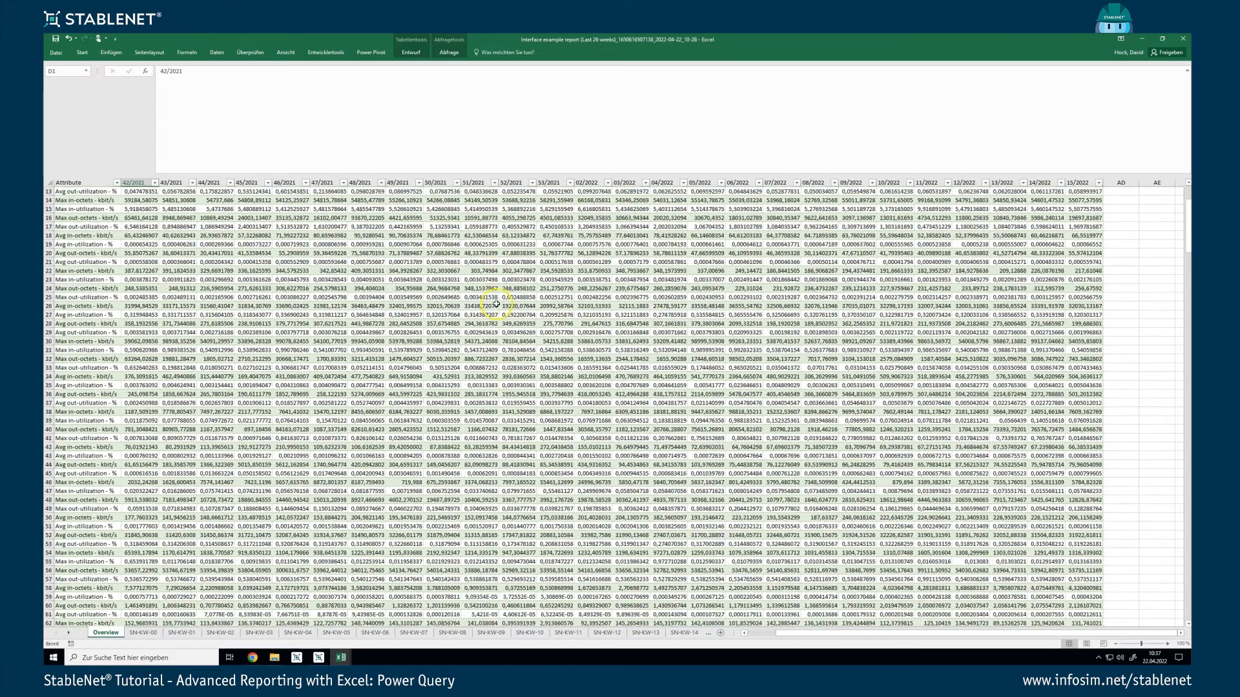
scroll(510, 359, "down", 7)
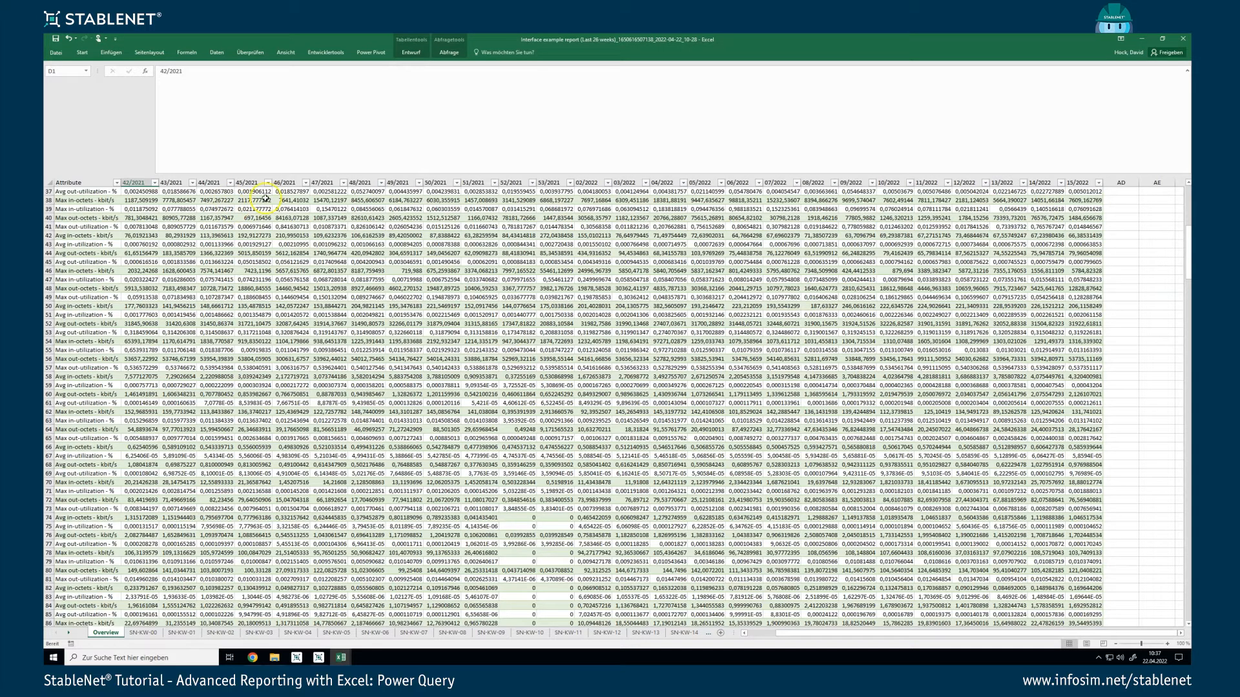
scroll(194, 409, "up", 6)
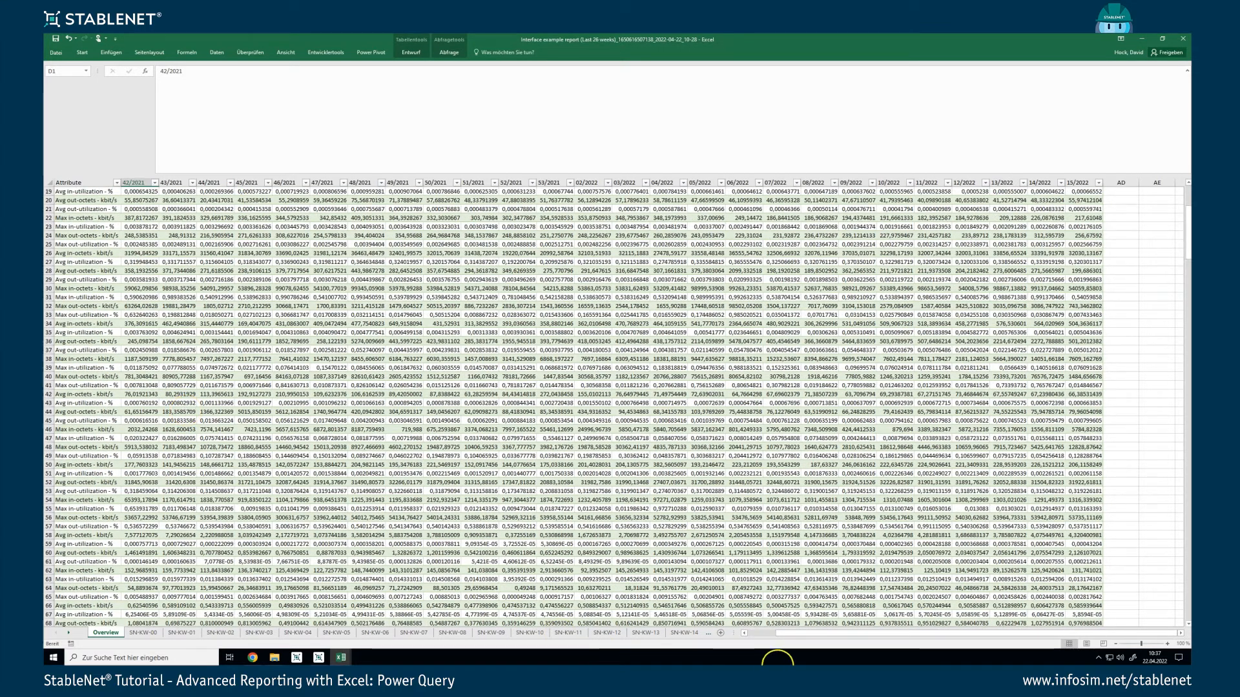
left_click(760, 635)
scroll(163, 282, "up", 6)
left_click(101, 203)
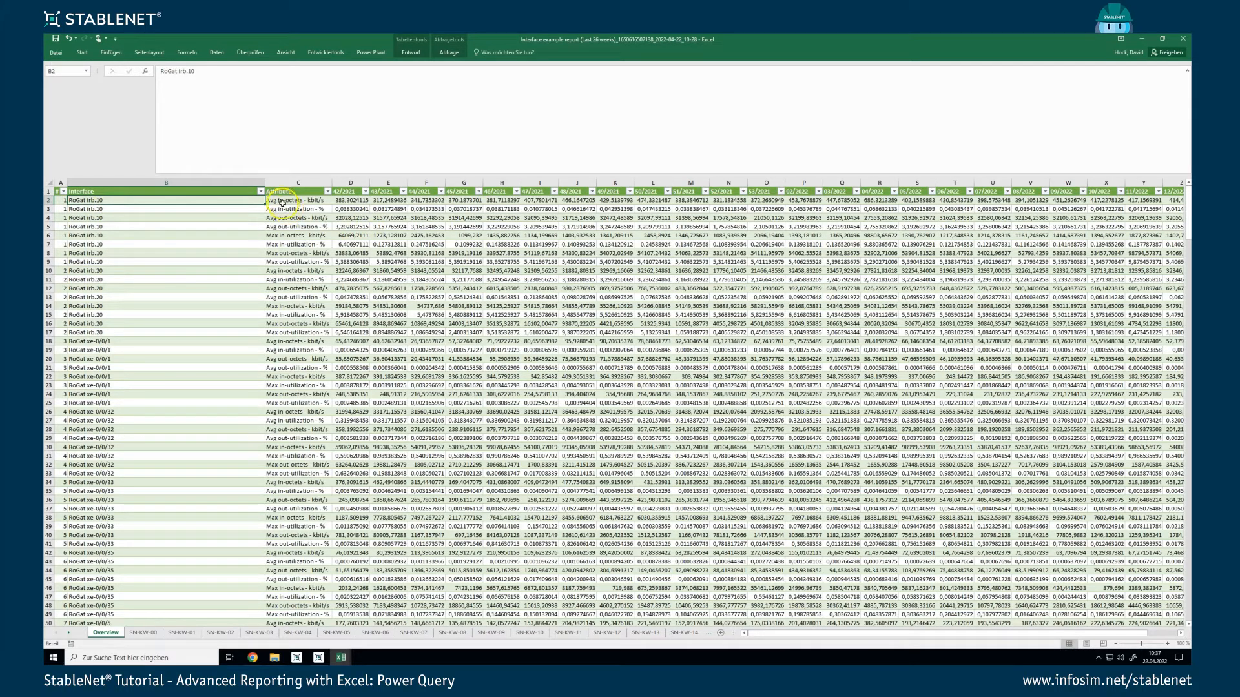
left_click_drag(279, 200, 297, 262)
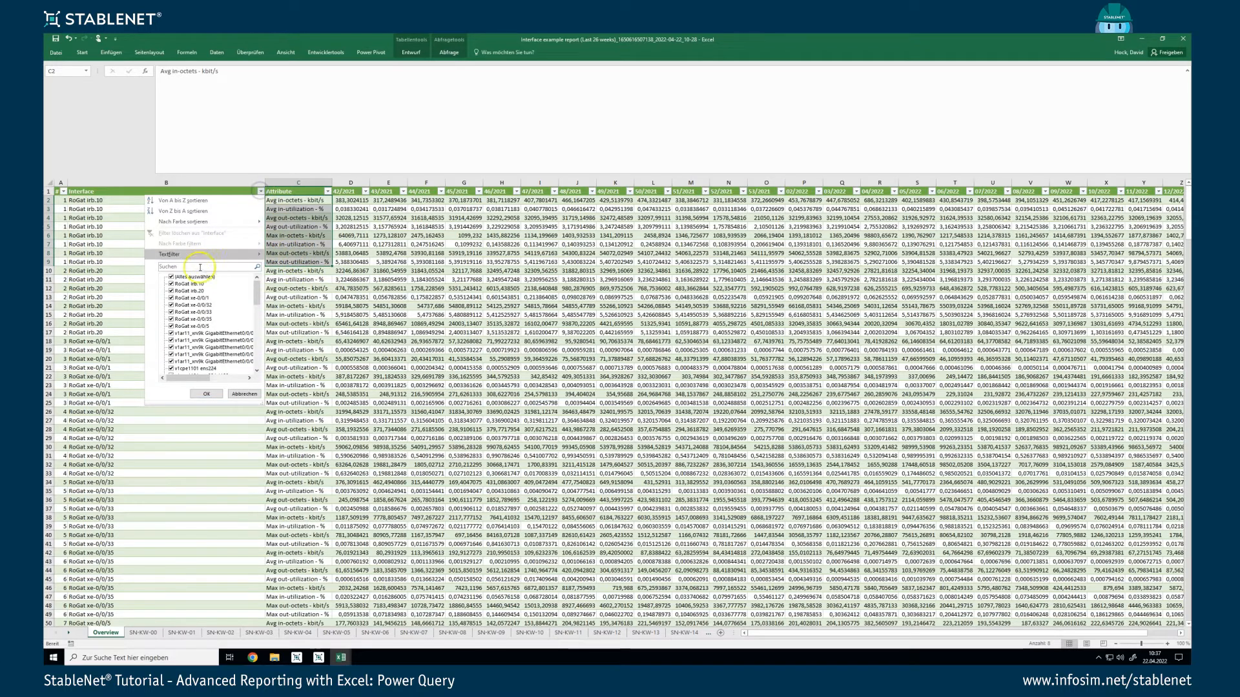
Filter the Overview table's Interface column to only RoGat irb.10, and clear that filter again.
left_click(182, 277)
left_click(184, 284)
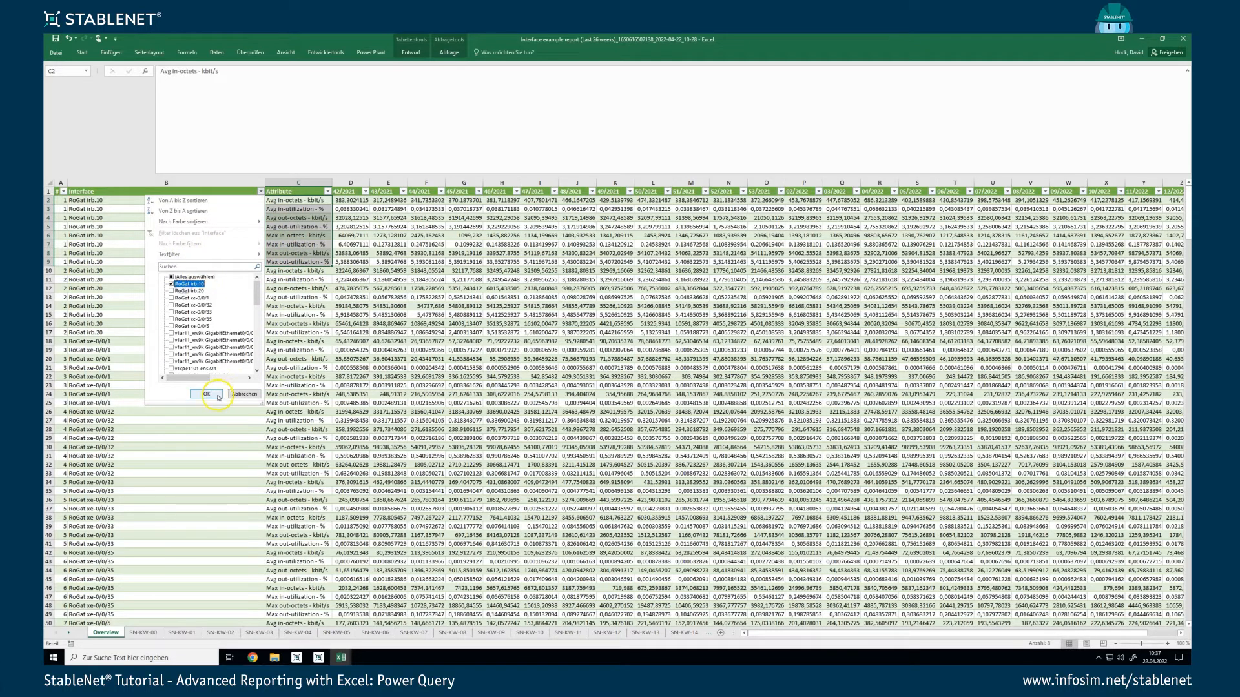
left_click(207, 394)
left_click(273, 306)
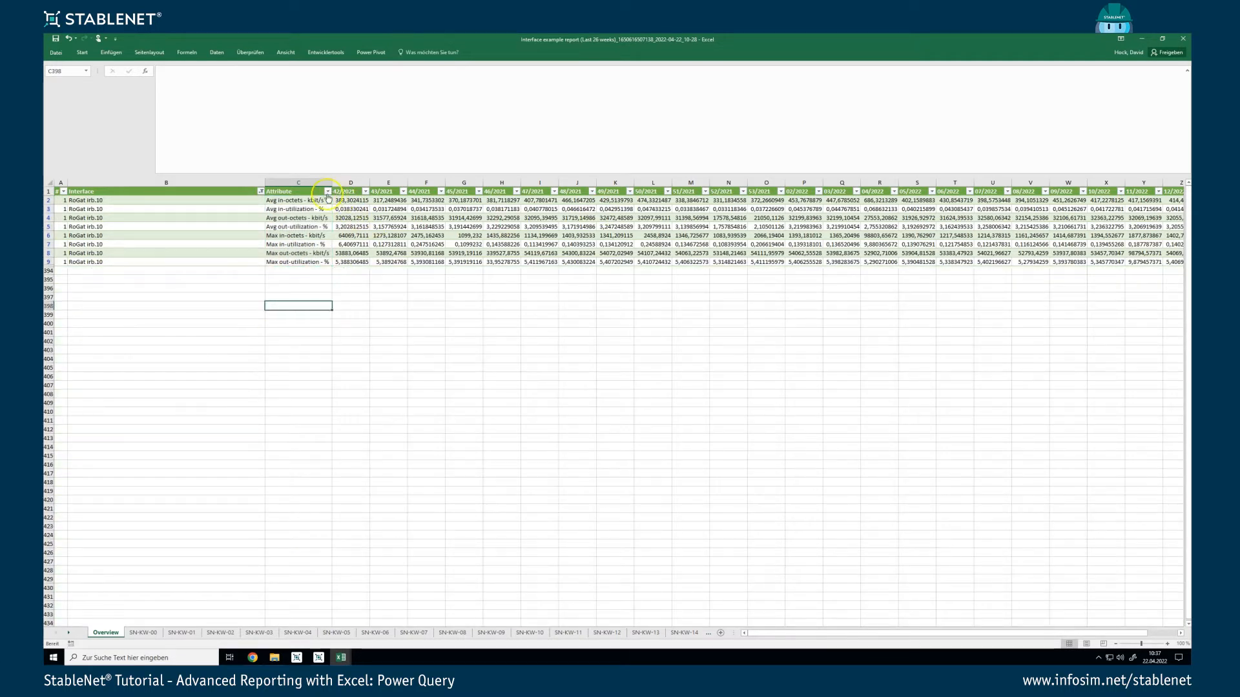
left_click(260, 191)
left_click(191, 233)
Filter the Overview table's Attribute column to only "Avg in-octets - kbit/s" and review the listed interfaces.
left_click(327, 191)
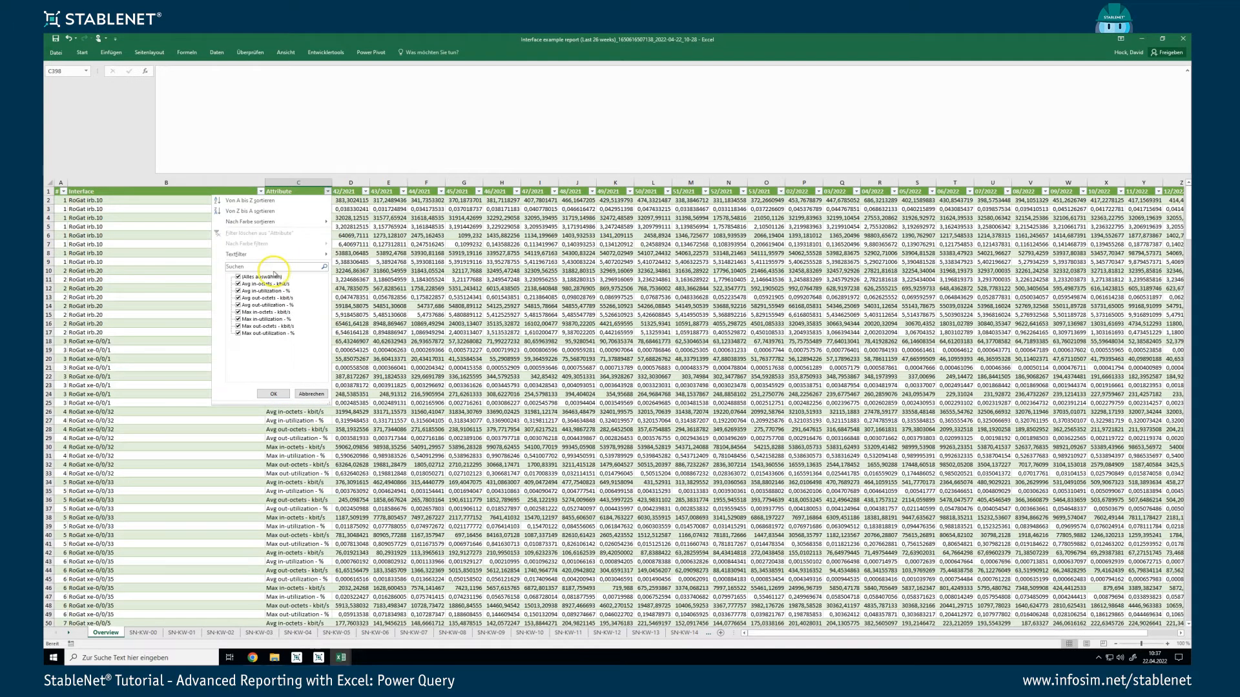
left_click(251, 277)
left_click(256, 284)
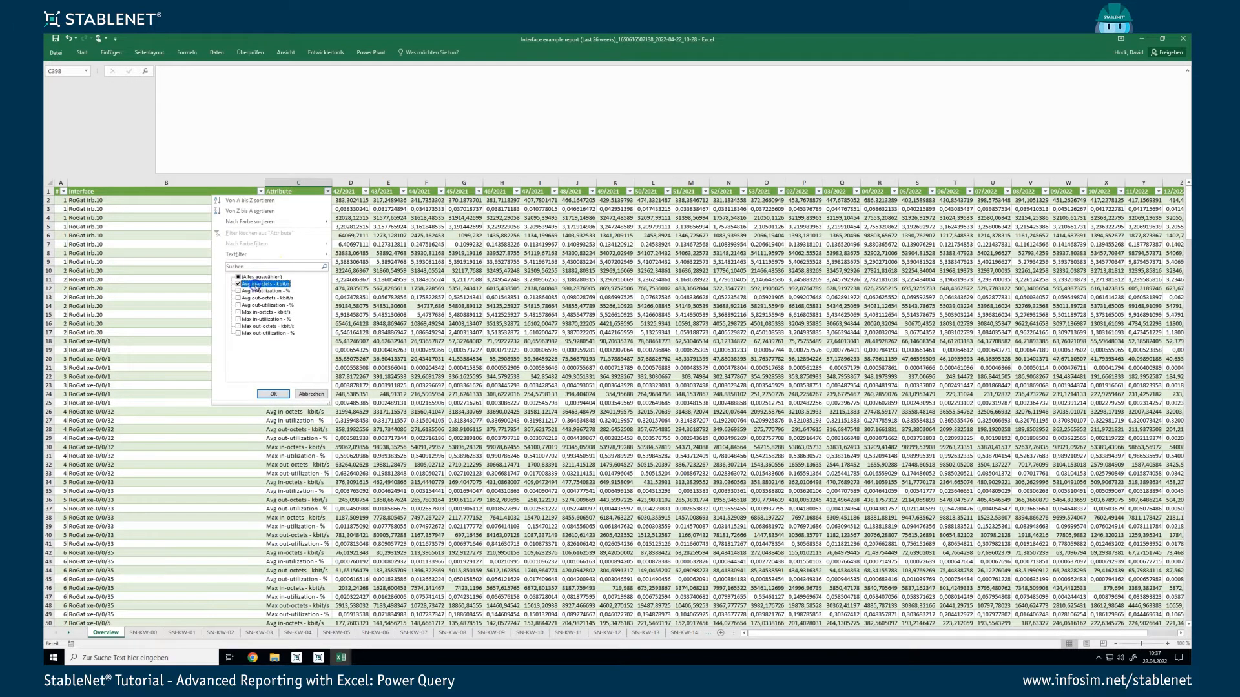
left_click(273, 394)
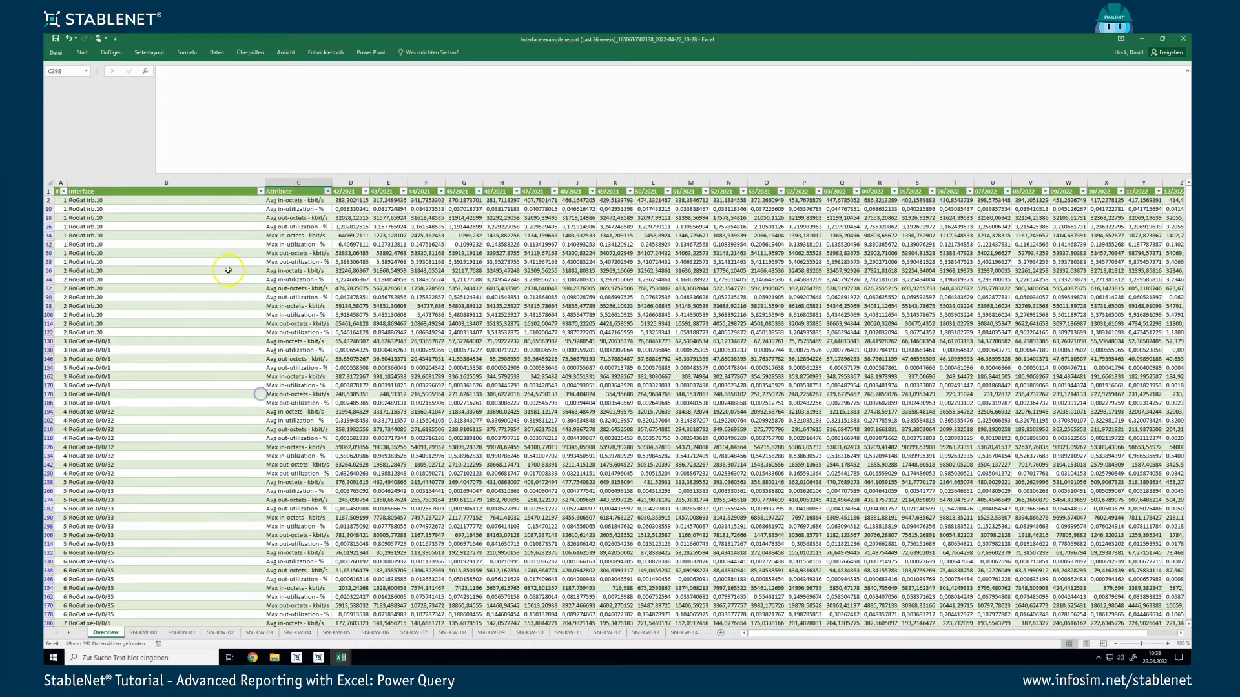
scroll(213, 337, "down", 2)
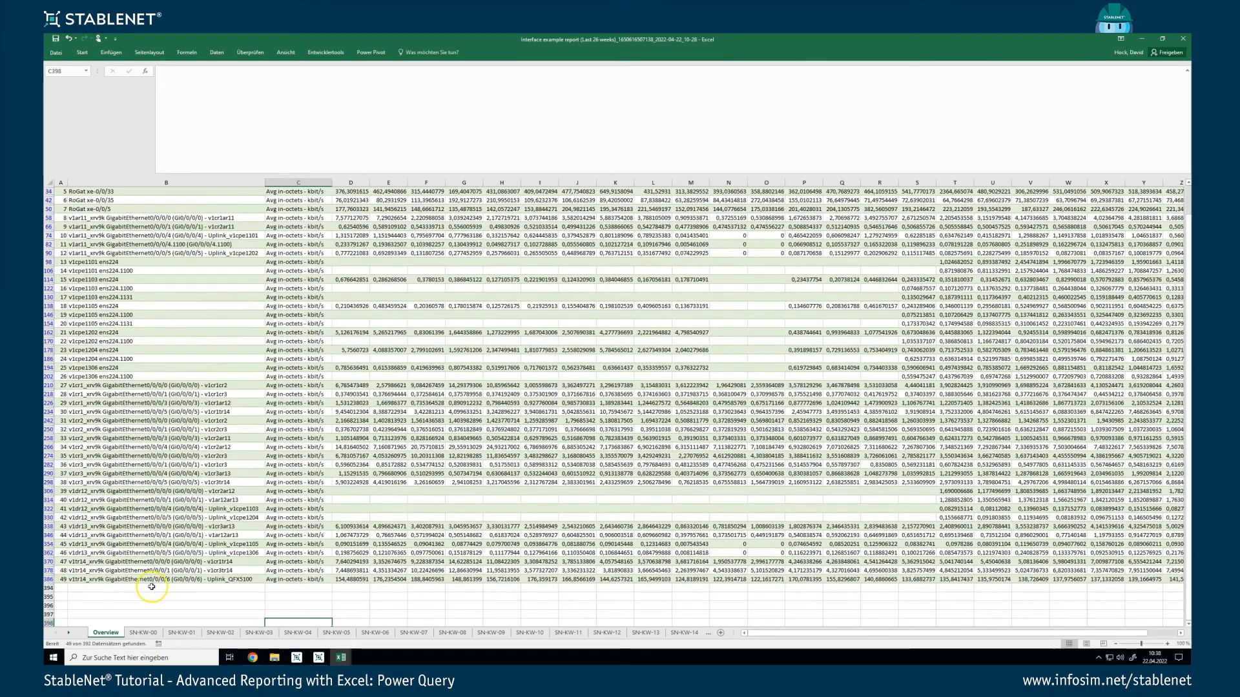
scroll(415, 457, "up", 2)
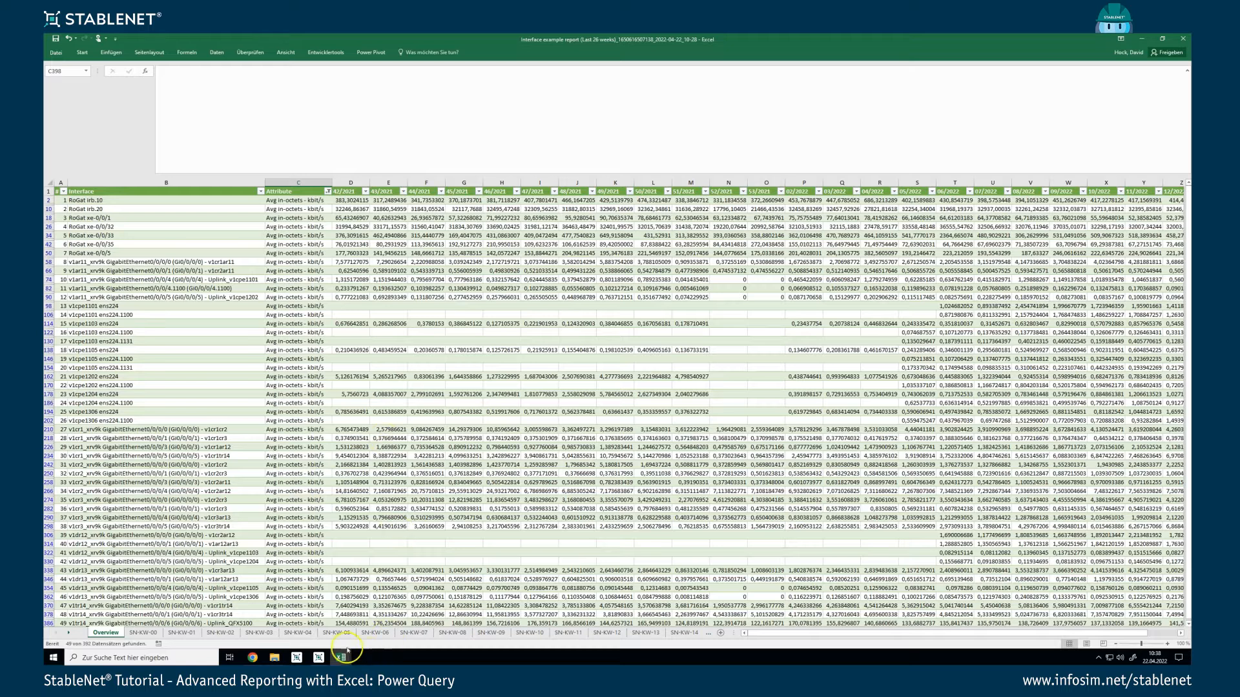
Switch to StableNet and open the report job "Interface example report (Last 26 weeks)" for modification.
mouse_move(328, 660)
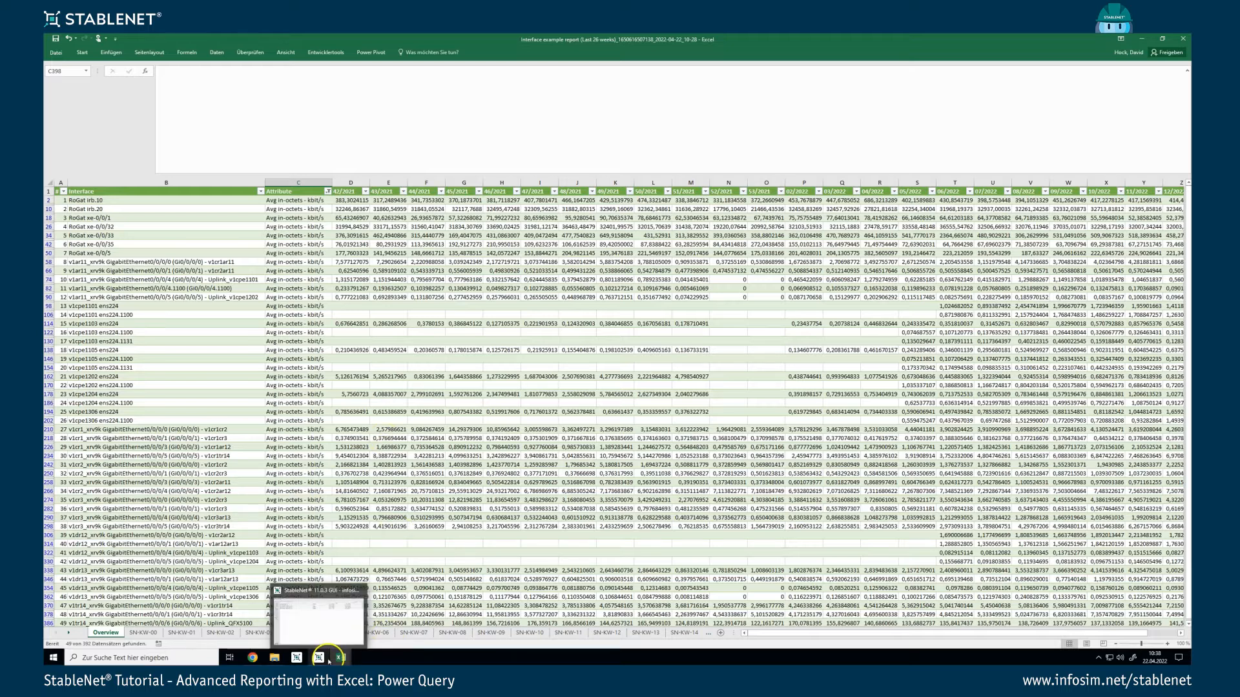
left_click(318, 614)
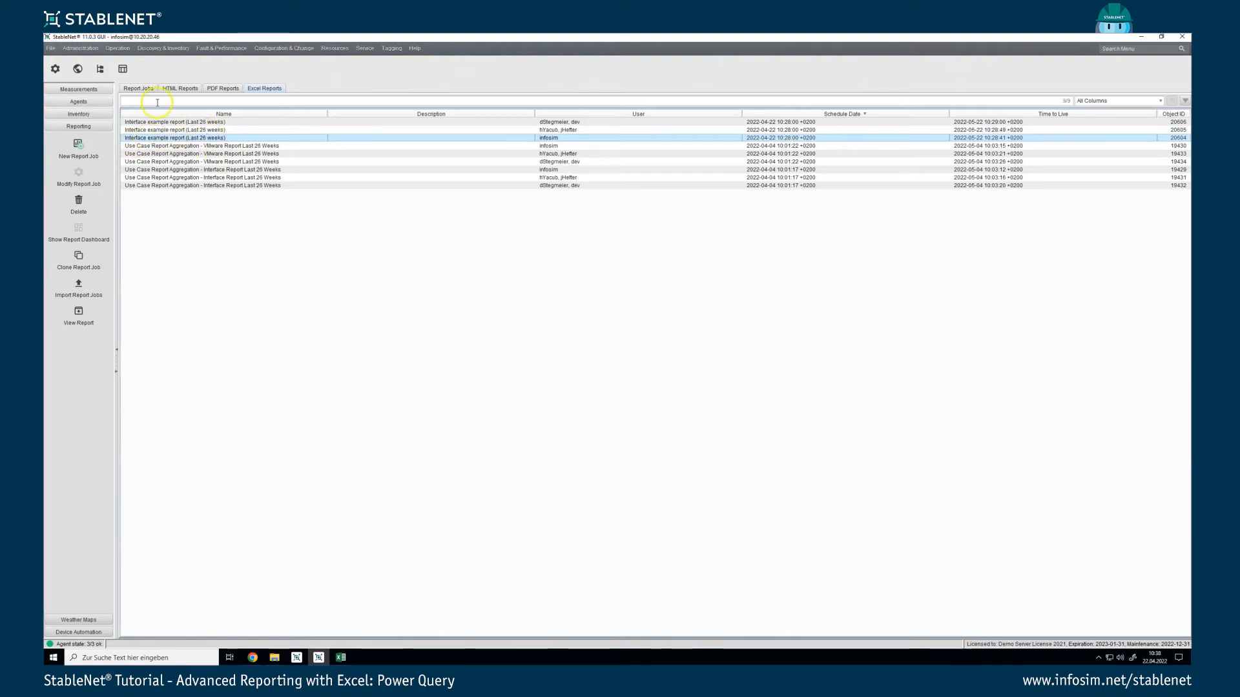
left_click(140, 89)
left_click(192, 145)
left_click(188, 137)
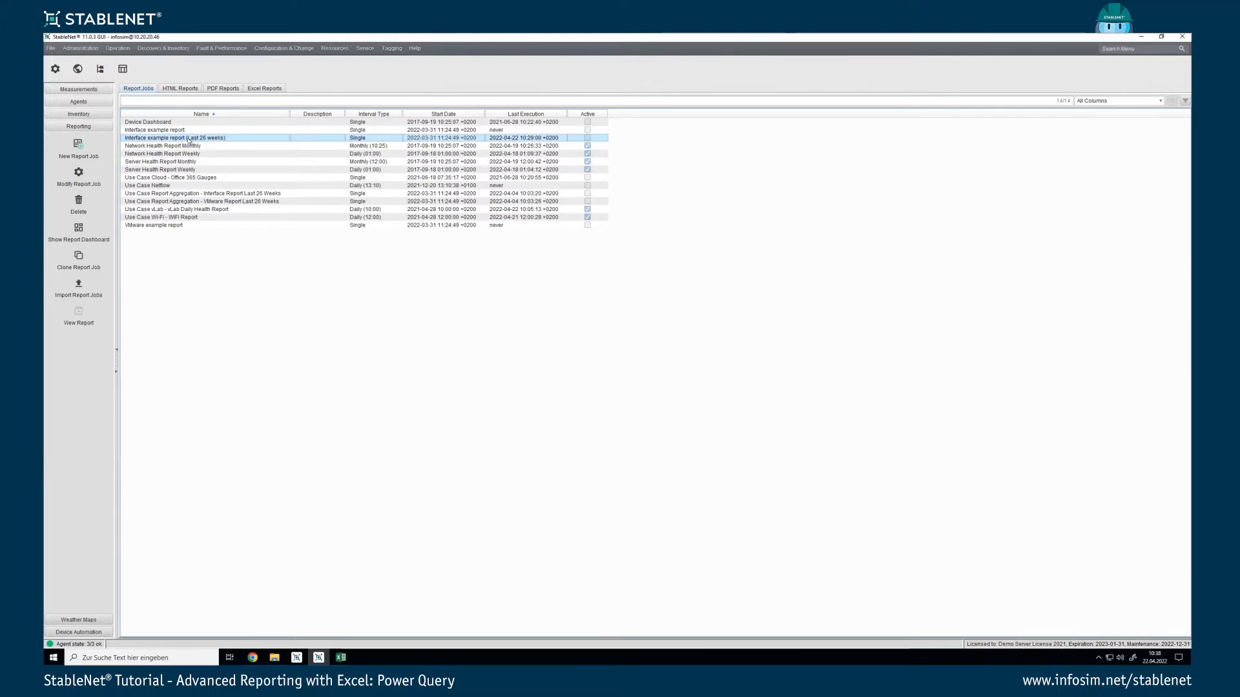
double_click(188, 139)
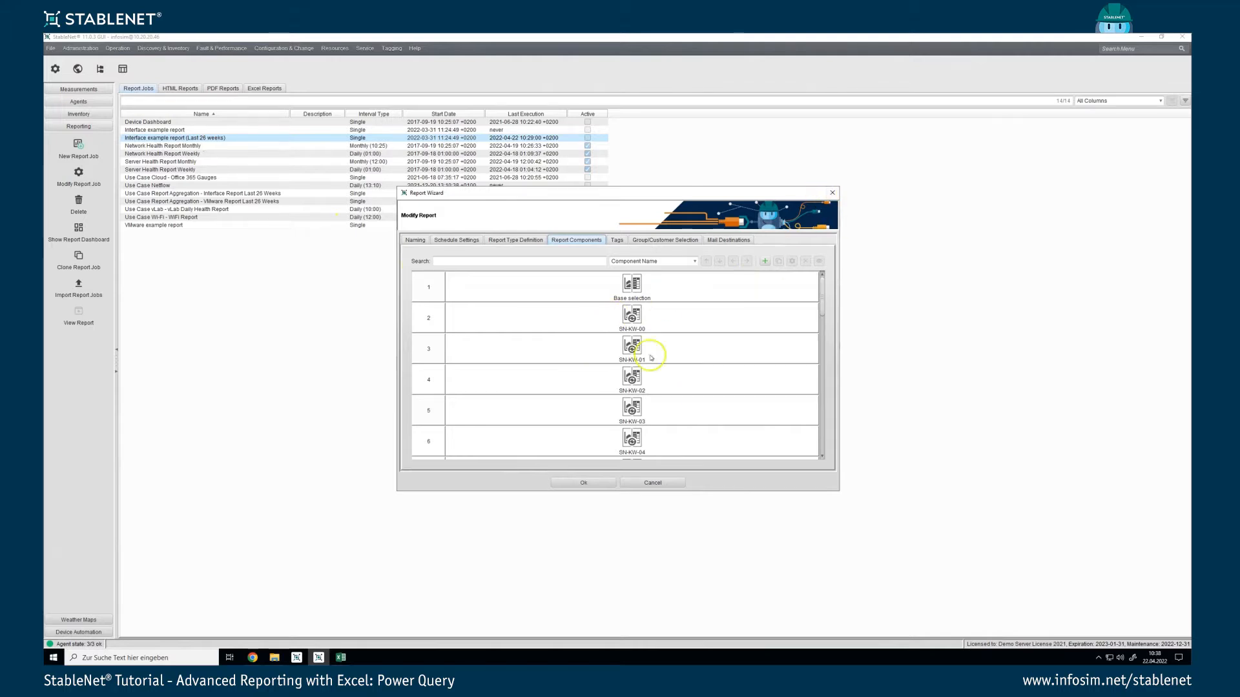
Open the Base selection component, preview its Interface Total Traffic chart, and close both the preview and the component without changes.
left_click(632, 292)
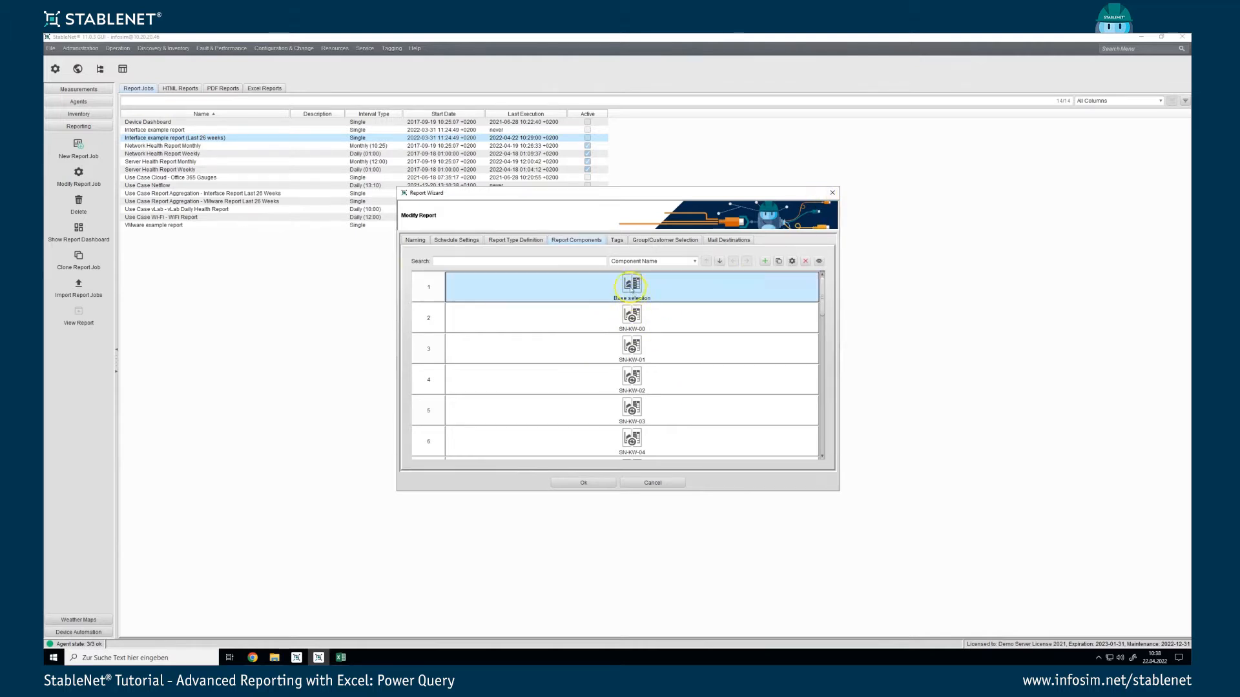
double_click(637, 284)
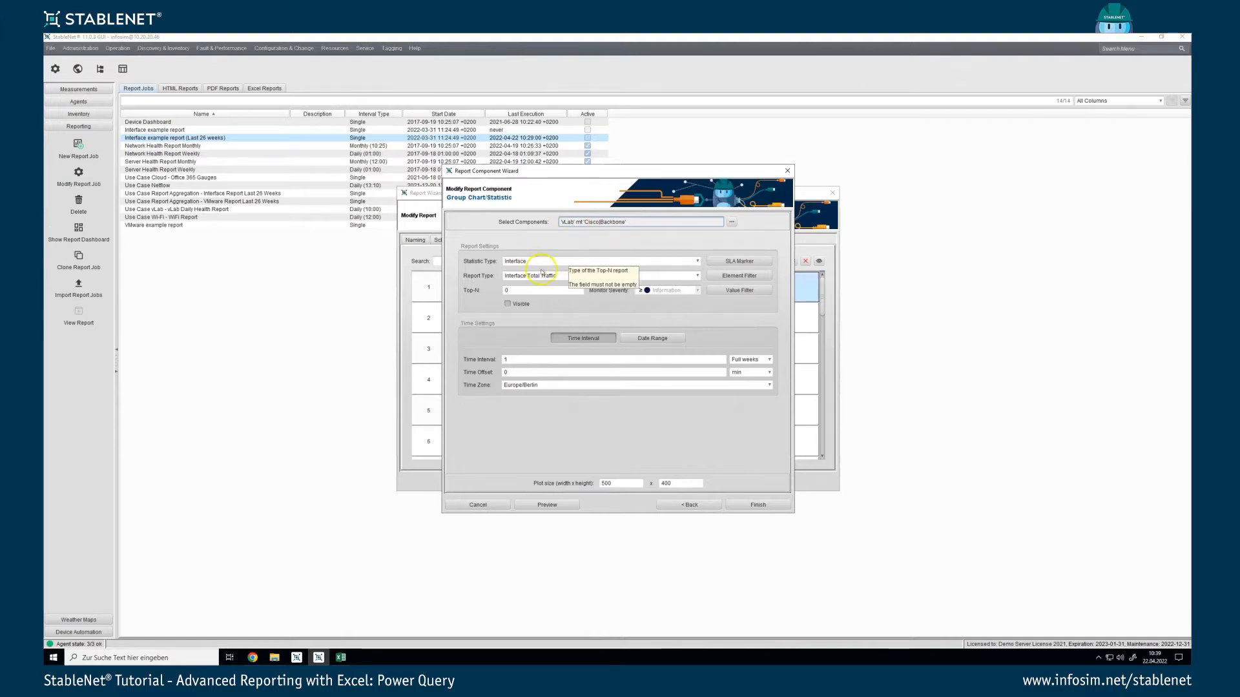
left_click(546, 505)
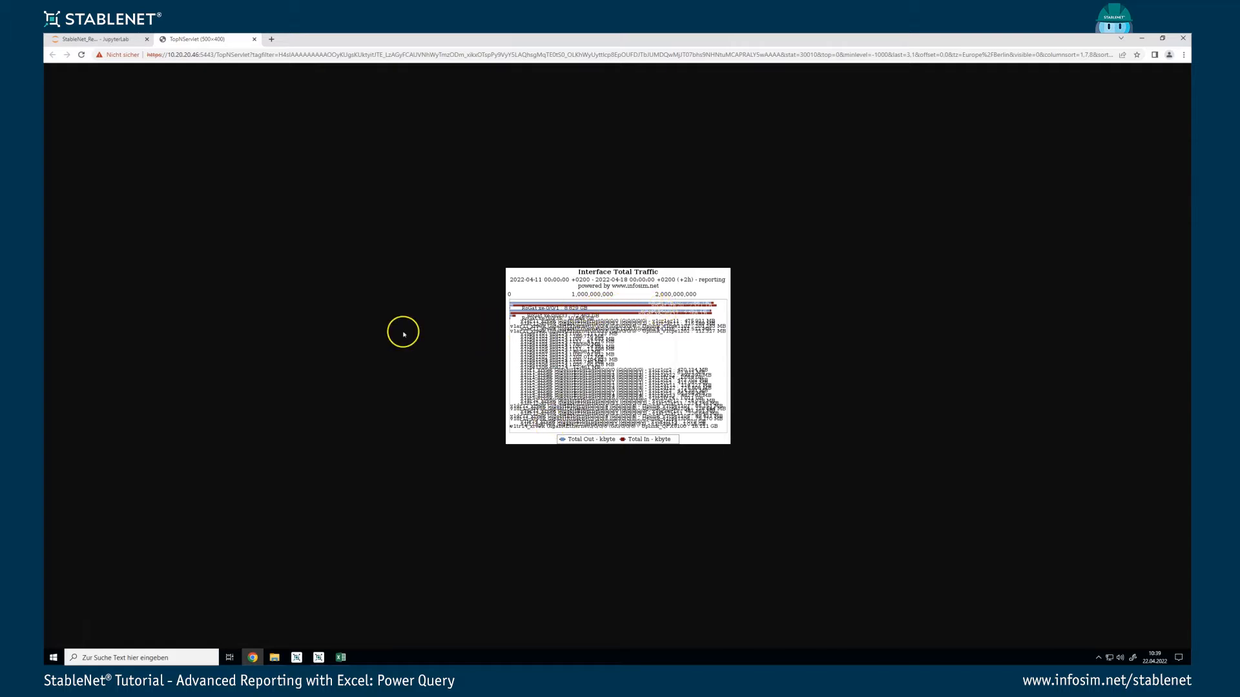
left_click(257, 39)
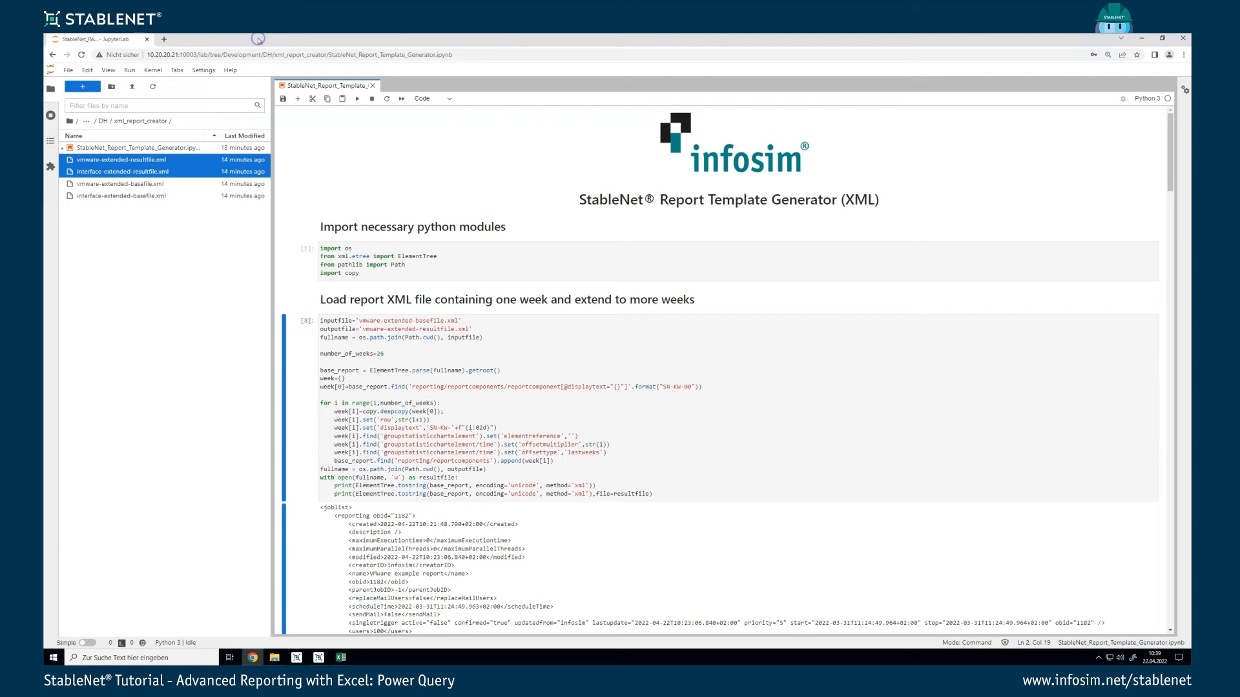
left_click(1147, 38)
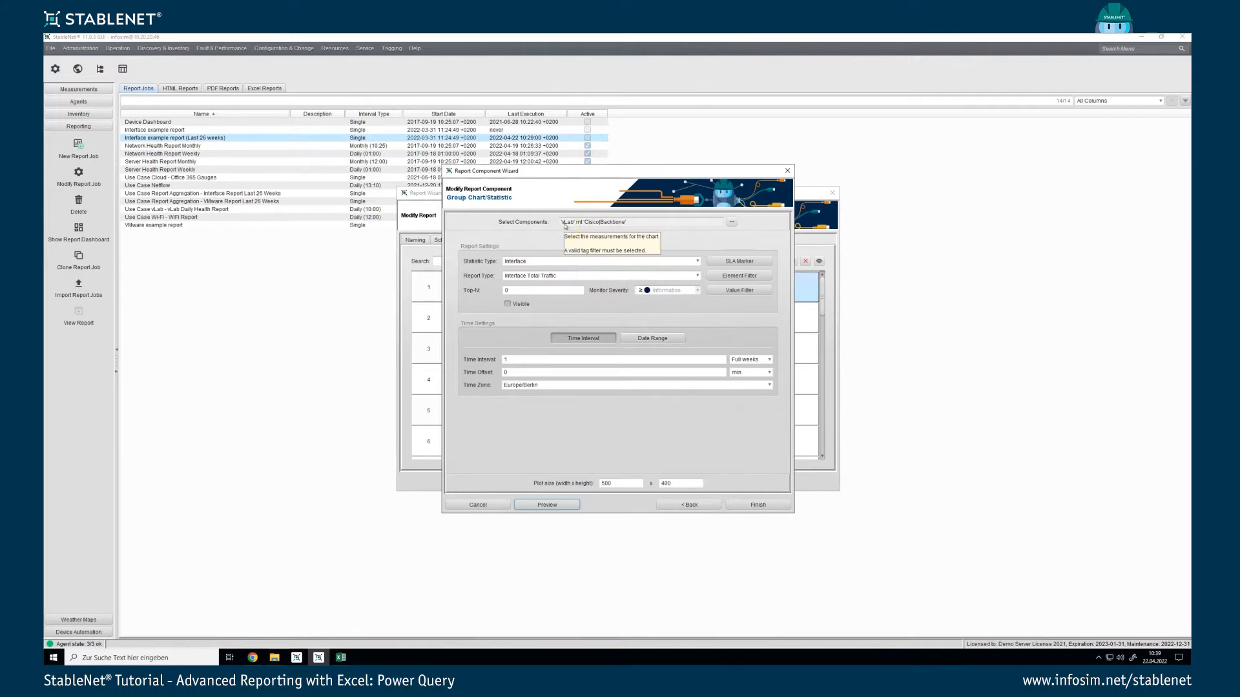
left_click(478, 505)
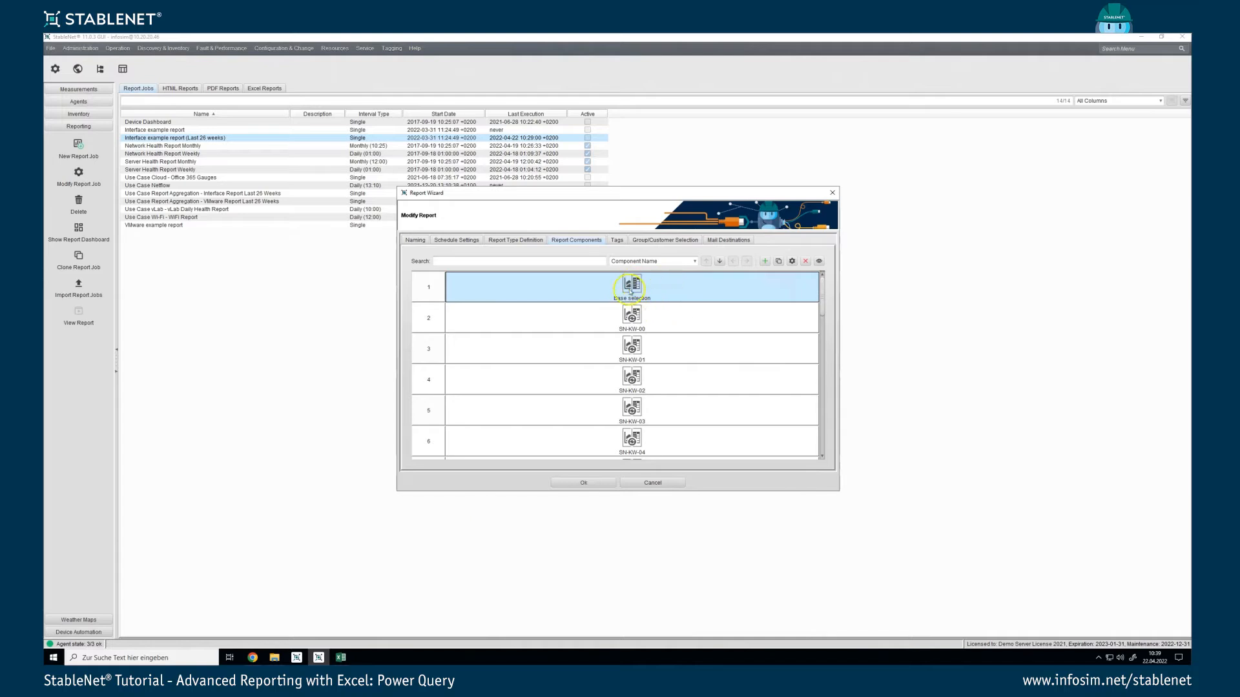
Open component SN-KW-00, examine the table columns selected in its value filter, and leave the component without changes.
double_click(632, 315)
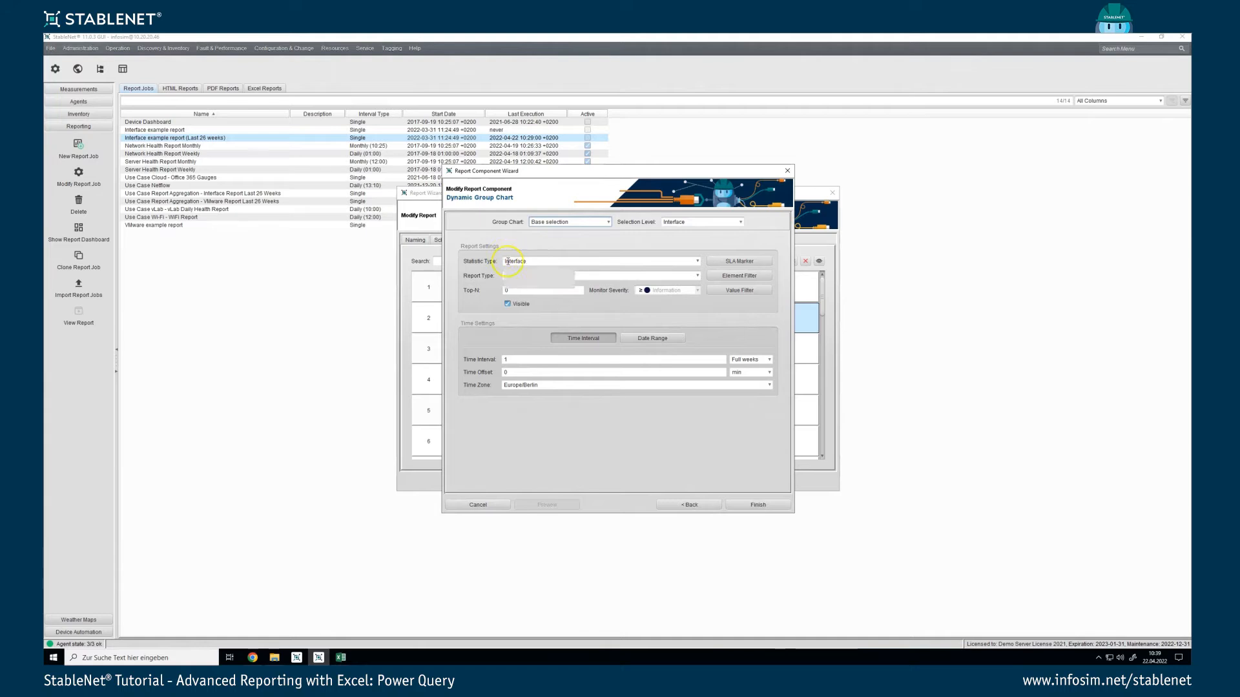
left_click(723, 290)
left_click(480, 268)
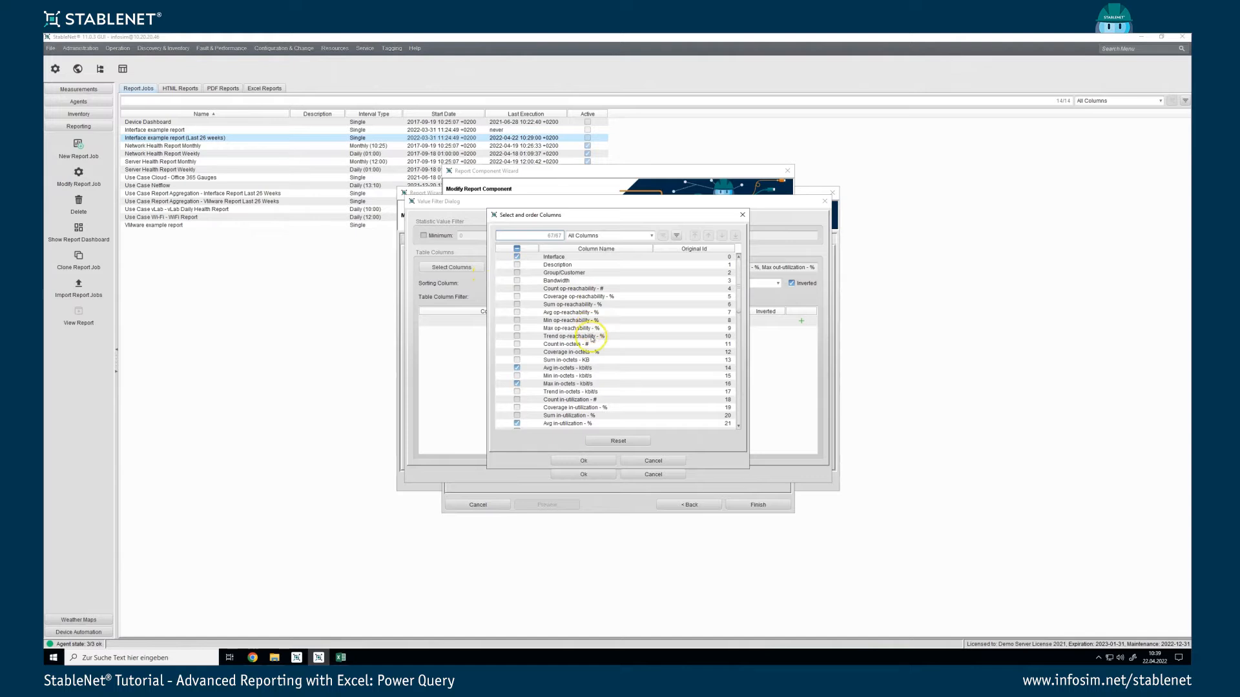
scroll(592, 338, "down", 1)
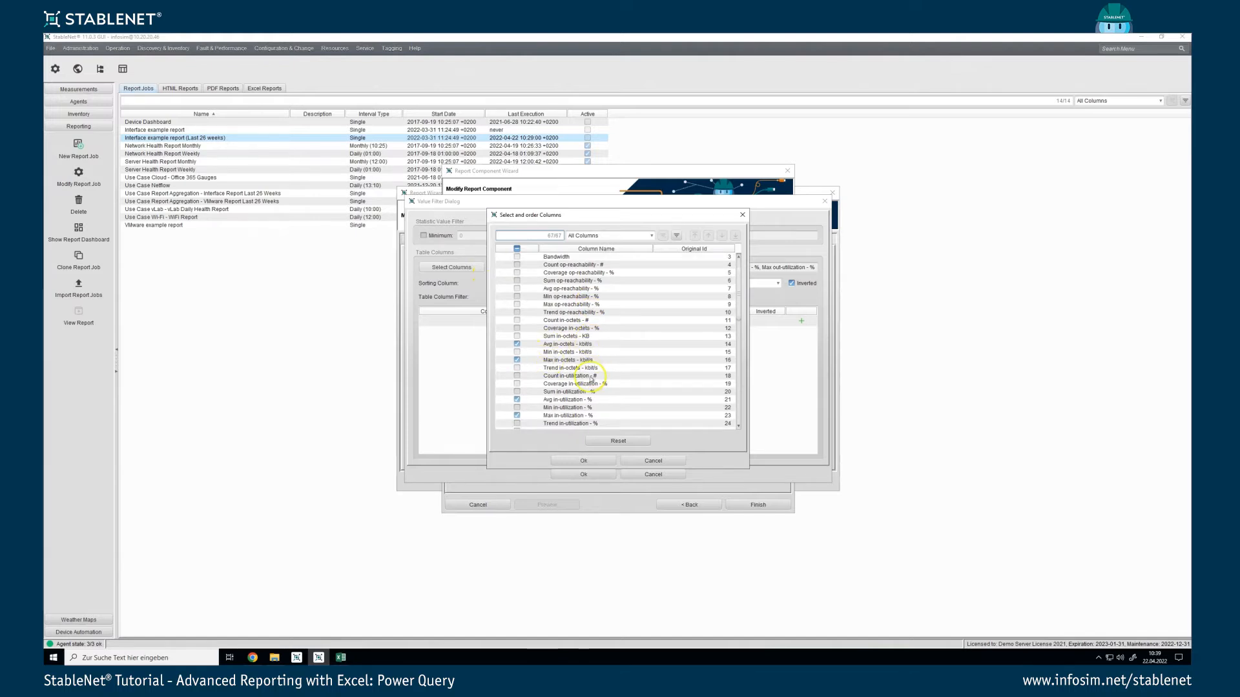
scroll(576, 366, "down", 13)
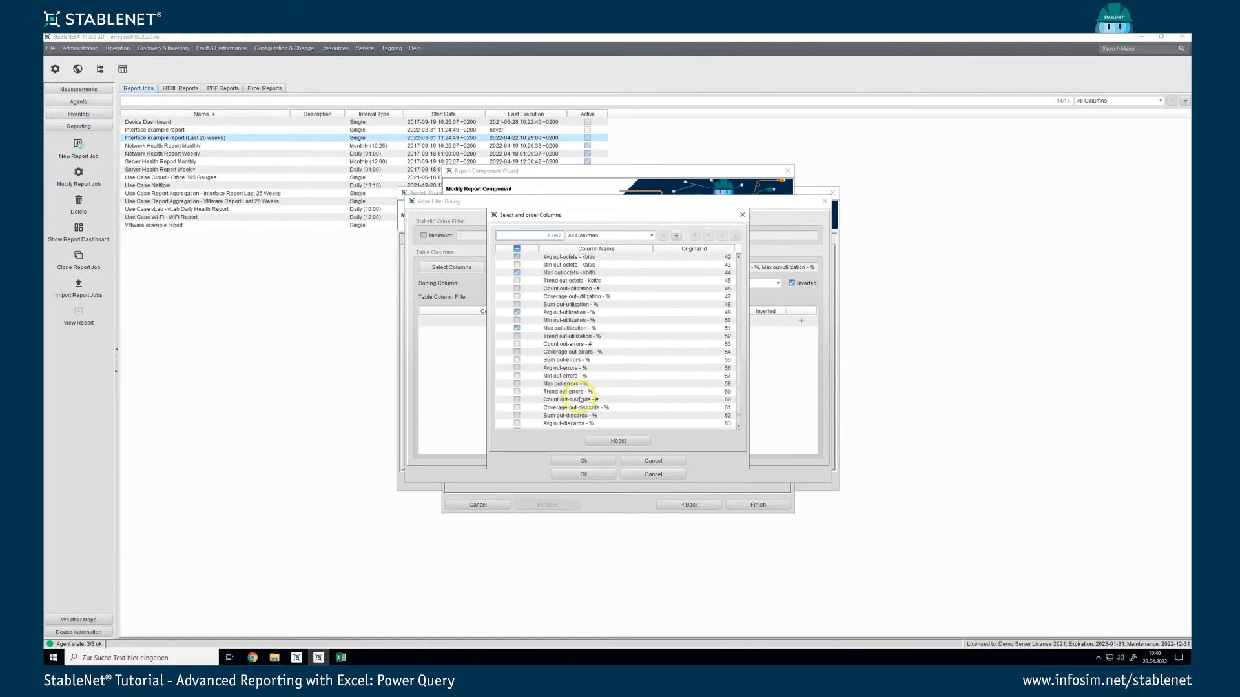
left_click(639, 461)
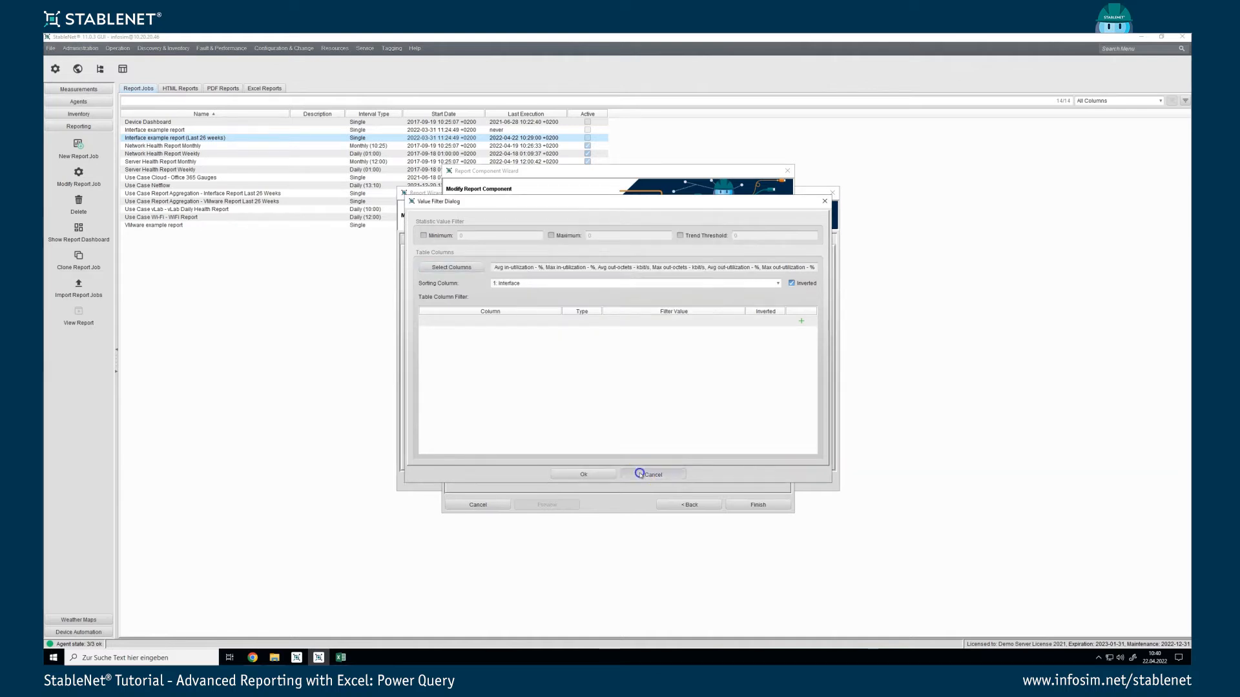
left_click(639, 474)
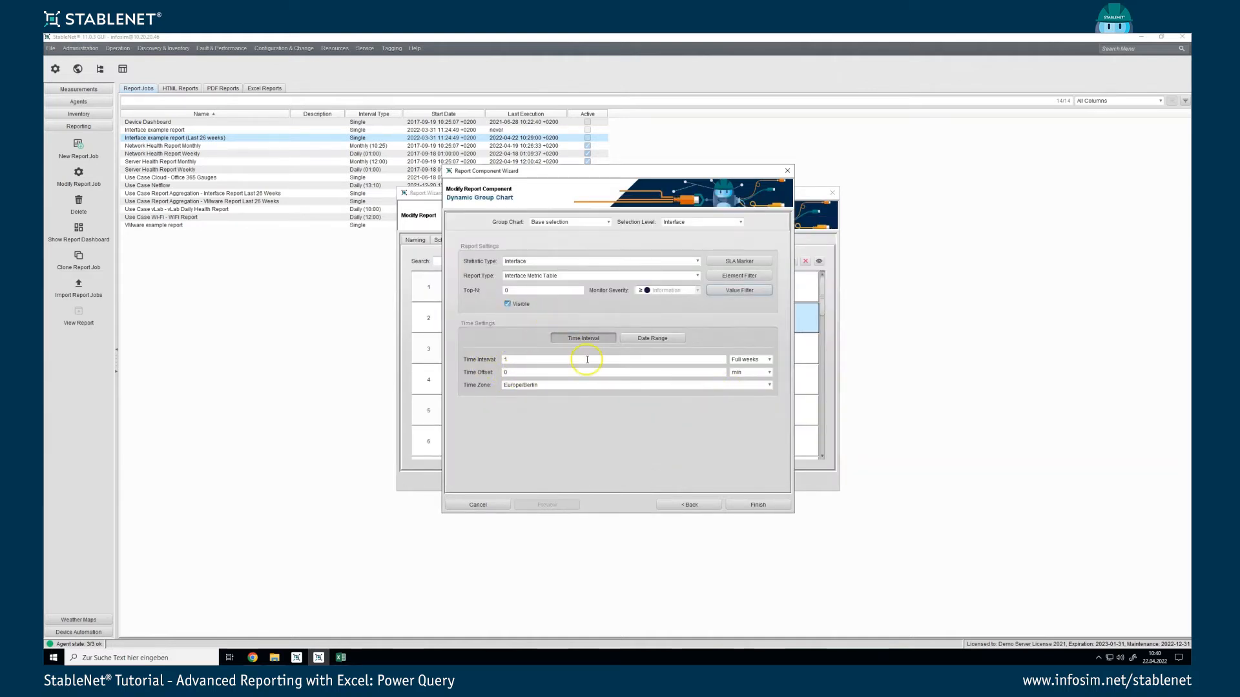
left_click(462, 504)
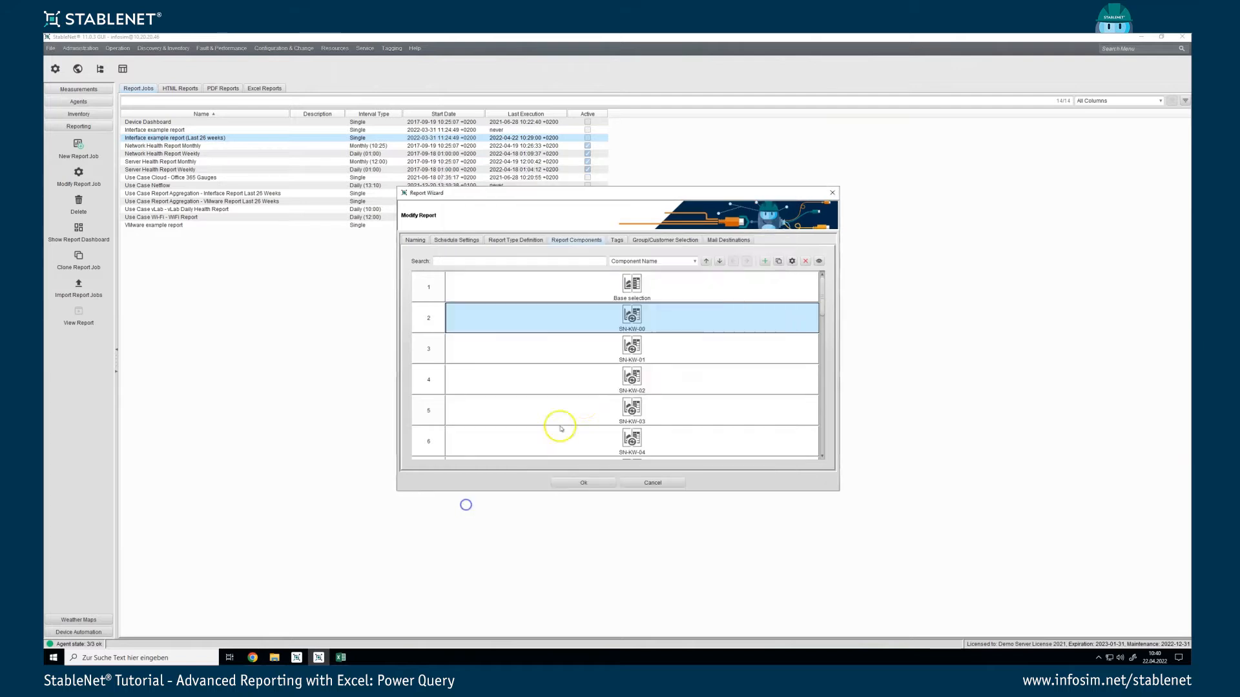
Inspect the time interval and time offset settings of components SN-KW-01 and SN-KW-02 without changing them.
left_click(648, 353)
double_click(647, 354)
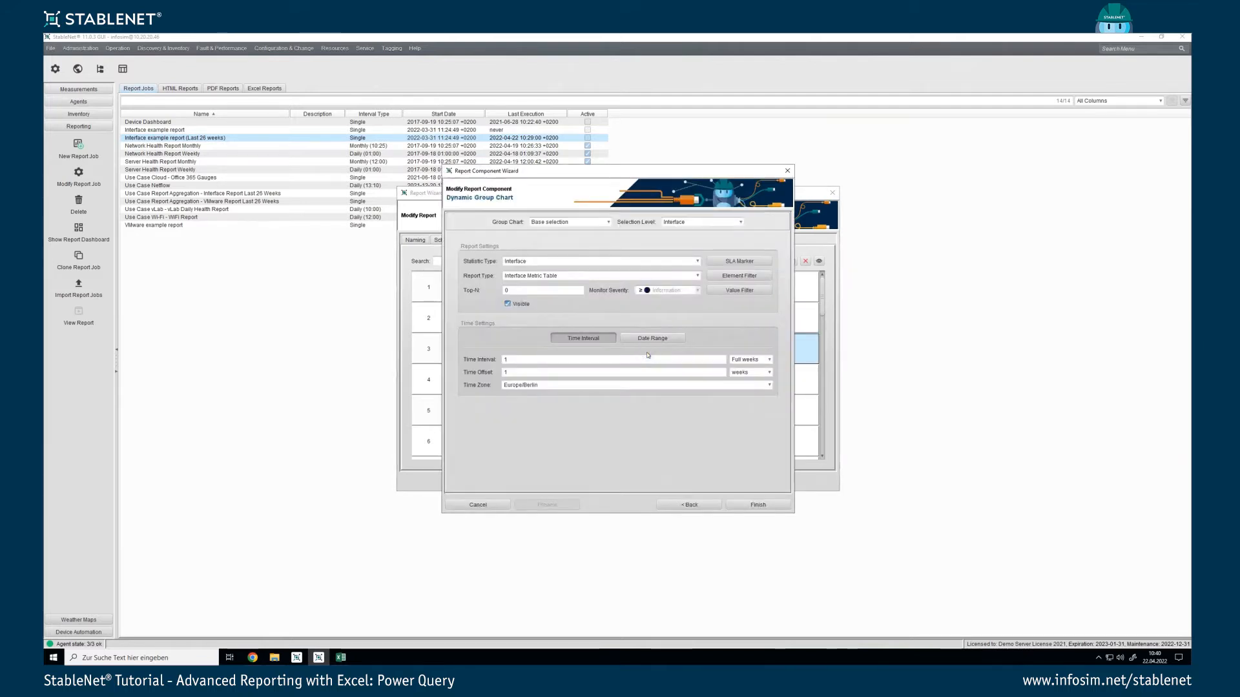
left_click(479, 503)
left_click(669, 383)
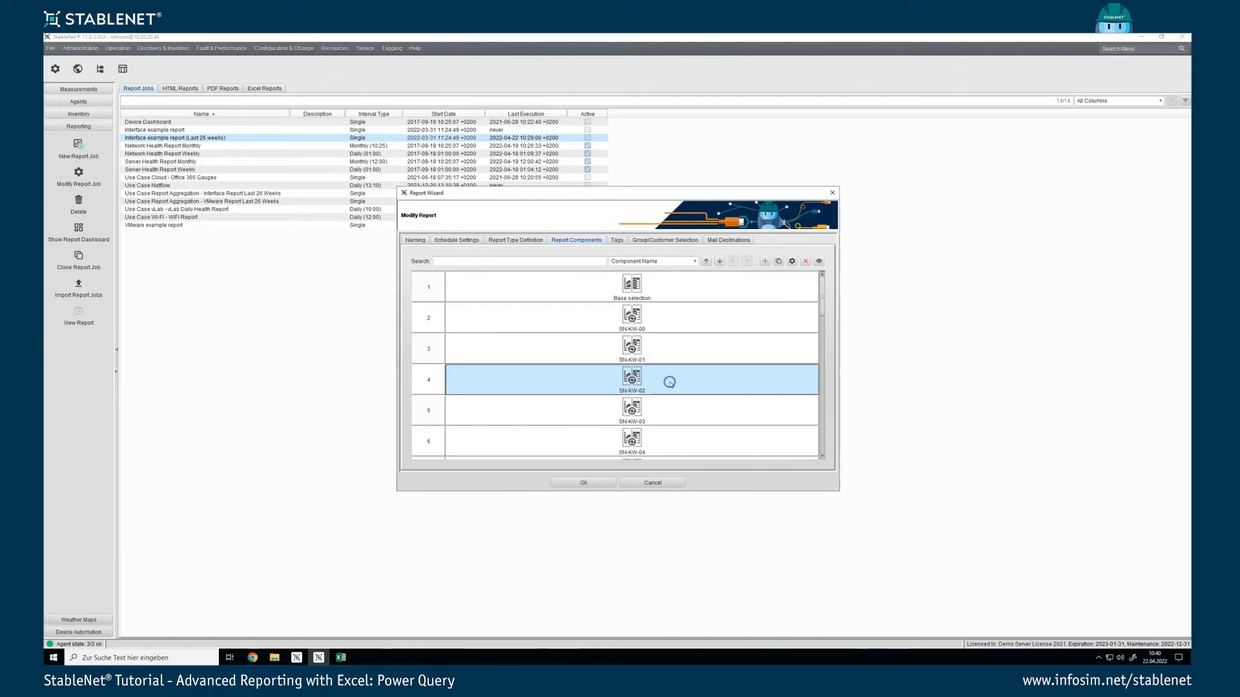
double_click(669, 383)
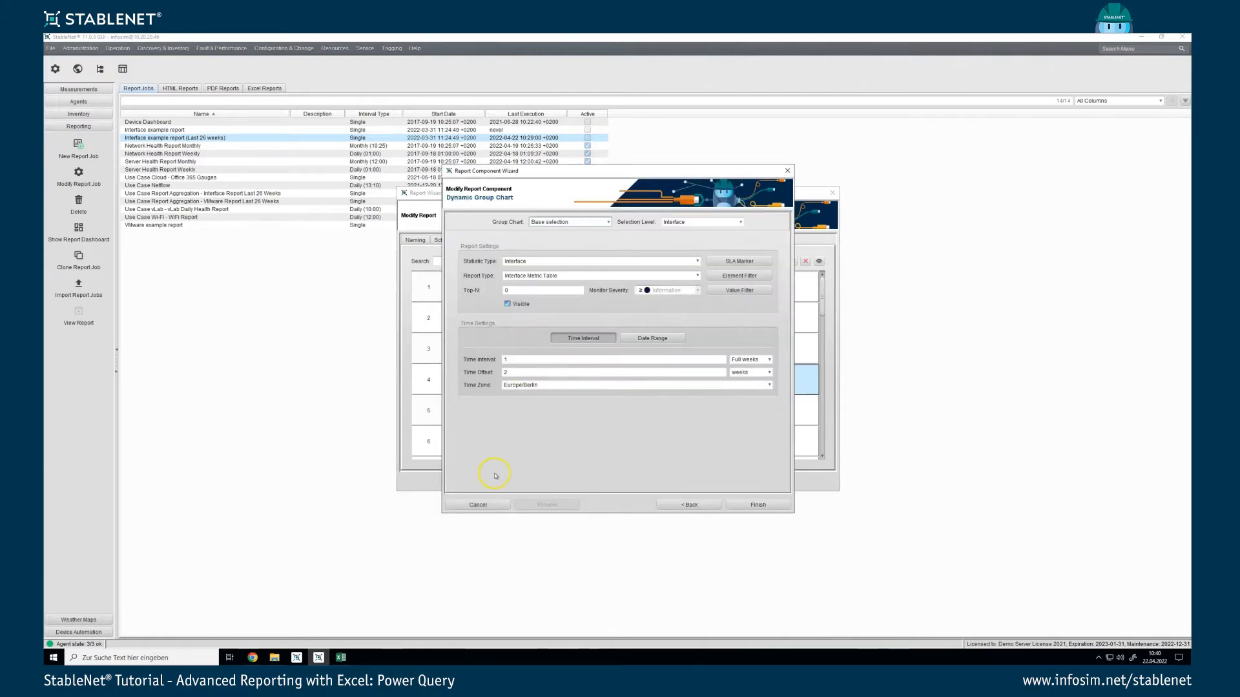
left_click(498, 505)
Look through the report's component list down to SN-KW-25 and return to its beginning.
scroll(694, 303, "down", 3)
scroll(701, 308, "down", 17)
scroll(697, 381, "down", 1)
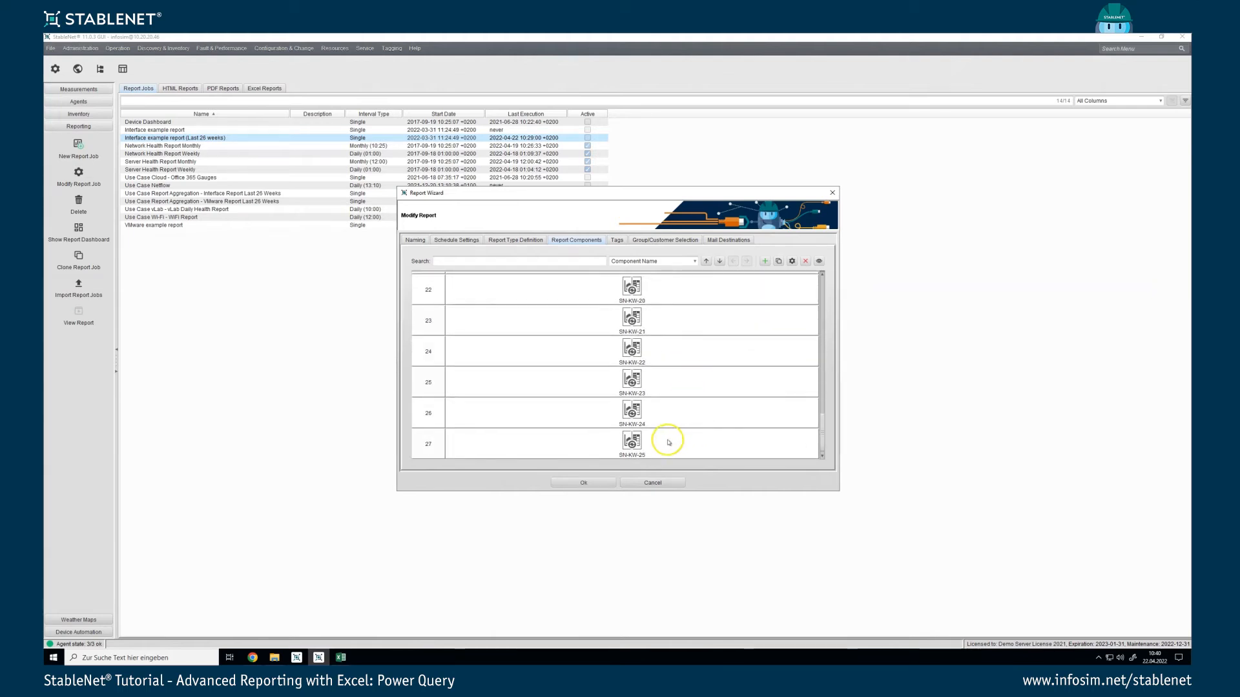
left_click(652, 443)
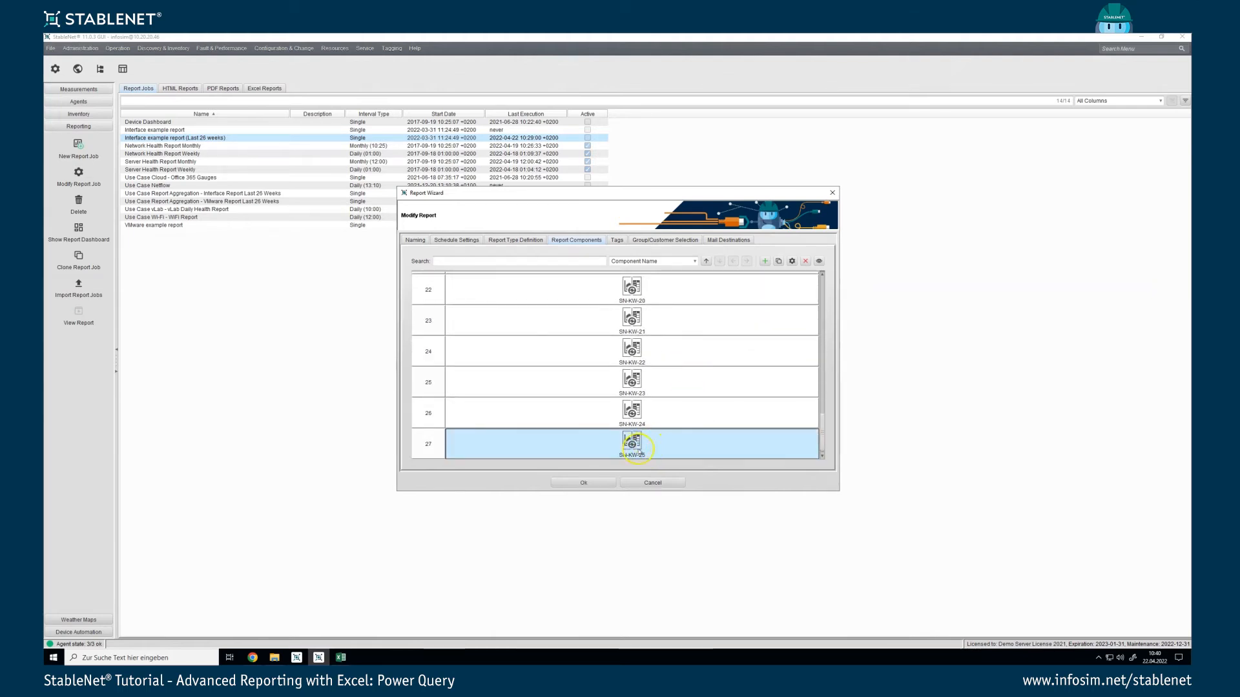
scroll(694, 380, "up", 1)
scroll(694, 380, "up", 15)
scroll(694, 380, "up", 4)
Review the report's Excel template in the report type definition and its schedule settings.
left_click(513, 238)
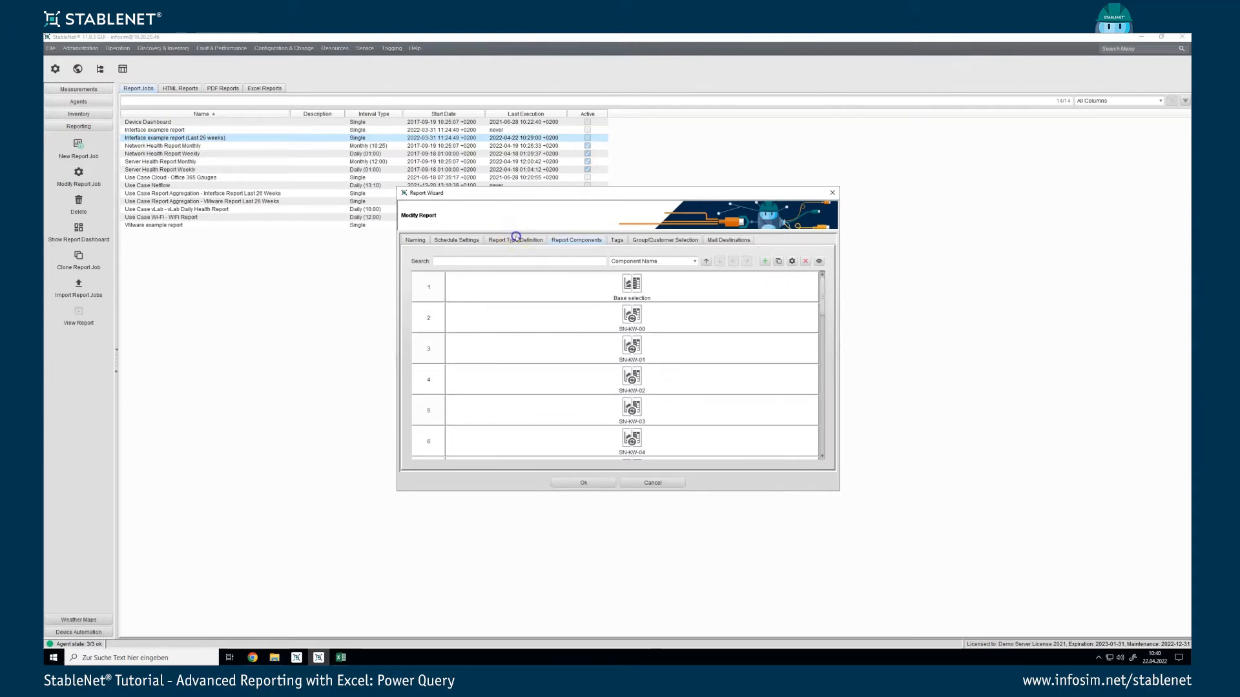
left_click(520, 240)
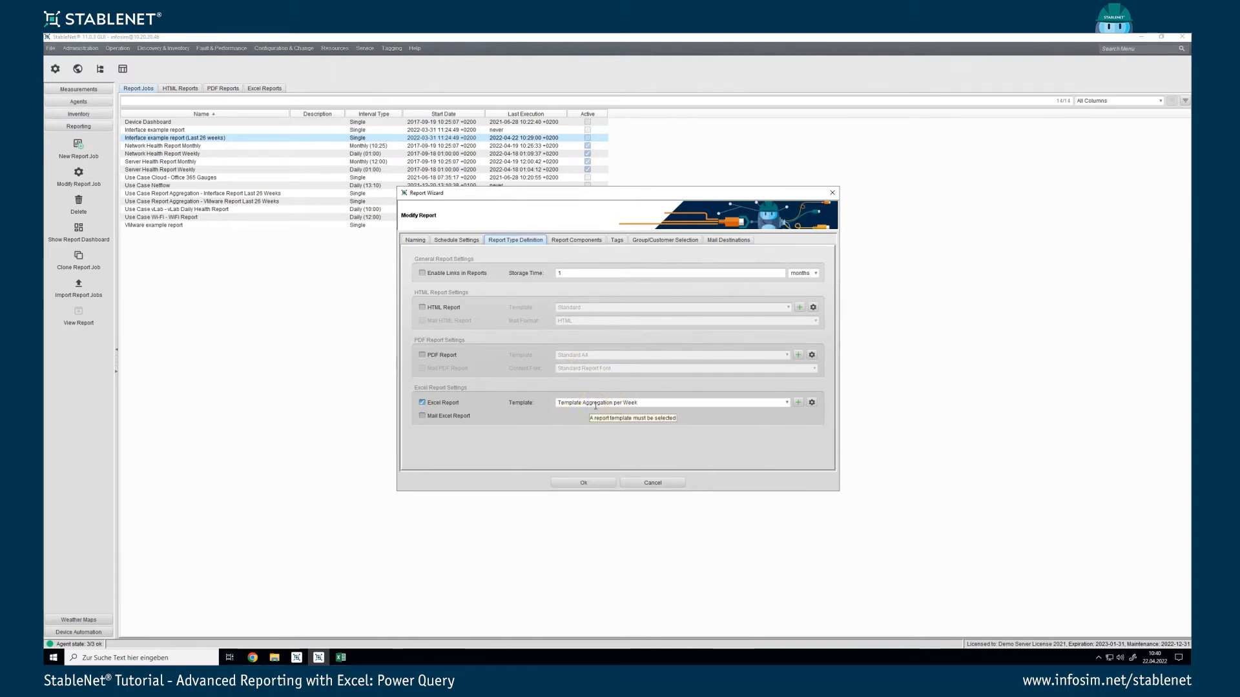
left_click(476, 244)
left_click(466, 240)
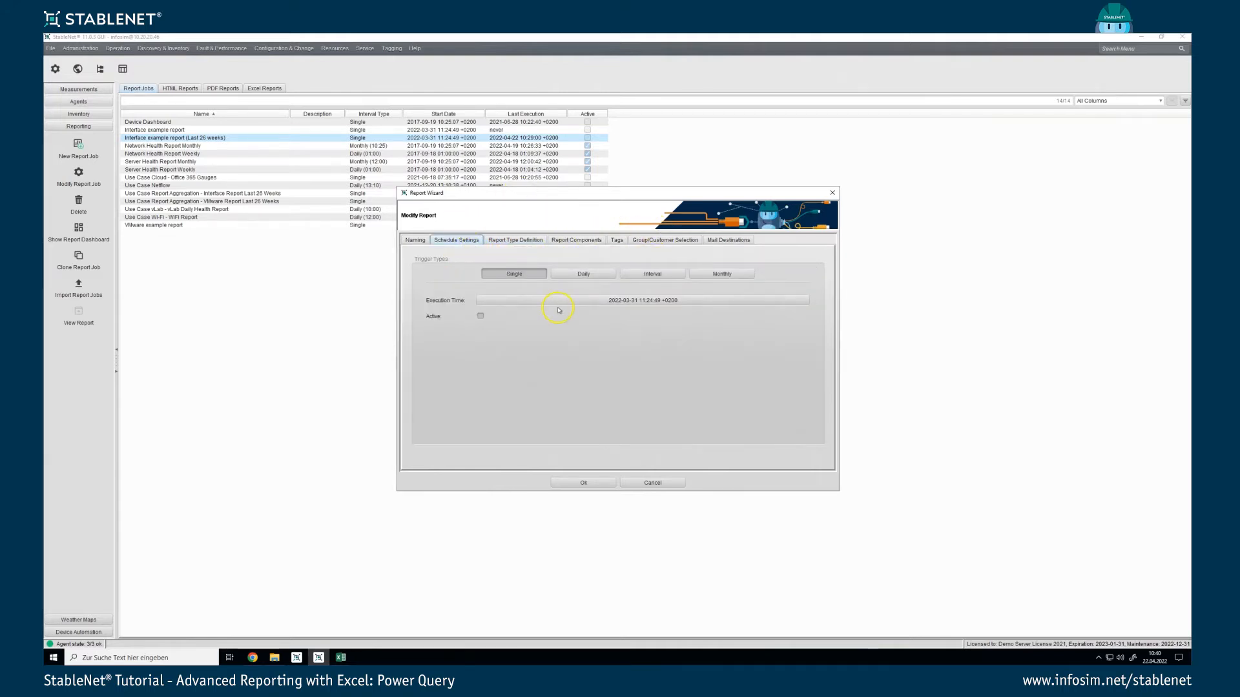
left_click(518, 240)
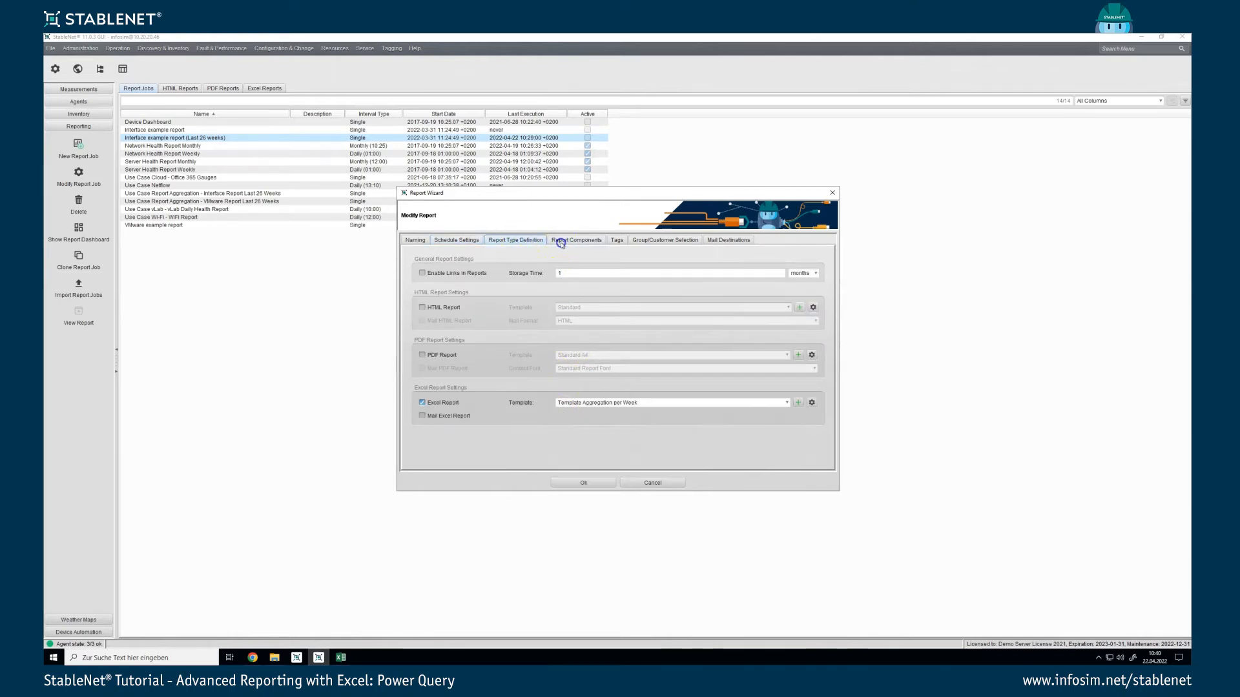
Return to the report components, select SN-KW-00, and close the report job without saving.
left_click(560, 241)
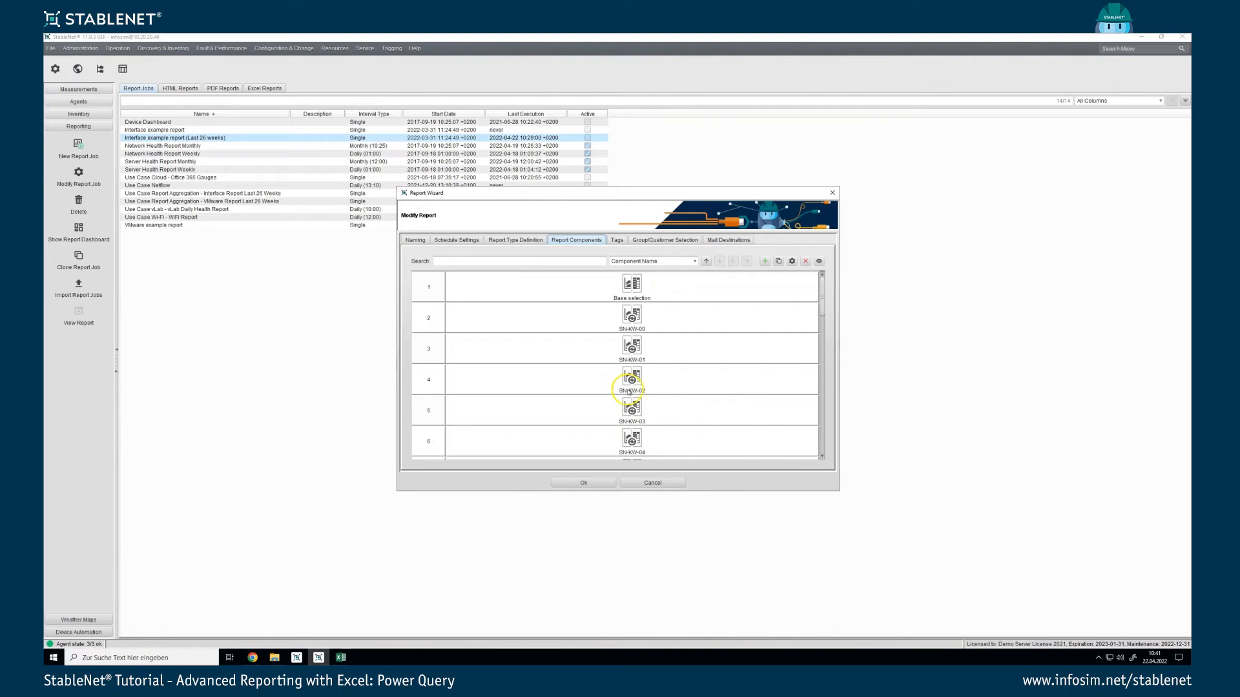
left_click(654, 315)
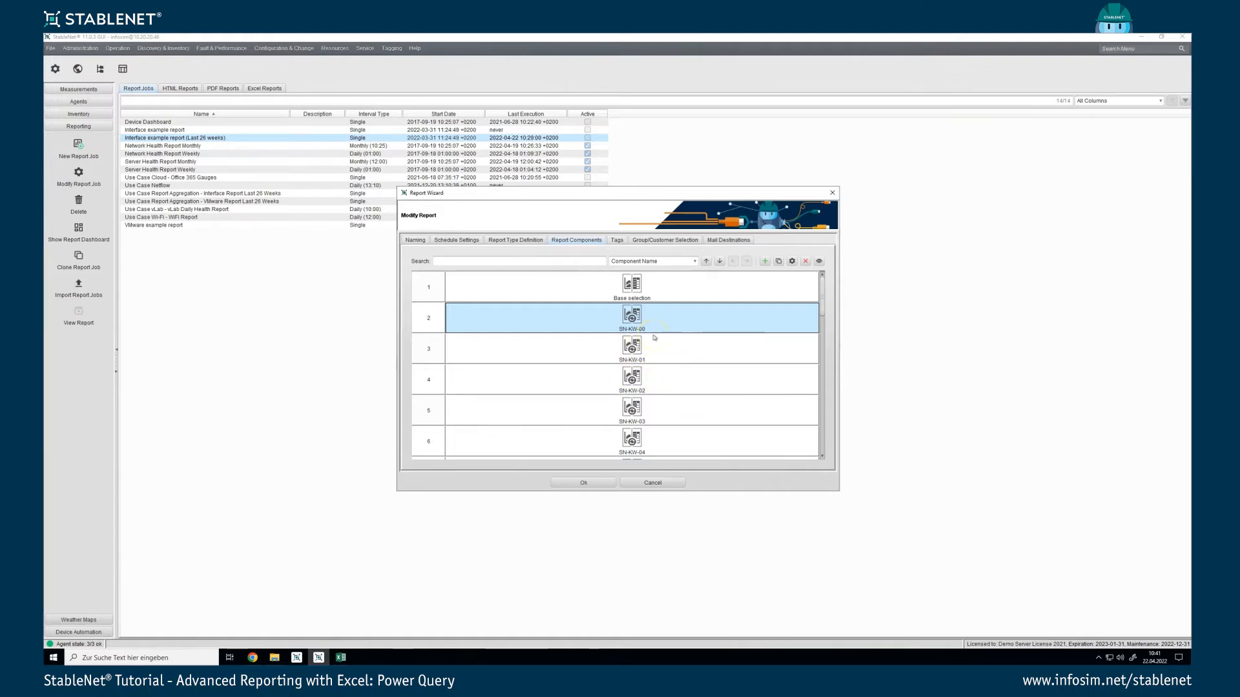
left_click(673, 483)
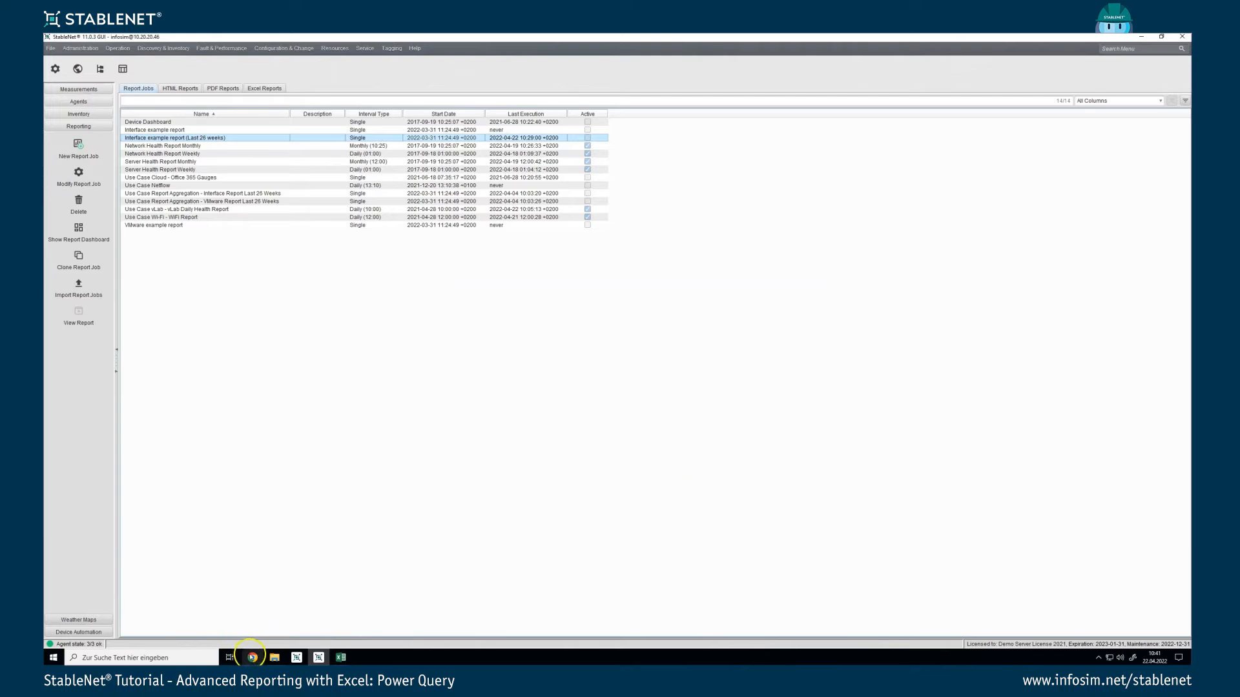
Switch to JupyterLab, examine the template generator's imports, input file and SN-KW component naming code, and select interface-extended-basefile.xml.
mouse_move(253, 658)
left_click(252, 633)
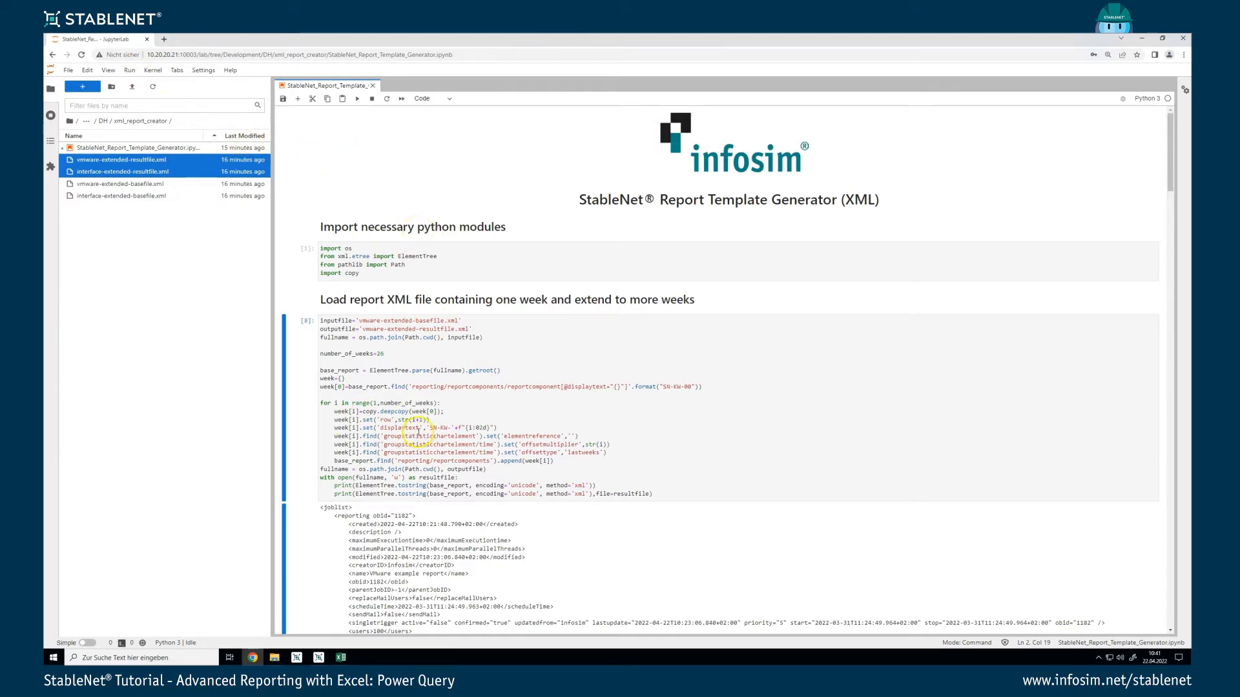
left_click(430, 267)
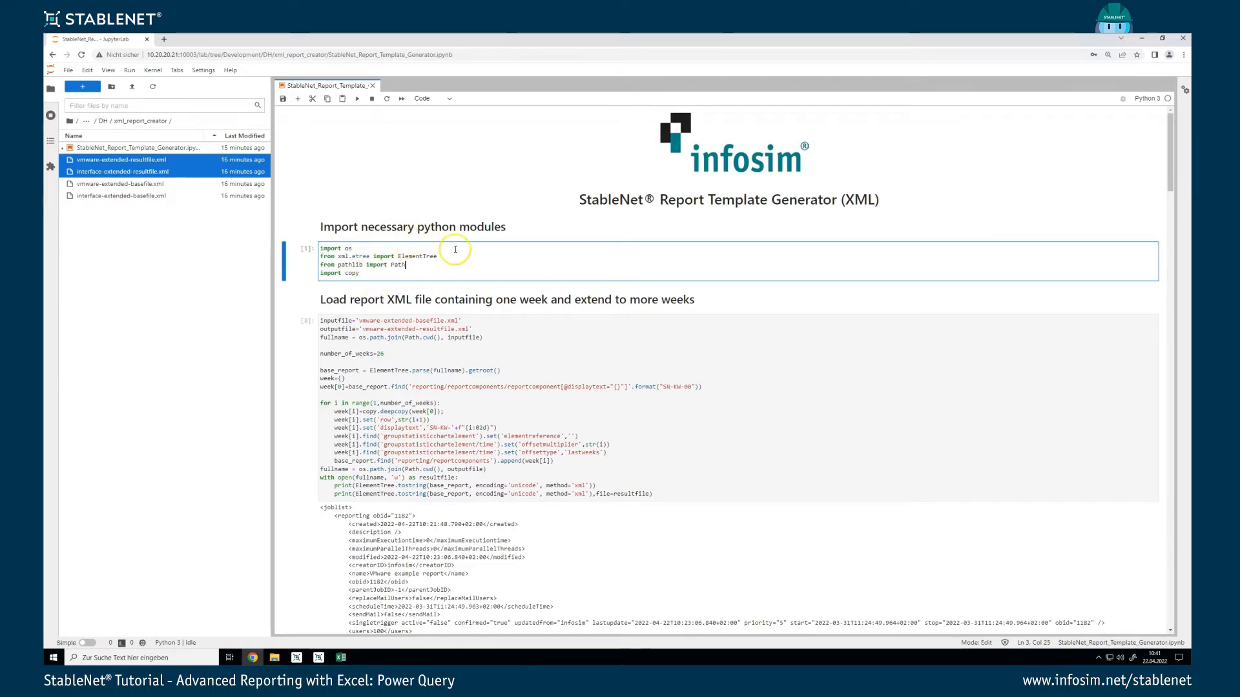
double_click(433, 321)
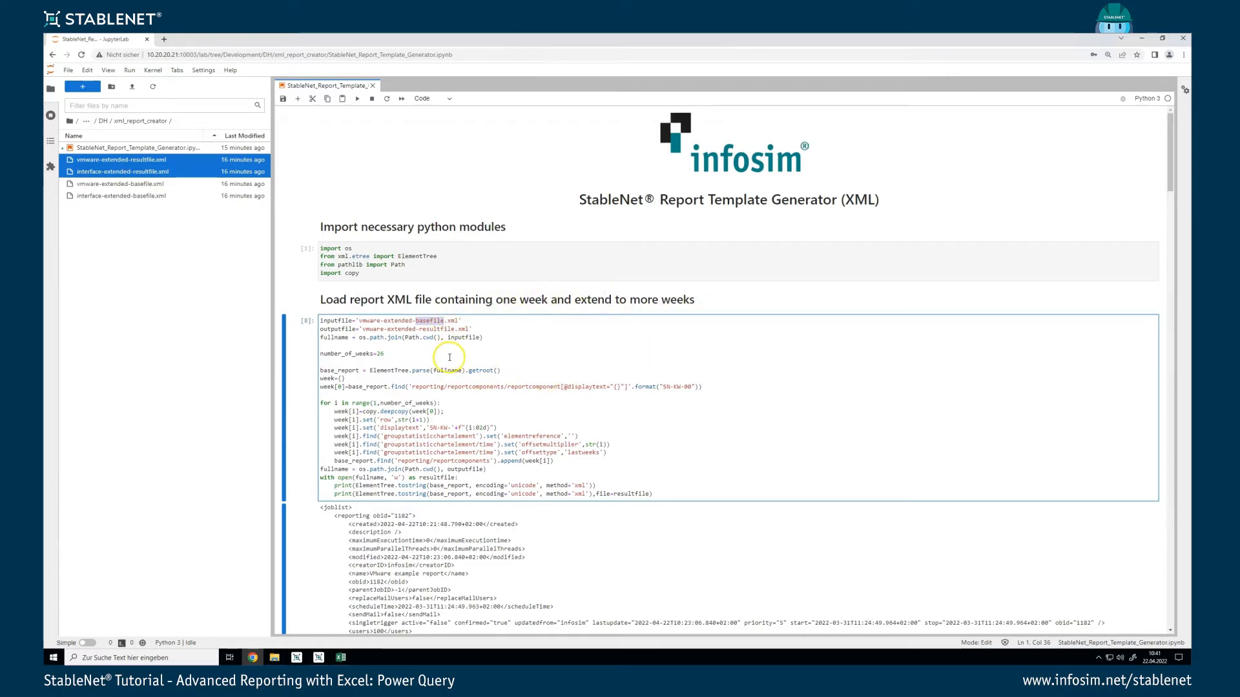
left_click_drag(694, 386, 663, 385)
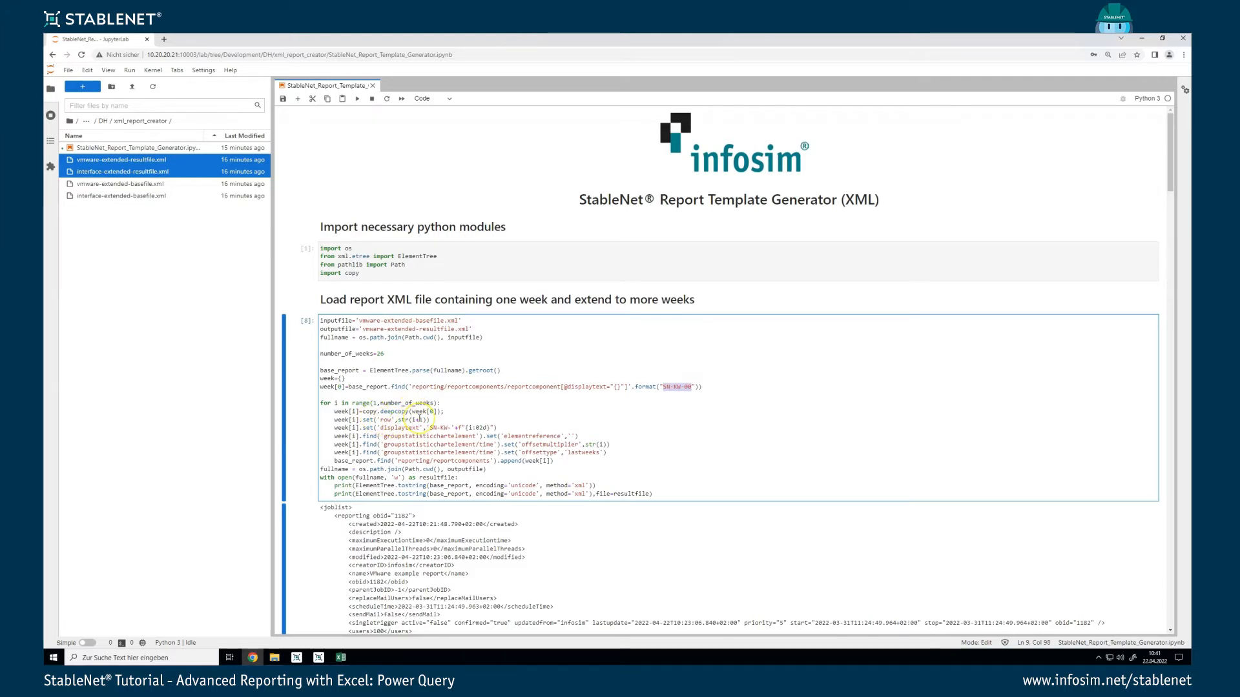
left_click(430, 430)
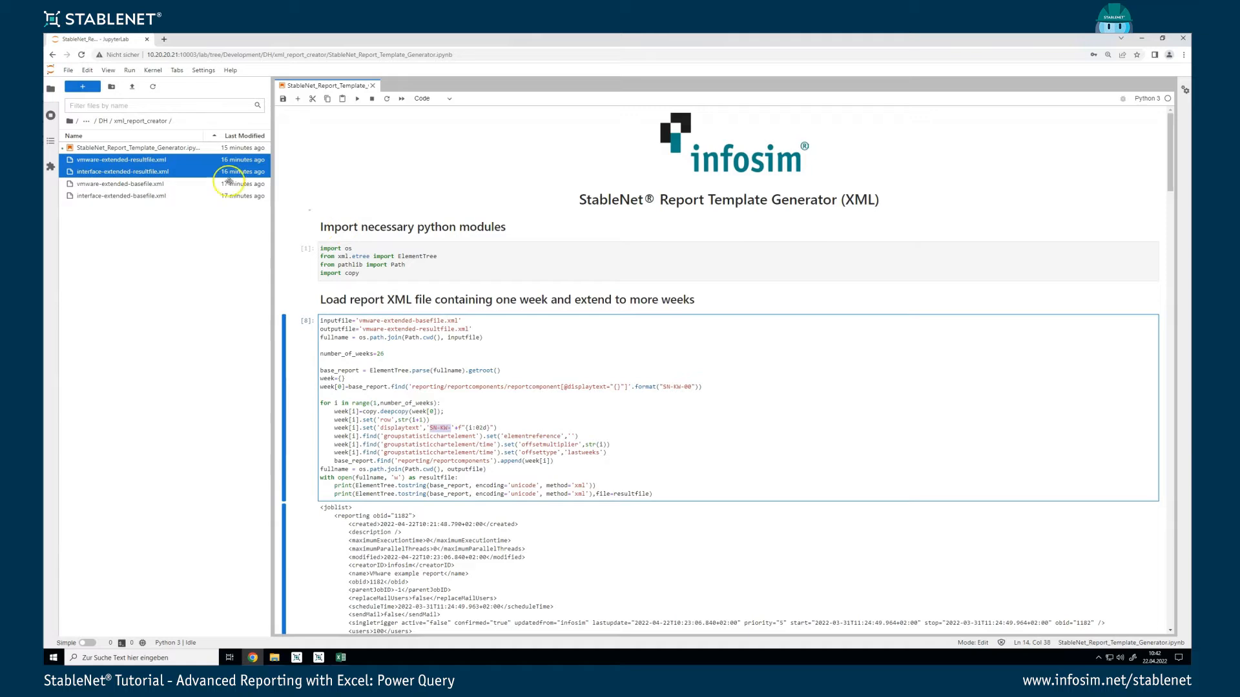
left_click(150, 196)
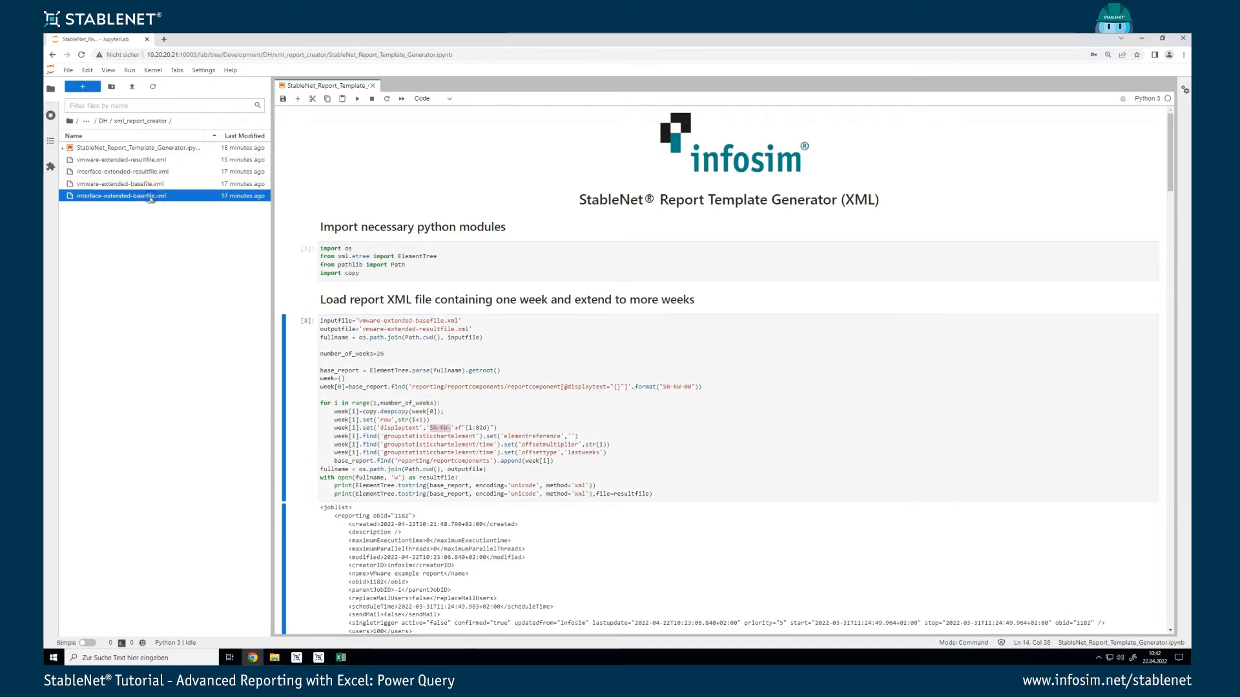
Open interface-extended-basefile.xml, and in StableNet review the Interface example report's components, Base selection and SN-KW-00, without saving.
double_click(129, 195)
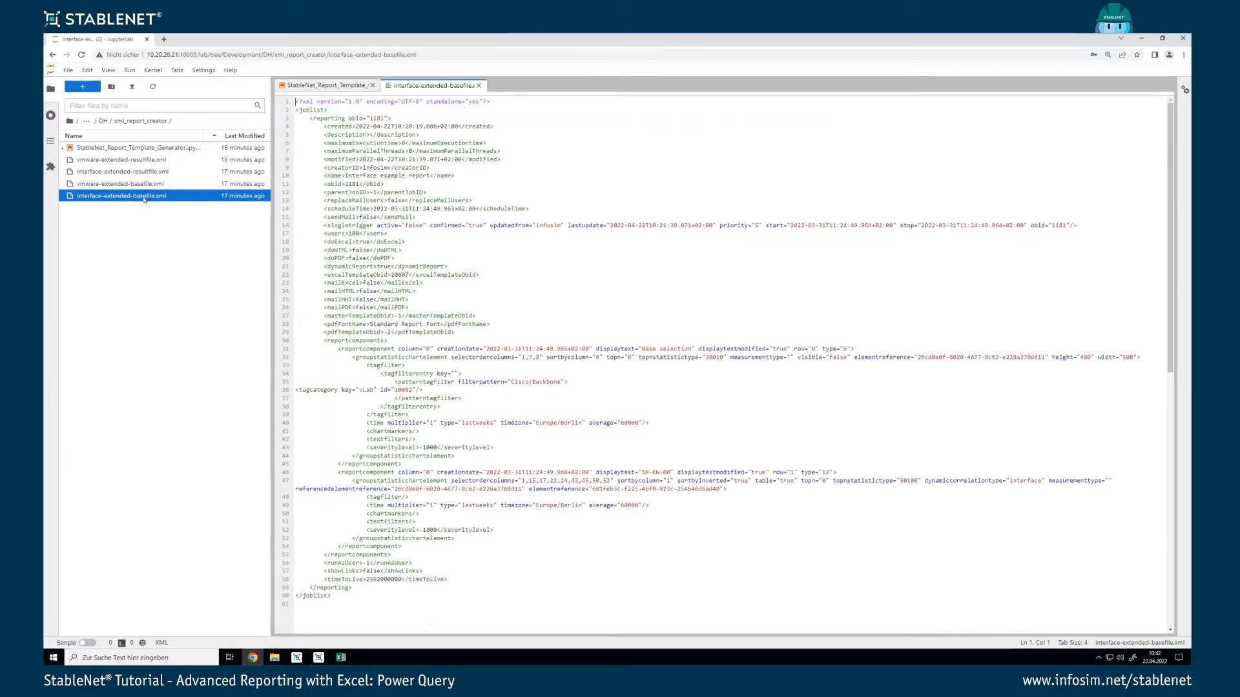
left_click(318, 657)
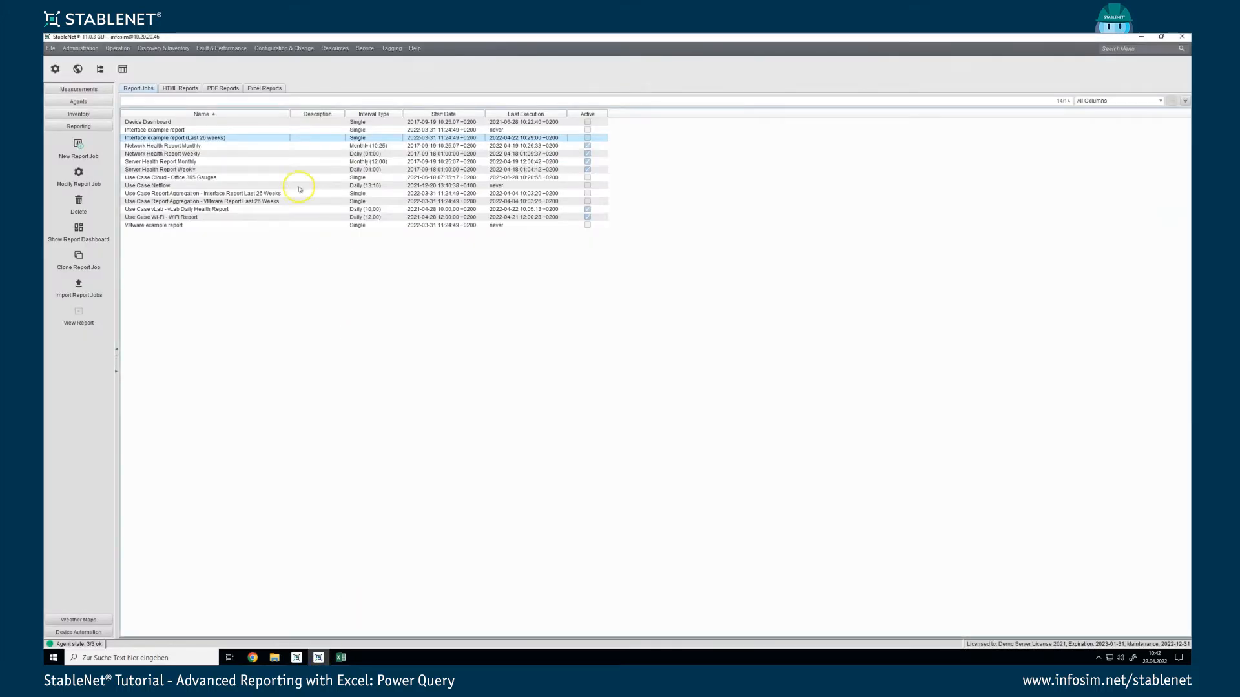
left_click(174, 130)
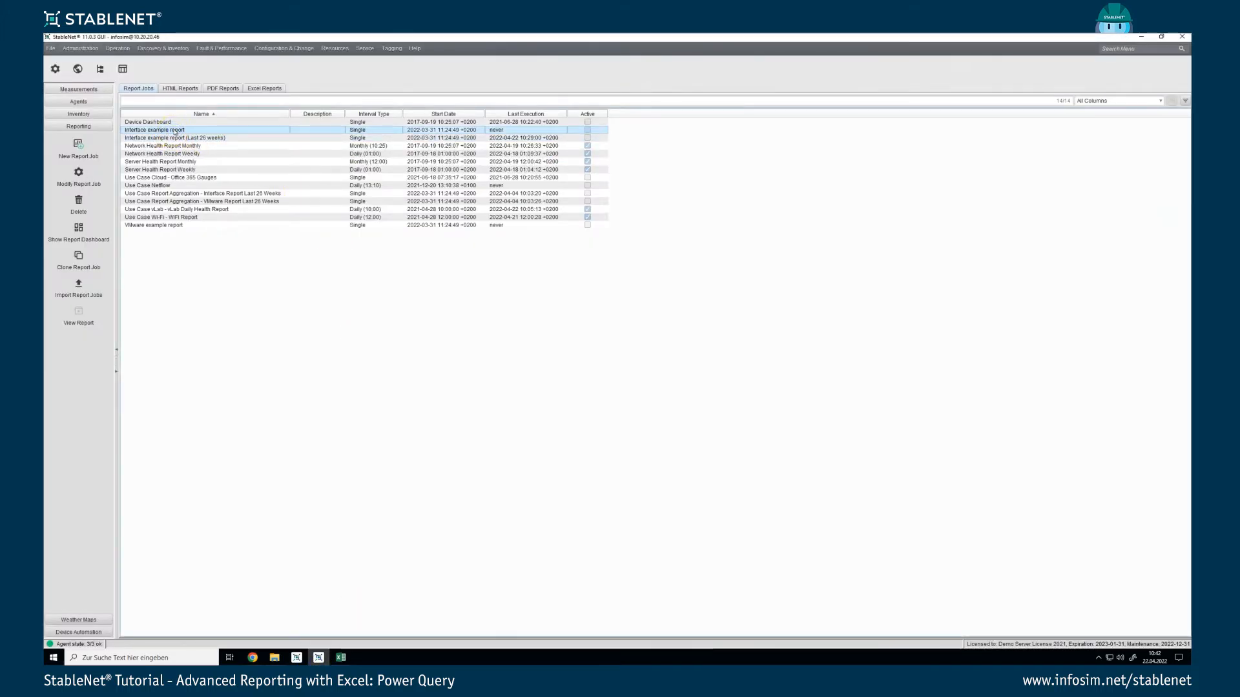
left_click(652, 288)
left_click(650, 330)
left_click(649, 289)
left_click(652, 323)
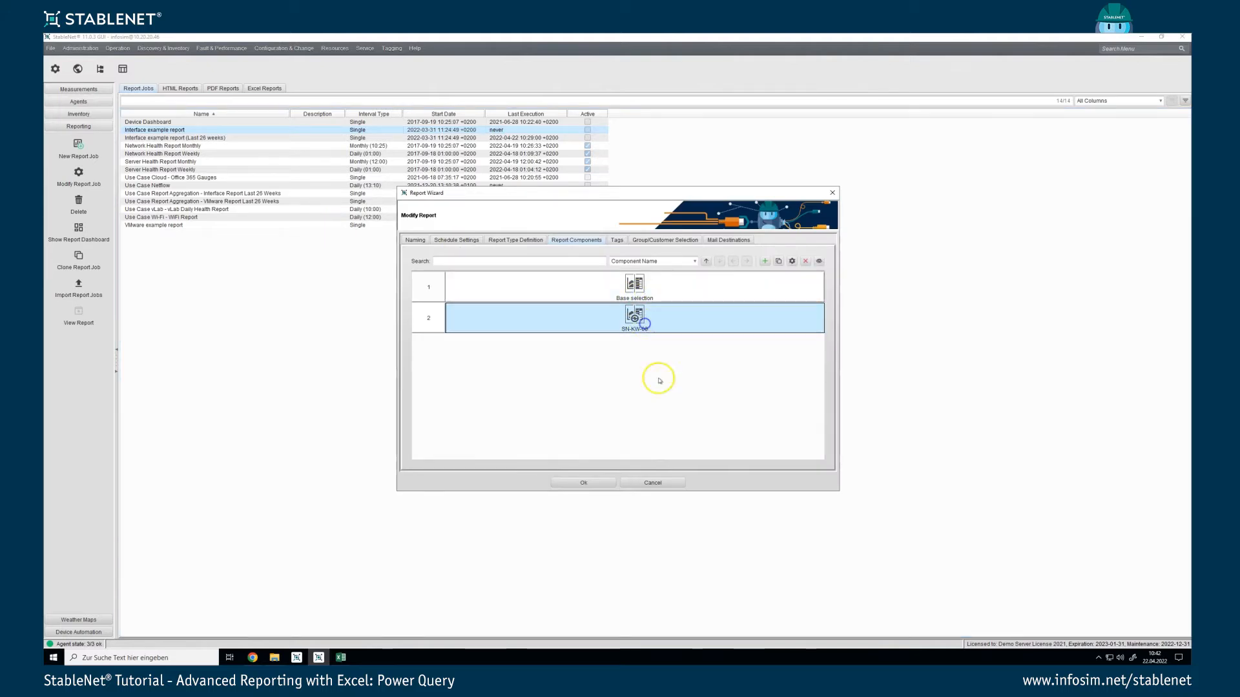
left_click(652, 481)
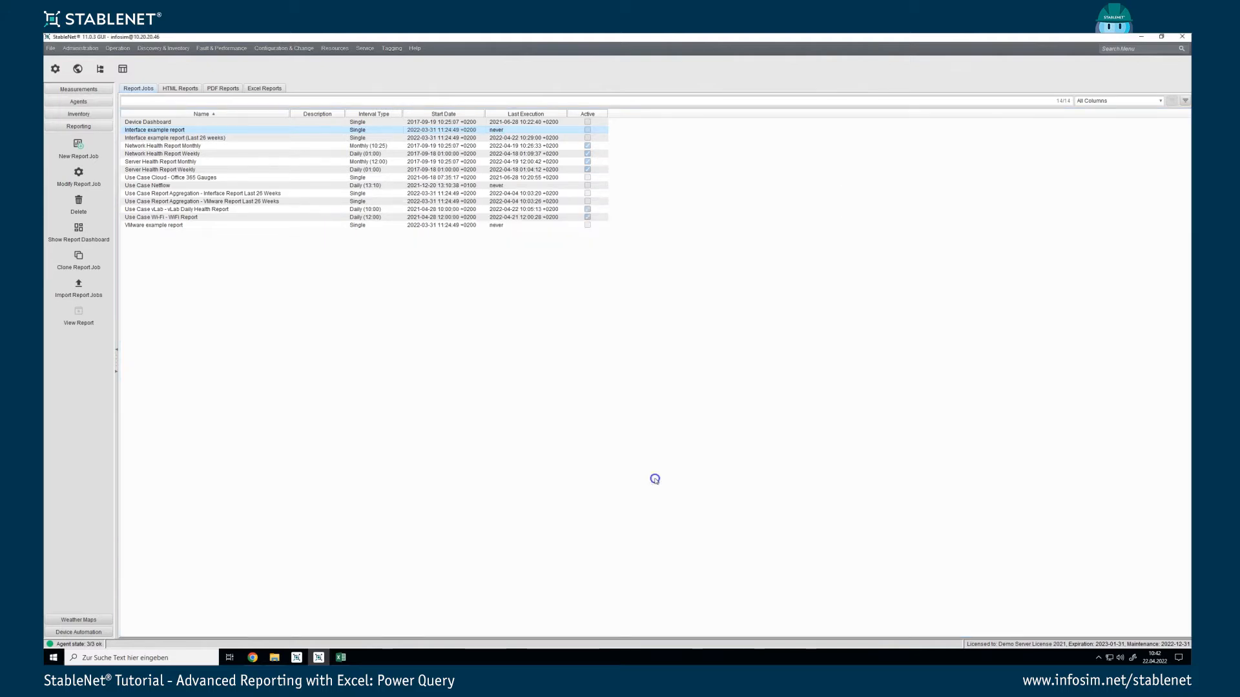
Show the report dashboard for Interface example report, examine its interface metric table, and minimize the browser.
right_click(216, 129)
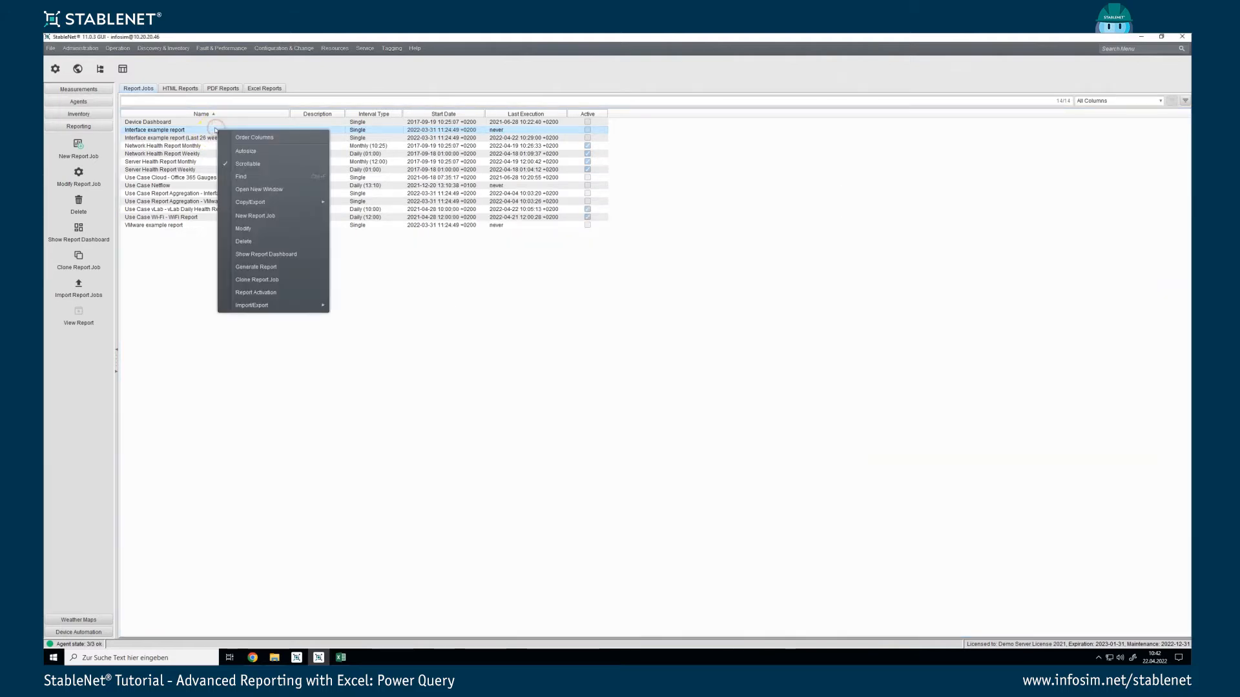
left_click(272, 254)
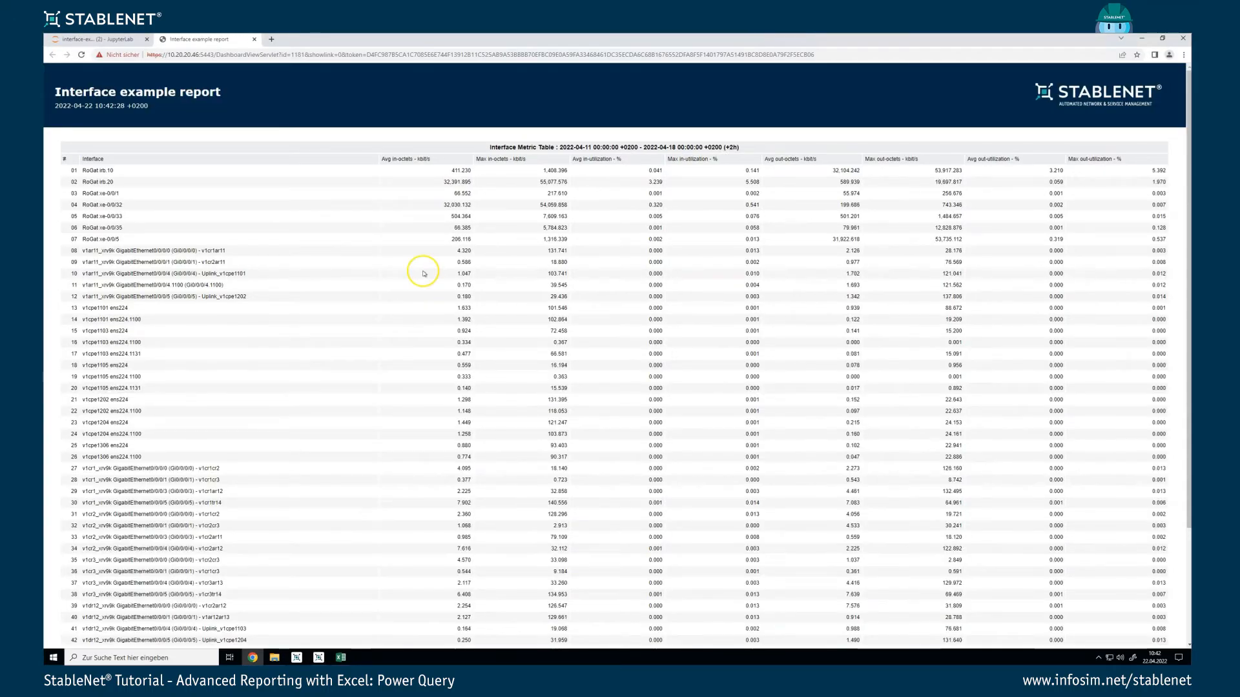
scroll(445, 265, "down", 3)
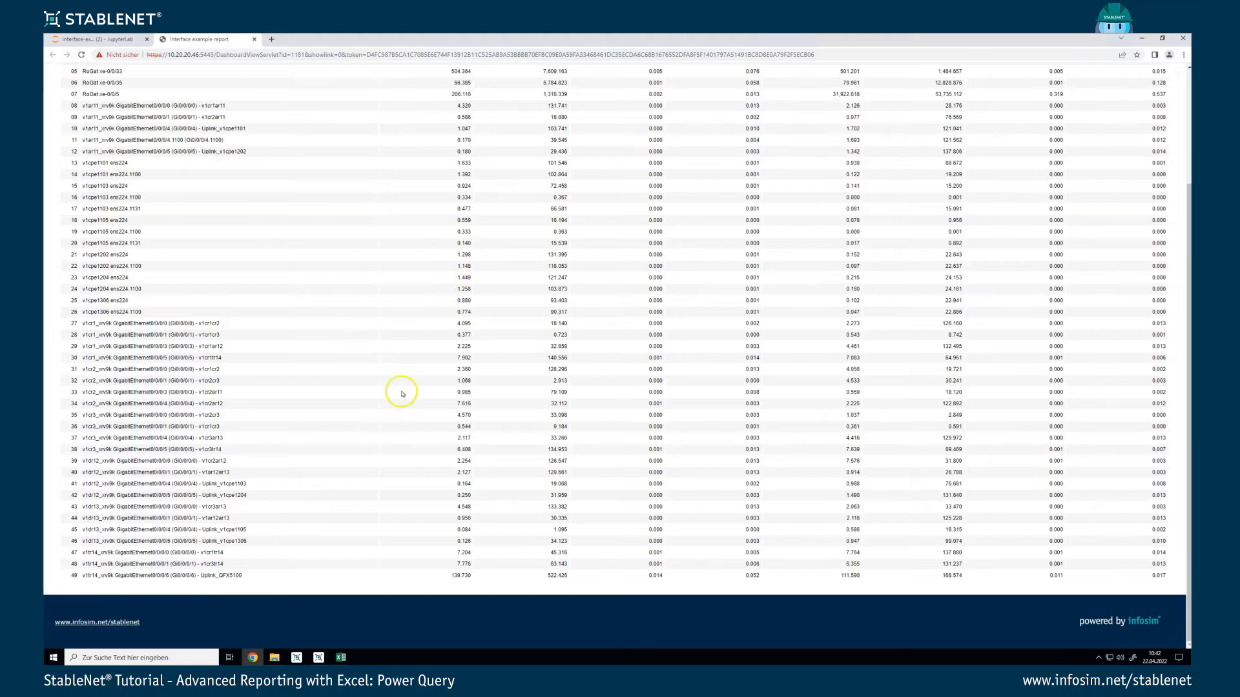
scroll(400, 392, "up", 3)
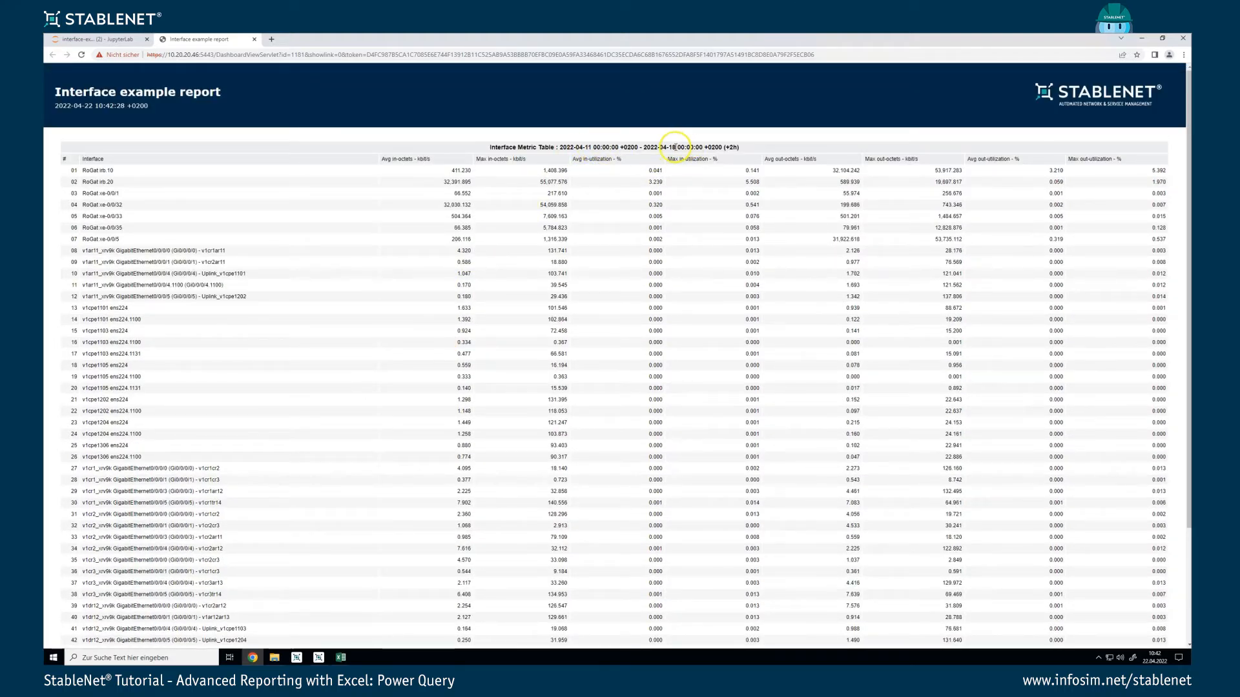
scroll(244, 249, "down", 3)
scroll(239, 503, "up", 1)
scroll(250, 529, "up", 1)
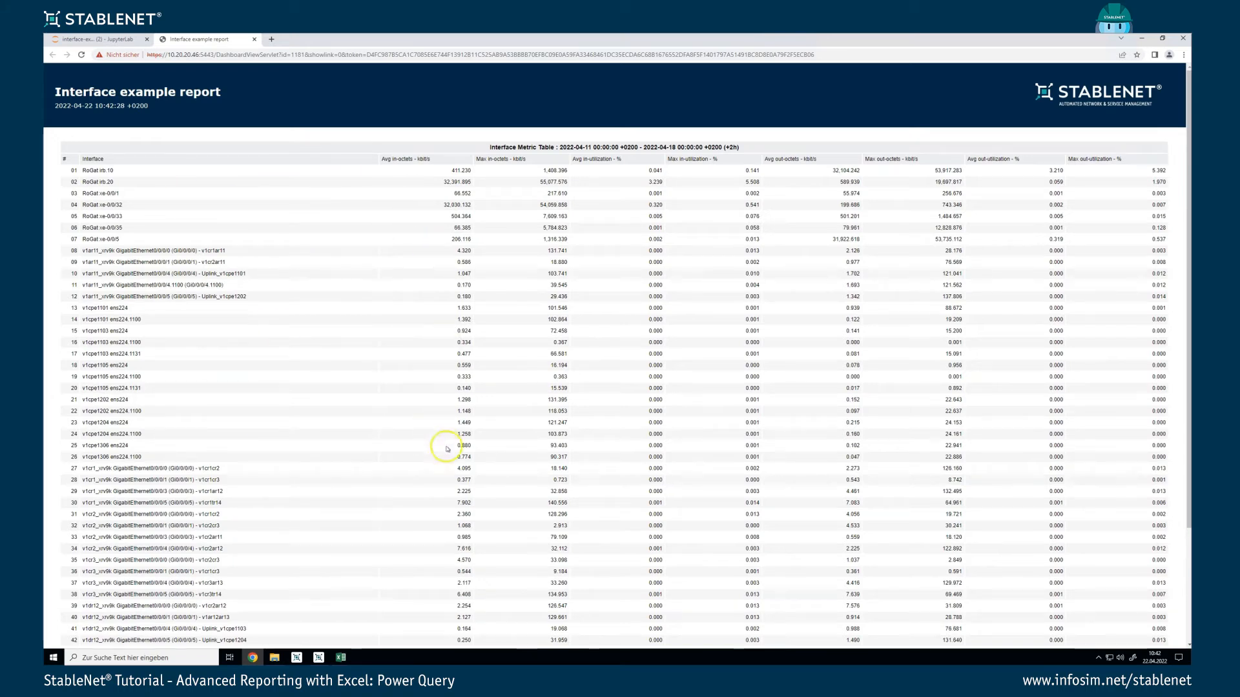
left_click(1139, 38)
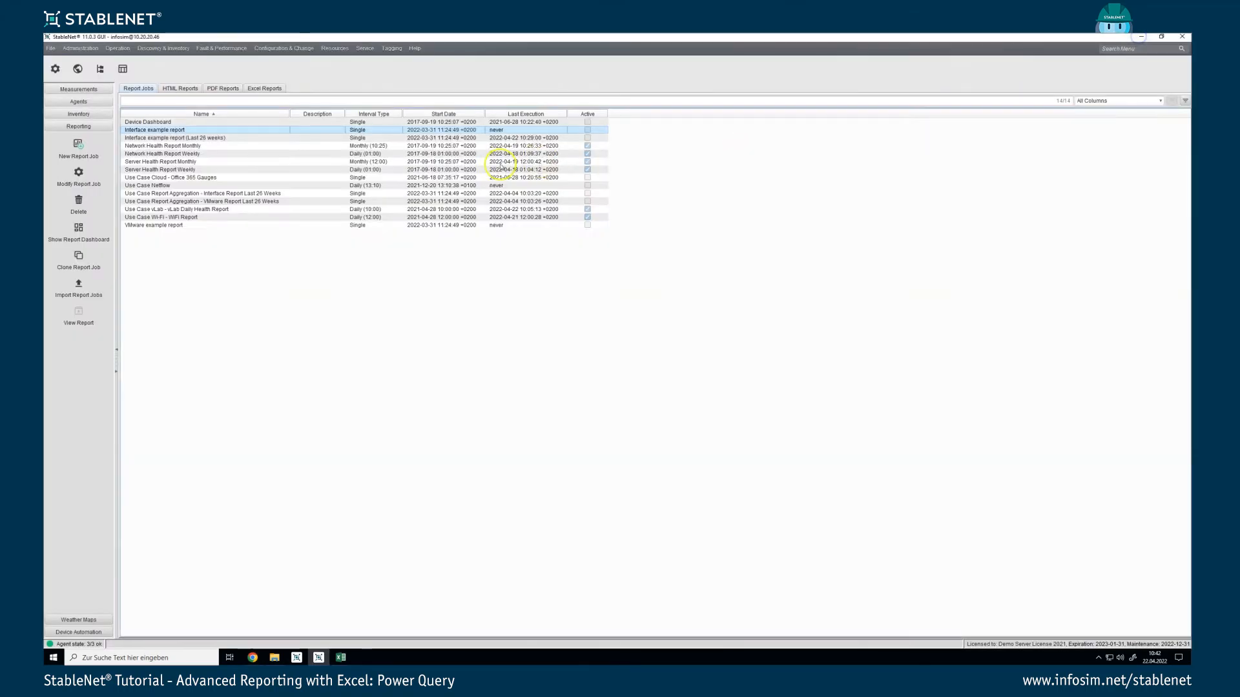
Find the export option for the Interface example report job without exporting it.
right_click(161, 129)
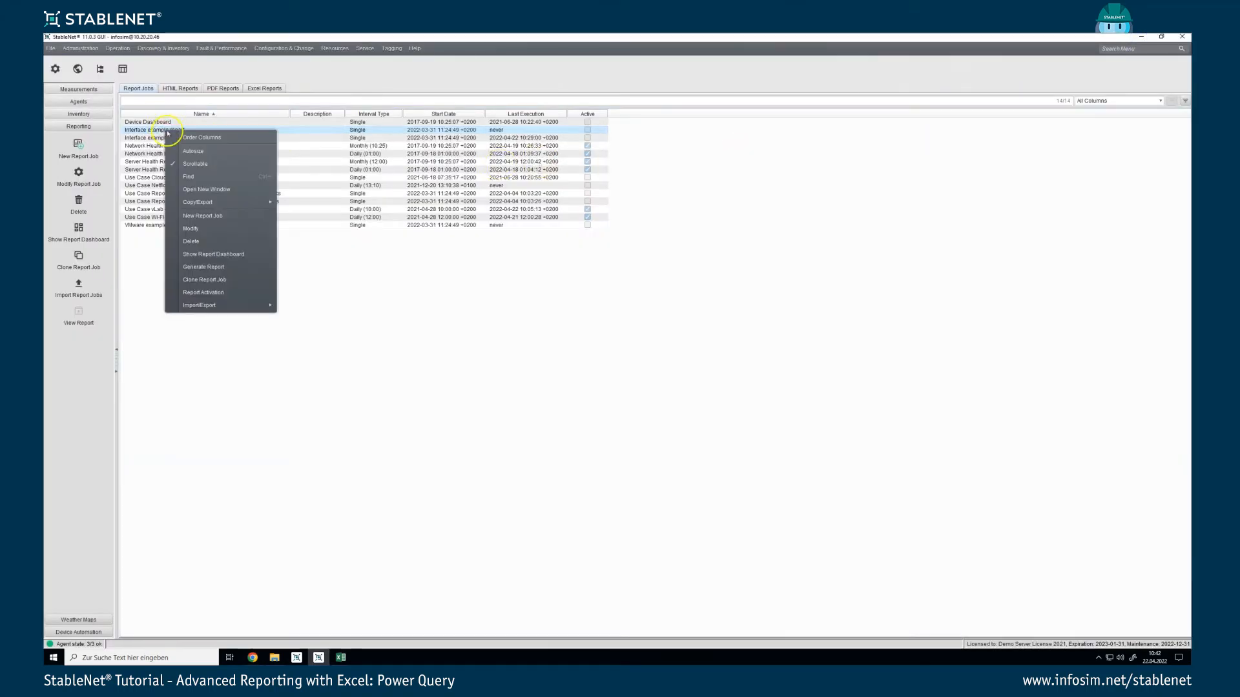
mouse_move(234, 305)
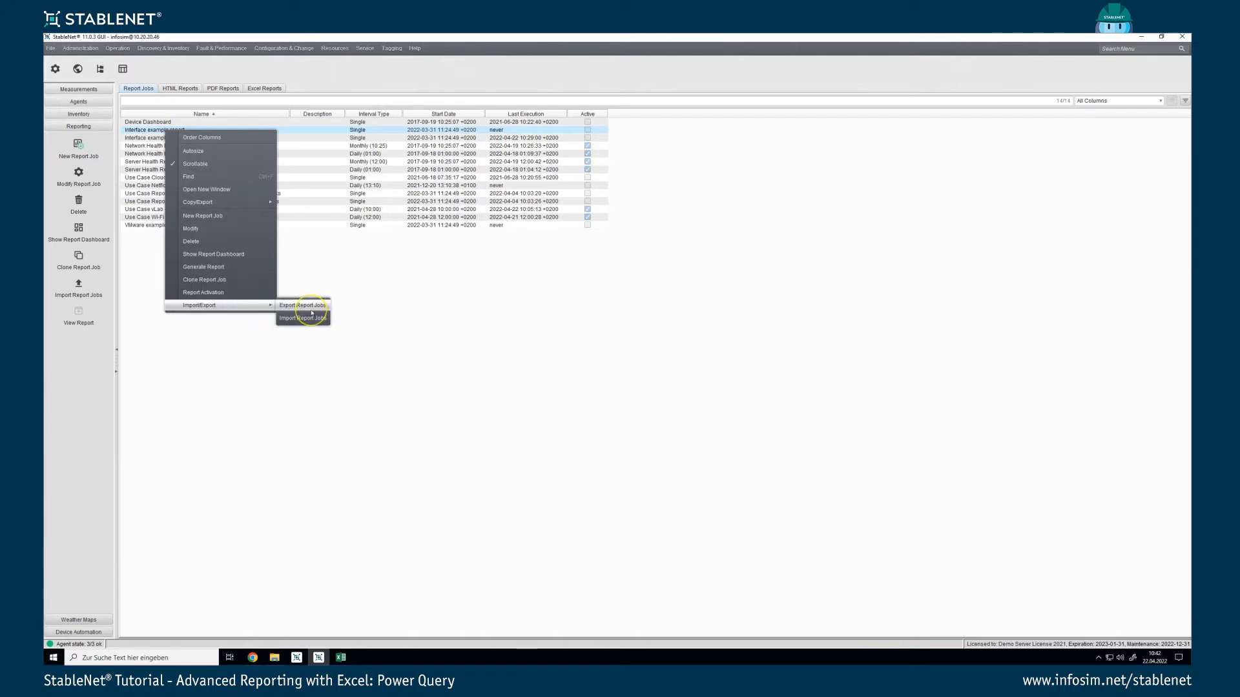
left_click(462, 335)
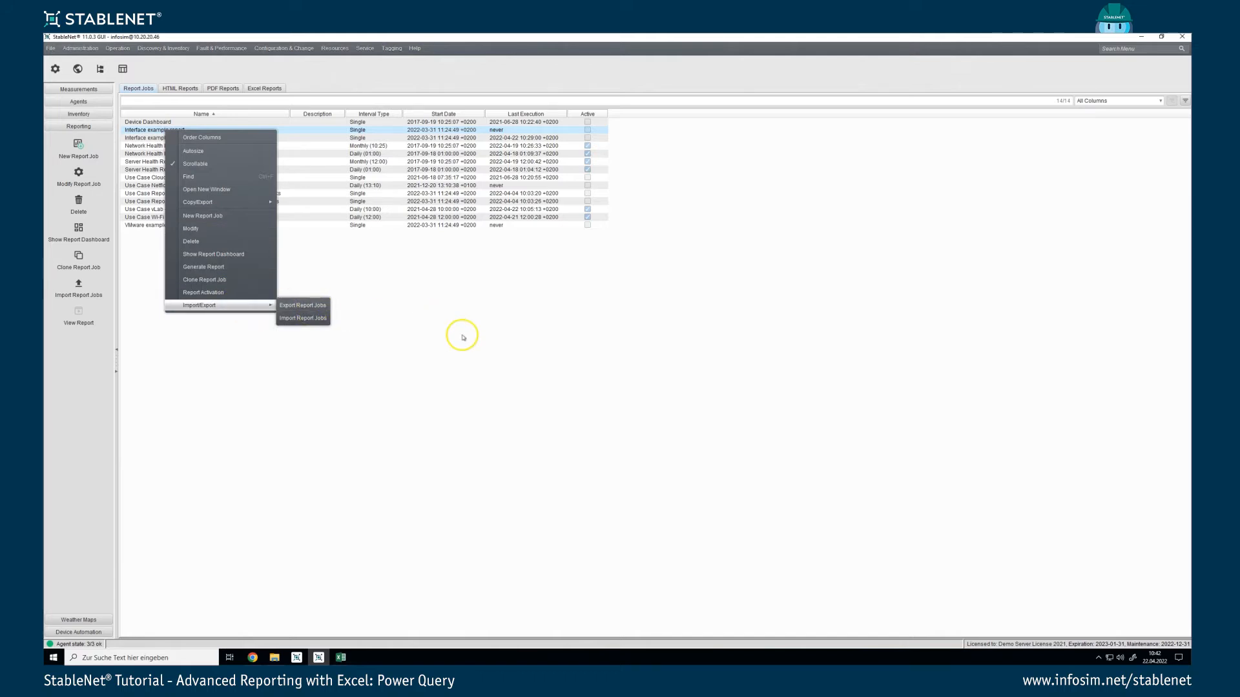
Switch back to JupyterLab, view the upload file selection for the xml_report_creator folder, and cancel without uploading.
left_click(259, 656)
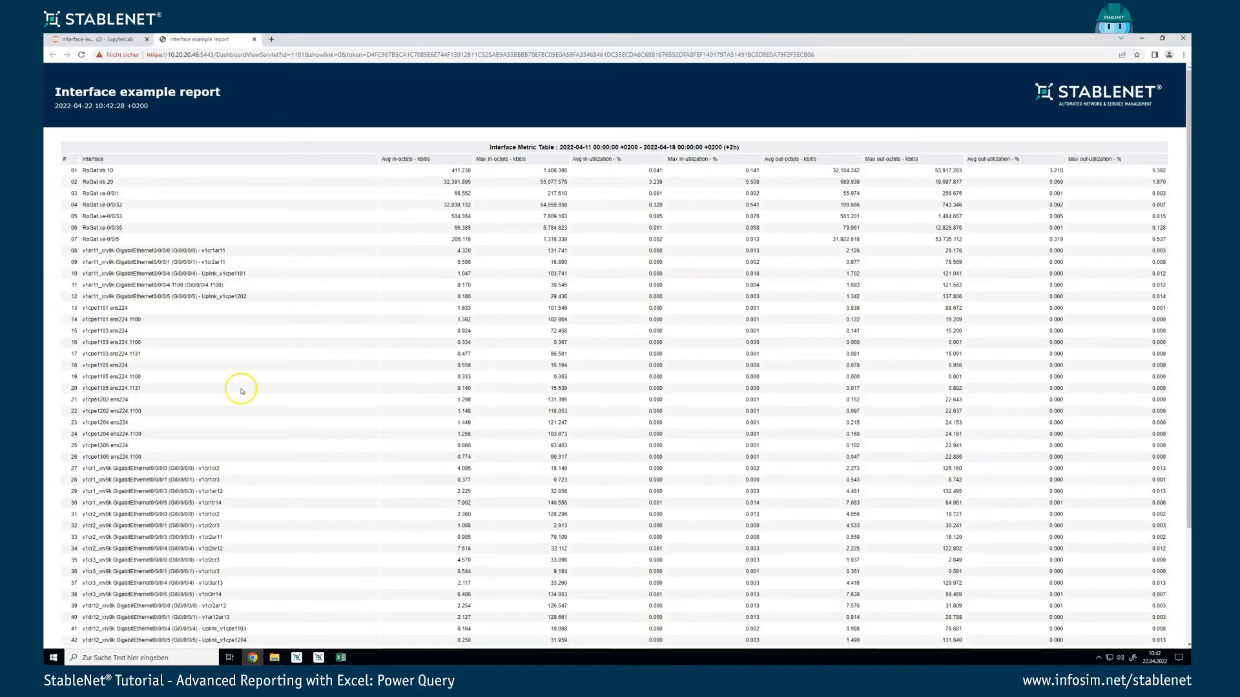
left_click(101, 41)
left_click(132, 87)
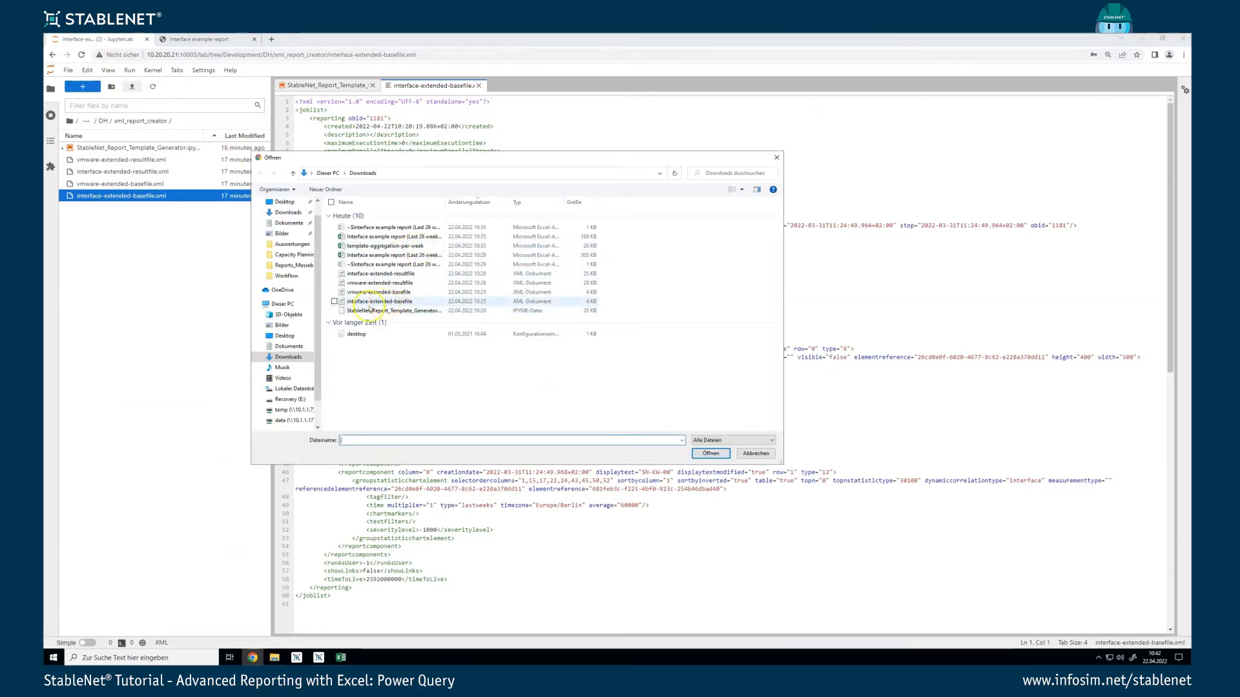
left_click(743, 454)
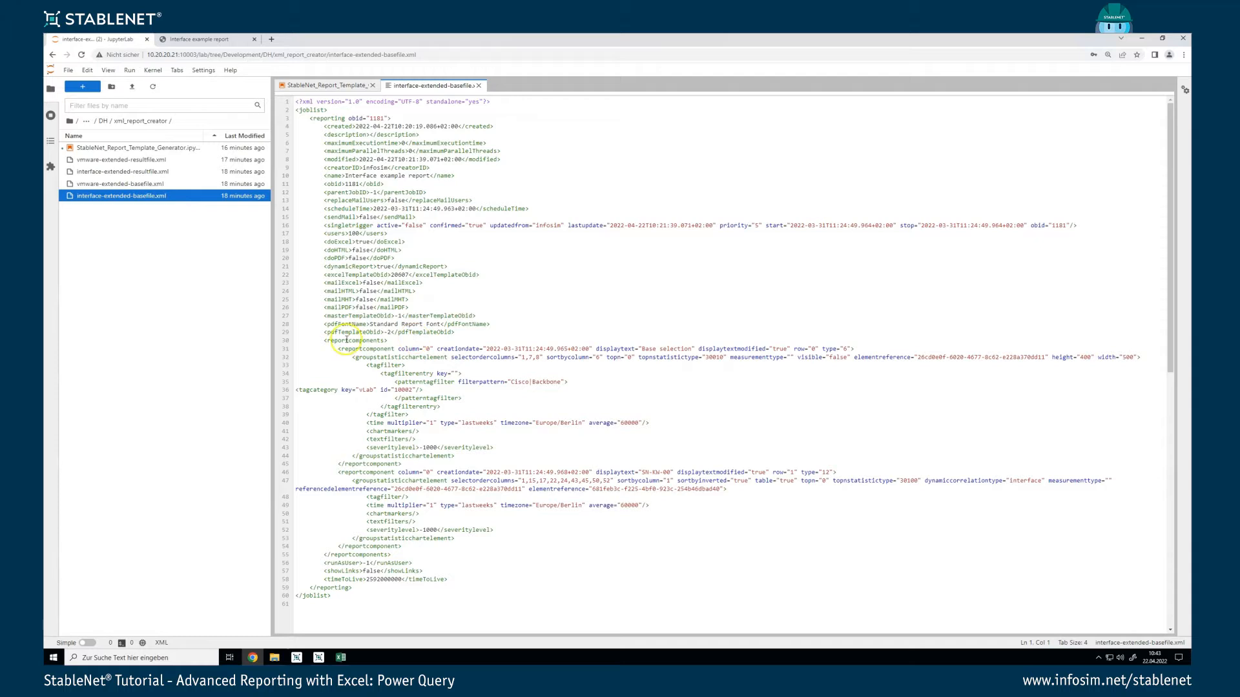
Examine the reportcomponents section of interface-extended-basefile.xml, including Base selection's tag filter, the SN-KW-00 component and its referencedelementreference attribute.
left_click_drag(328, 343, 439, 555)
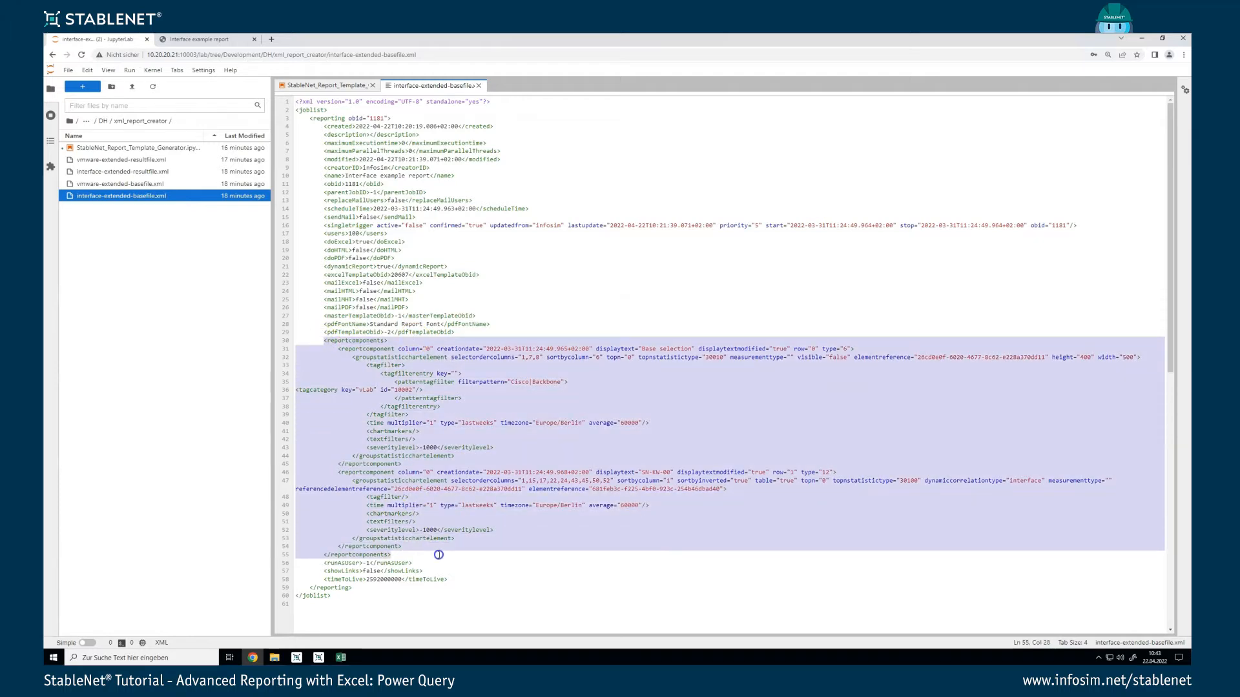
left_click(668, 349)
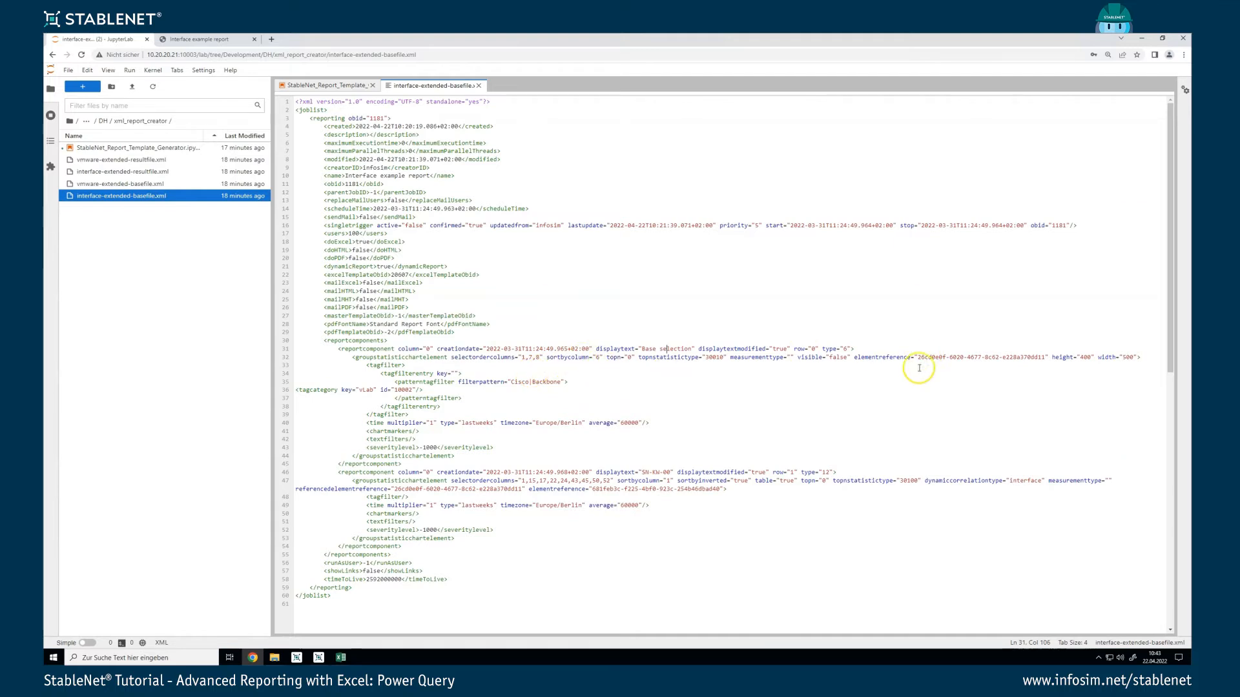
left_click_drag(561, 382, 514, 381)
left_click(359, 390)
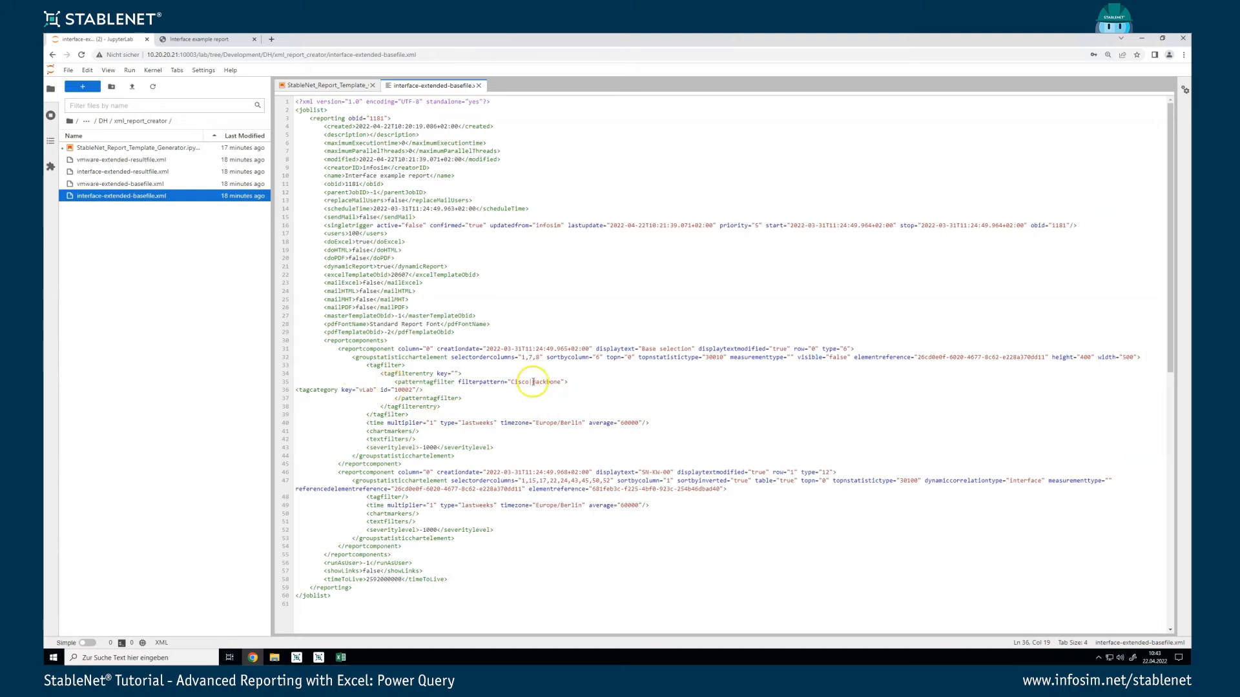
left_click_drag(417, 417, 286, 364)
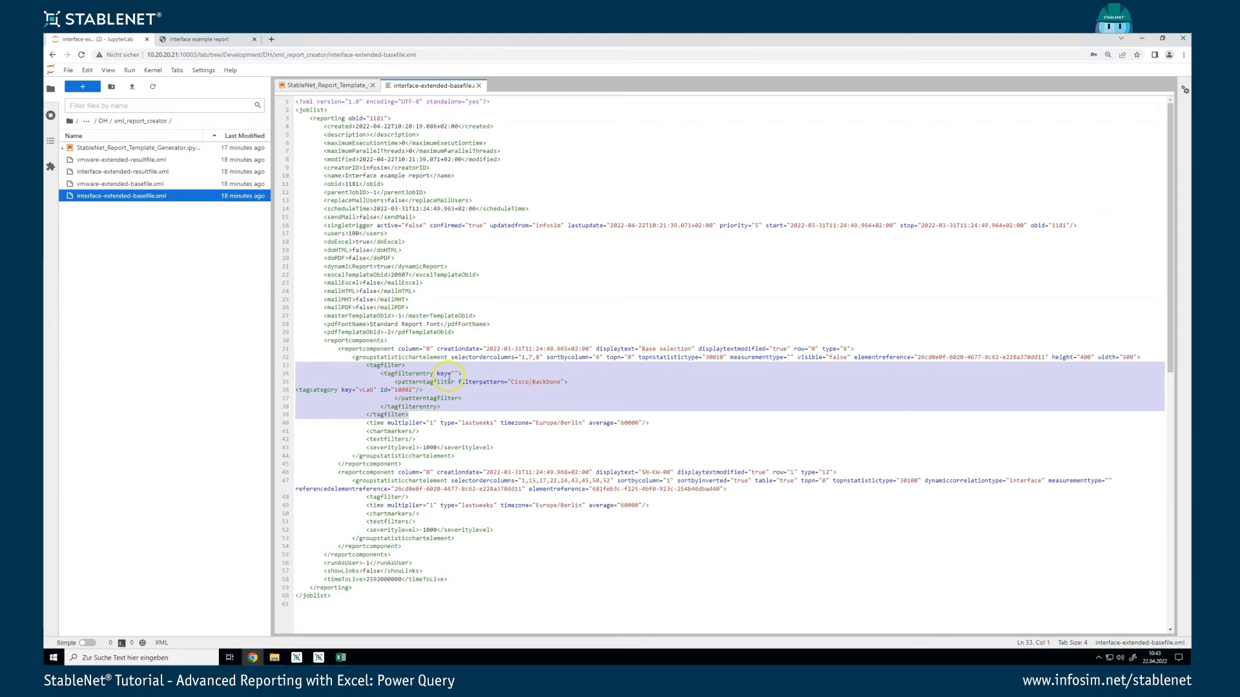
left_click_drag(401, 547, 282, 473)
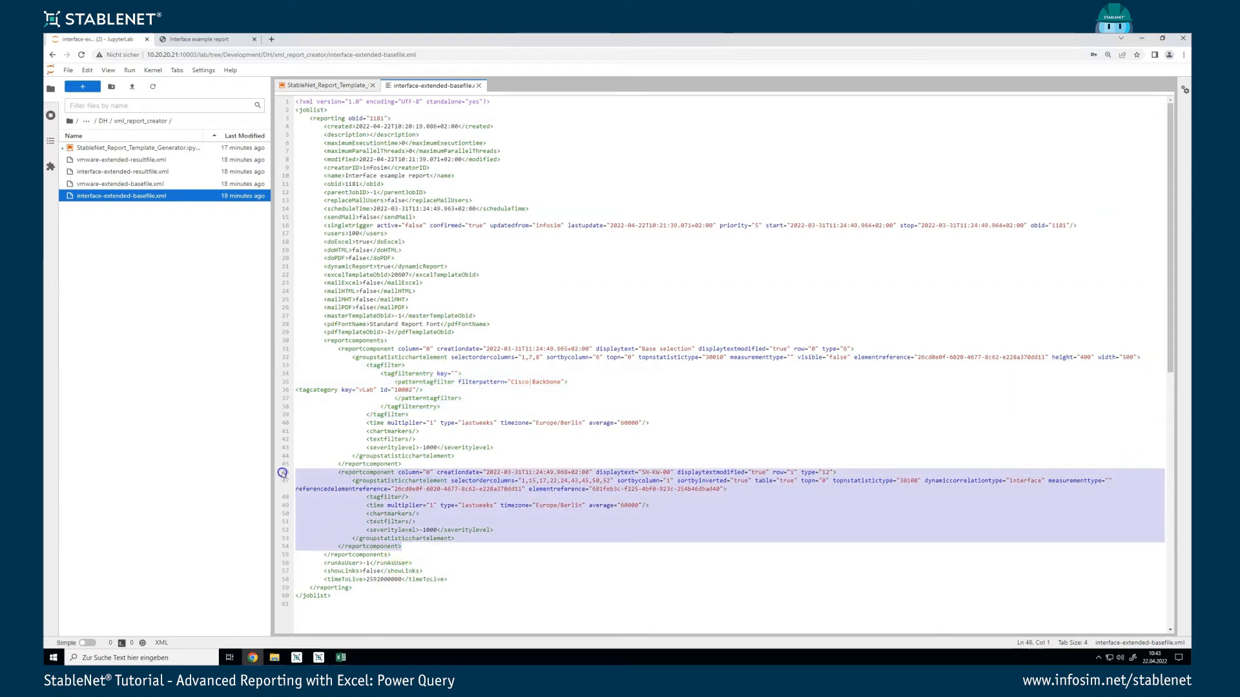
double_click(310, 489)
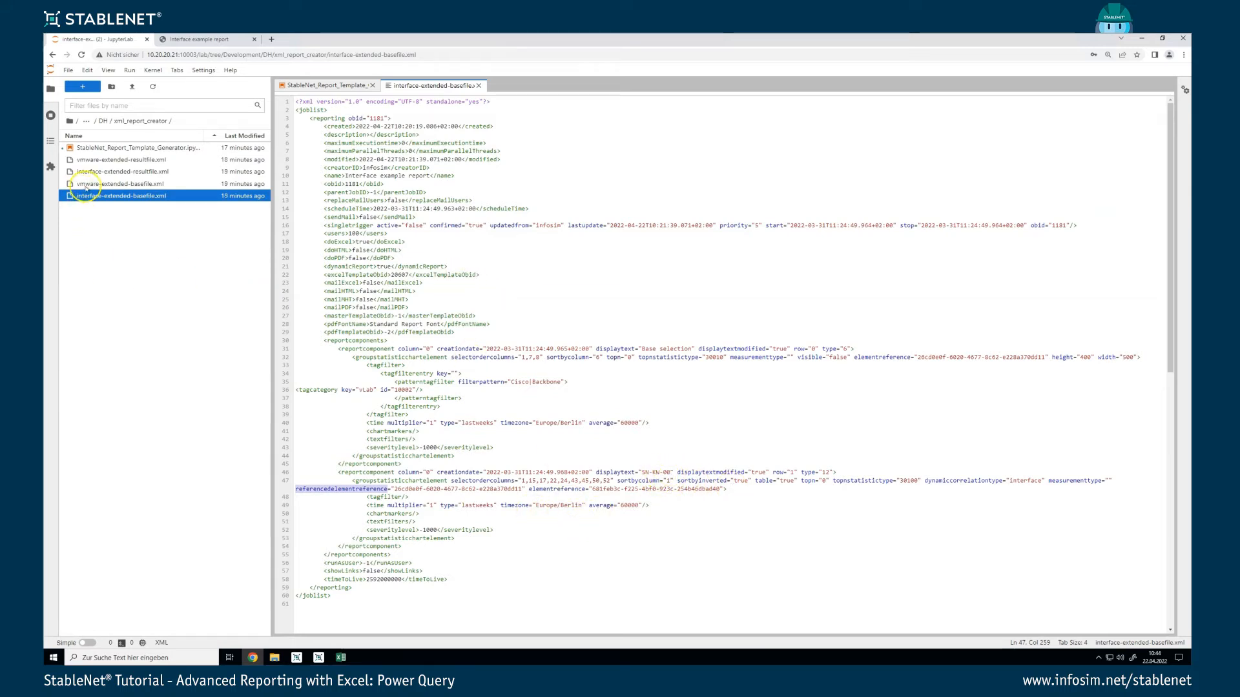
In the template generator notebook, run the module import cell and the cell extending the VMware base file to 26 weeks.
left_click(354, 86)
left_click(369, 258)
key("ctrl+Return")
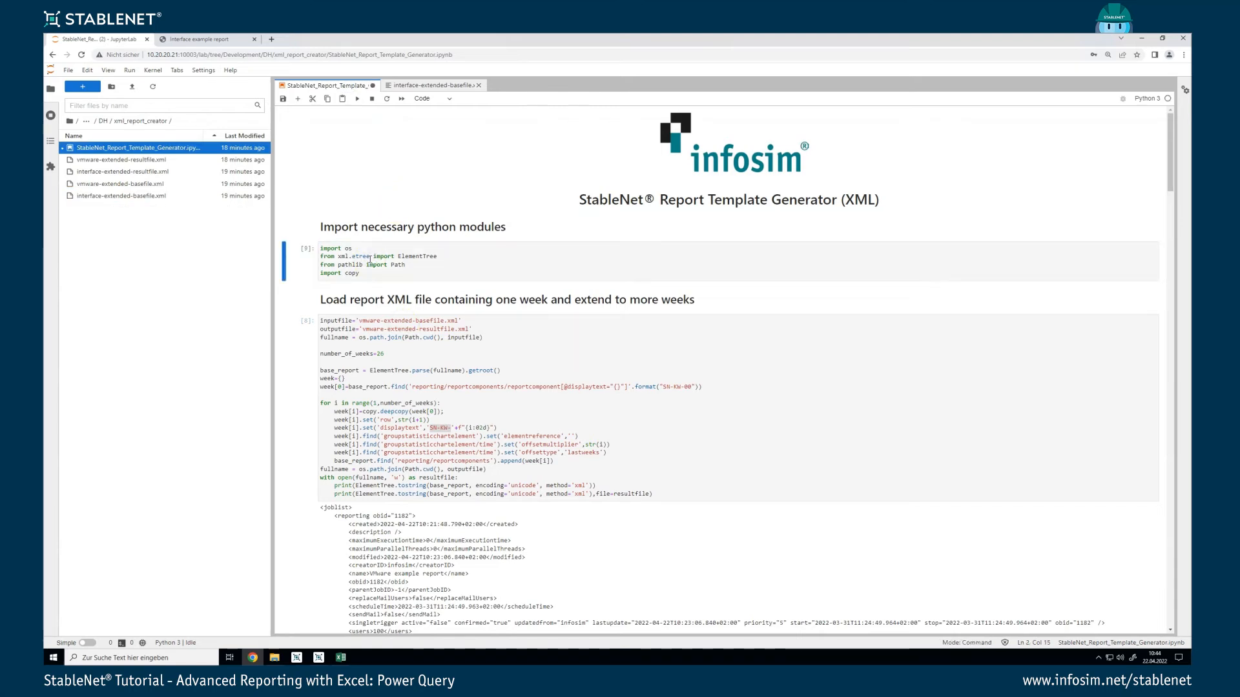
left_click(390, 356)
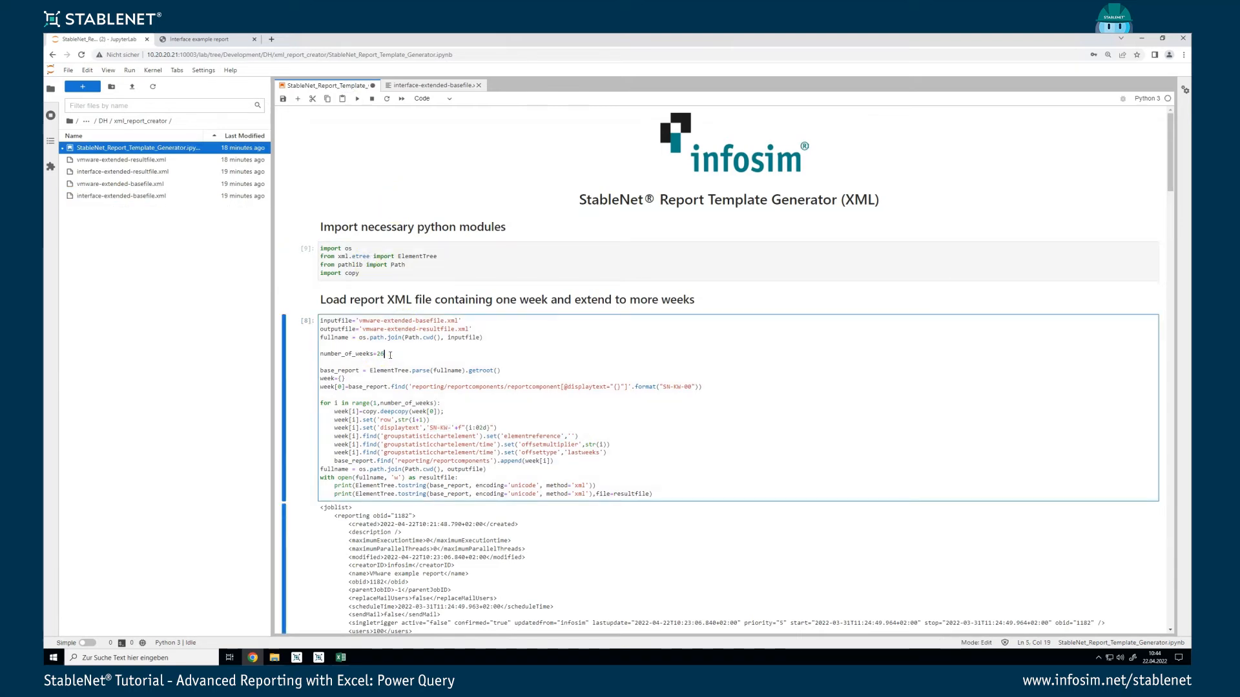
key("ctrl+Return")
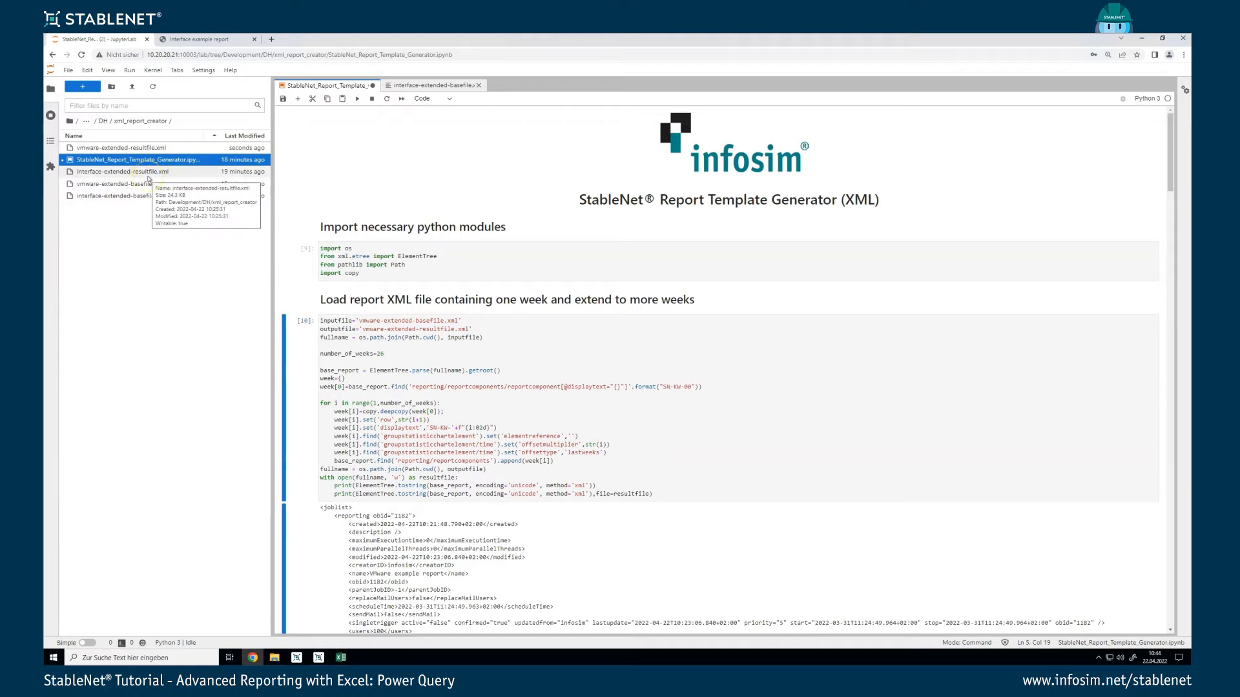
Inspect the generated weekly components in vmware-extended-resultfile.xml and open interface-extended-resultfile.xml.
left_click(114, 149)
double_click(114, 150)
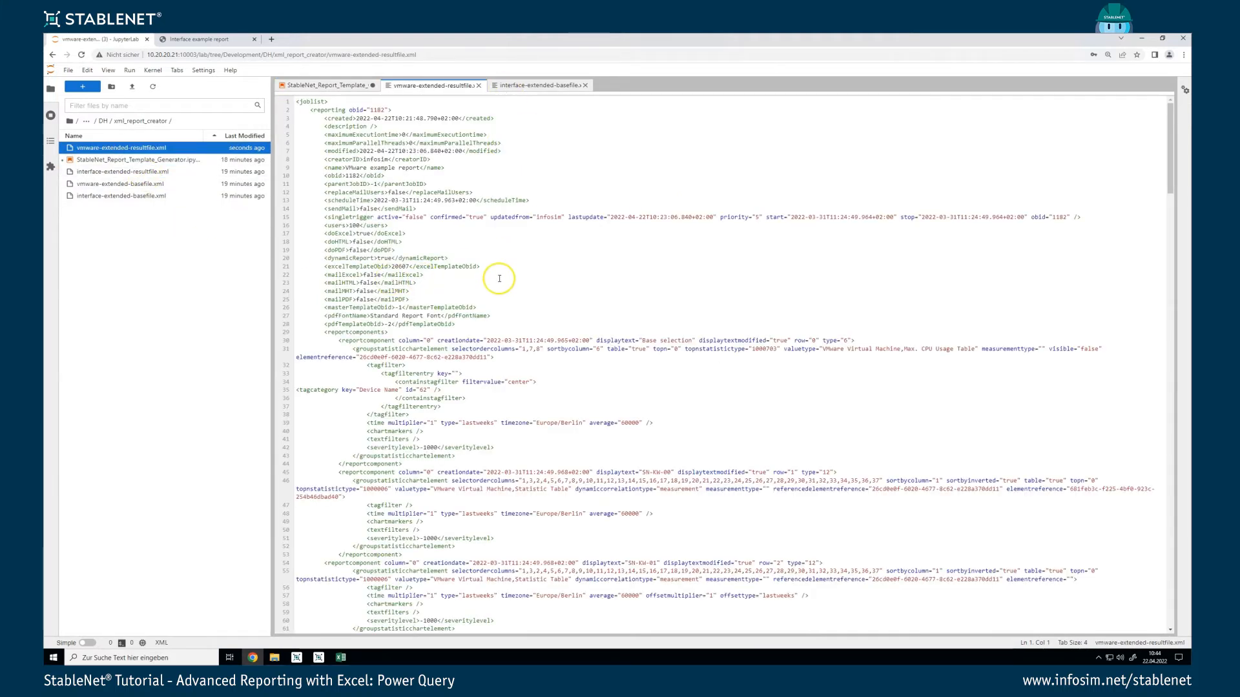
scroll(506, 346, "down", 3)
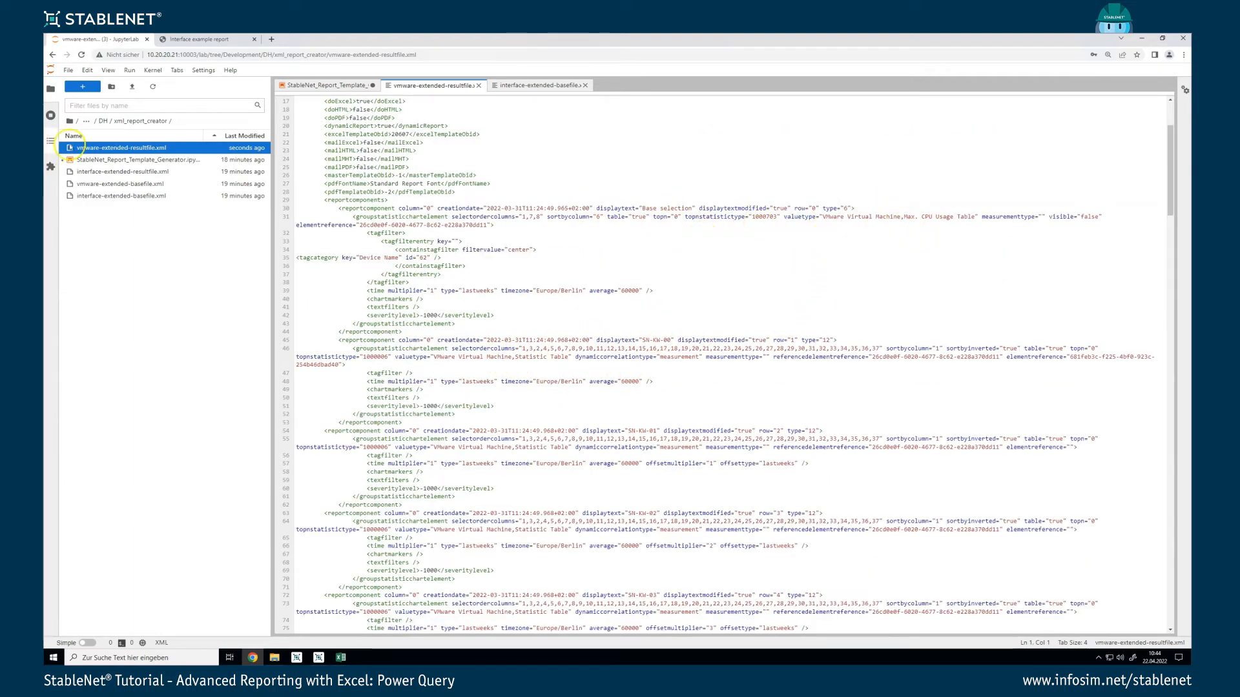
double_click(126, 173)
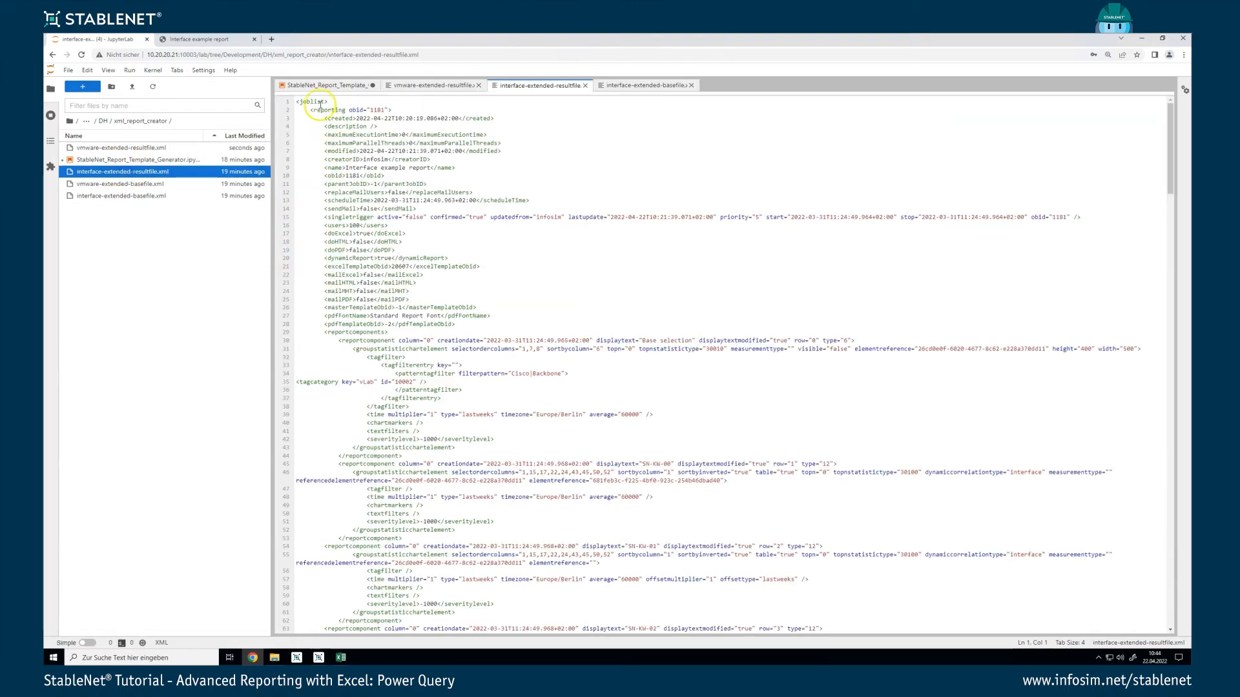
Set the notebook's input to interface-extended-basefile.xml and output to interface-extended-resultfile.xml, and run the generator cell.
left_click(319, 85)
left_click(371, 322)
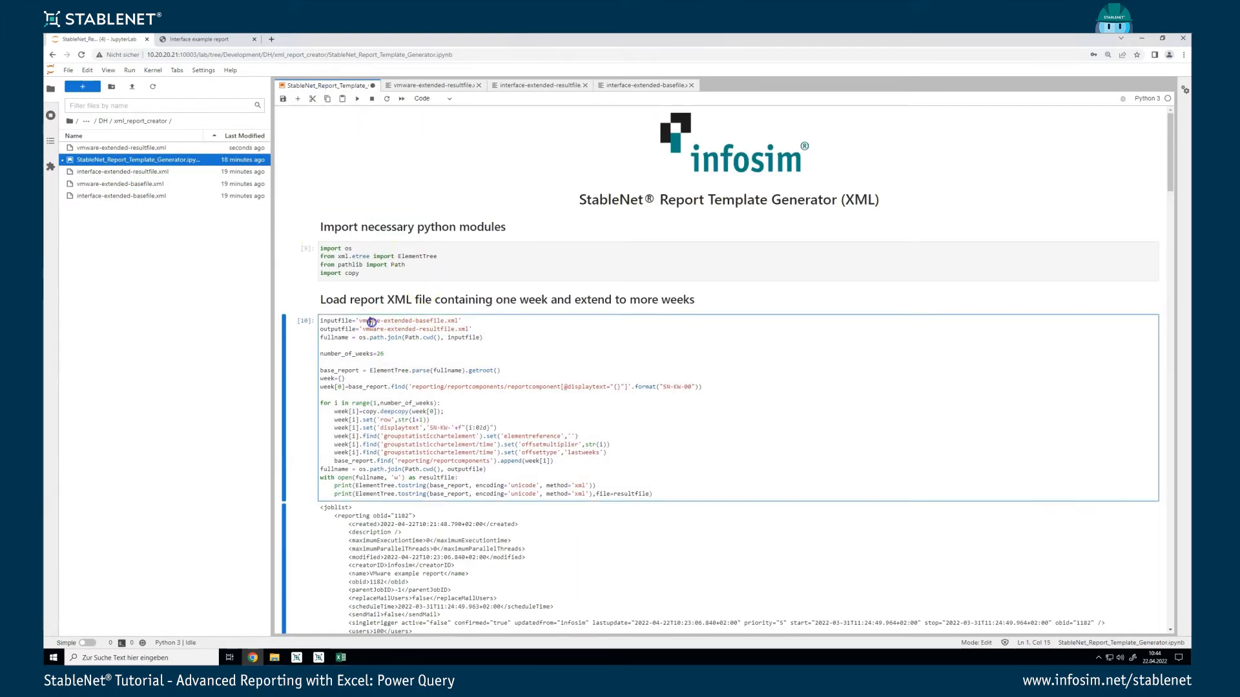
type("interface")
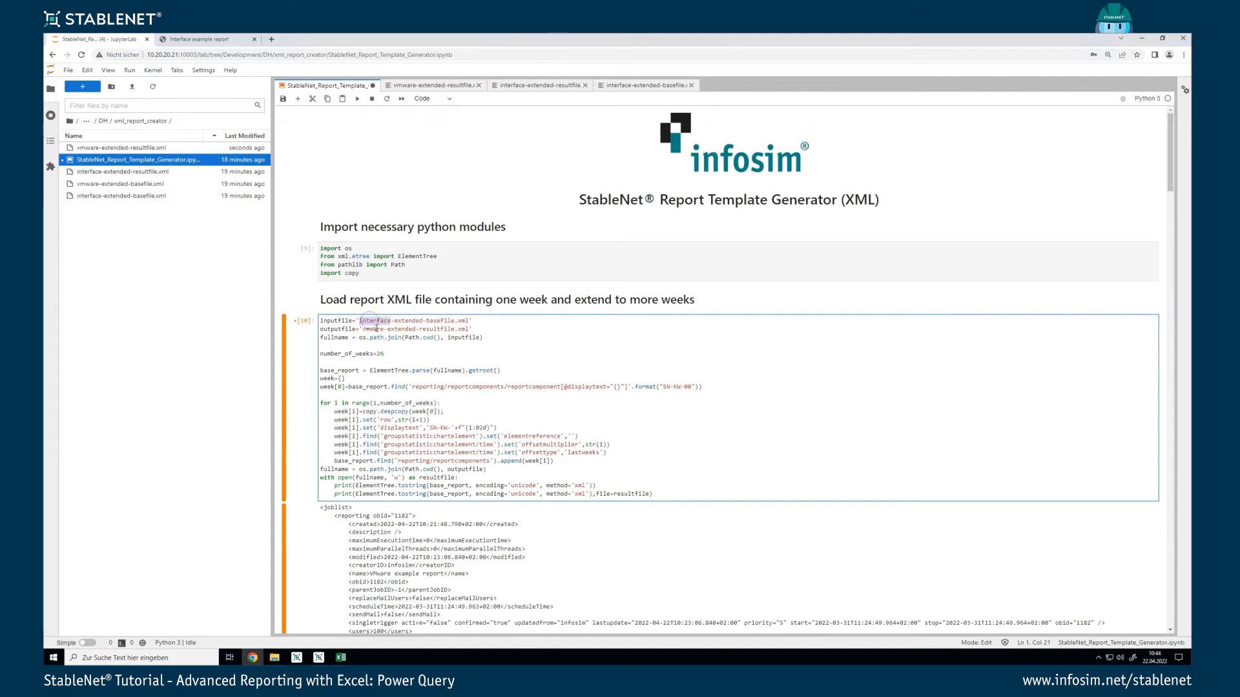
left_click(370, 328)
type("interface")
key("ctrl+Return")
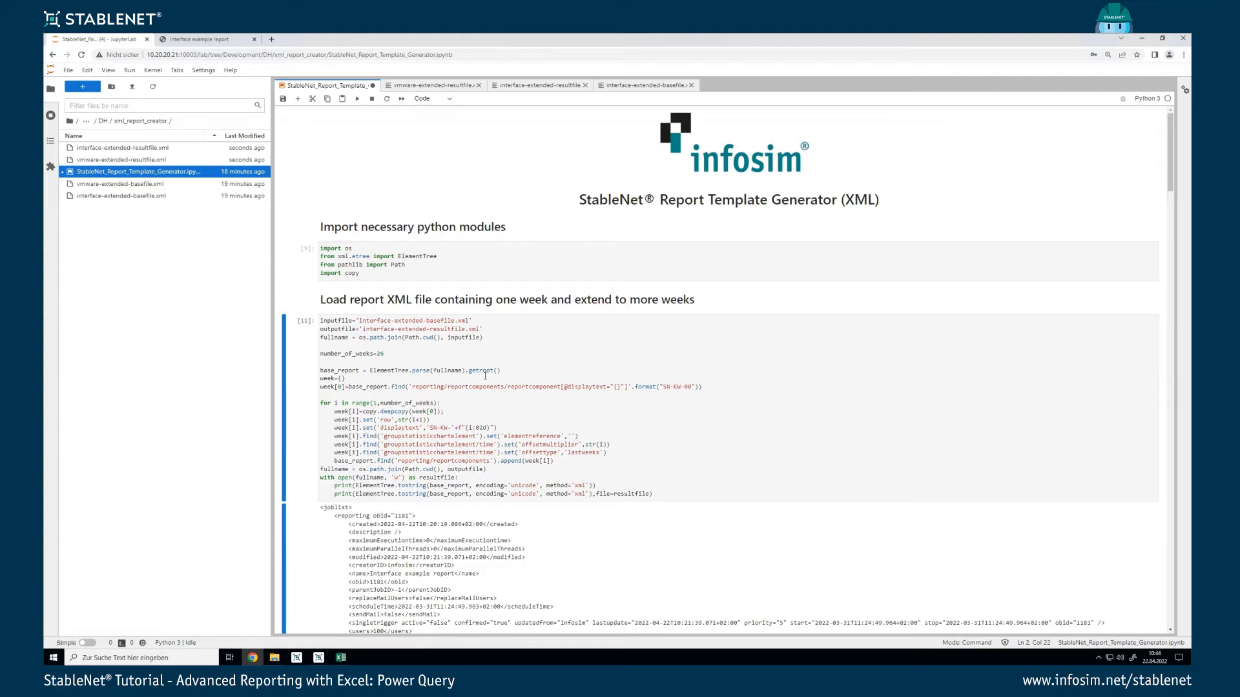
Open the regenerated interface-extended-resultfile.xml and examine the SN-KW-00 and SN-KW-01 components and their week offsets.
double_click(104, 148)
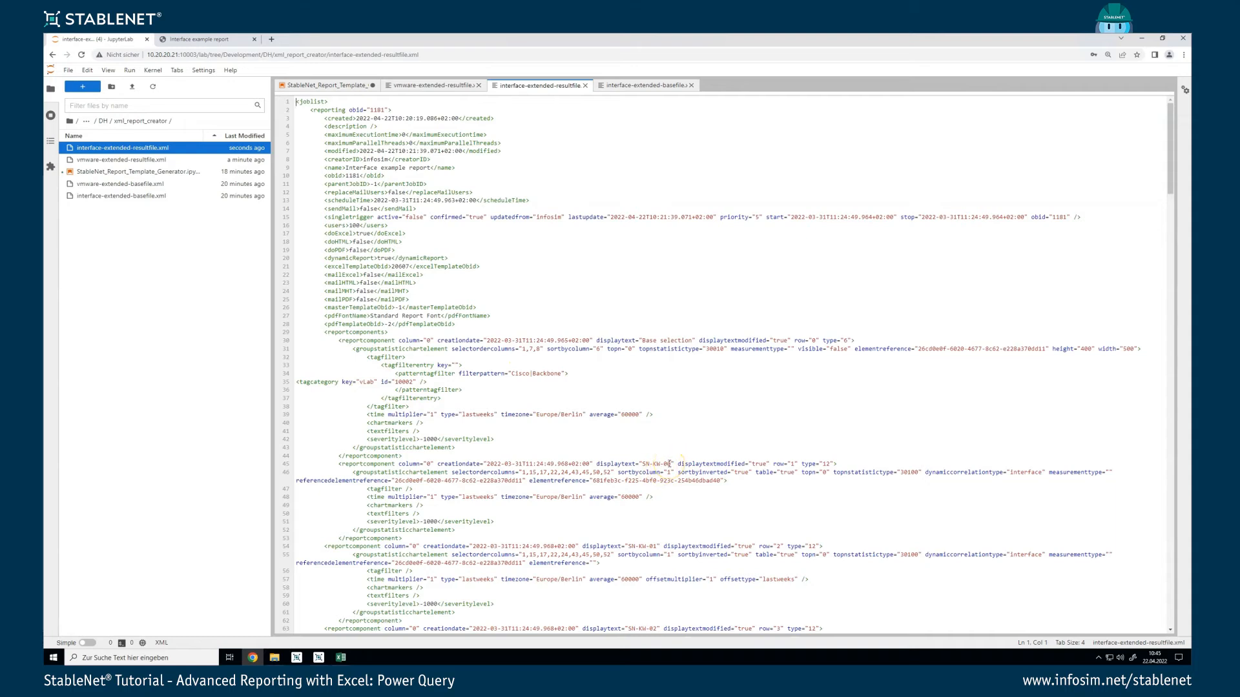
scroll(669, 464, "down", 1)
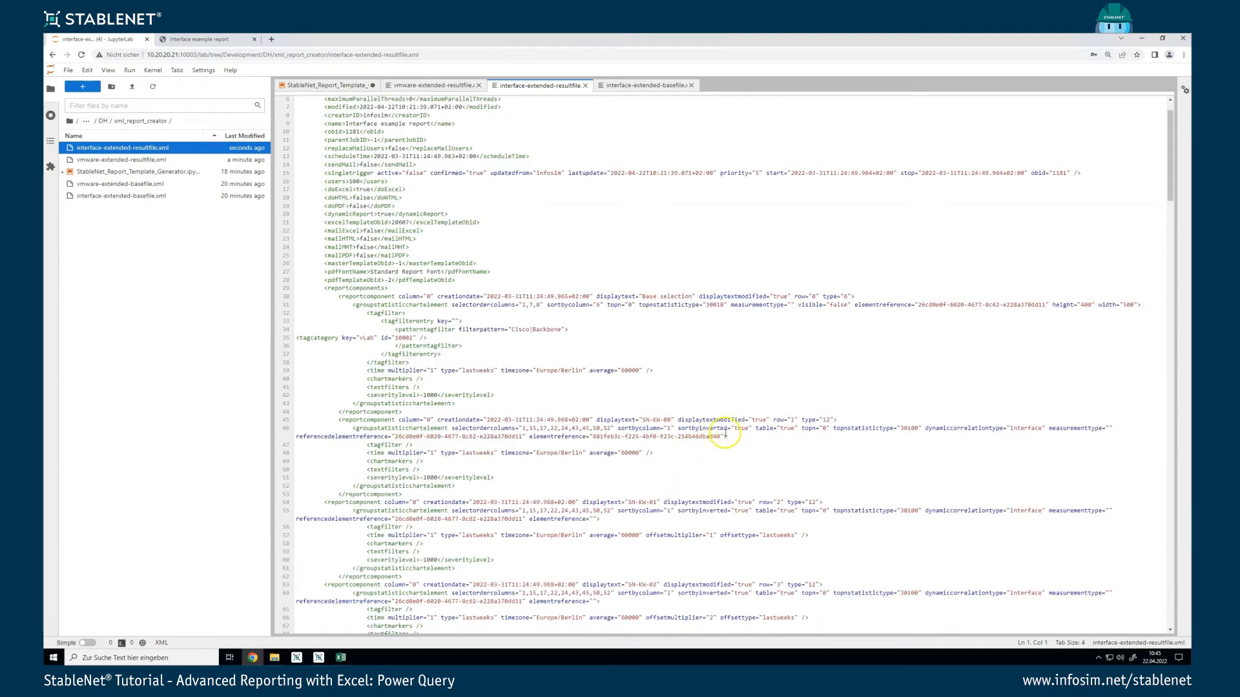
left_click(658, 501)
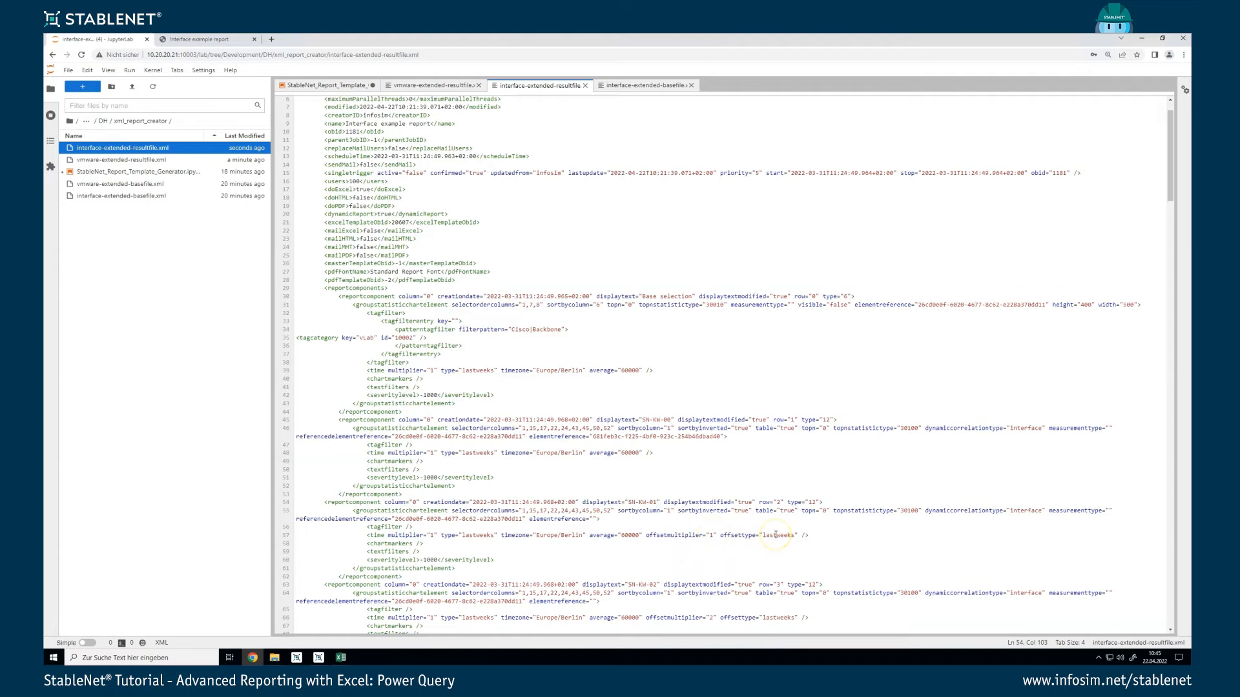
Examine the remaining weekly components and their increasing week offsets in interface-extended-resultfile.xml.
scroll(772, 538, "down", 3)
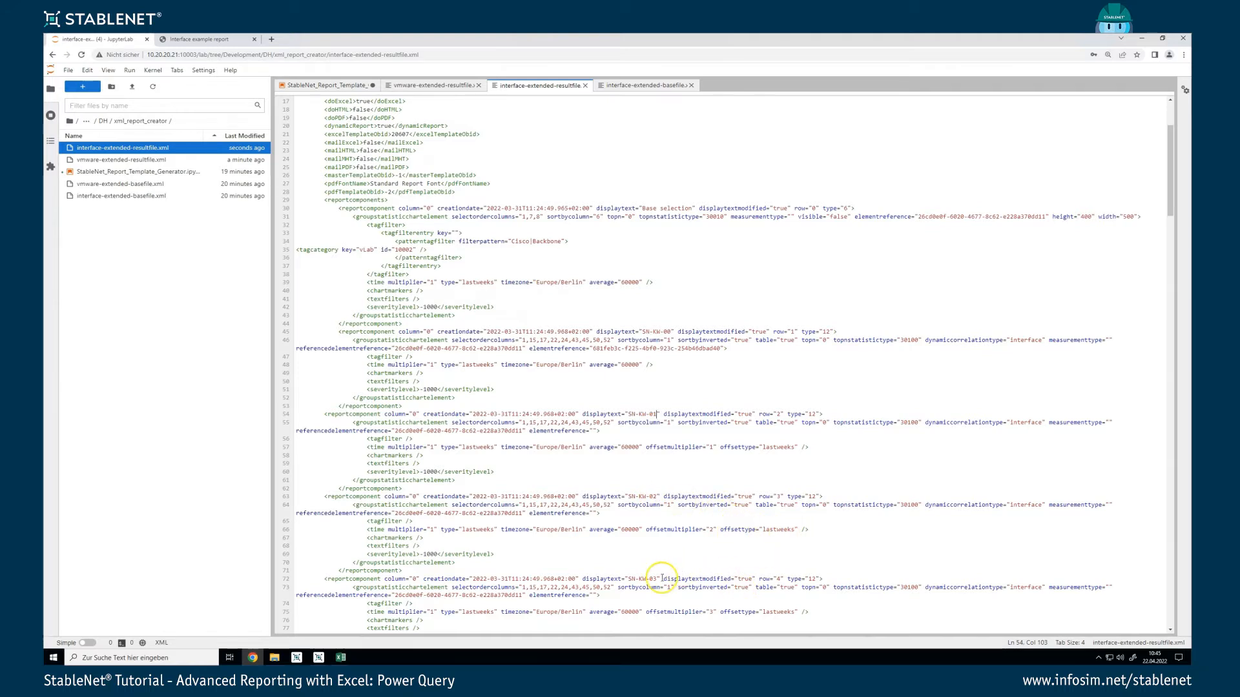
scroll(730, 584, "down", 6)
scroll(768, 524, "down", 10)
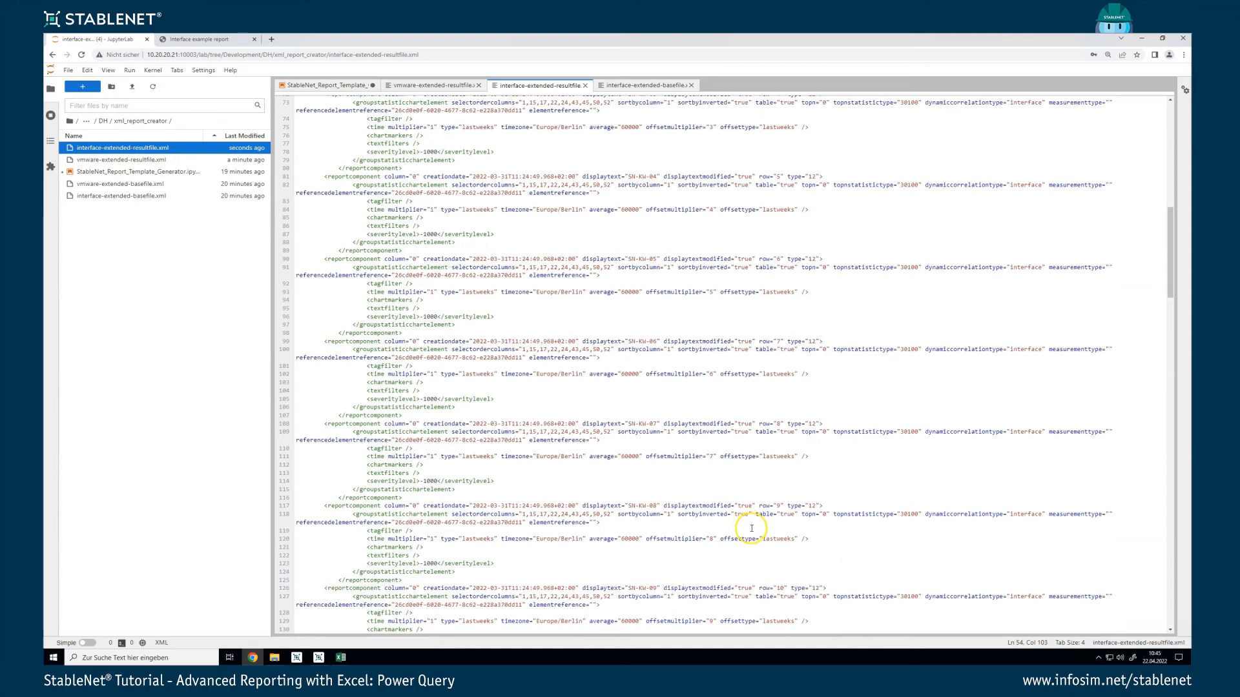
scroll(752, 536, "down", 15)
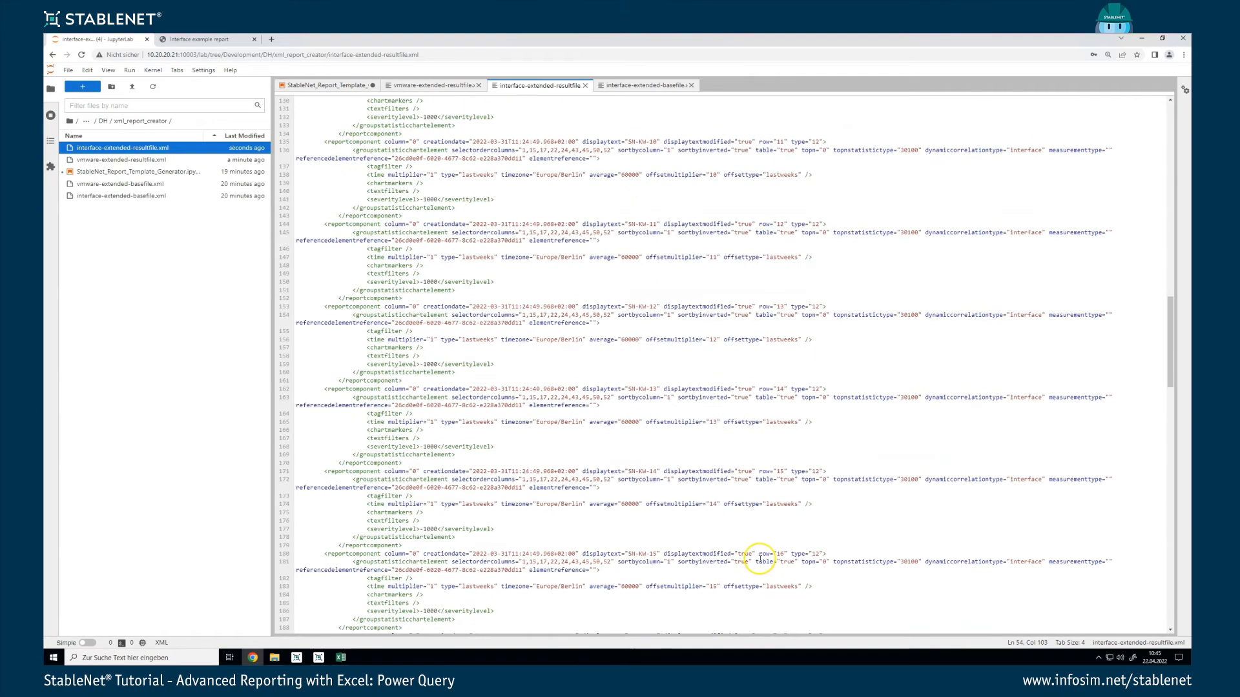
right_click(116, 148)
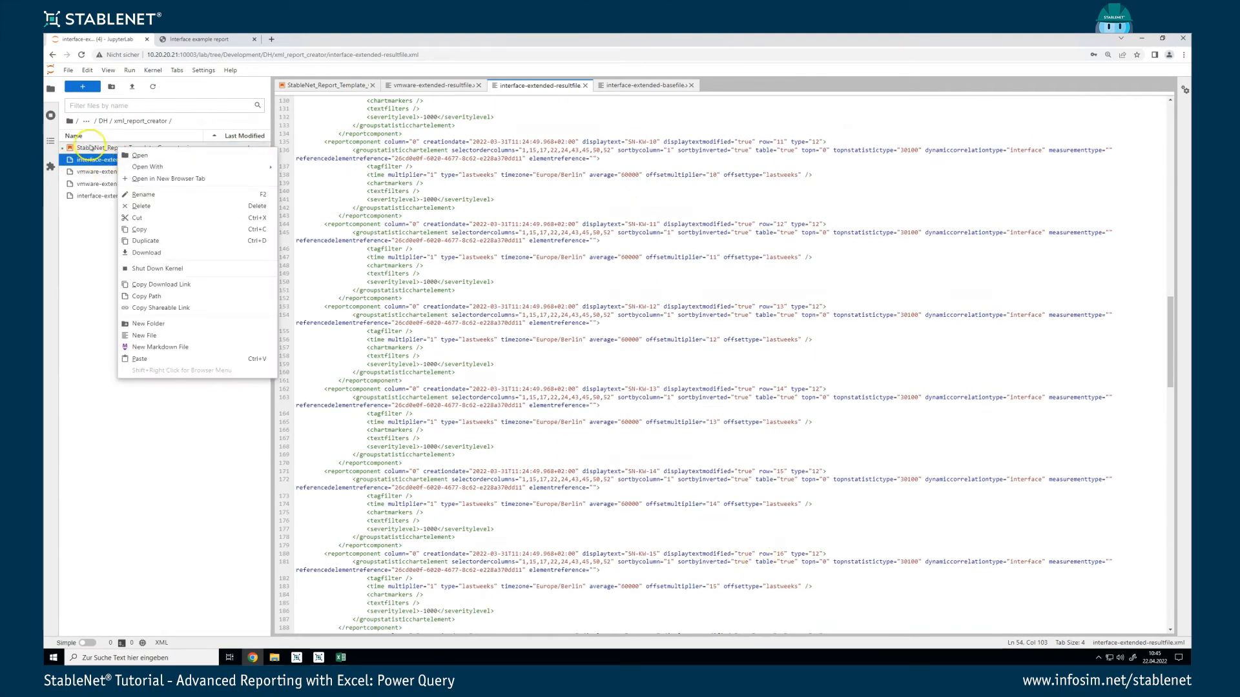
In the template generator notebook, set number_of_weeks to 14 and the output file to interface-extended-resultfile_14.xml, and run the generator cell.
left_click(314, 88)
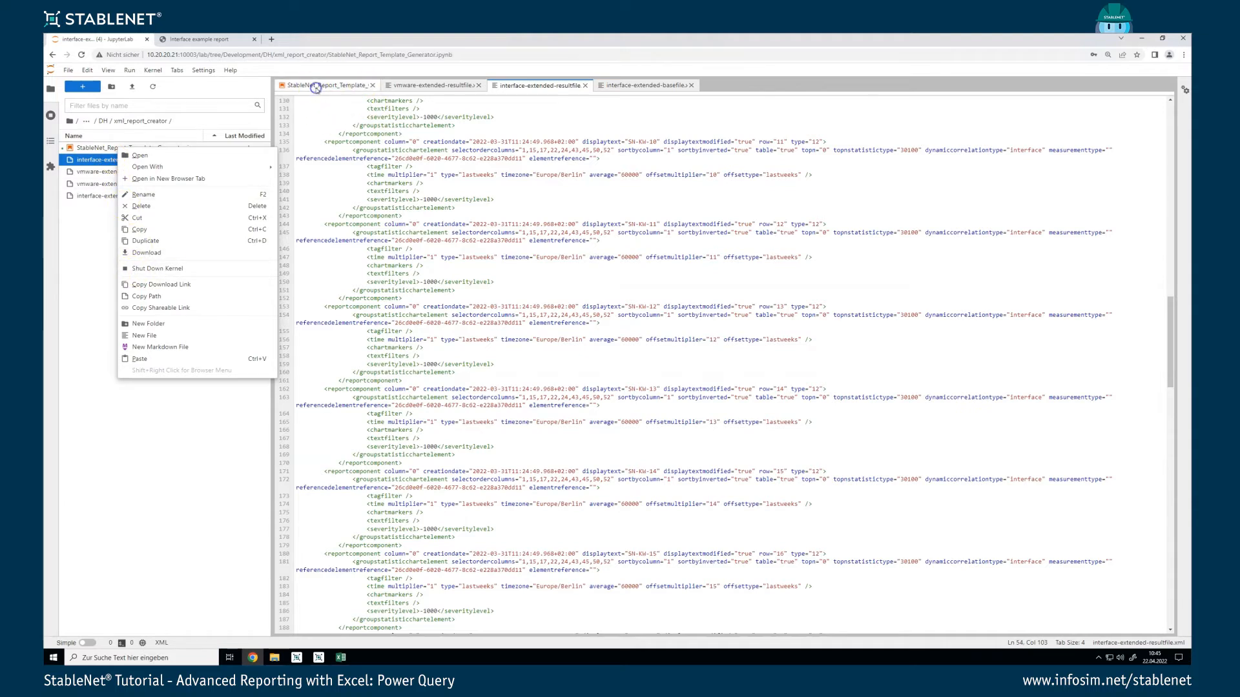
left_click(525, 421)
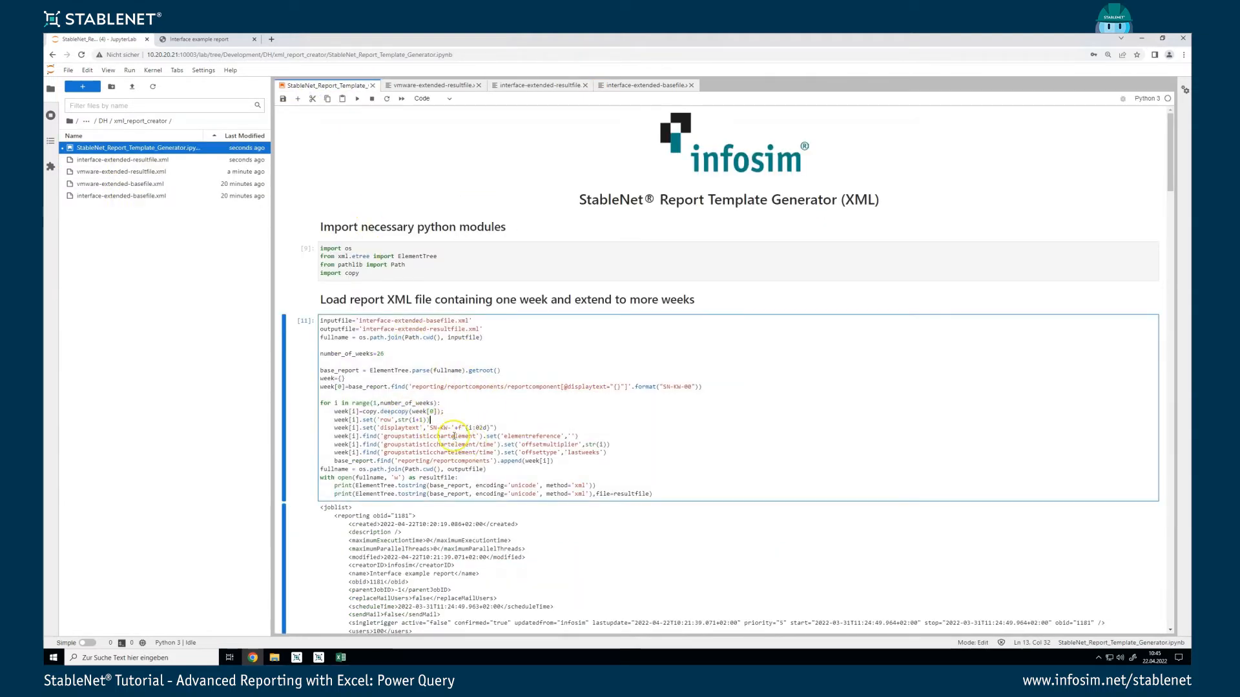
left_click(391, 354)
key("BackSpace")
key("BackSpace")
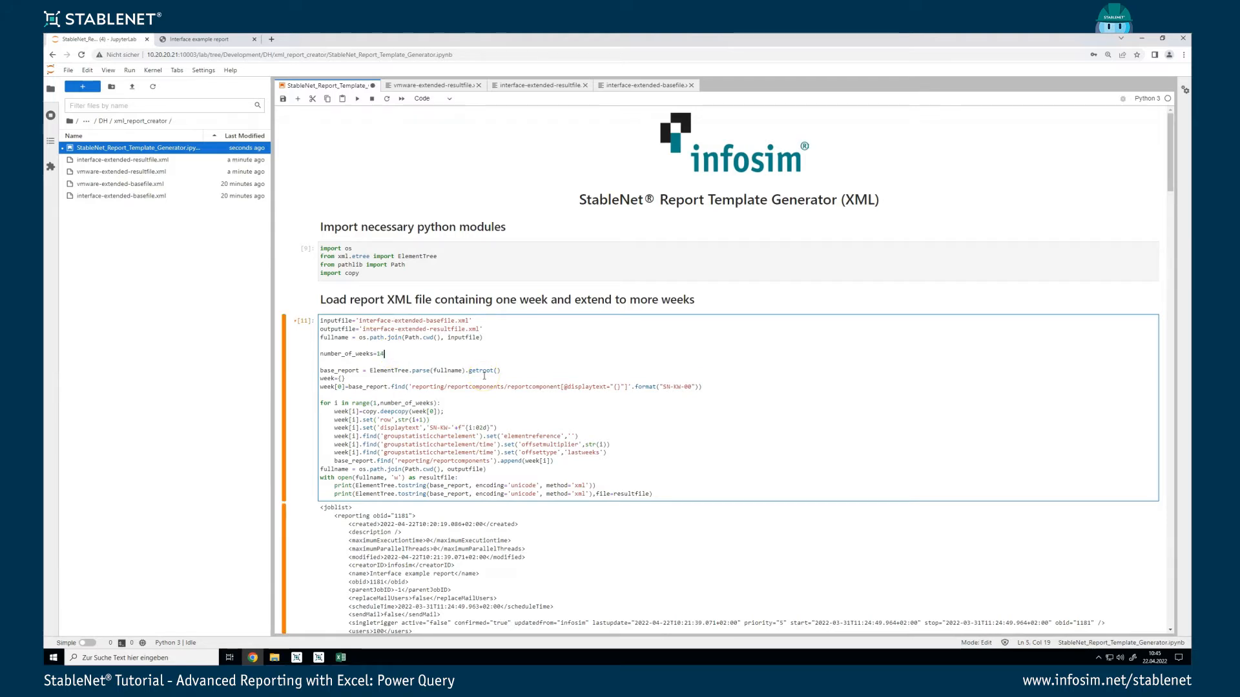
left_click(464, 329)
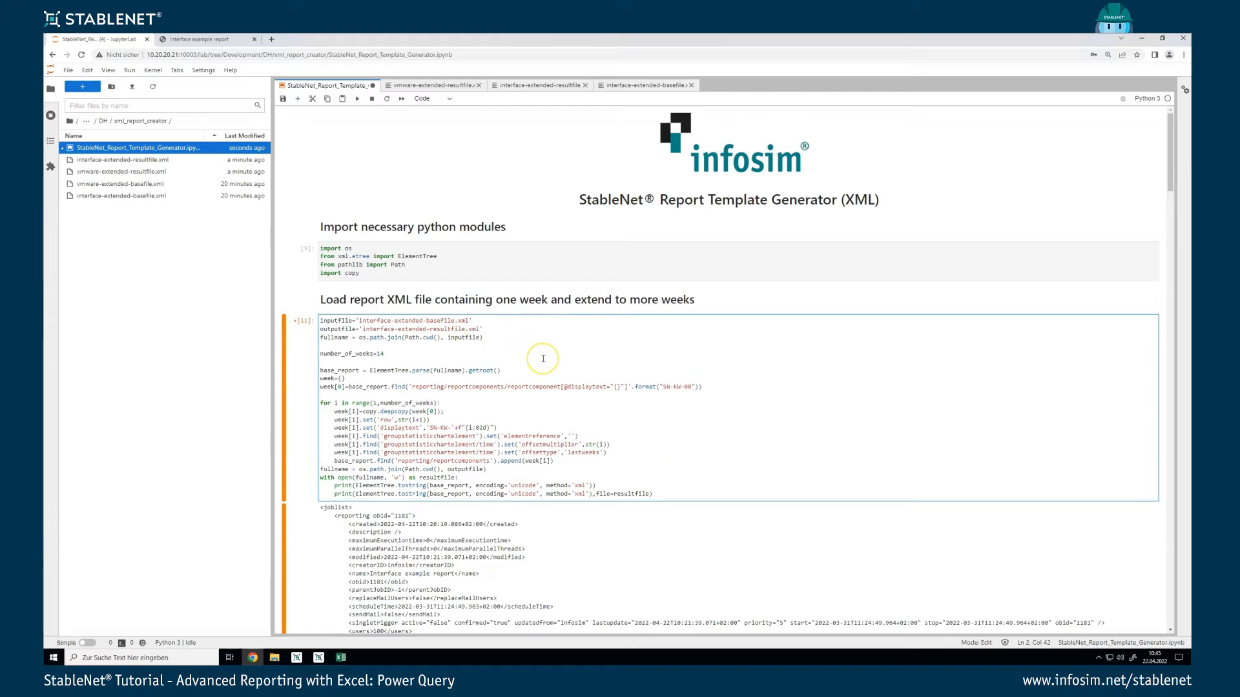
type("_14")
key("ctrl+Return")
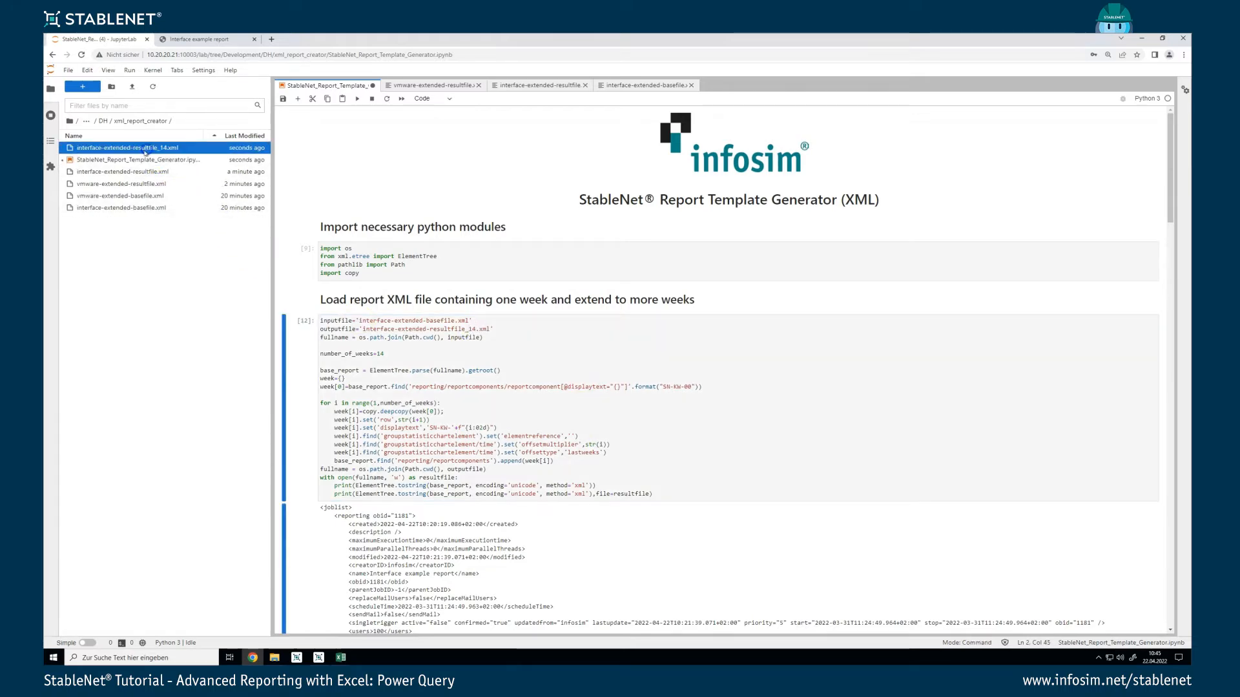
Download interface-extended-resultfile_14.xml and import it as a report job in the StableNet client.
right_click(150, 147)
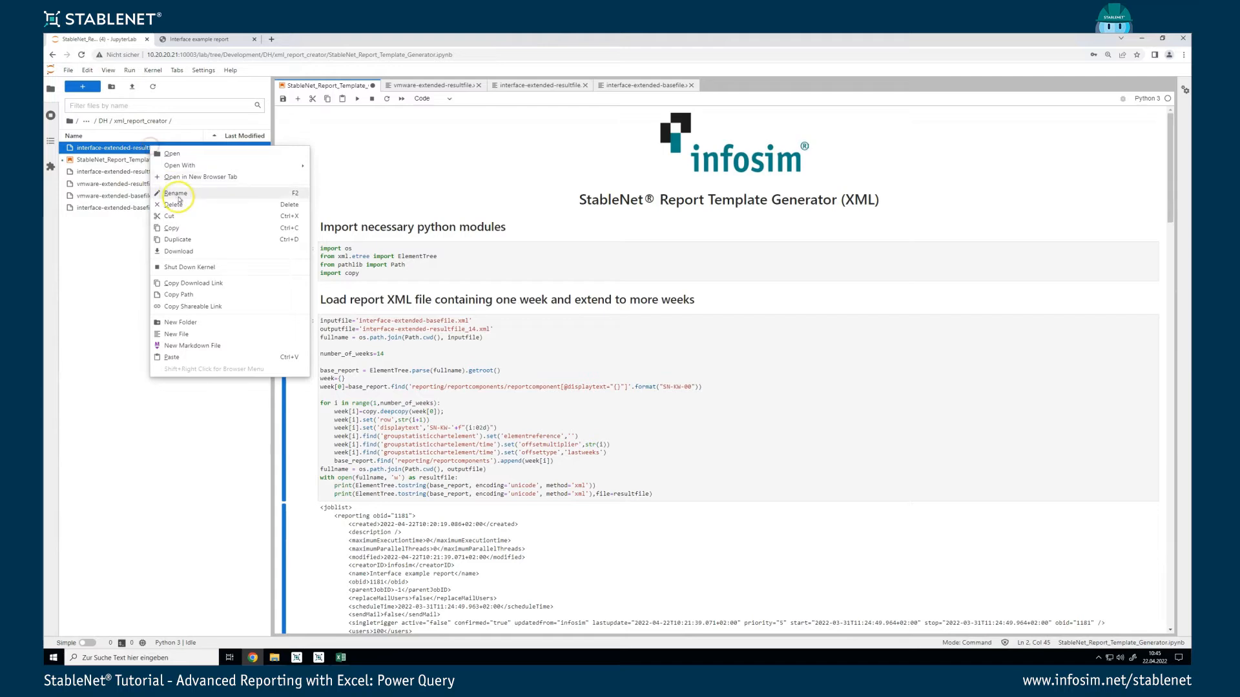
left_click(184, 251)
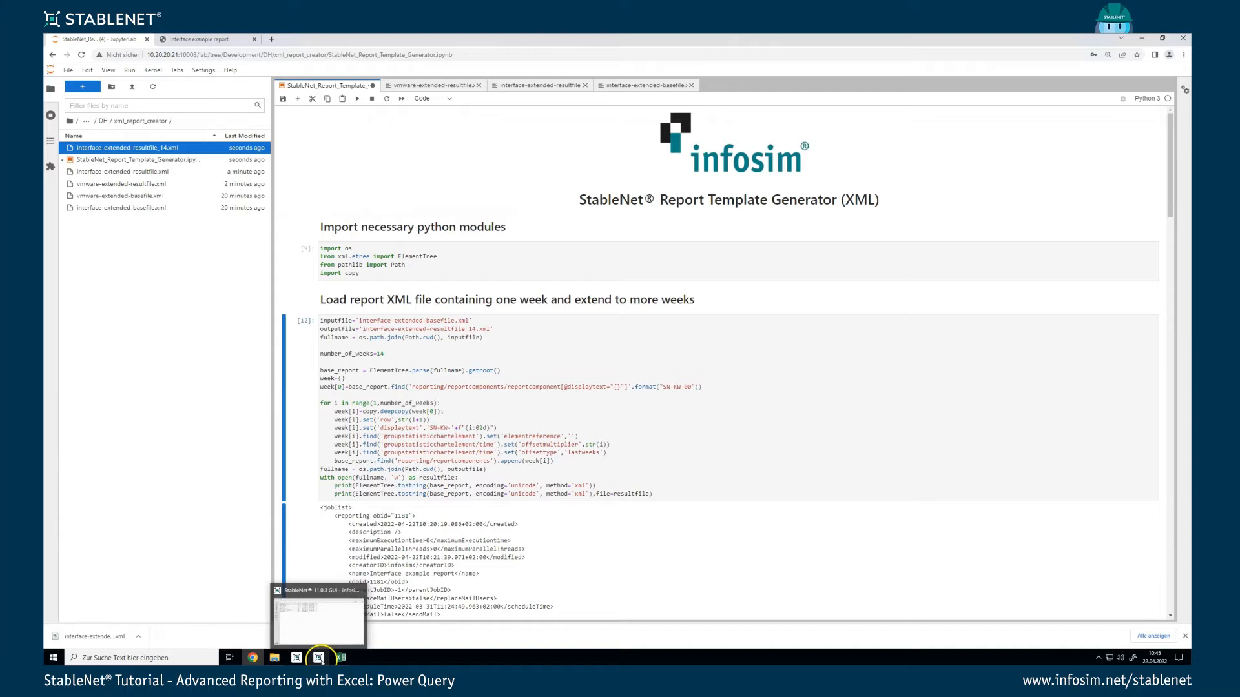
left_click(297, 658)
left_click(78, 284)
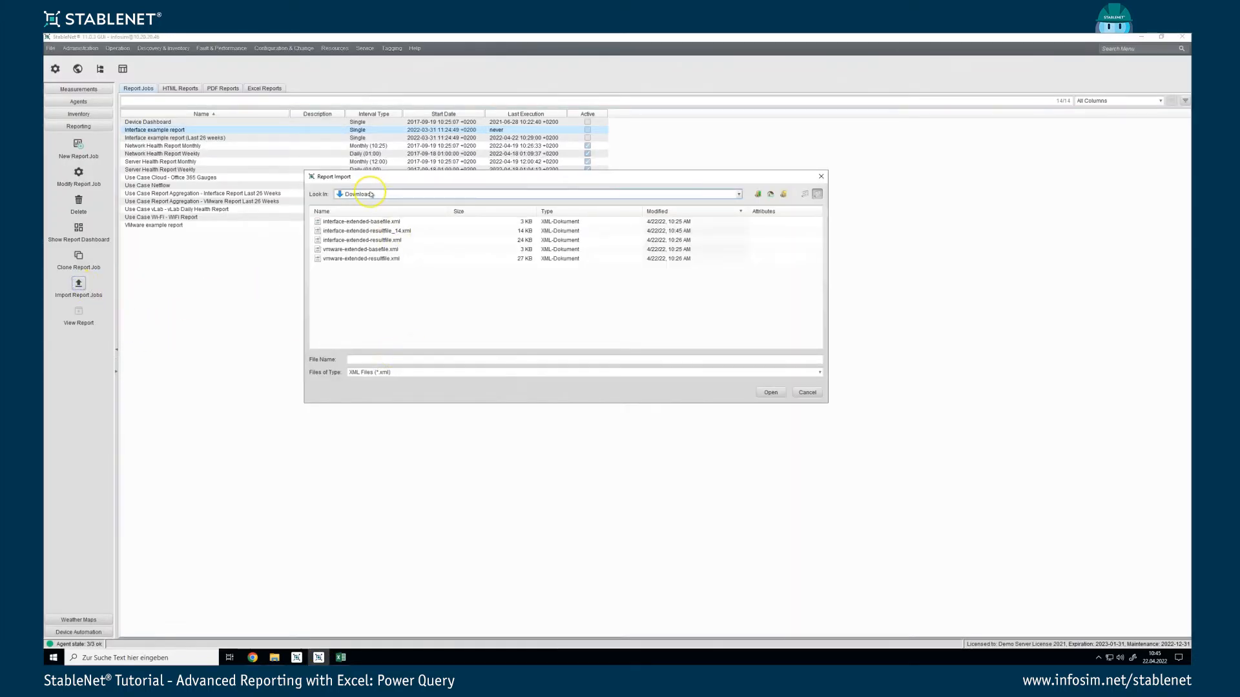
left_click(397, 232)
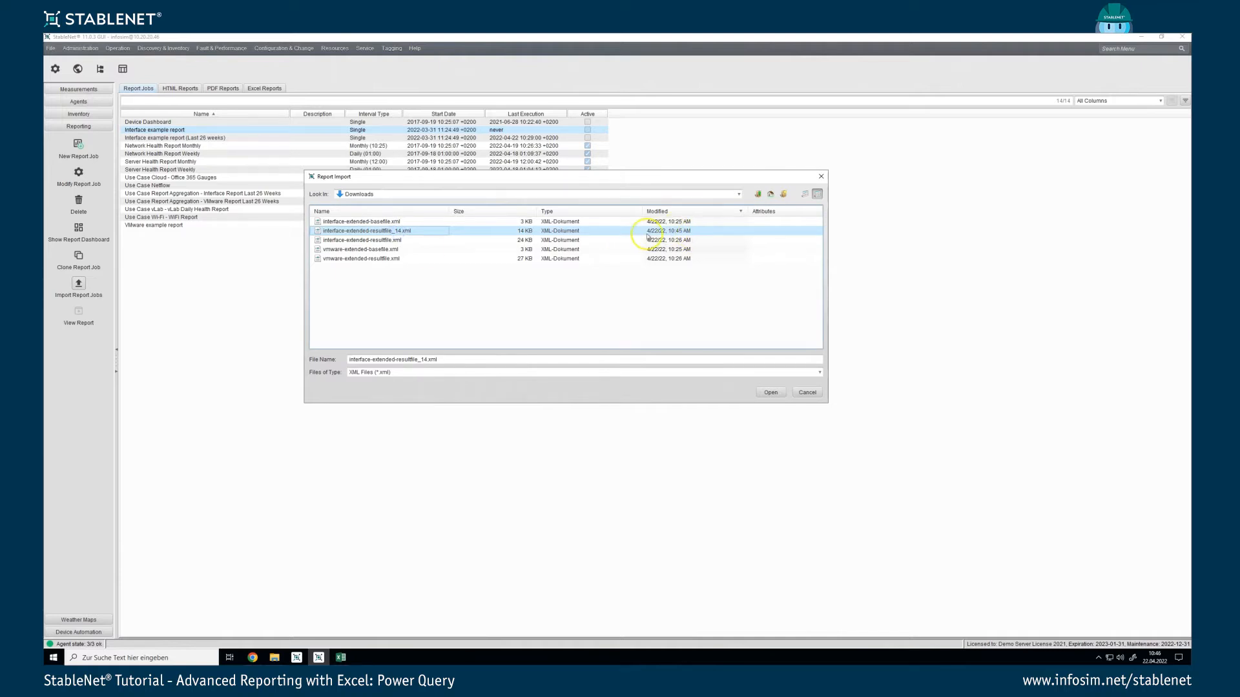
double_click(352, 232)
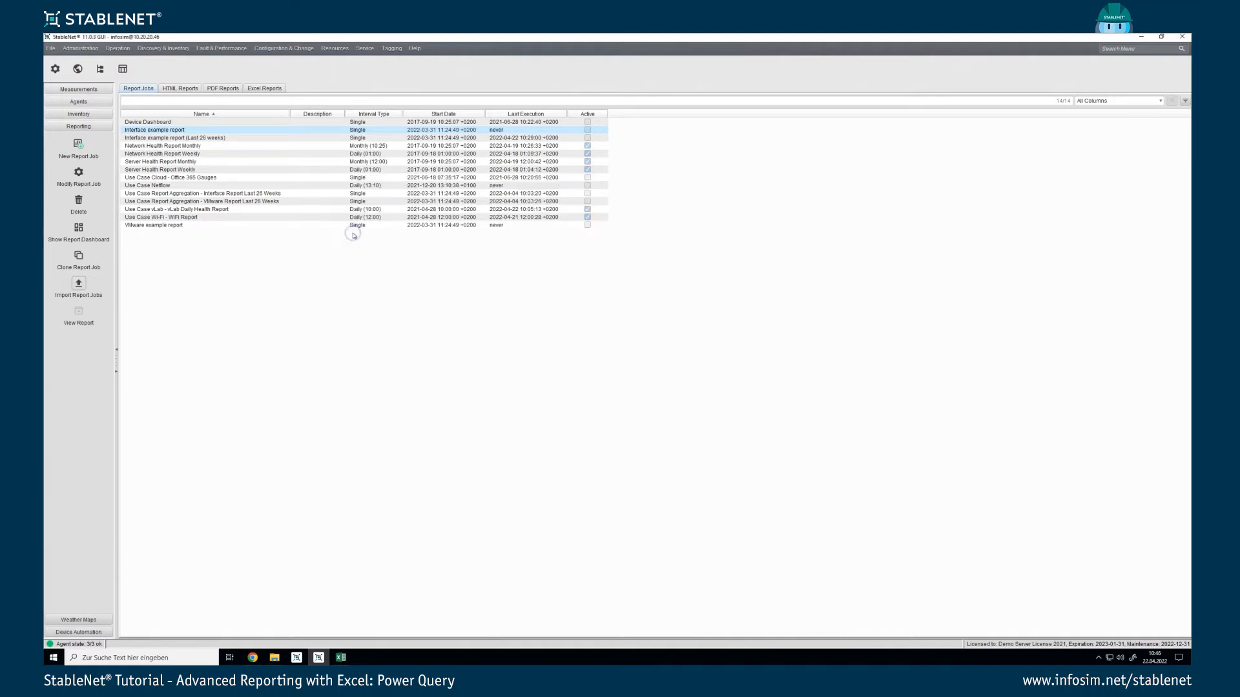
Open the imported Interface example report job and look through its weekly components, leaving it unmodified.
left_click(195, 138)
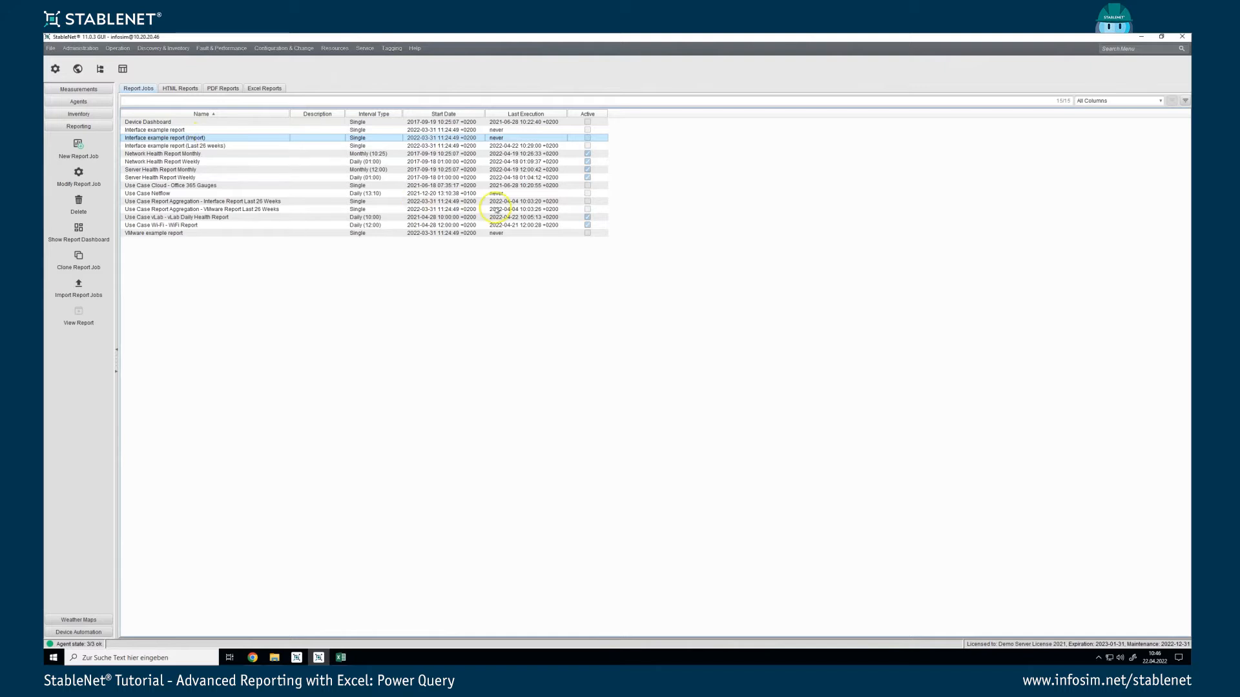
scroll(639, 395, "down", 4)
scroll(652, 406, "down", 5)
left_click(651, 450)
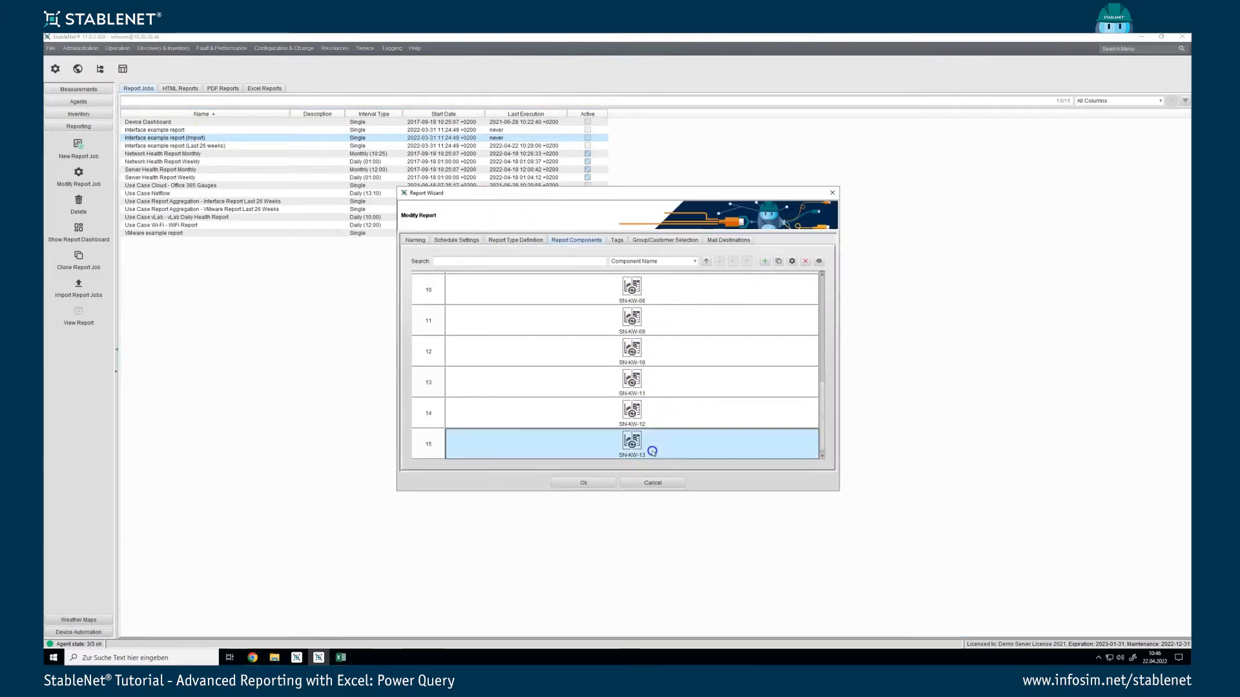
scroll(665, 425, "up", 8)
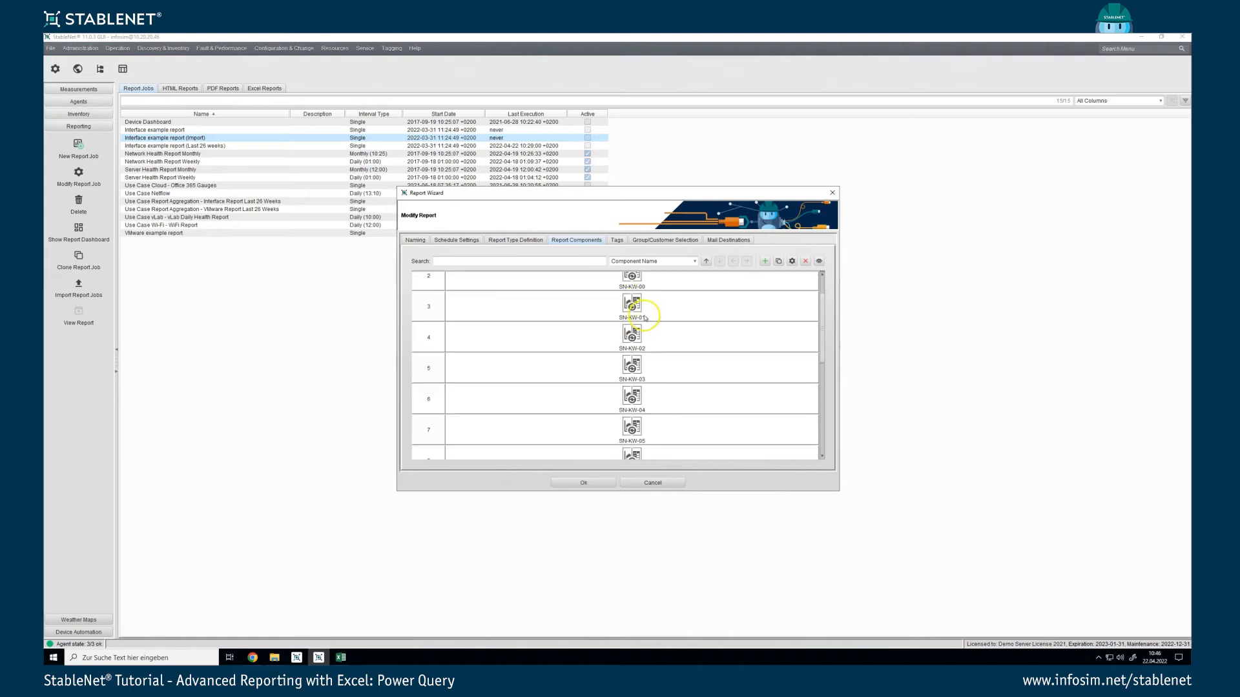
left_click(646, 284)
scroll(697, 362, "down", 8)
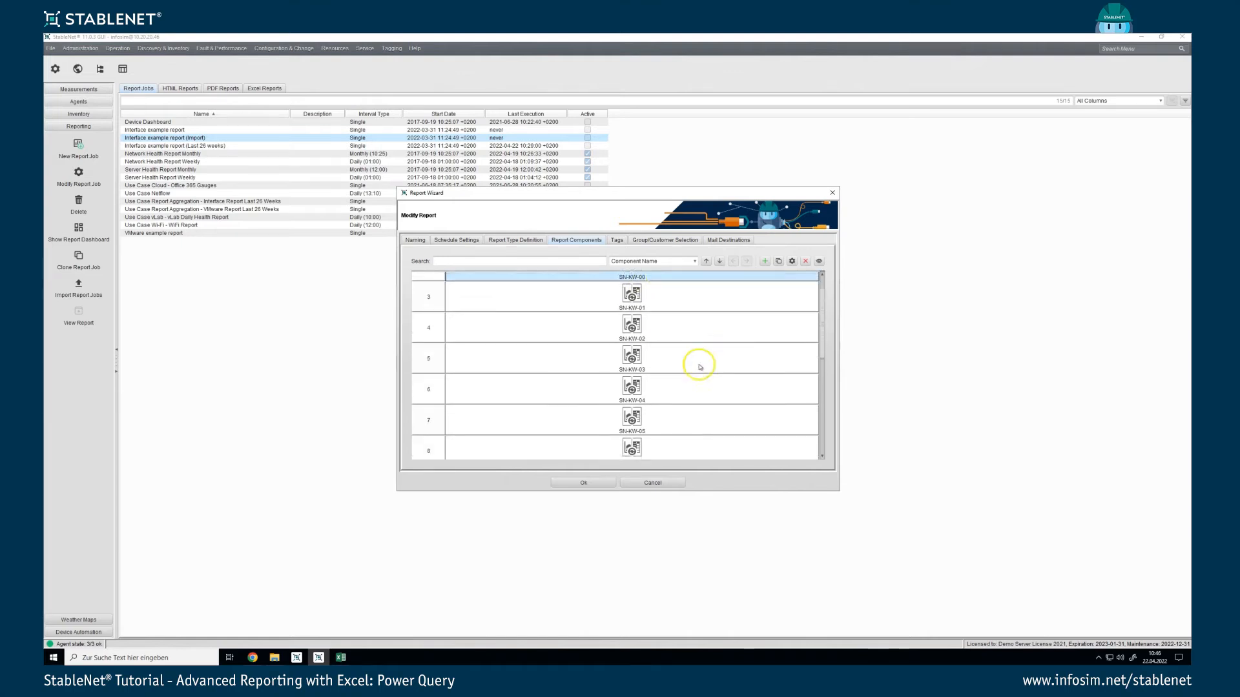
left_click(652, 483)
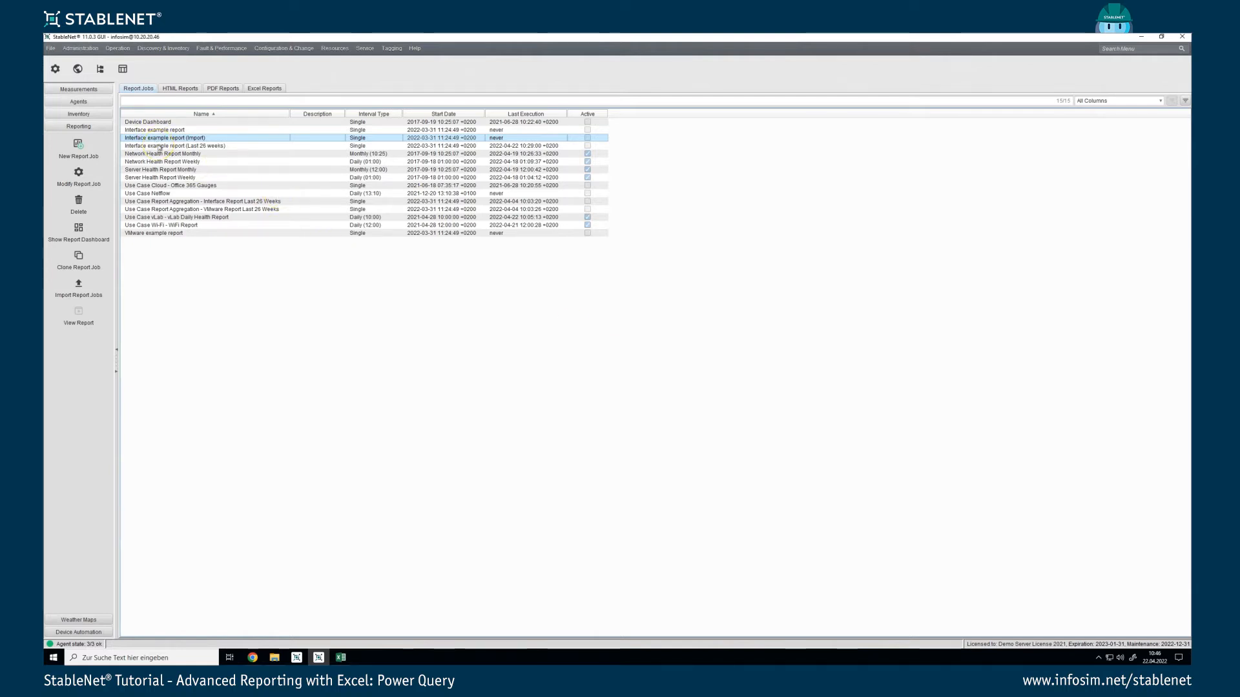
Look through the report components of the Interface example report (Last 26 weeks) job for comparison.
left_click(159, 148)
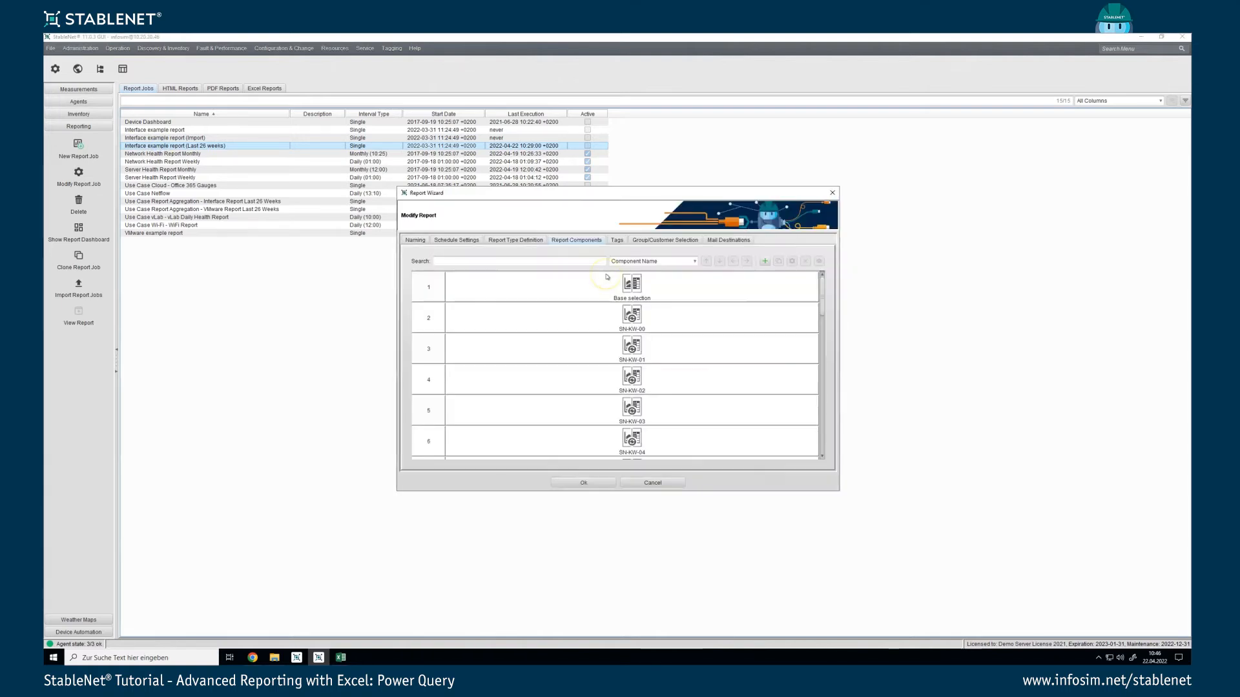
scroll(664, 338, "down", 10)
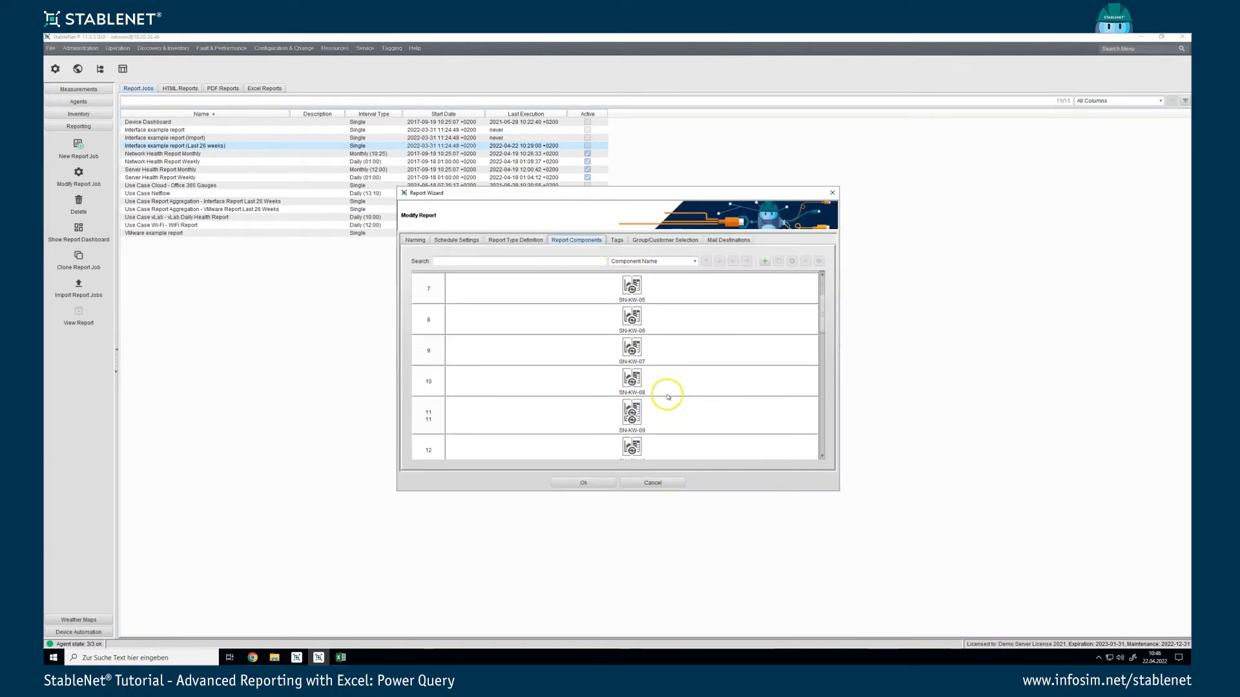
scroll(660, 421, "down", 3)
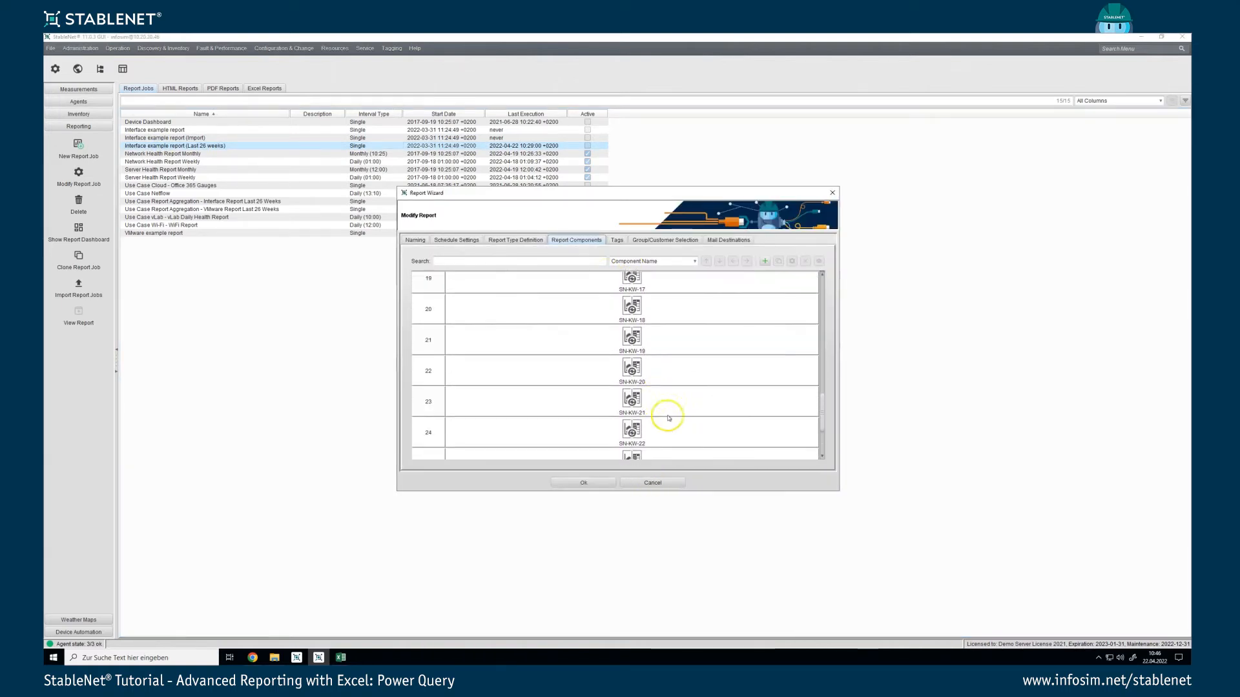
left_click(657, 482)
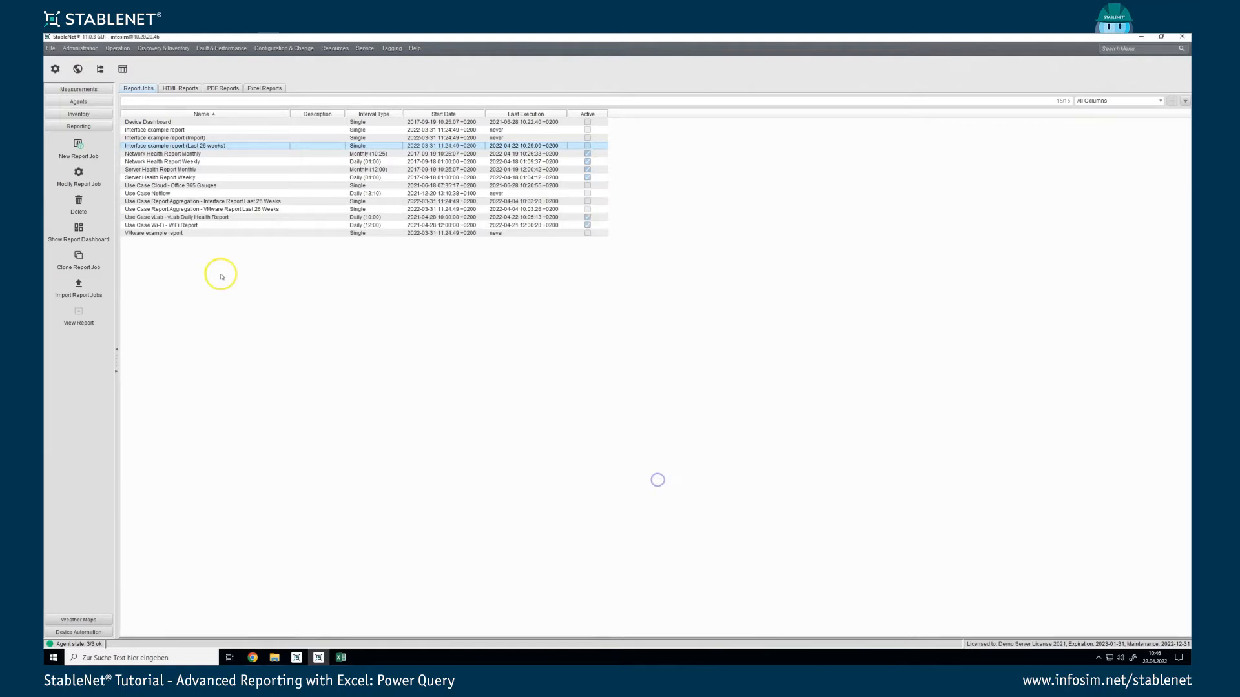
Open the VMware example report job and inspect its Base selection component, leaving the job unmodified.
left_click(168, 234)
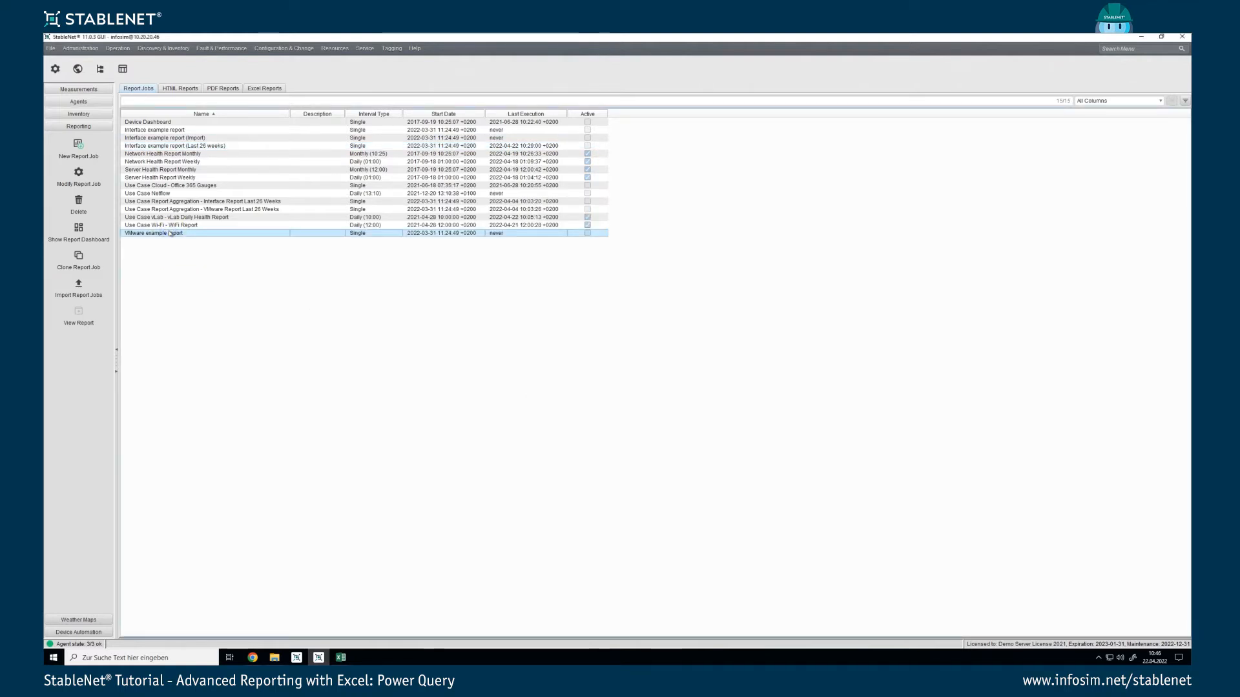
double_click(170, 233)
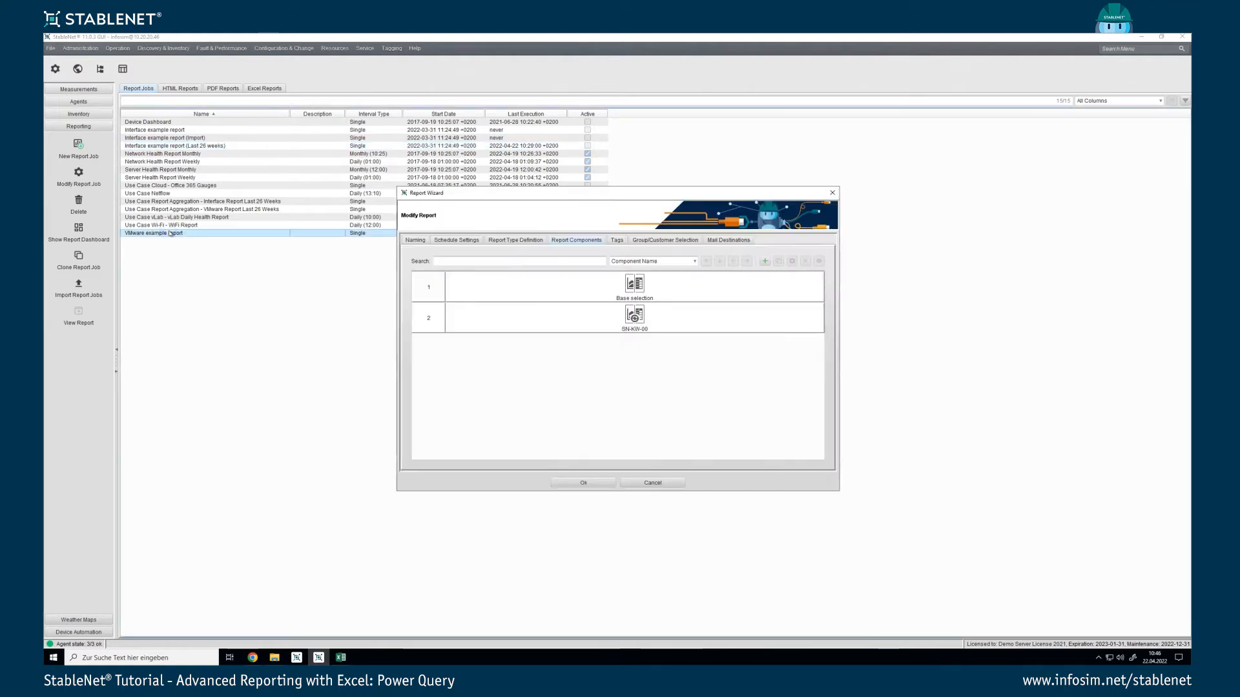
double_click(634, 282)
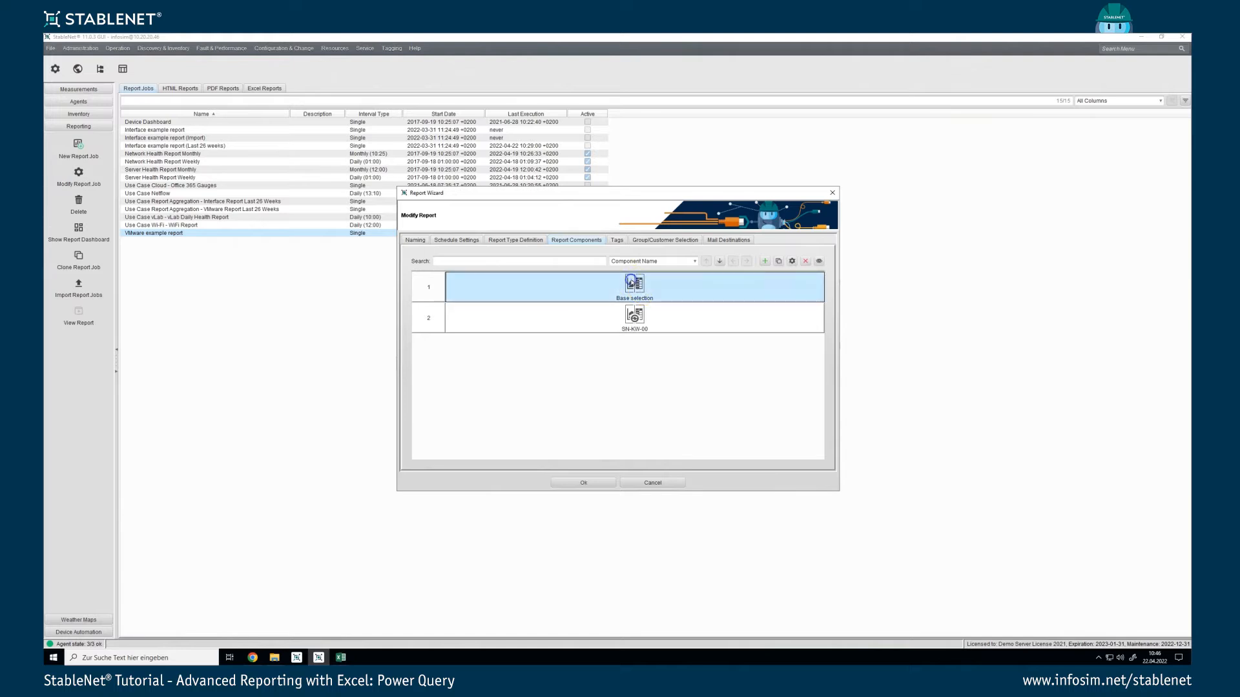
left_click(477, 504)
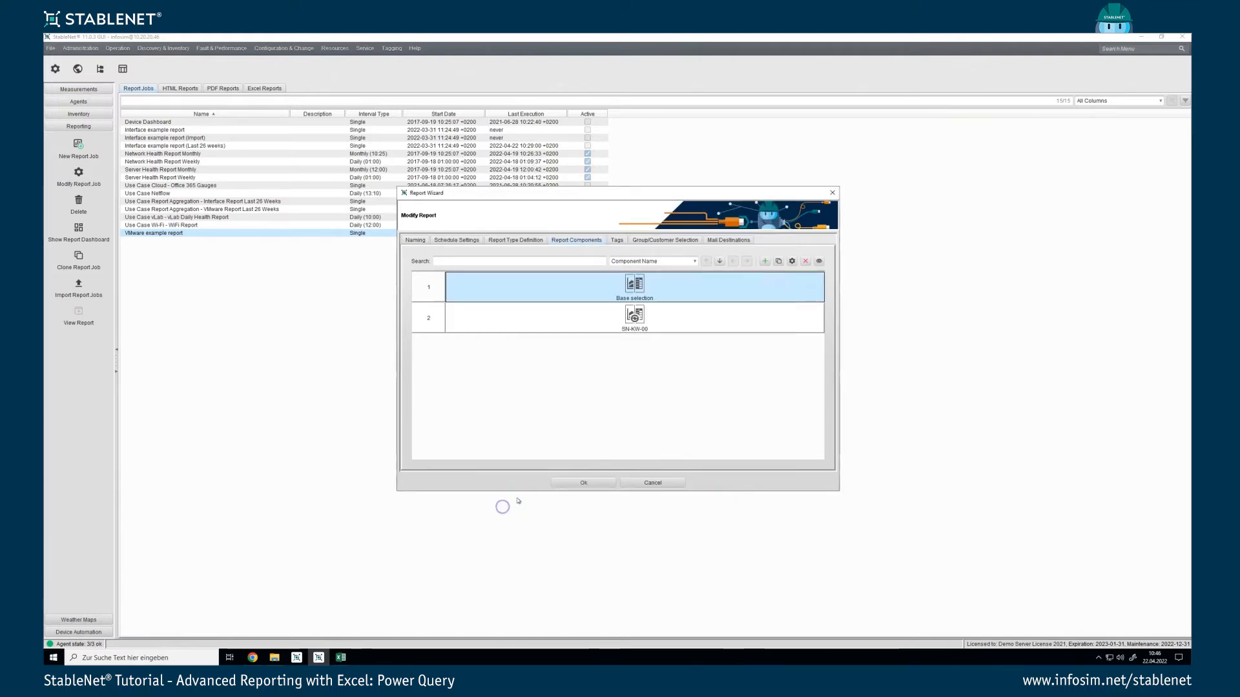
left_click(652, 483)
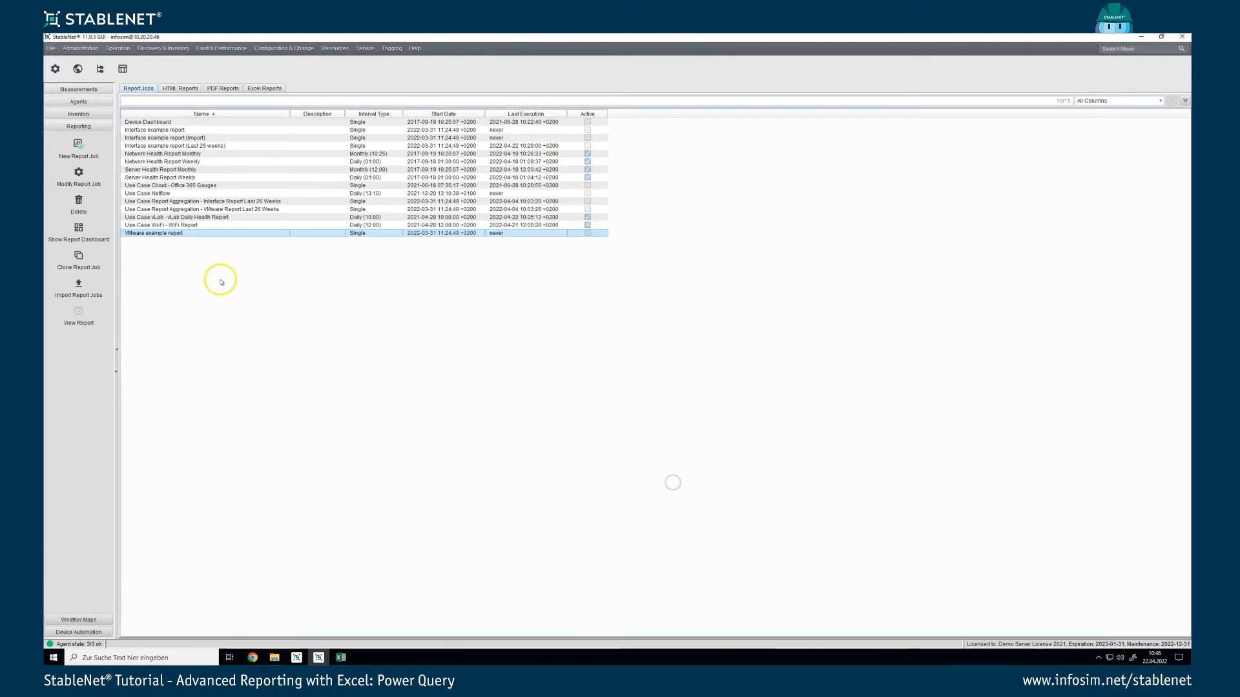
Import vmware-extended-resultfile.xml as a report job and look through the weekly components of the imported VMware example report.
left_click(72, 284)
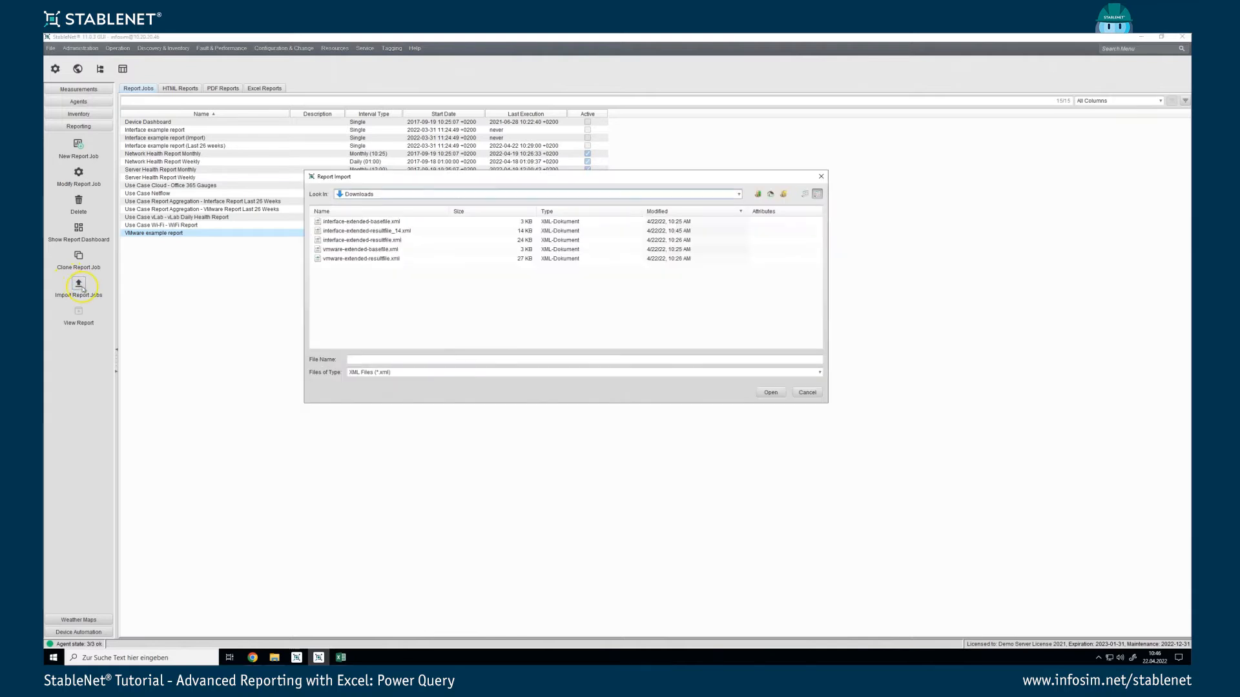
double_click(367, 258)
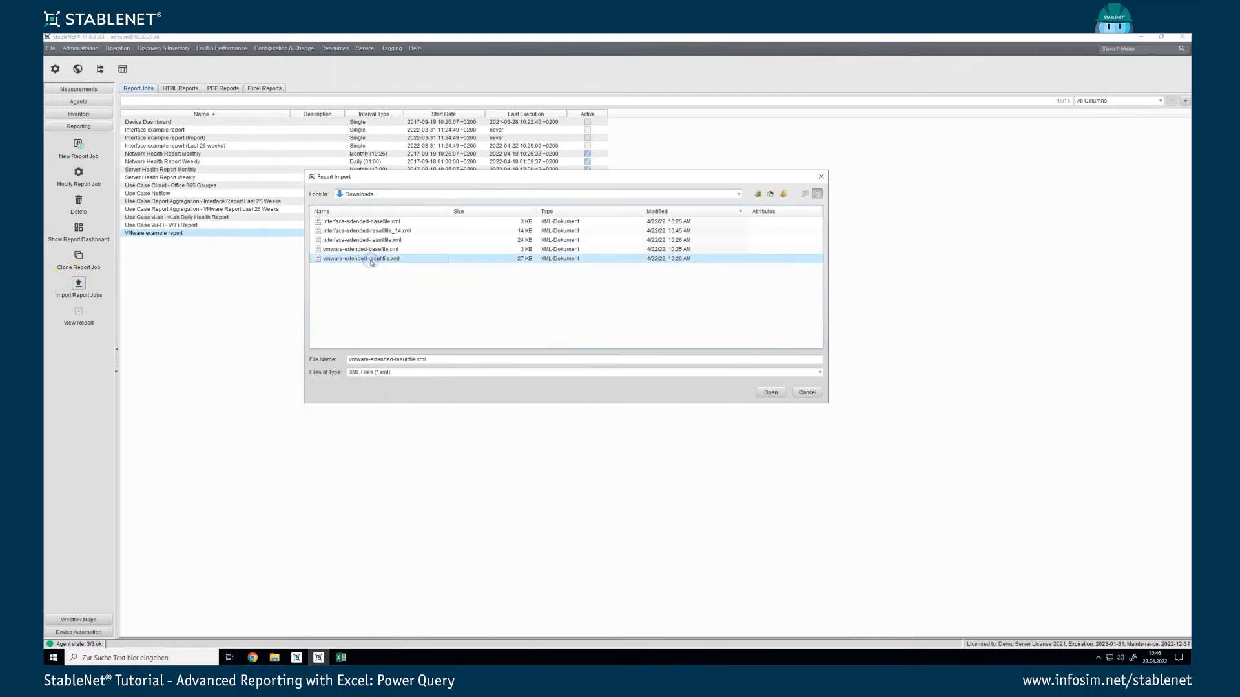
left_click(186, 242)
left_click(446, 306)
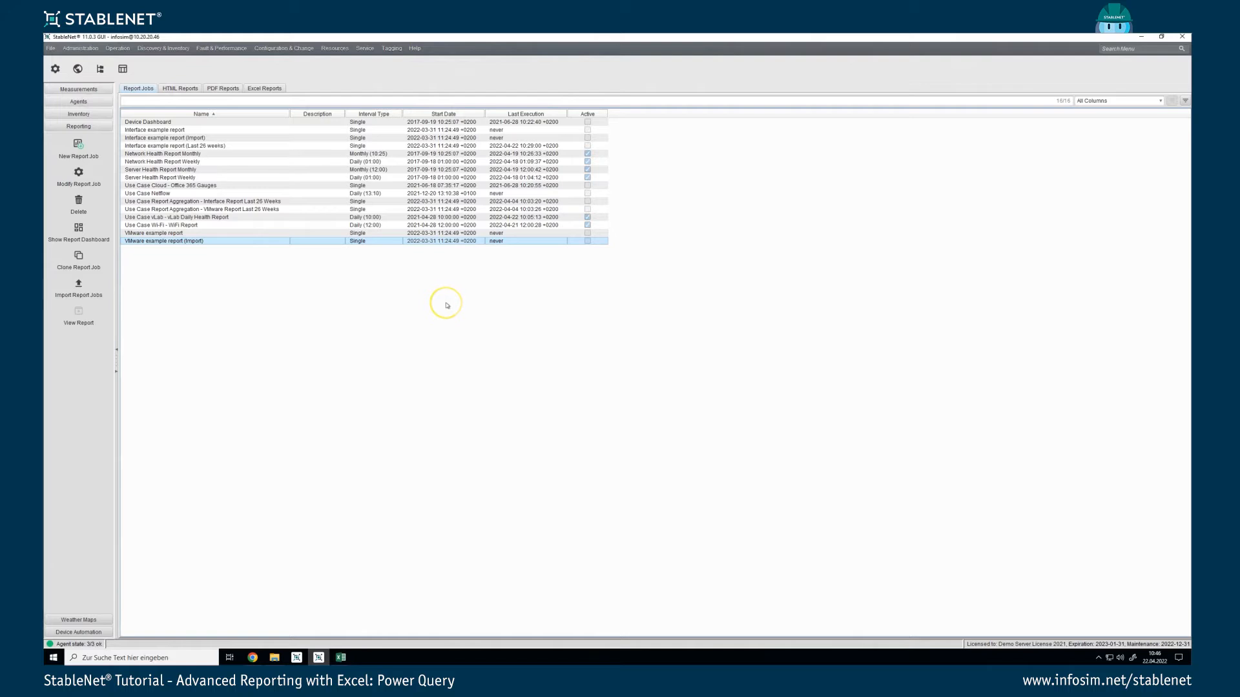
scroll(676, 314, "down", 8)
scroll(678, 362, "down", 10)
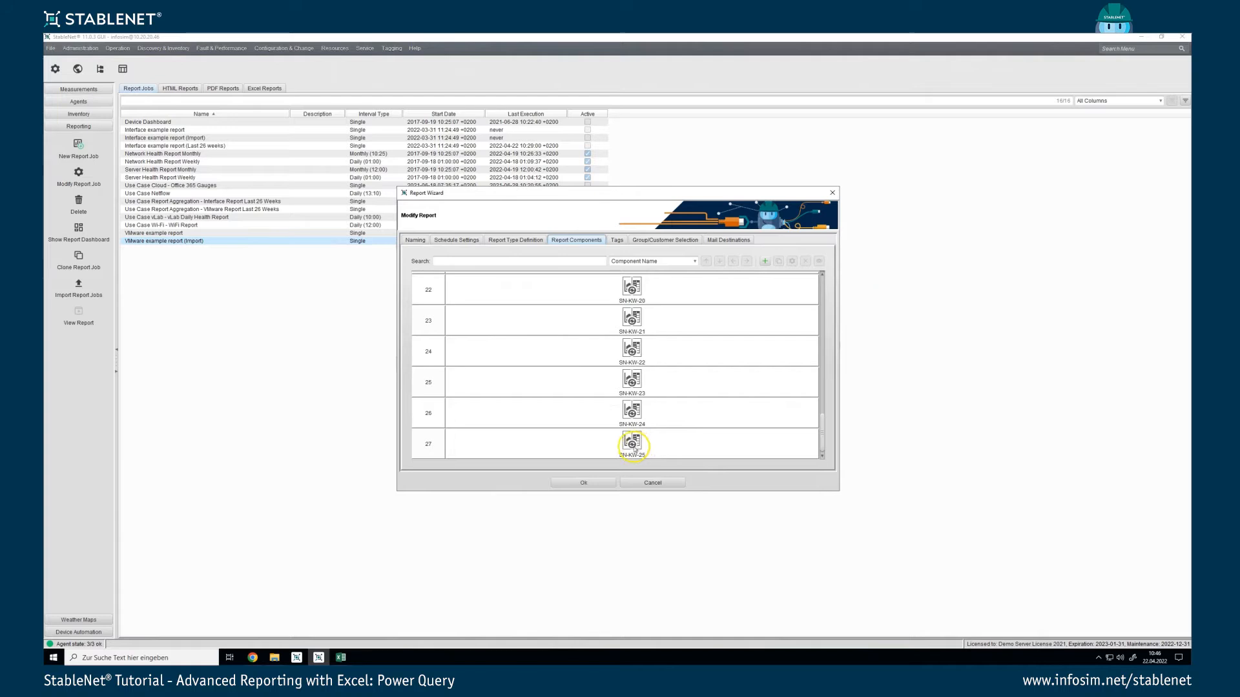
left_click(650, 481)
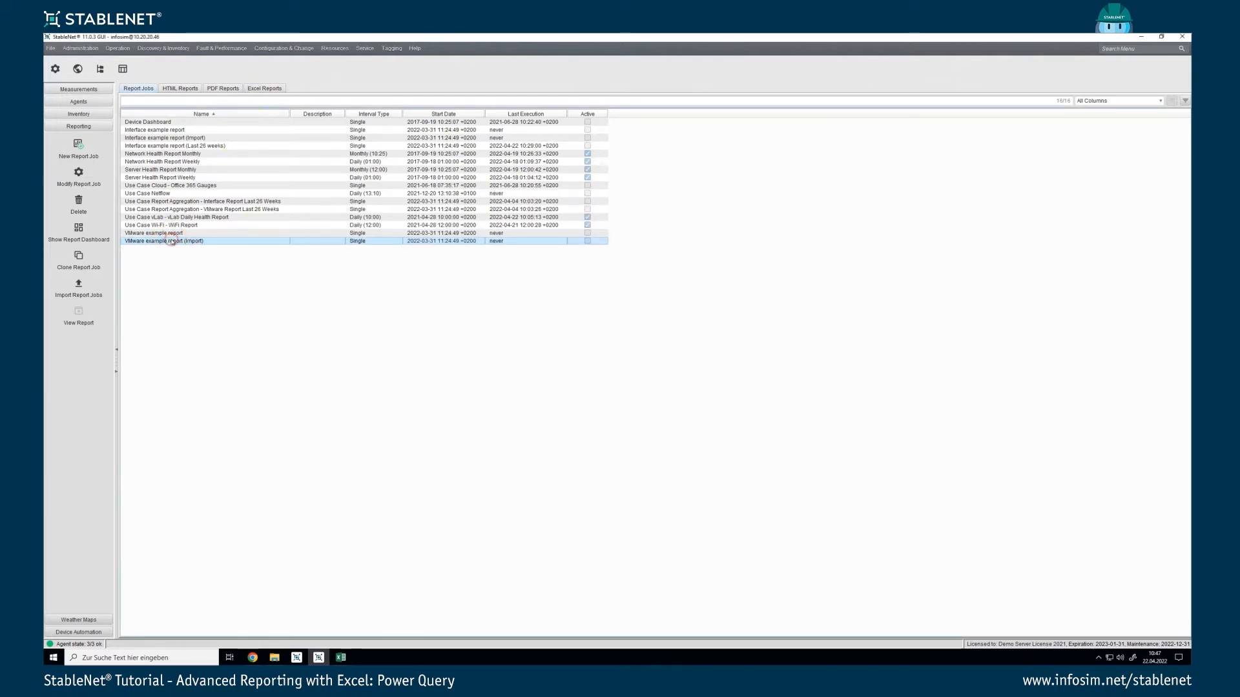
Generate the report for the imported VMware example report job.
right_click(171, 242)
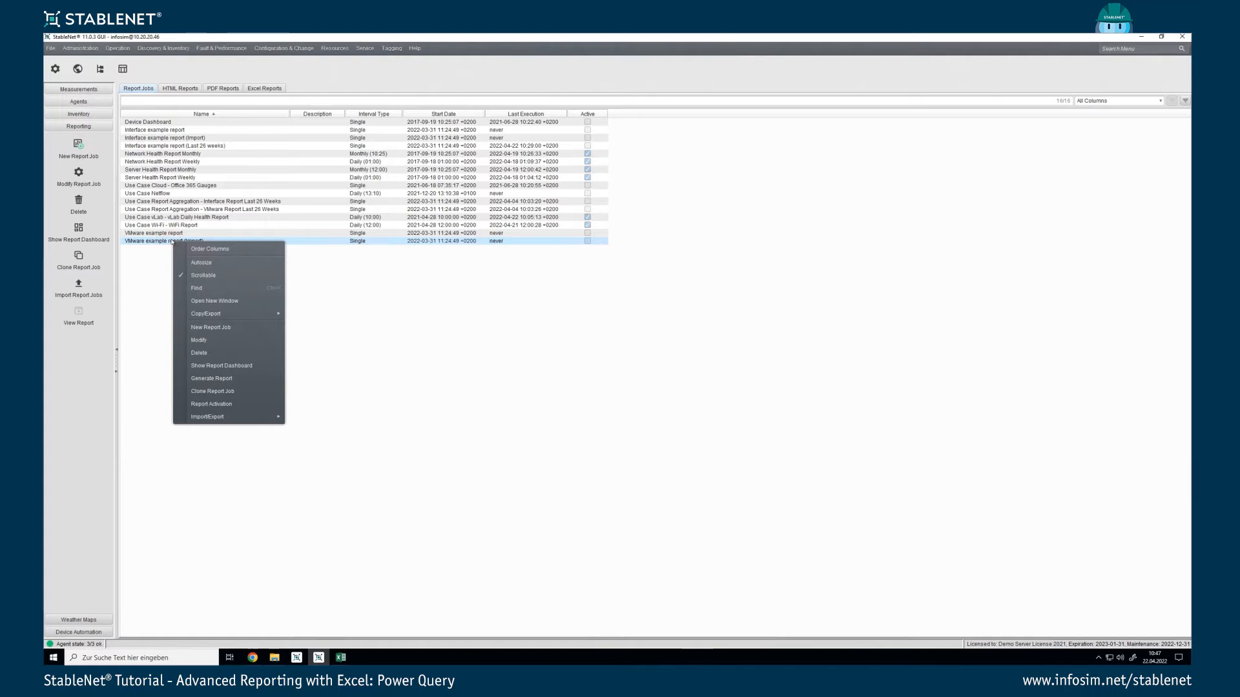
left_click(226, 386)
left_click(573, 363)
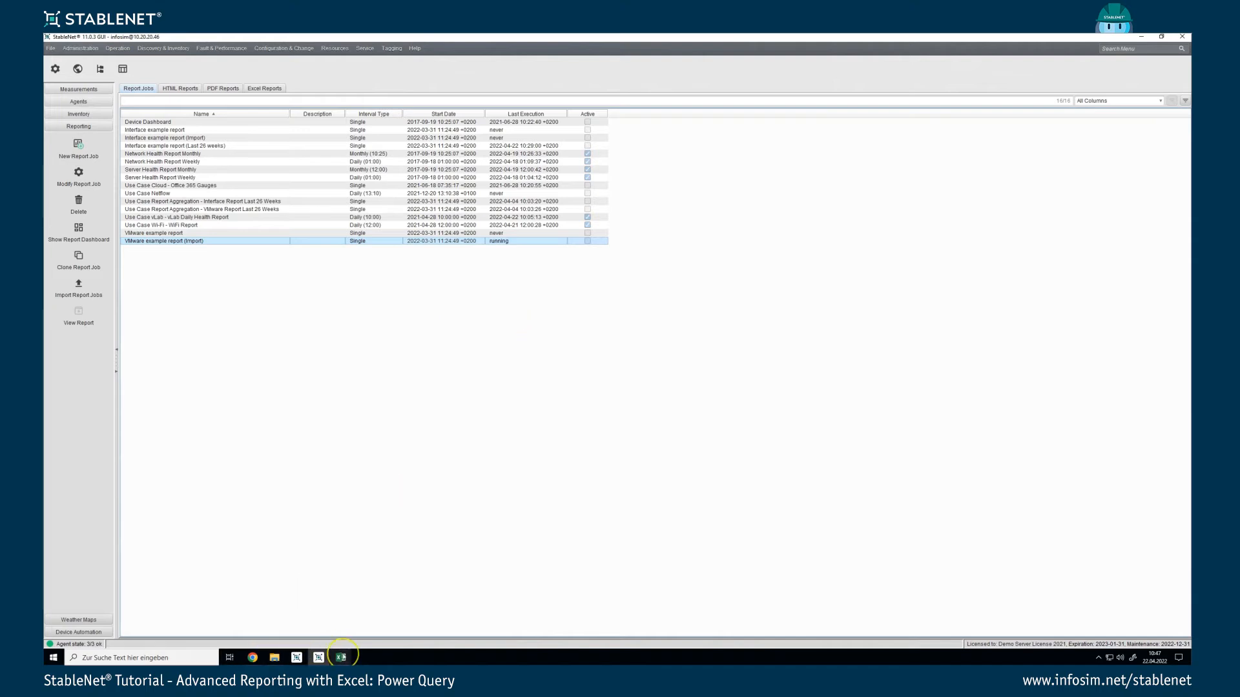
Export the Template Aggregation per Week report template to Downloads, overwriting the existing template-aggregation-per-week.xlsx.
mouse_move(341, 657)
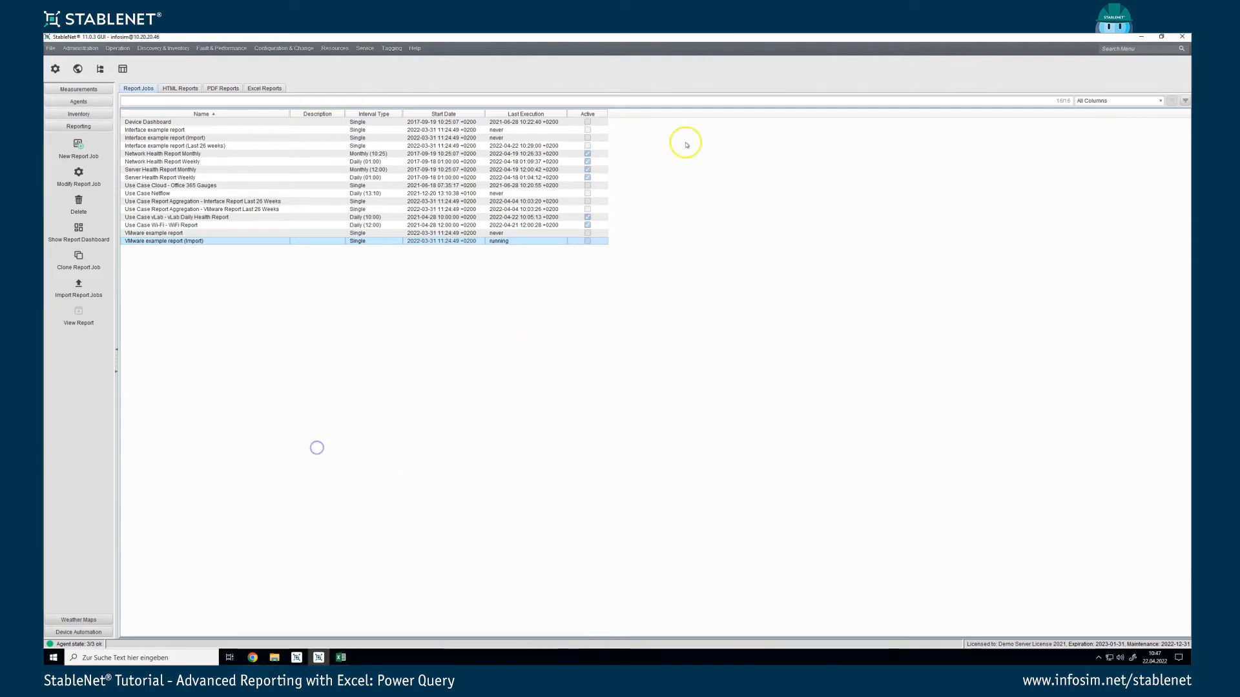
left_click(1113, 49)
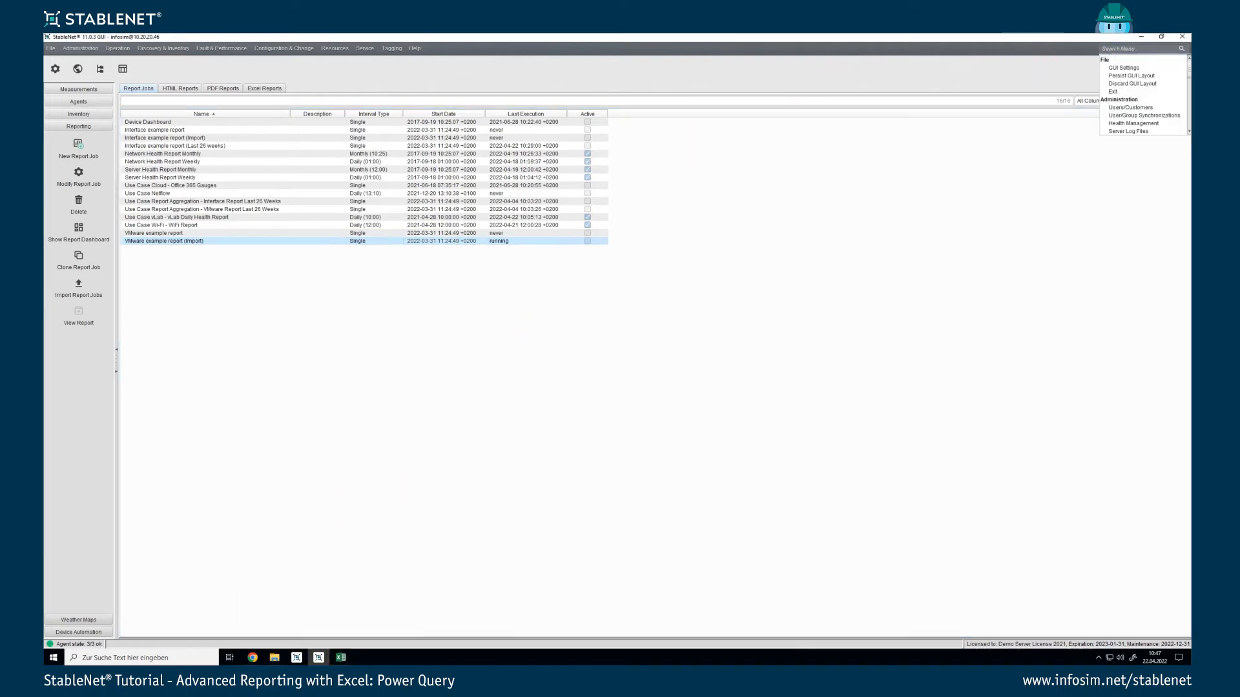
type("report")
left_click(1113, 67)
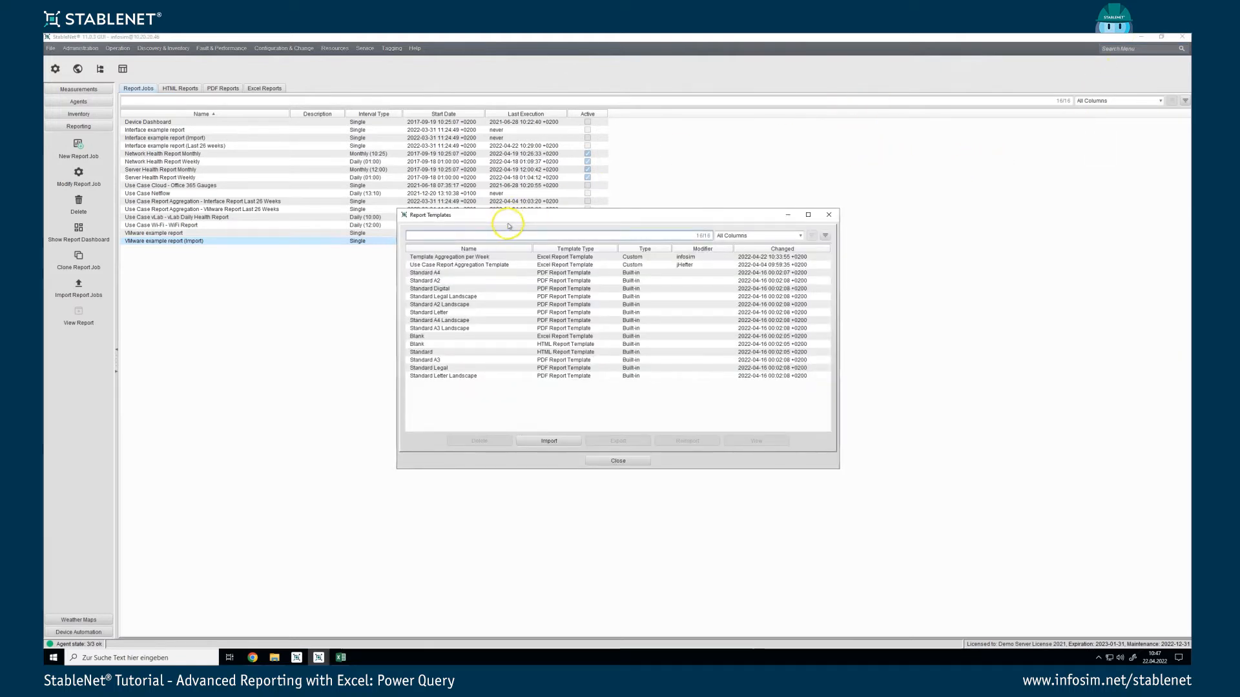
left_click(447, 257)
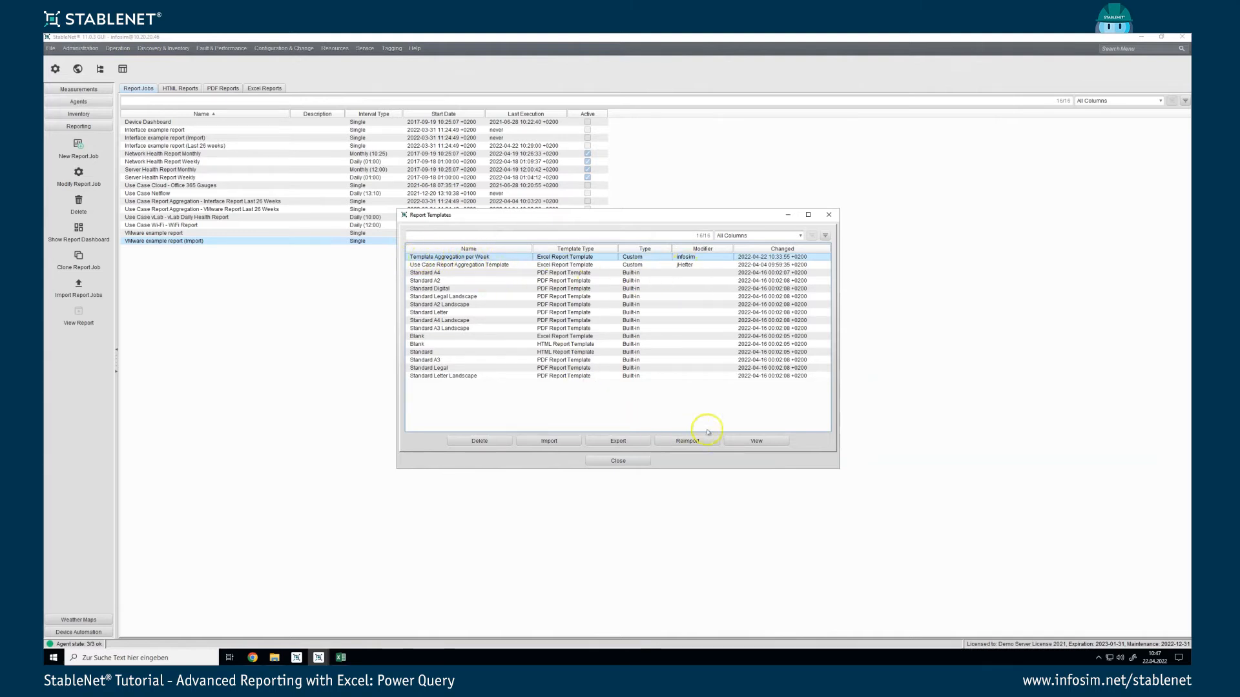
left_click(619, 442)
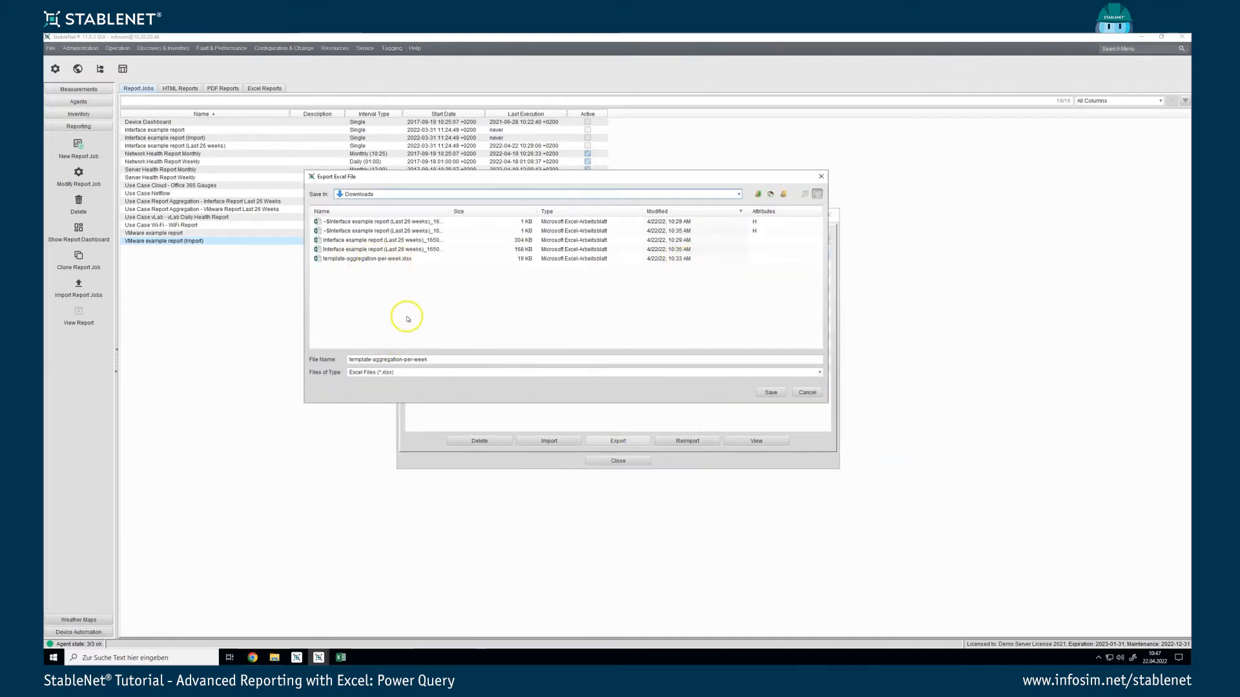
left_click(395, 261)
double_click(392, 260)
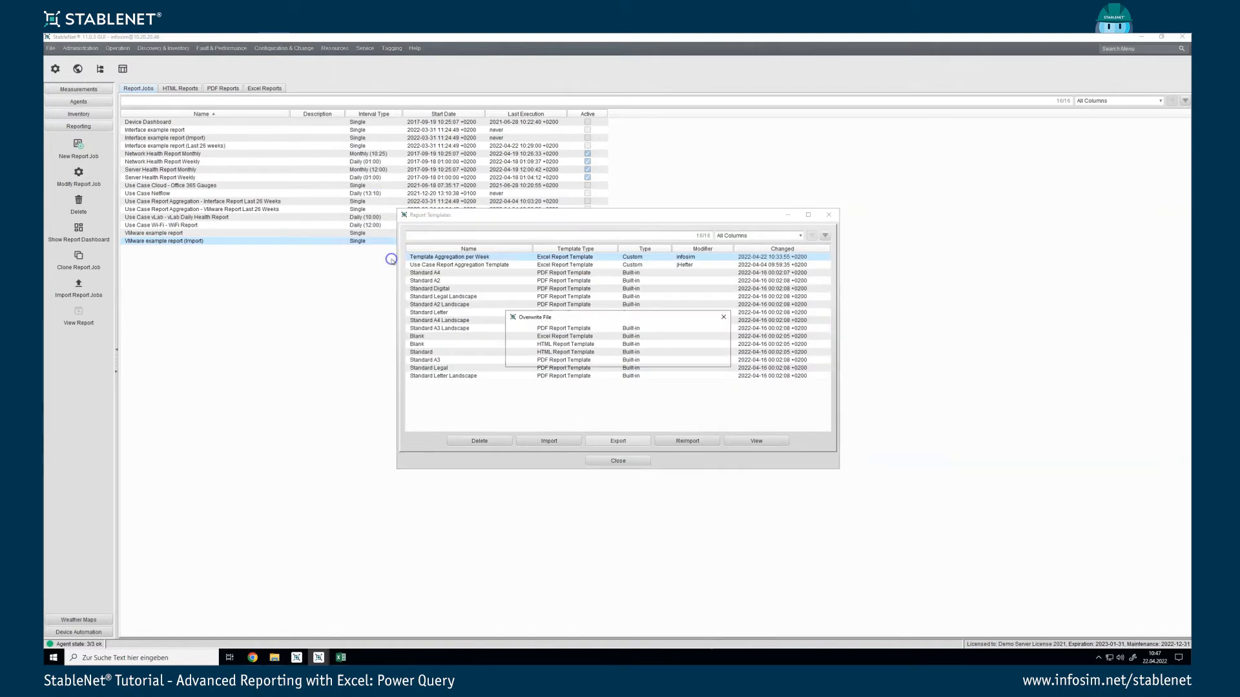
left_click(579, 356)
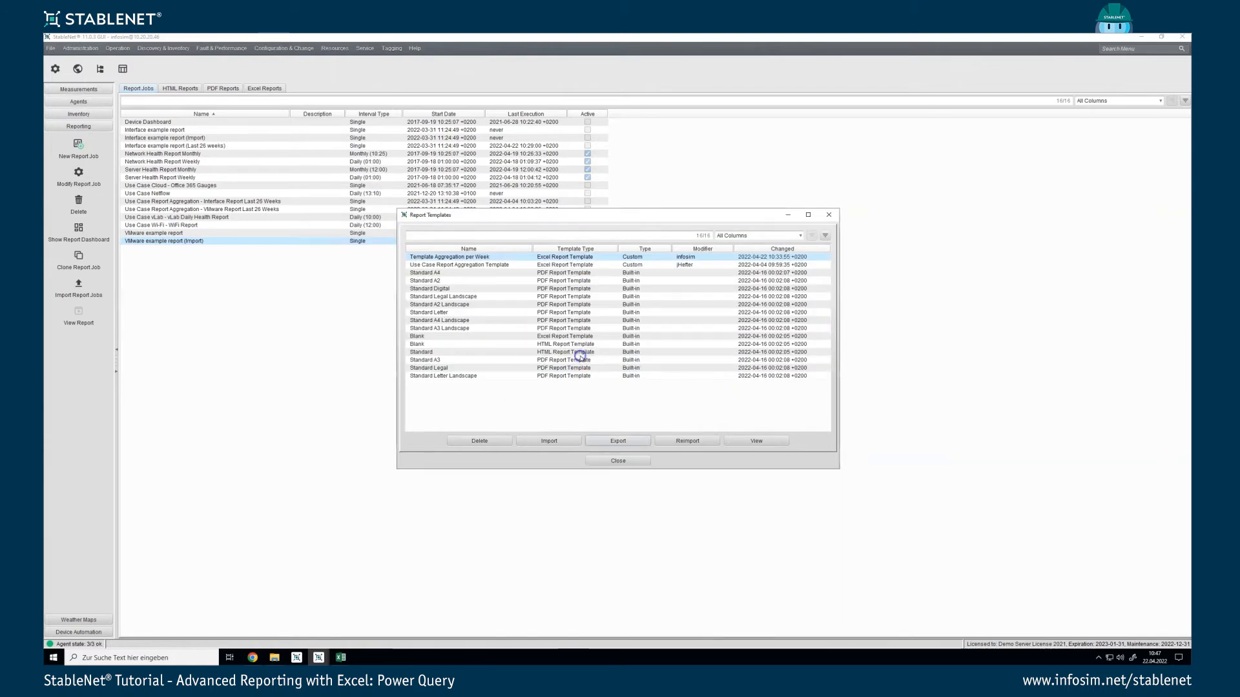
left_click(623, 460)
Sort the Downloads folder by modification date, newest first, and open the template-aggregation-per-week workbook in Excel.
left_click(338, 658)
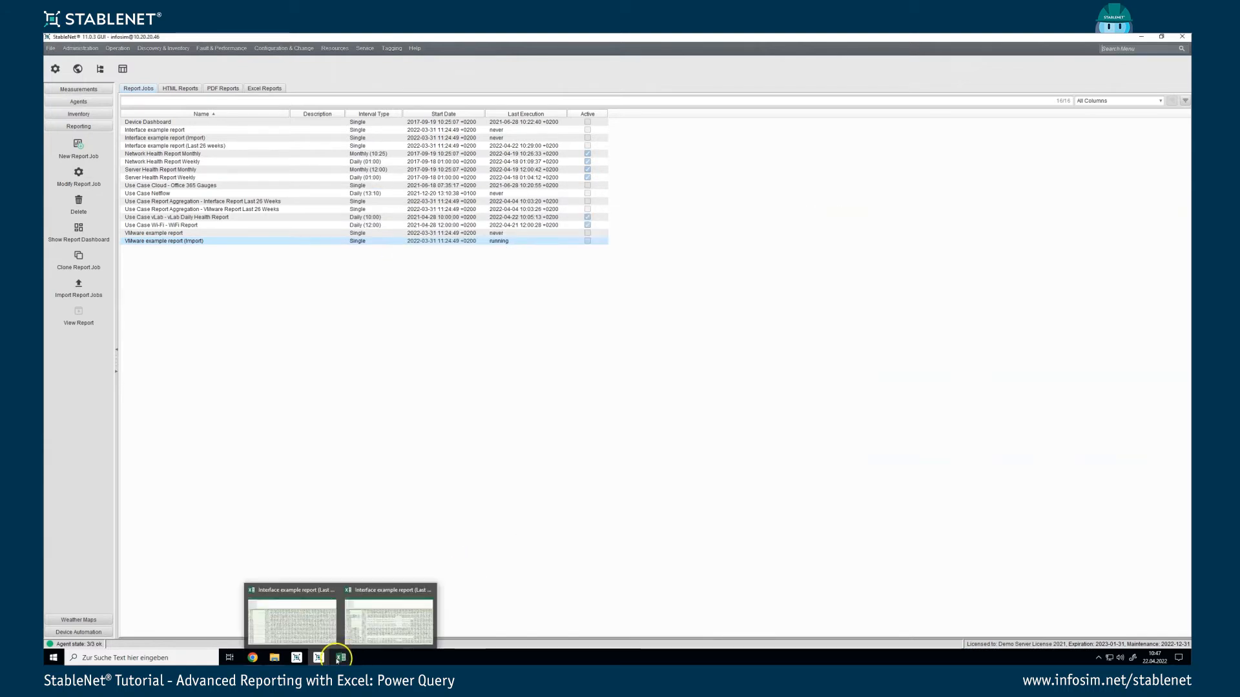
left_click(275, 657)
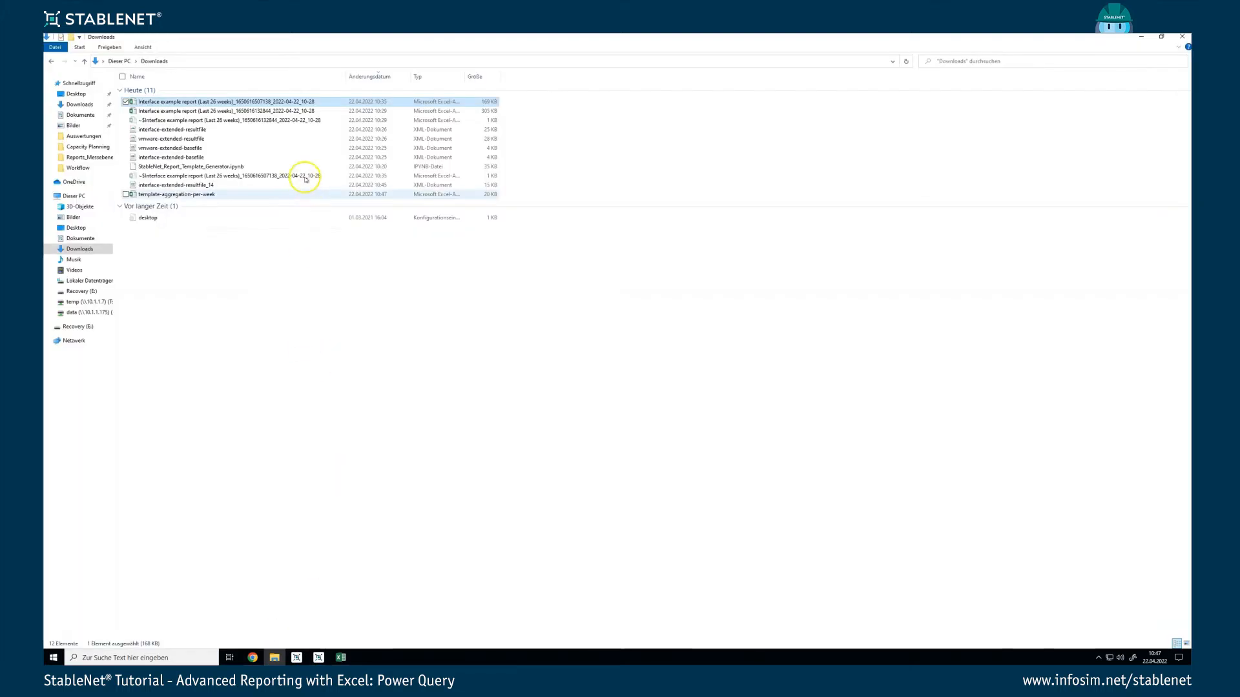
left_click(375, 77)
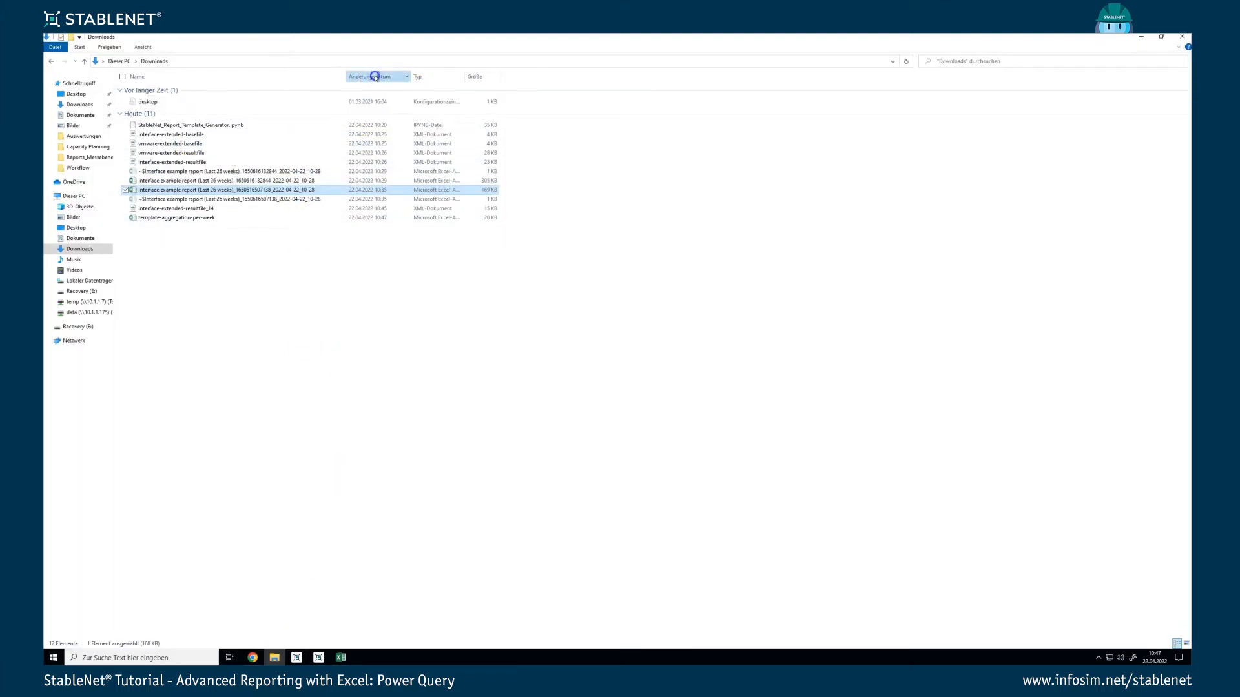
left_click(375, 77)
left_click(207, 104)
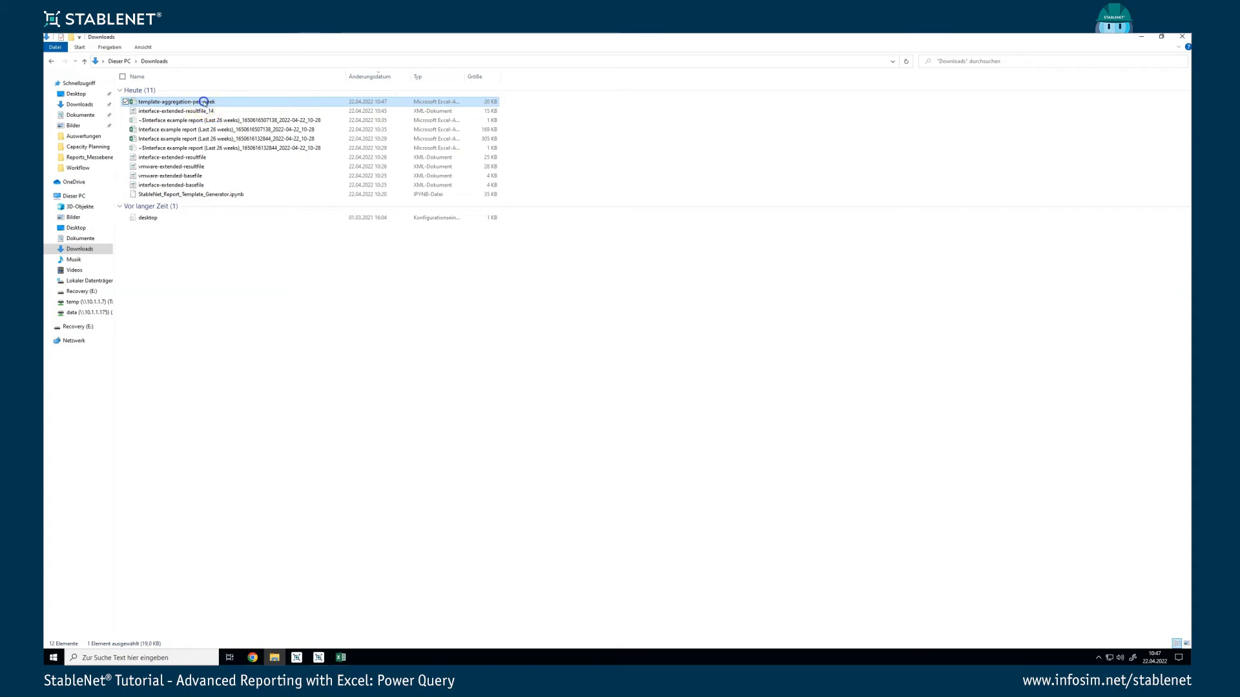
double_click(203, 102)
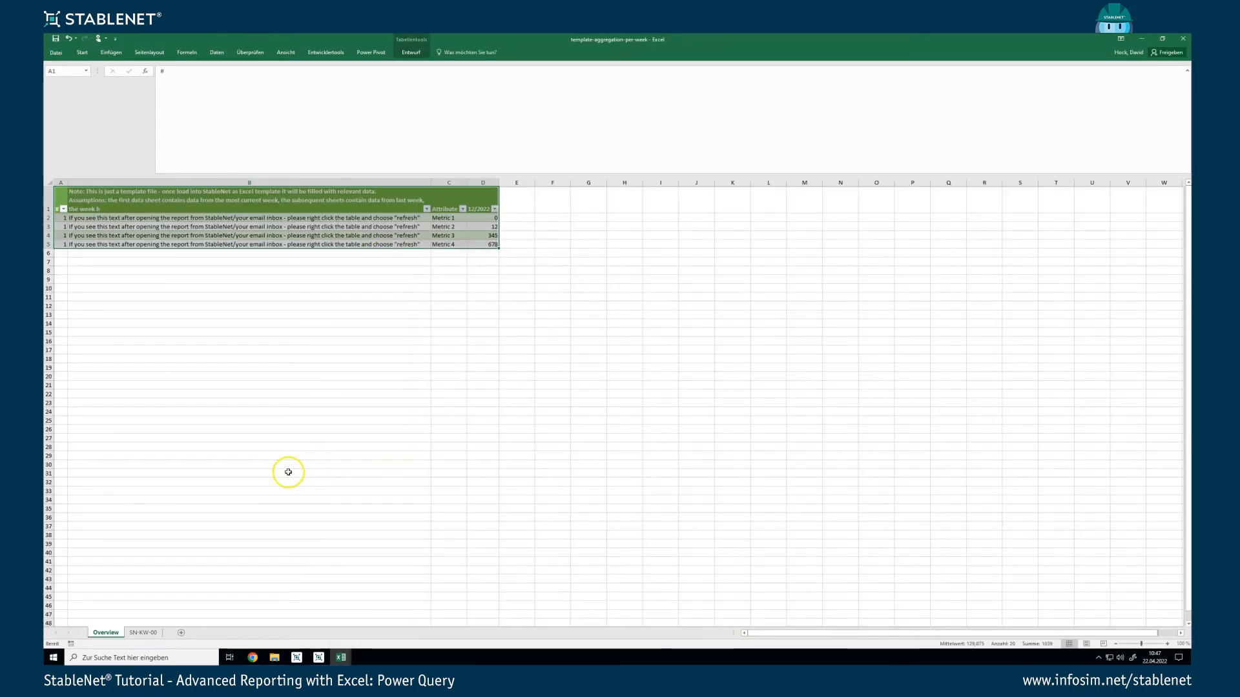
Compare the placeholder headers on the template's SN-KW-00 sheet with the same sheet of the Interface example report (Last 26 weeks) workbook.
left_click(142, 633)
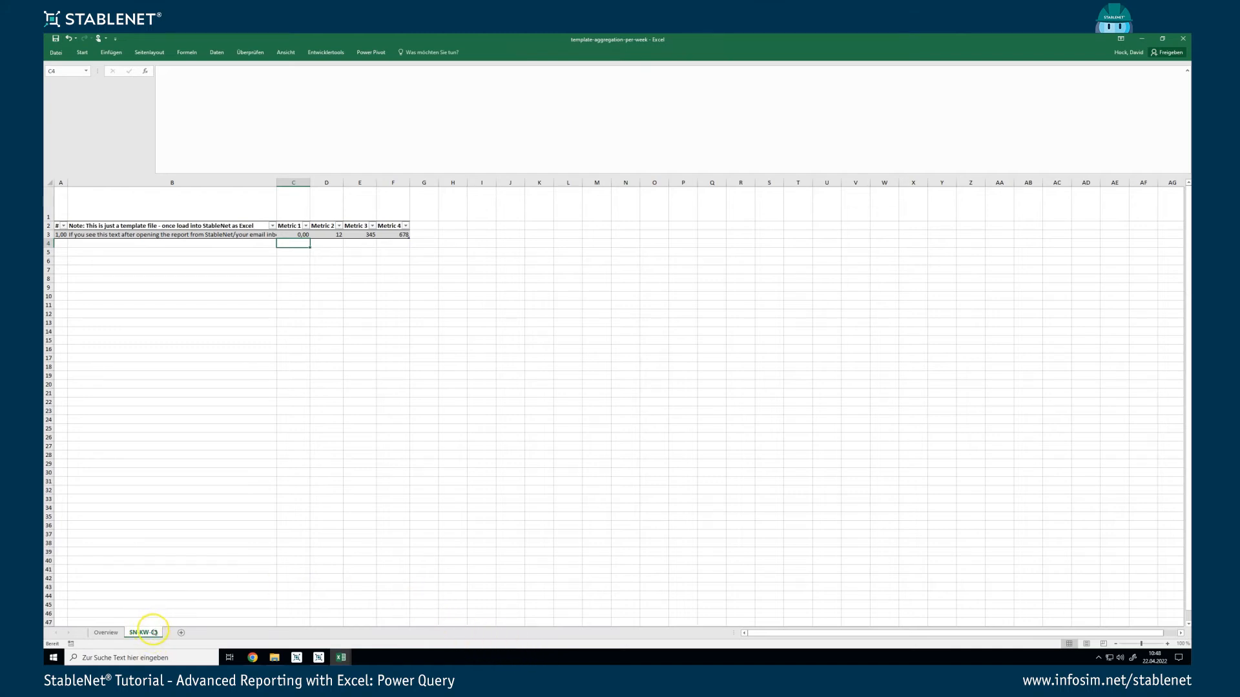
left_click(133, 634)
left_click(120, 225)
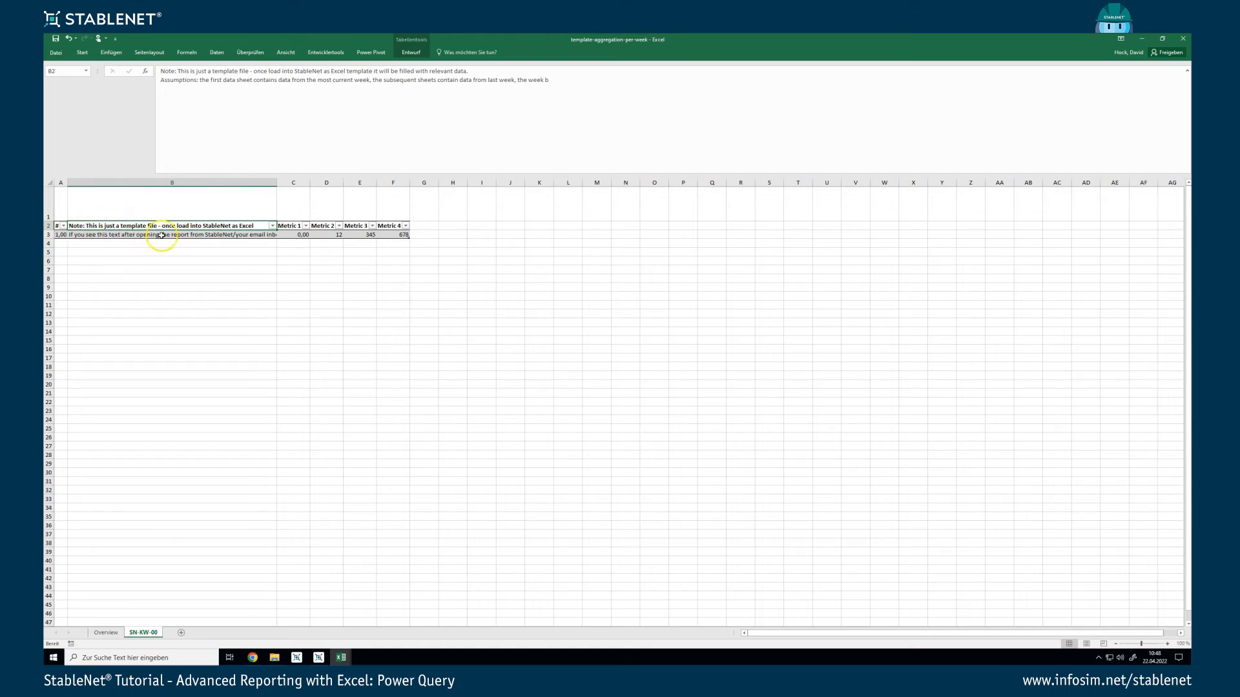
left_click(341, 657)
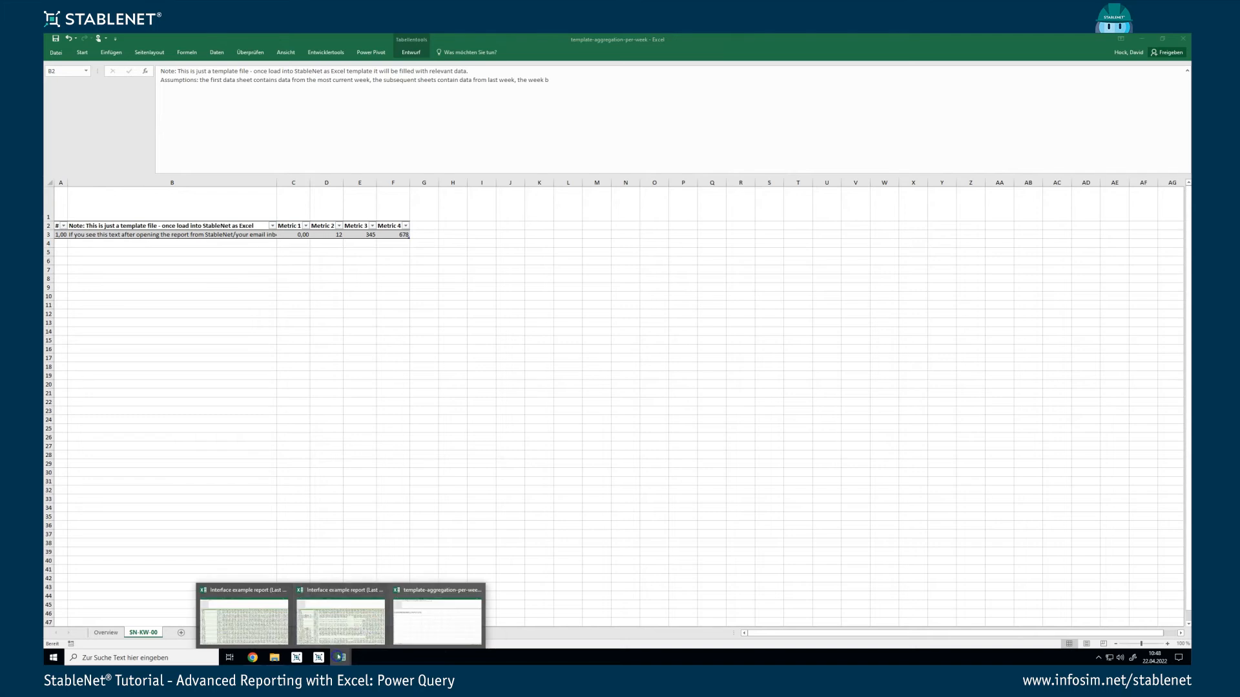
left_click(364, 628)
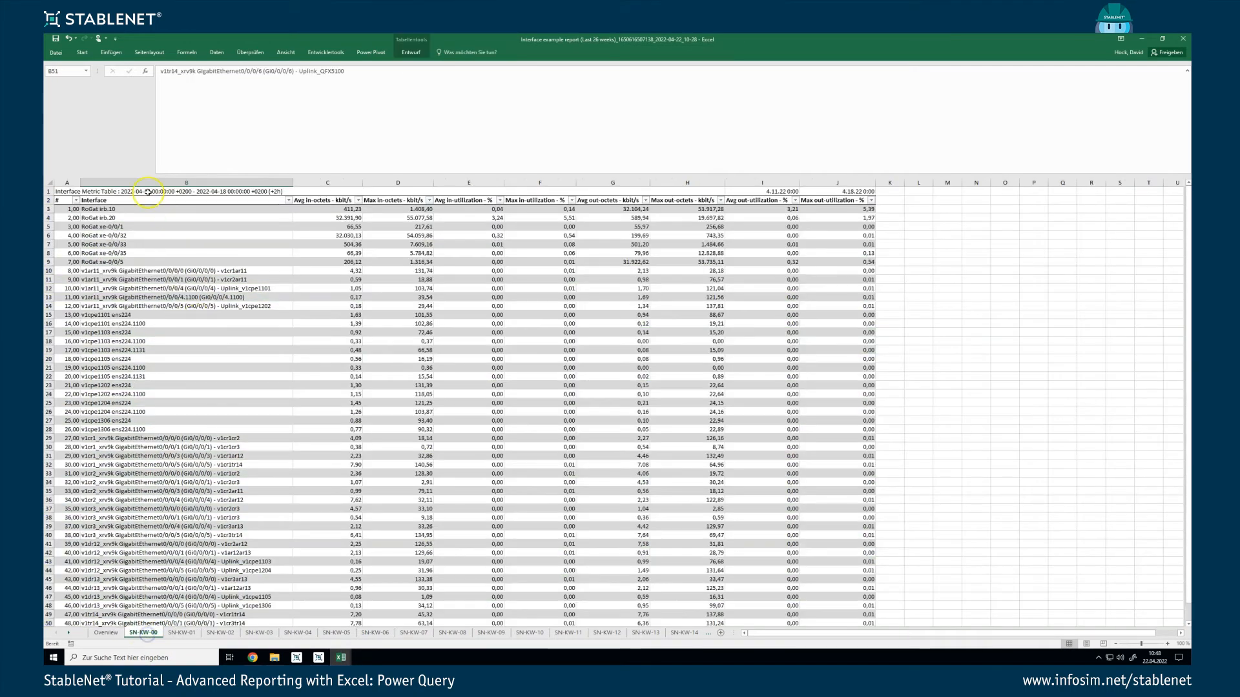
left_click(105, 200)
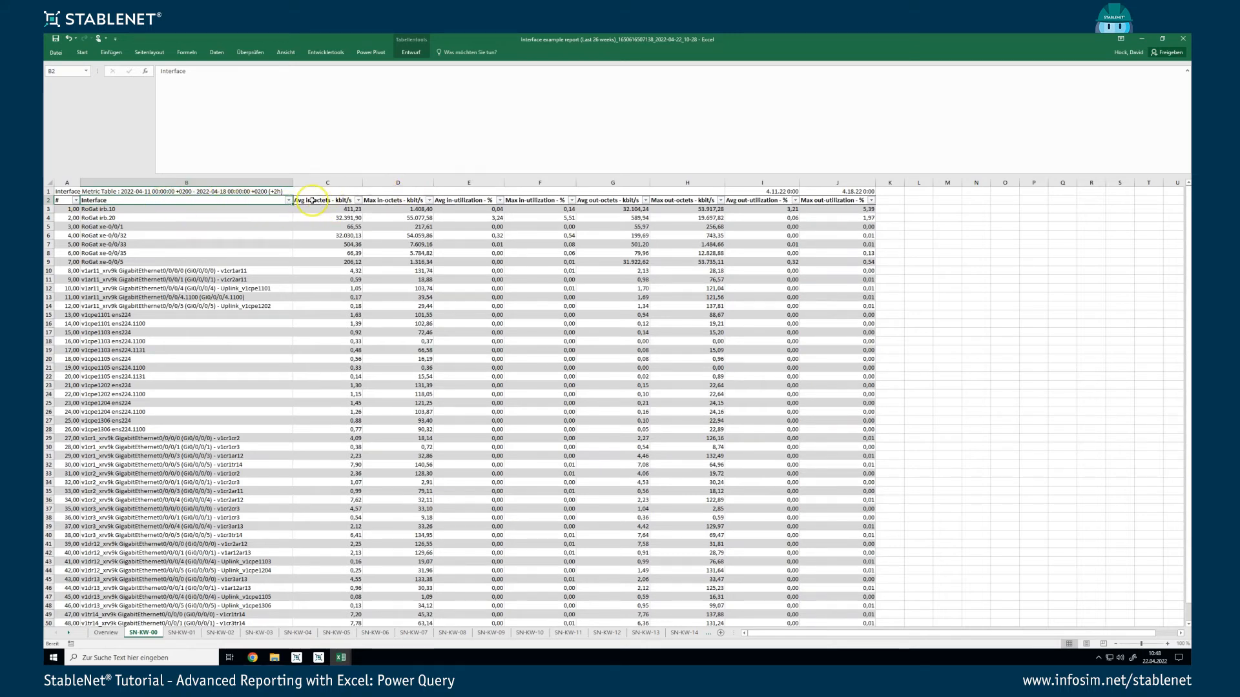
mouse_move(341, 657)
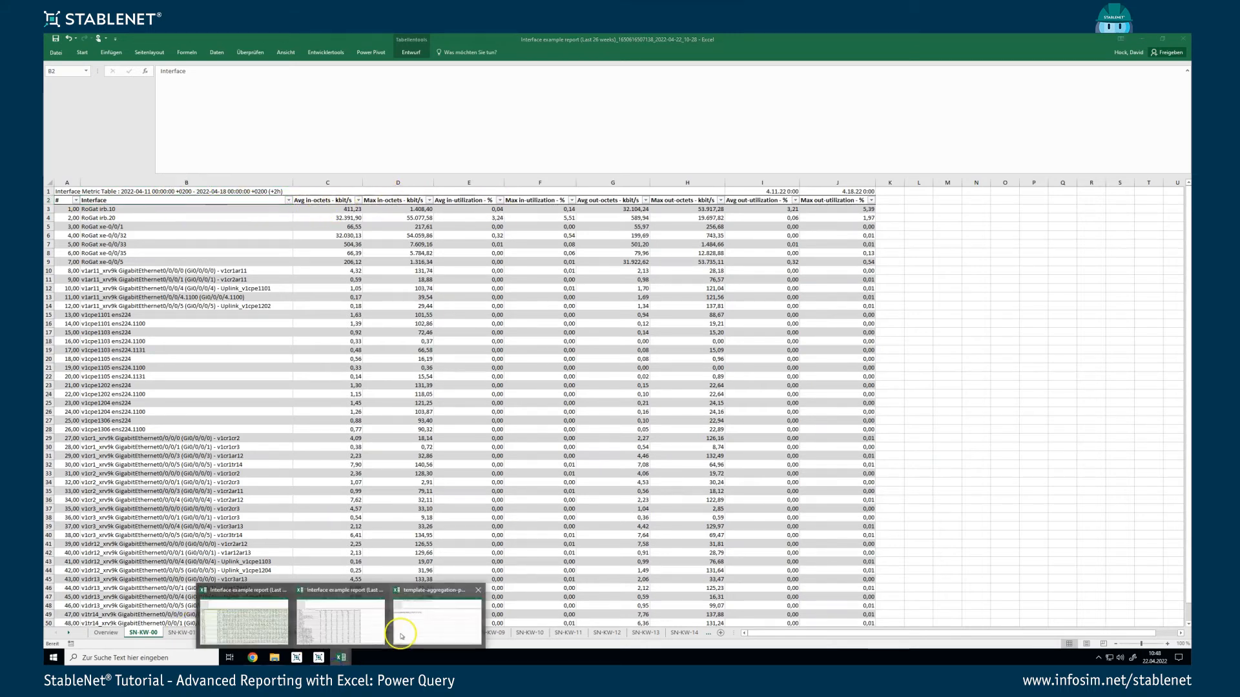
left_click(407, 636)
left_click(291, 226)
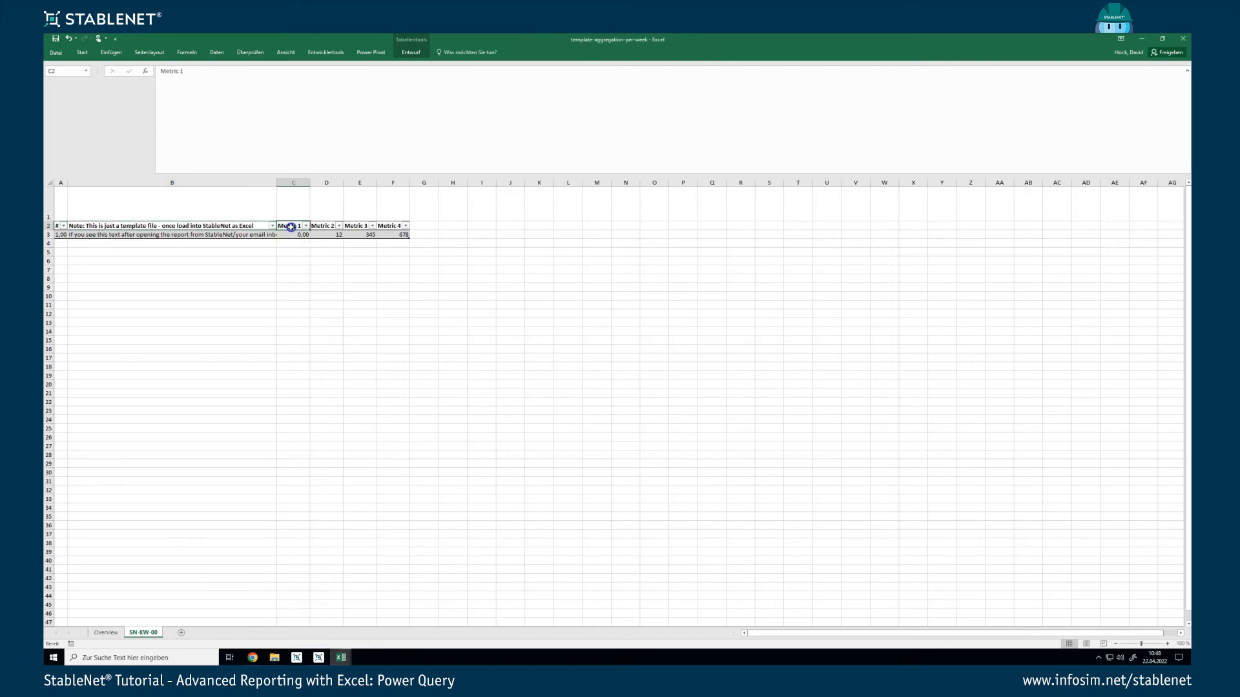
left_click(391, 225)
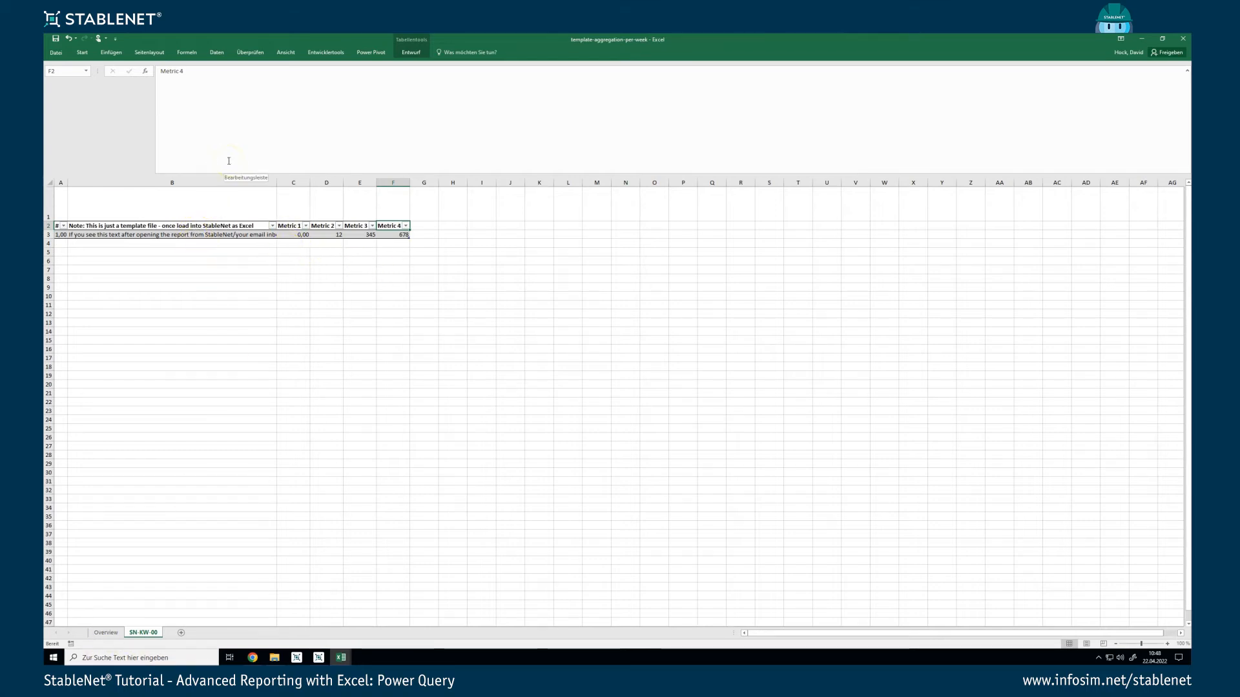
Open the template's AggregationOfWeeks query in the Power Query editor and display its Quelle step.
left_click(217, 51)
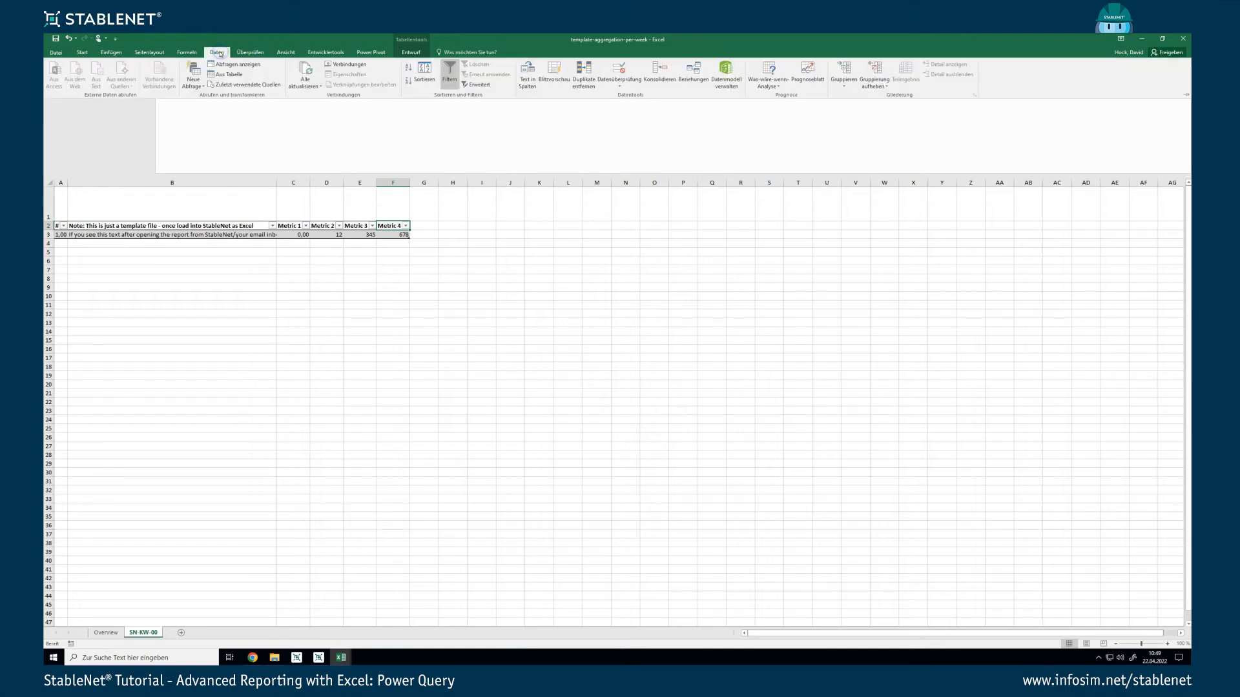
left_click(193, 85)
mouse_move(267, 174)
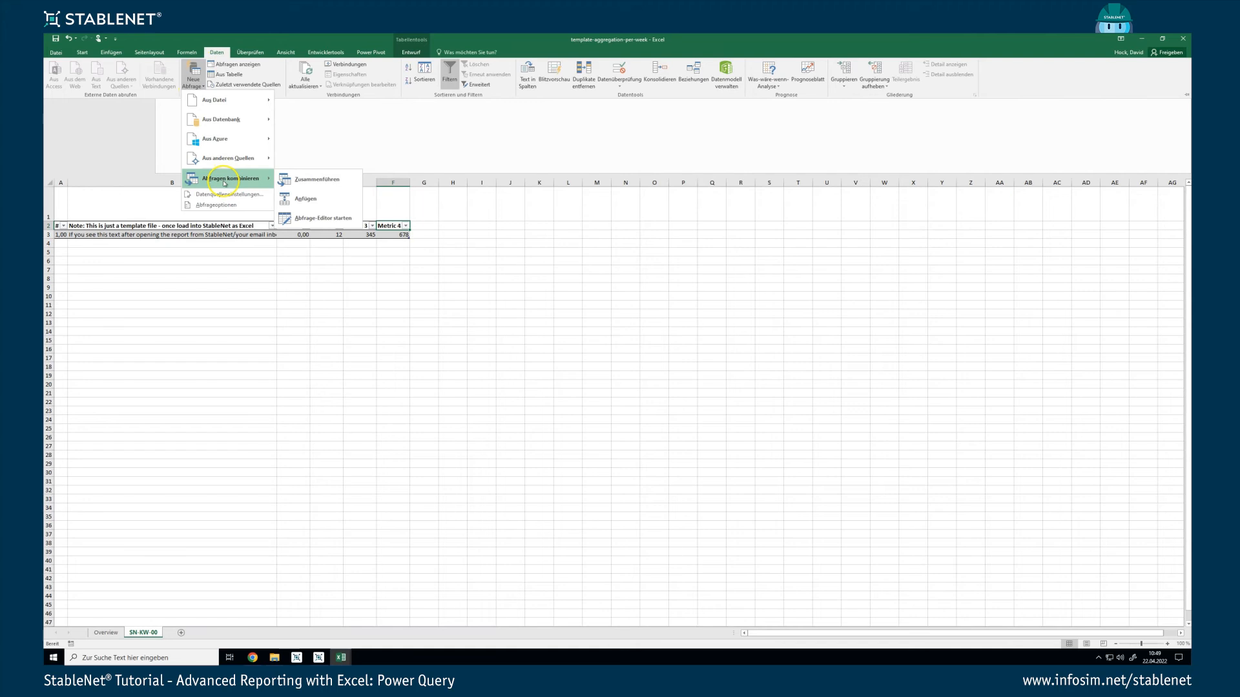
left_click(322, 219)
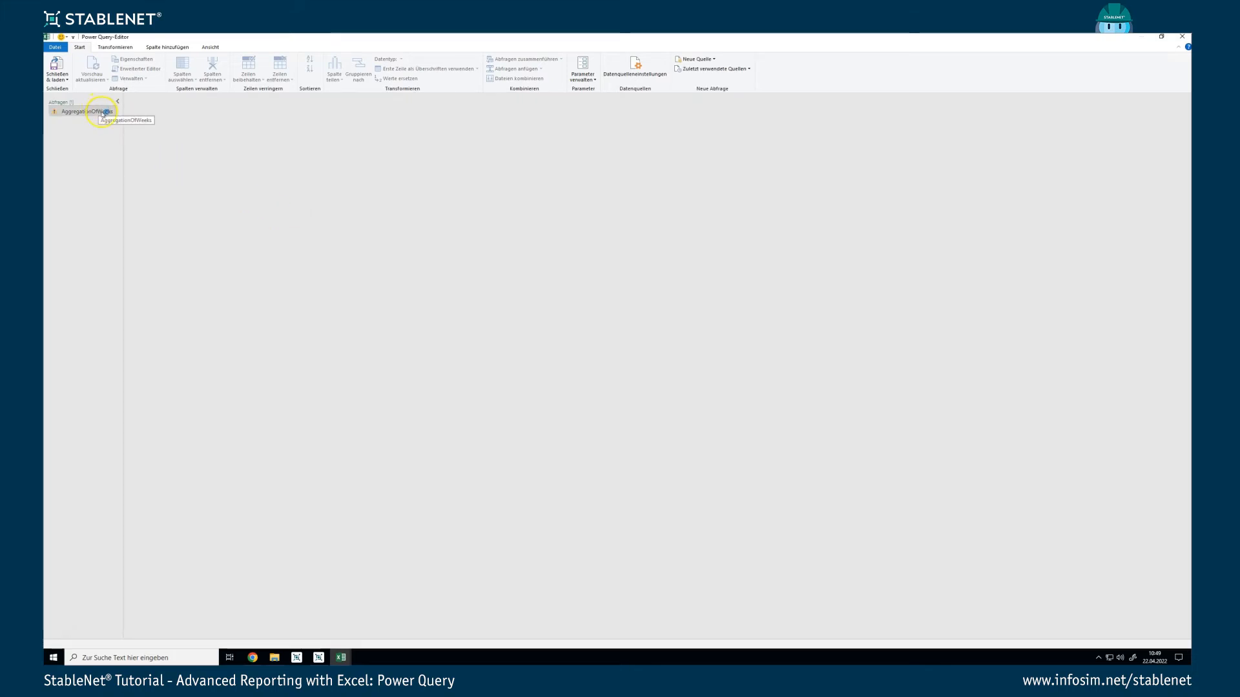
left_click(87, 111)
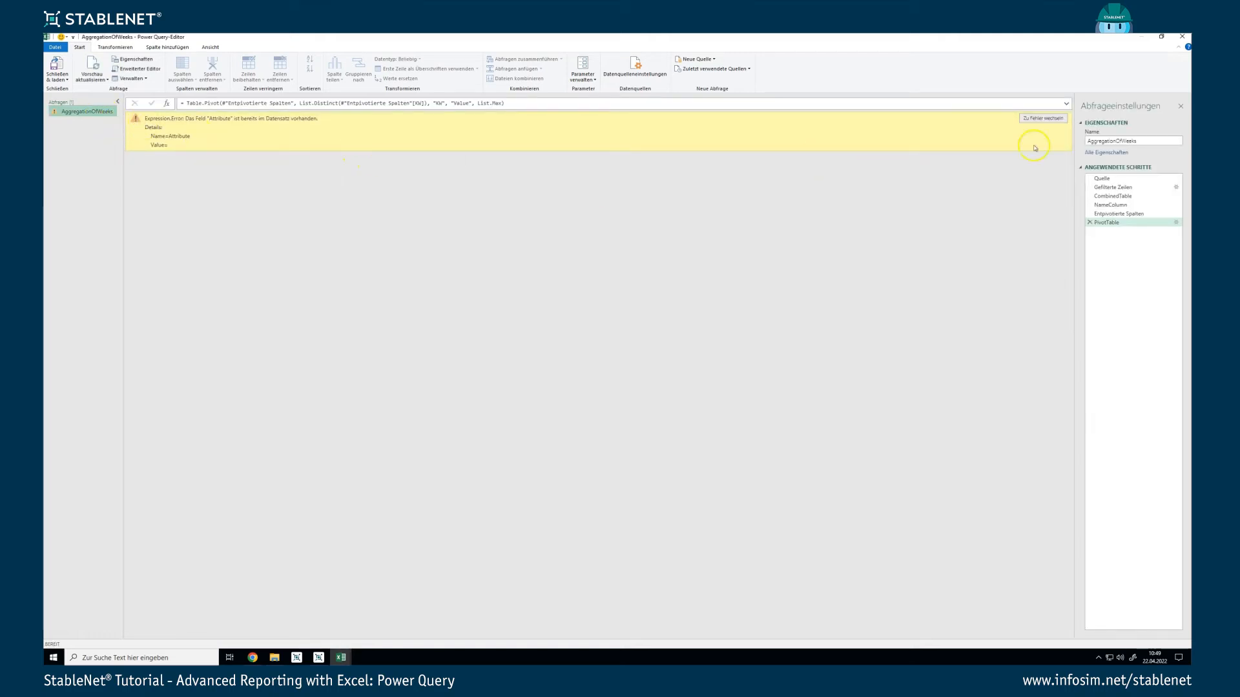
left_click(1106, 179)
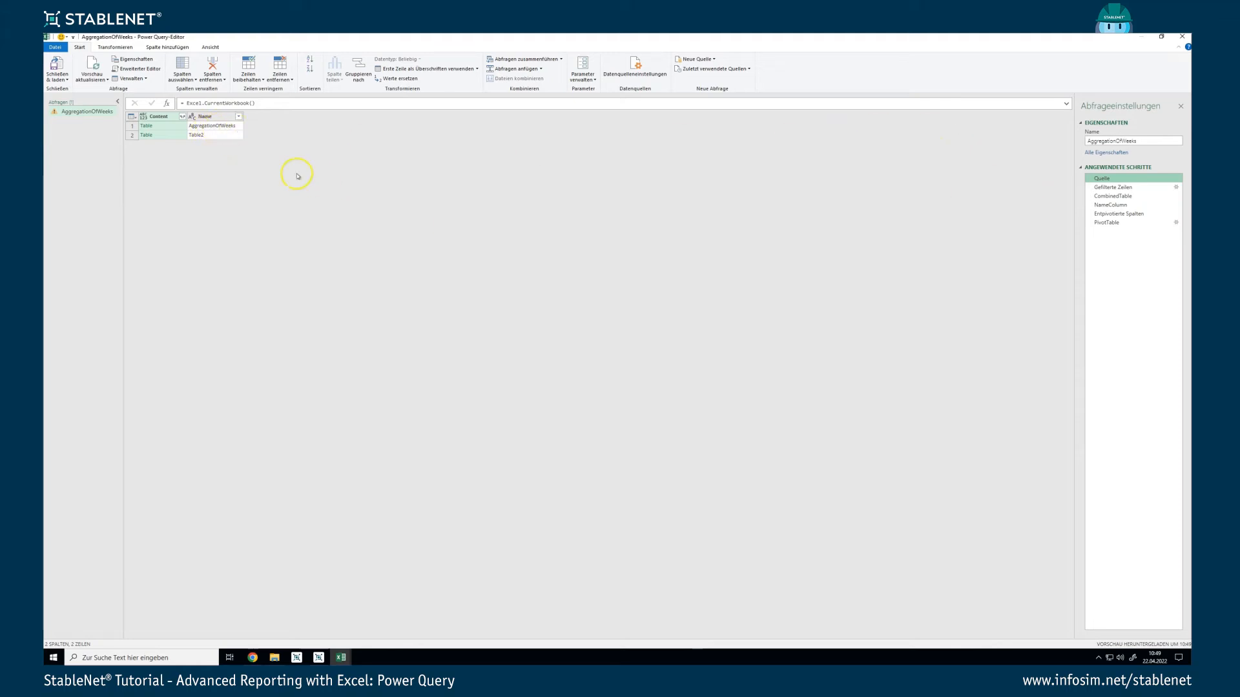
Edit the AggregationOfWeeks query code so the Gefilterte Zeilen step excludes names starting with "Aggregation", and apply it.
left_click(91, 113)
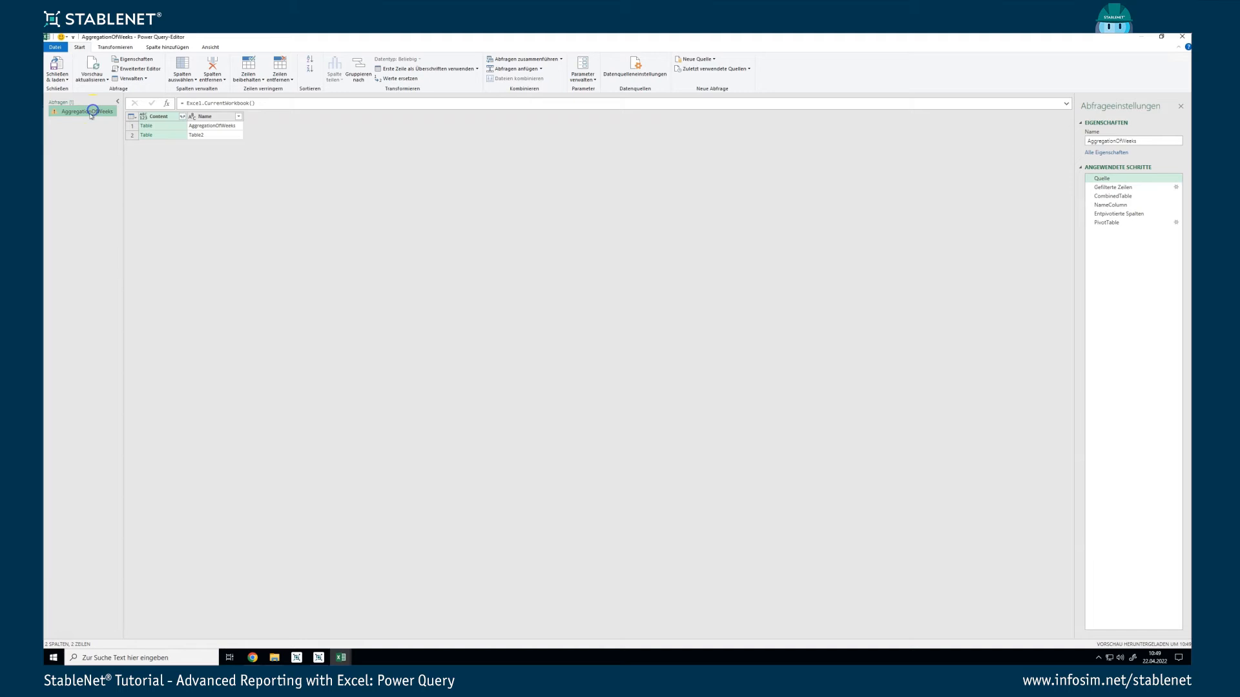
right_click(89, 113)
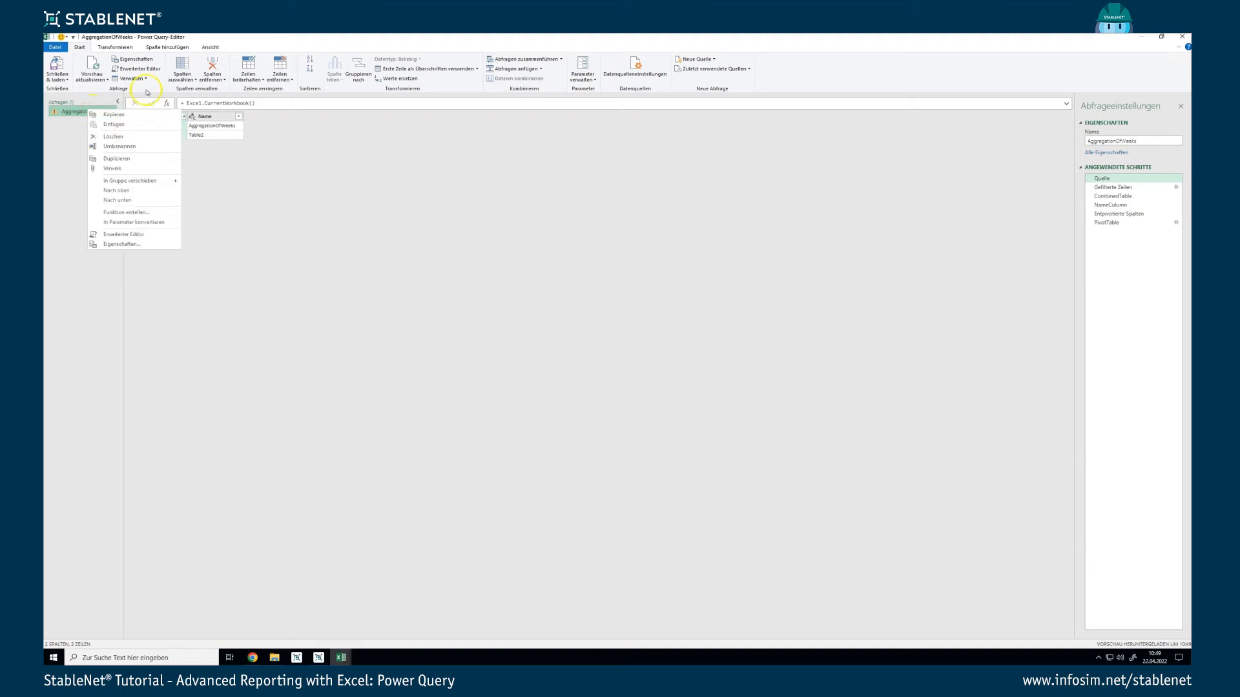
left_click(145, 69)
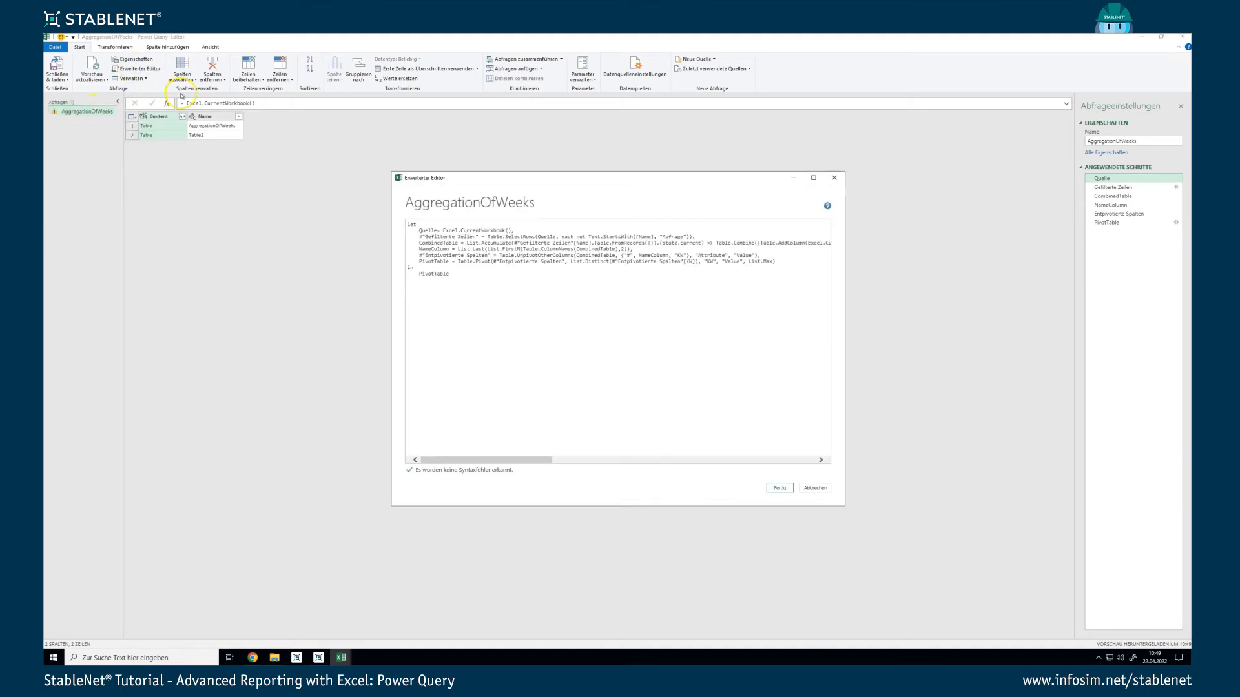
double_click(673, 237)
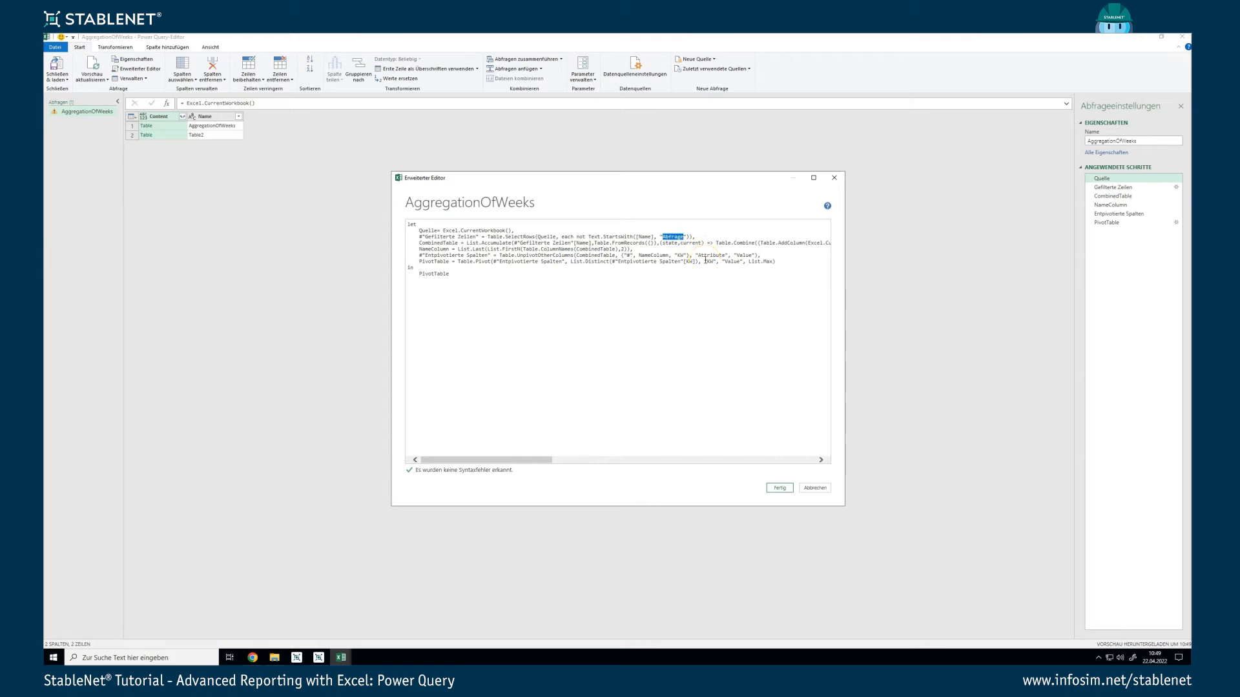
type("#")
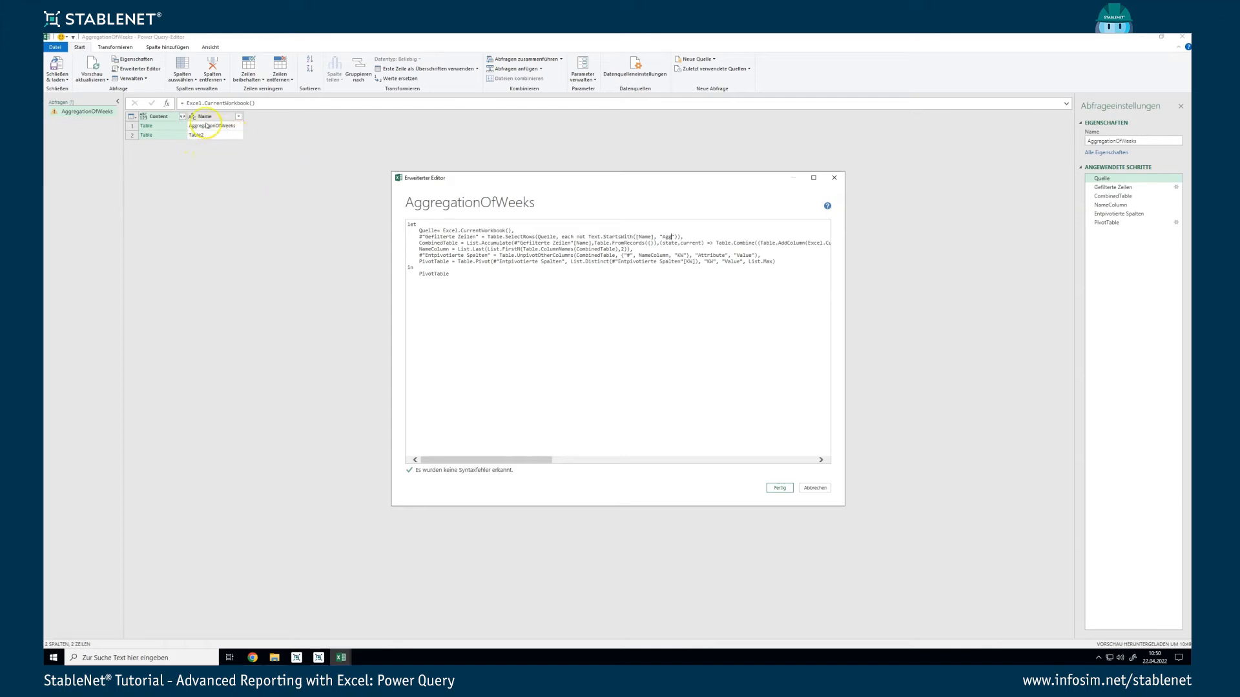
double_click(665, 237)
type("Aggregation")
left_click(779, 487)
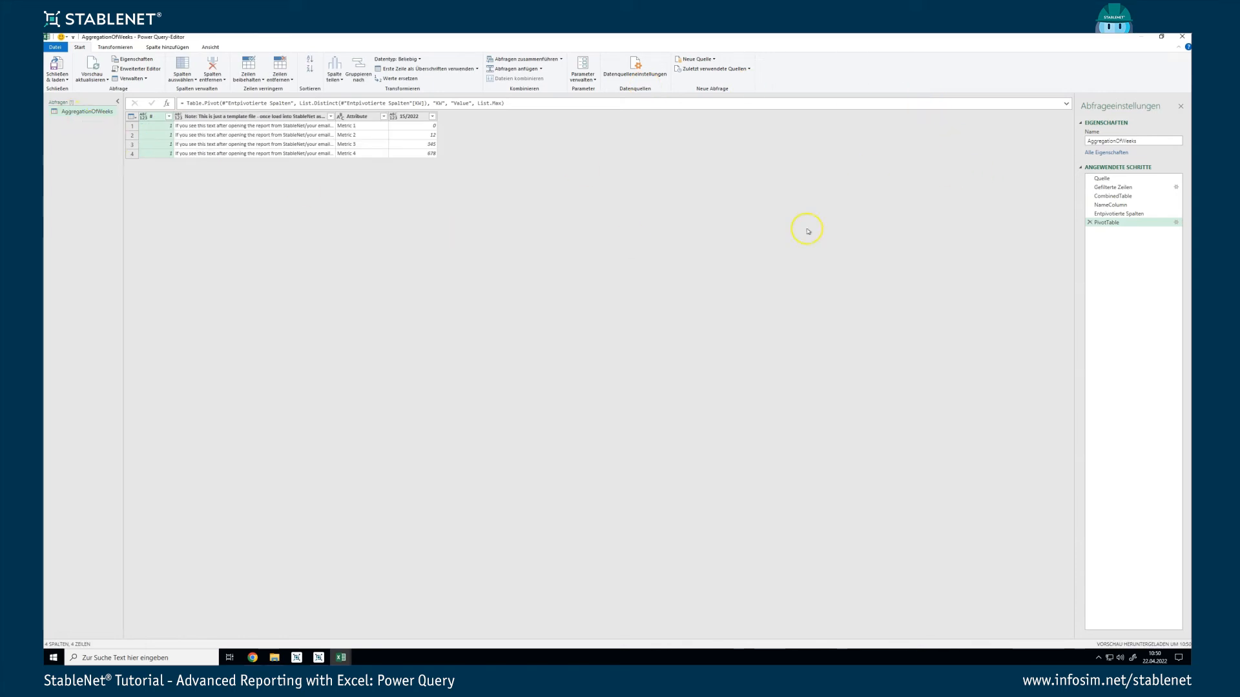
Examine the Quelle, Gefilterte Zeilen, CombinedTable and NameColumn steps of the AggregationOfWeeks query one after another.
left_click(1102, 180)
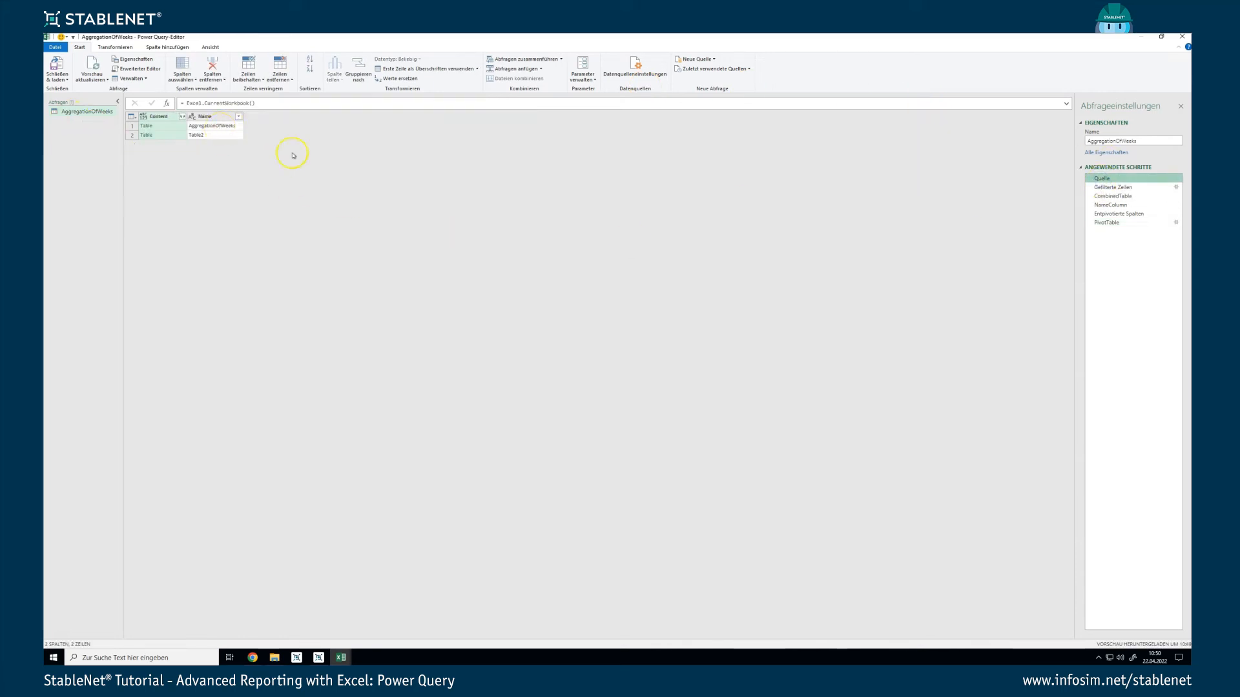
left_click(1113, 188)
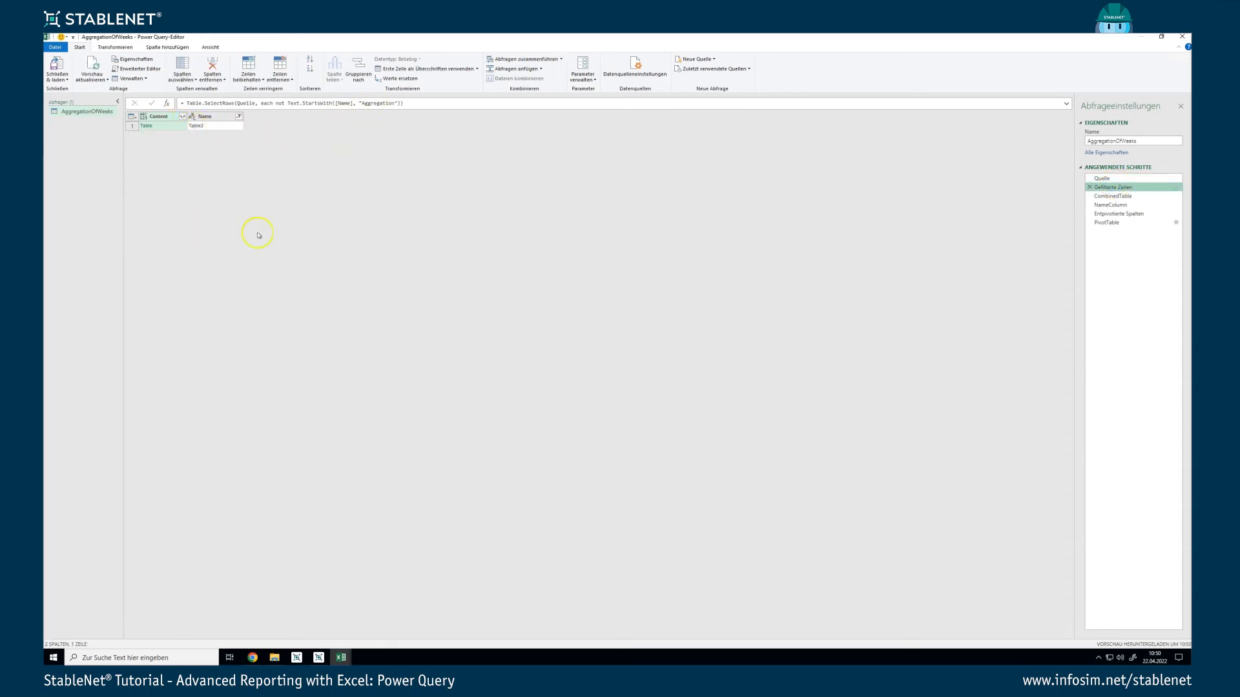
left_click(1119, 196)
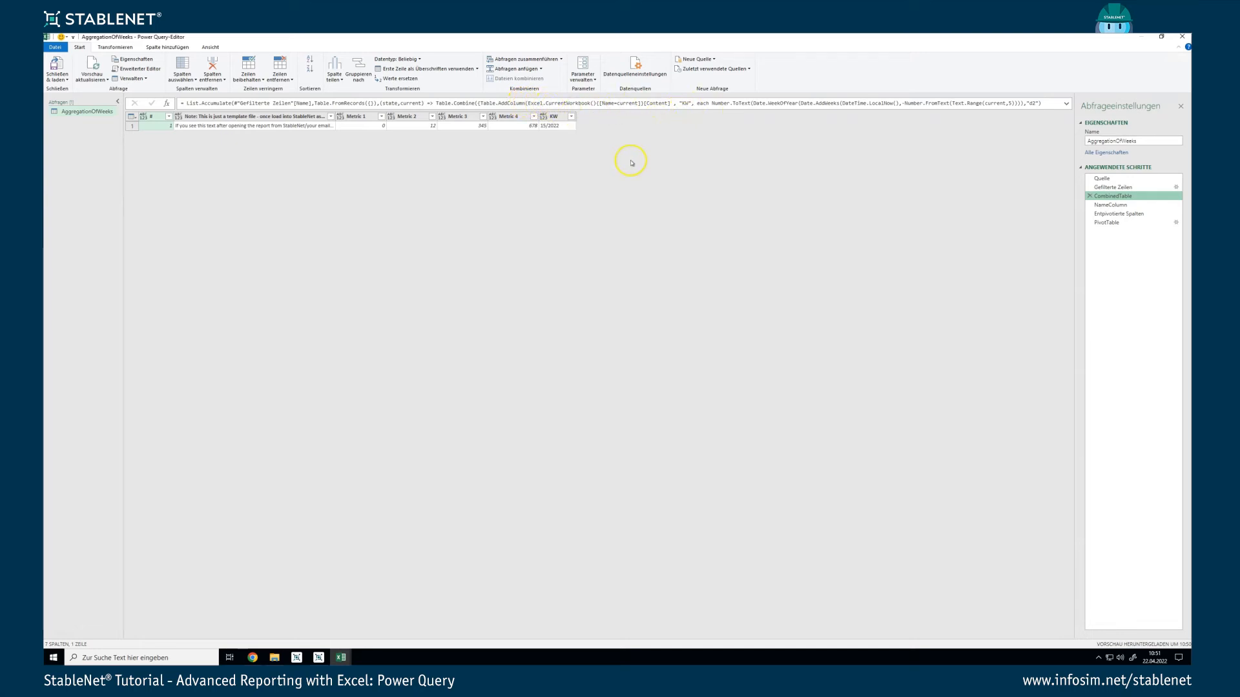
left_click(1124, 205)
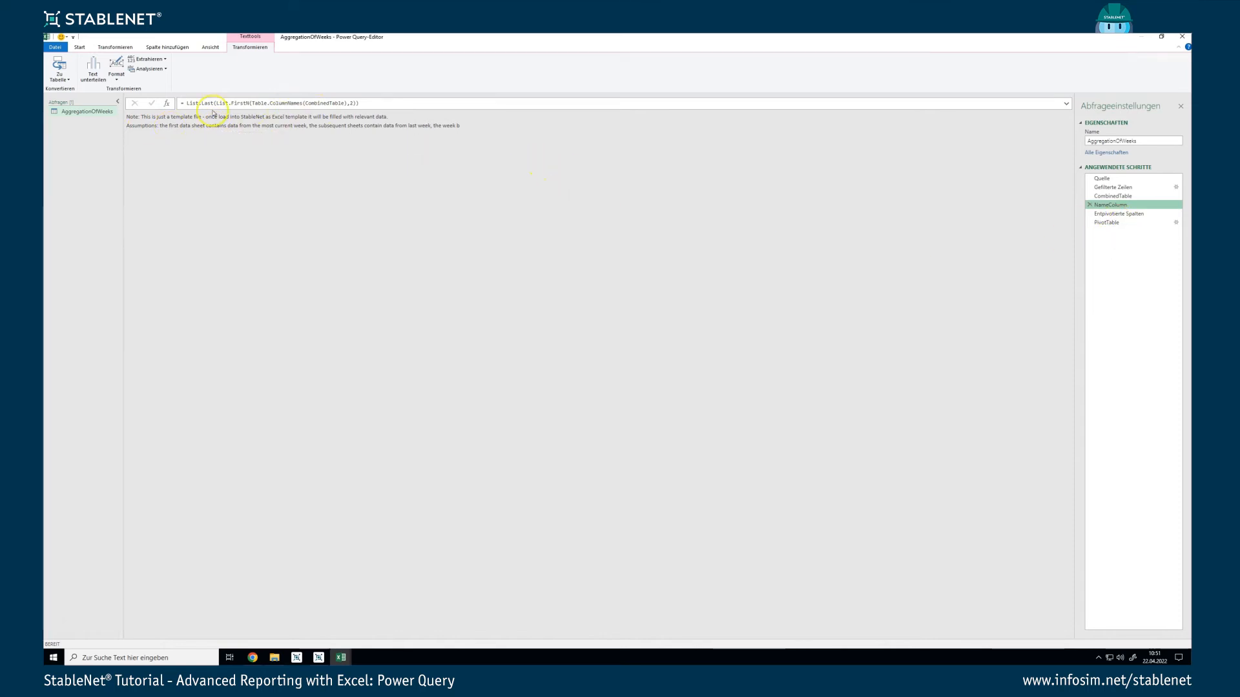
Check the second column header on the Interface example report's SN-KW-00 sheet, and return to the AggregationOfWeeks query editor.
left_click(341, 657)
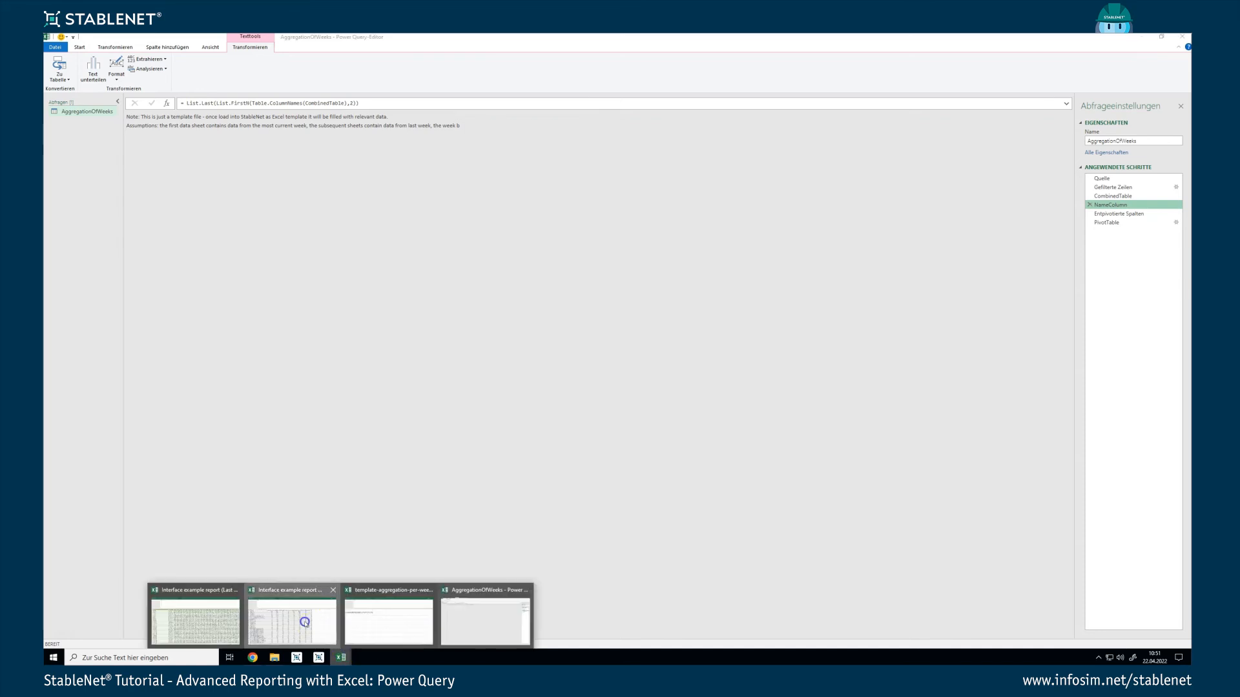
left_click(294, 621)
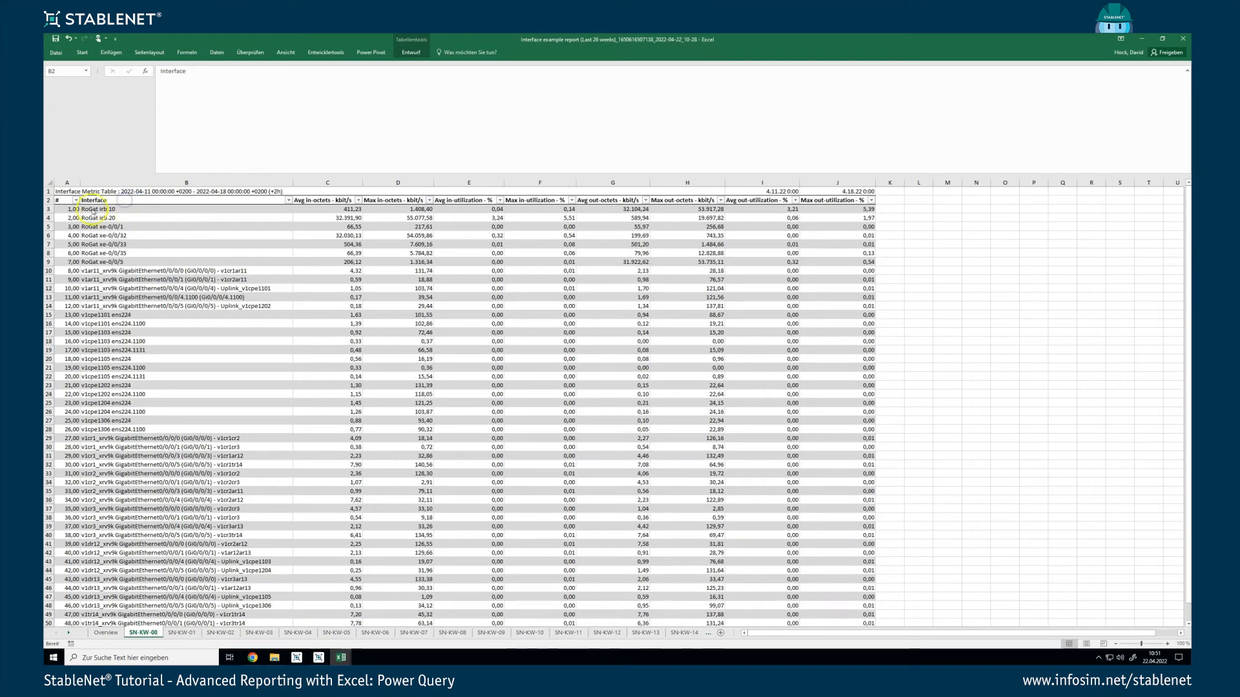
left_click(342, 658)
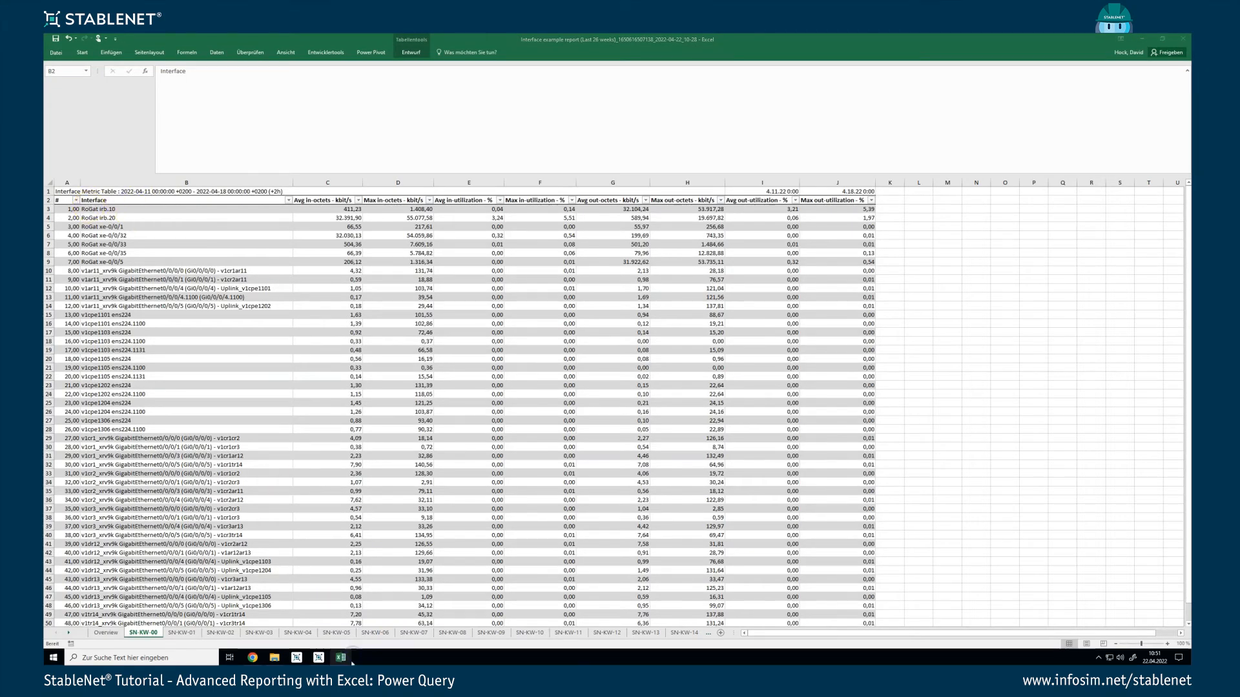
left_click(484, 621)
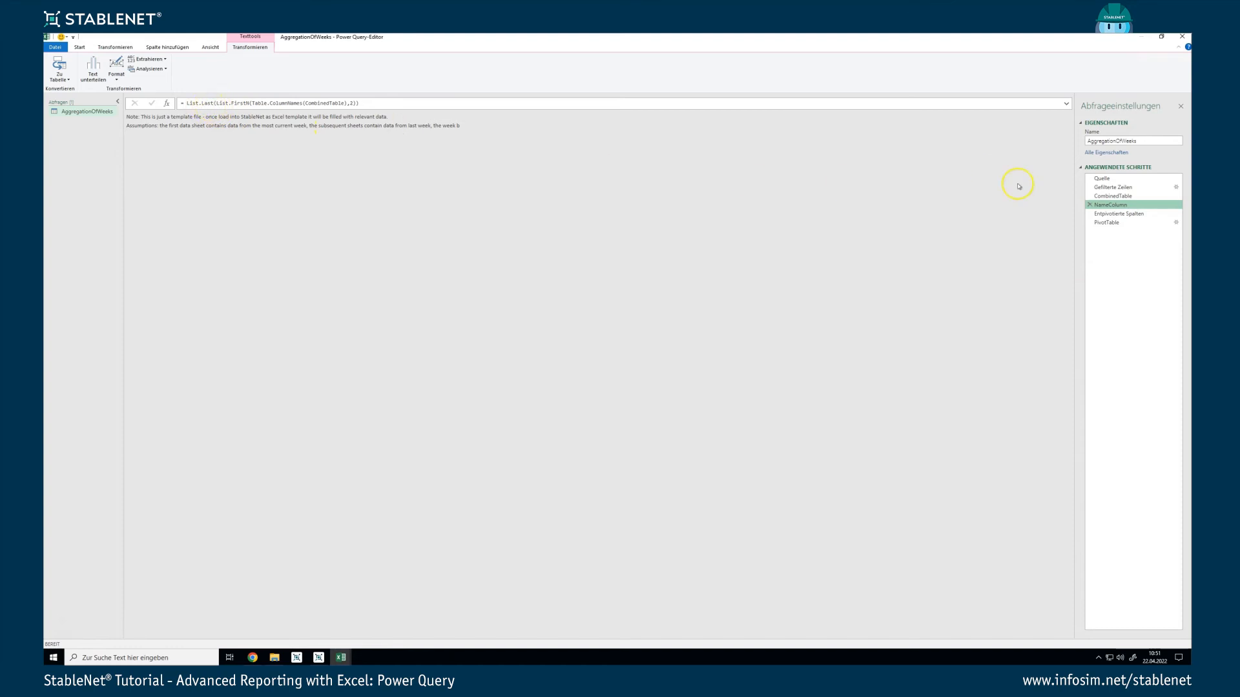
Review the Entpivotierte Spalten and PivotTable steps, and close and load the AggregationOfWeeks query into the template workbook.
left_click(1119, 214)
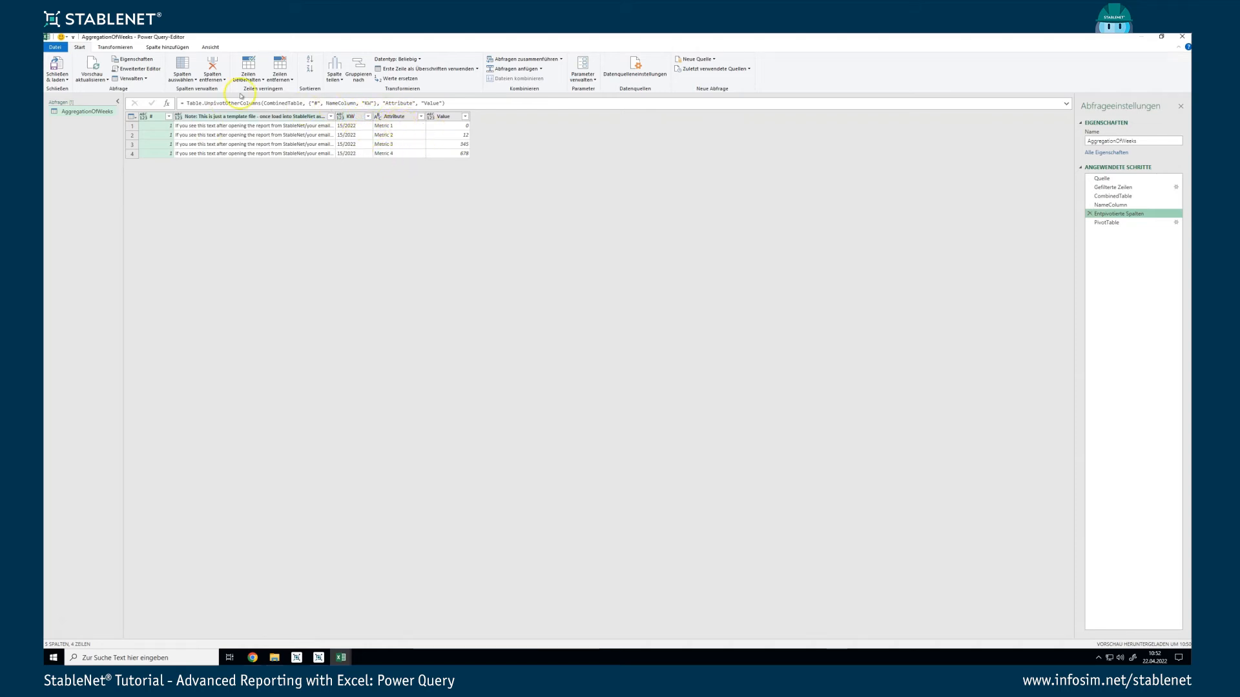
left_click(1104, 223)
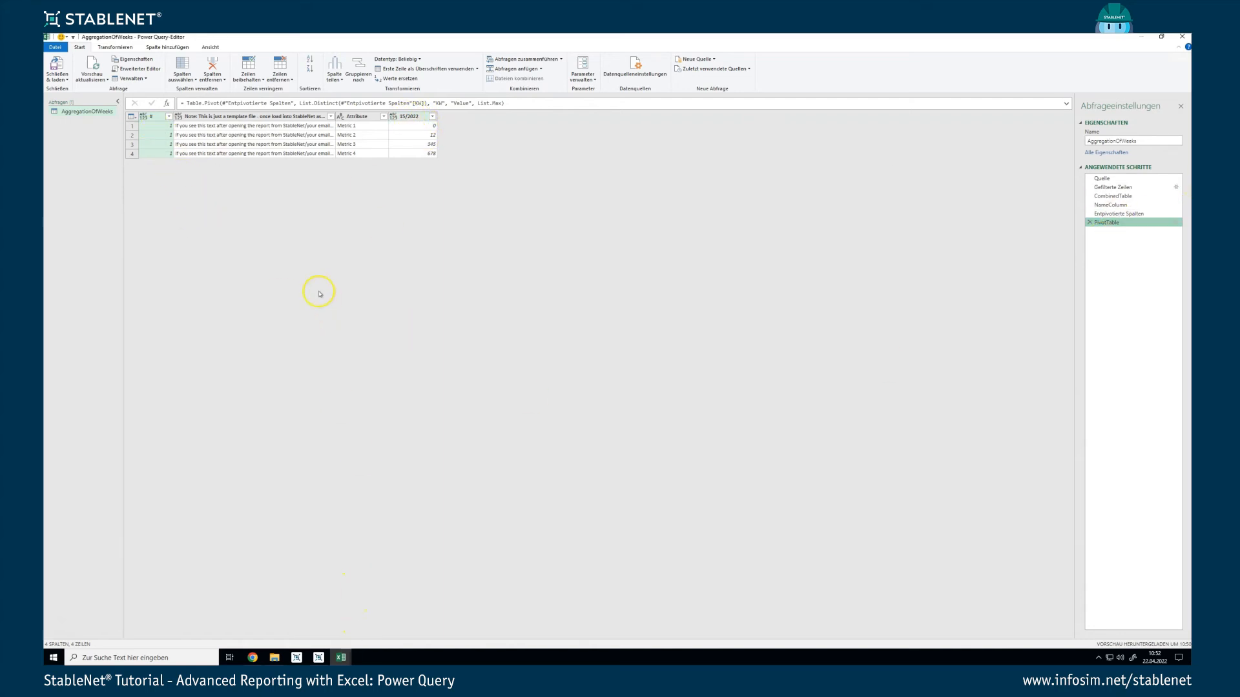
left_click(60, 78)
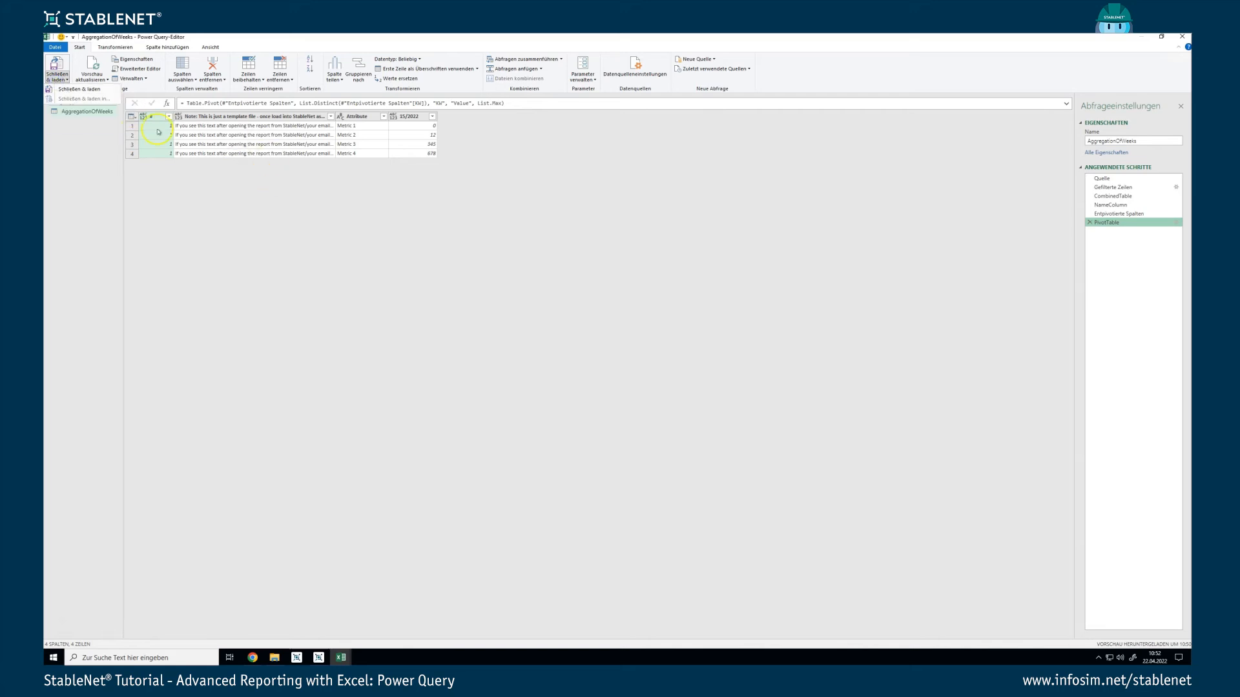
left_click(70, 89)
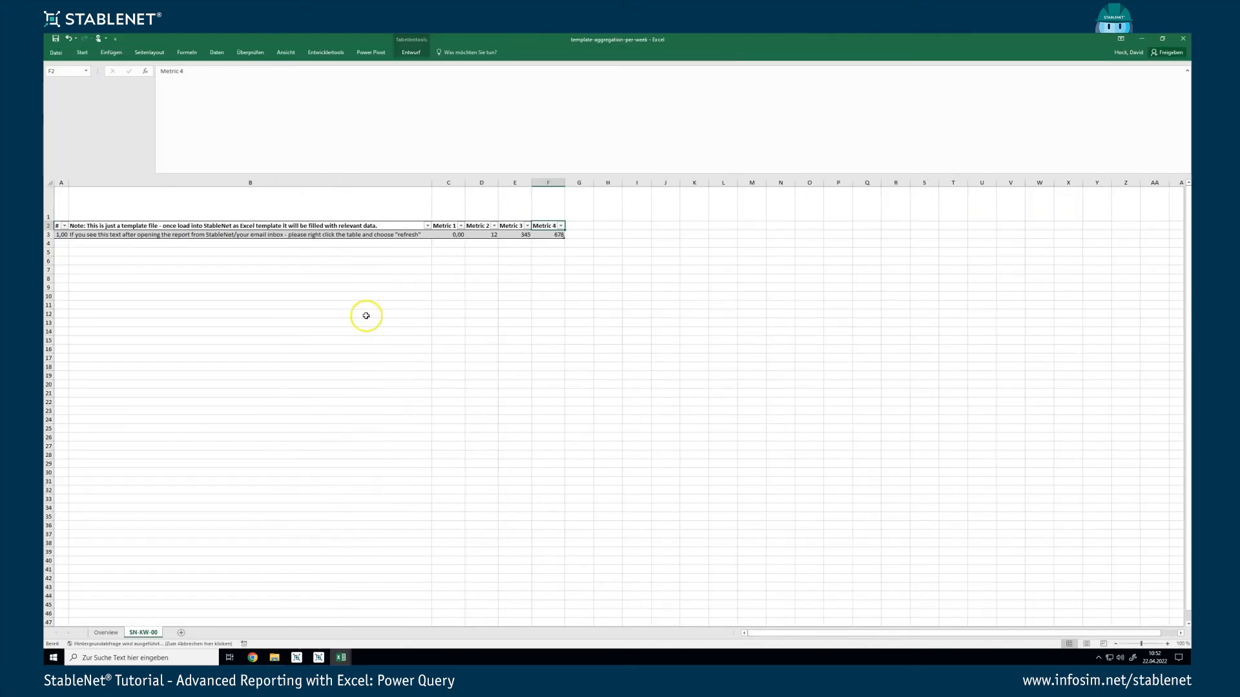
Switch to the Interface example report (Last 26 weeks) workbook and open its Abfrage1 query in the Power Query editor.
left_click(341, 657)
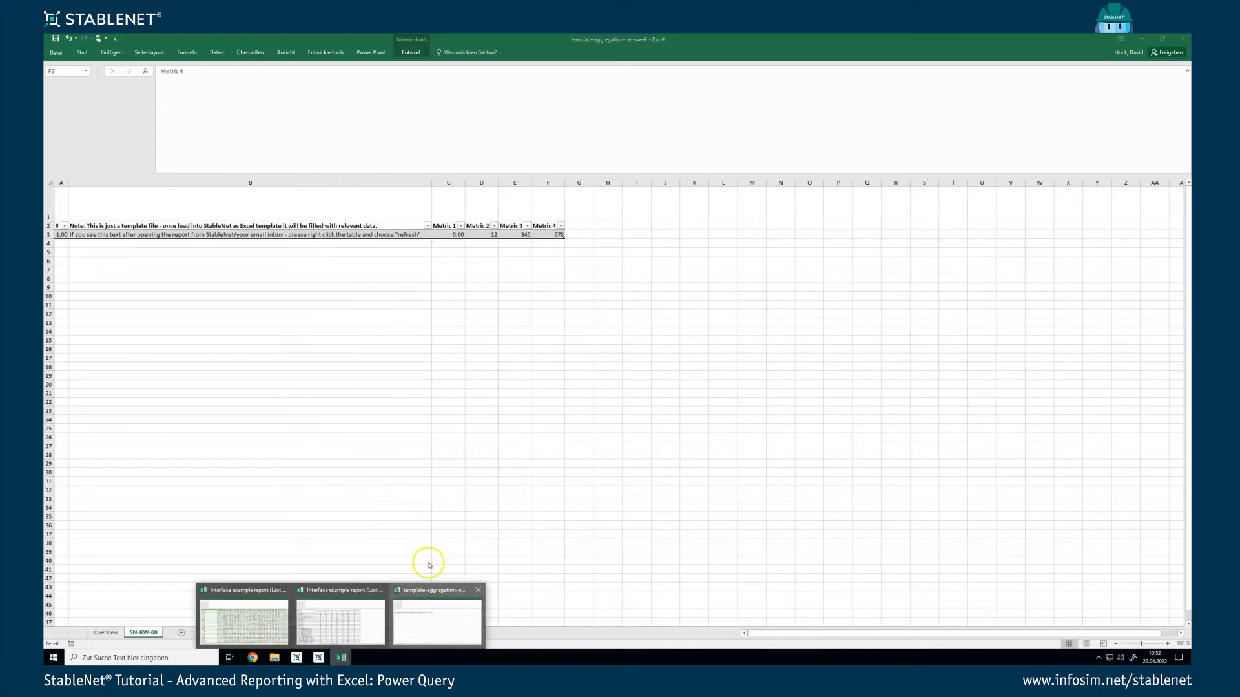
left_click(341, 610)
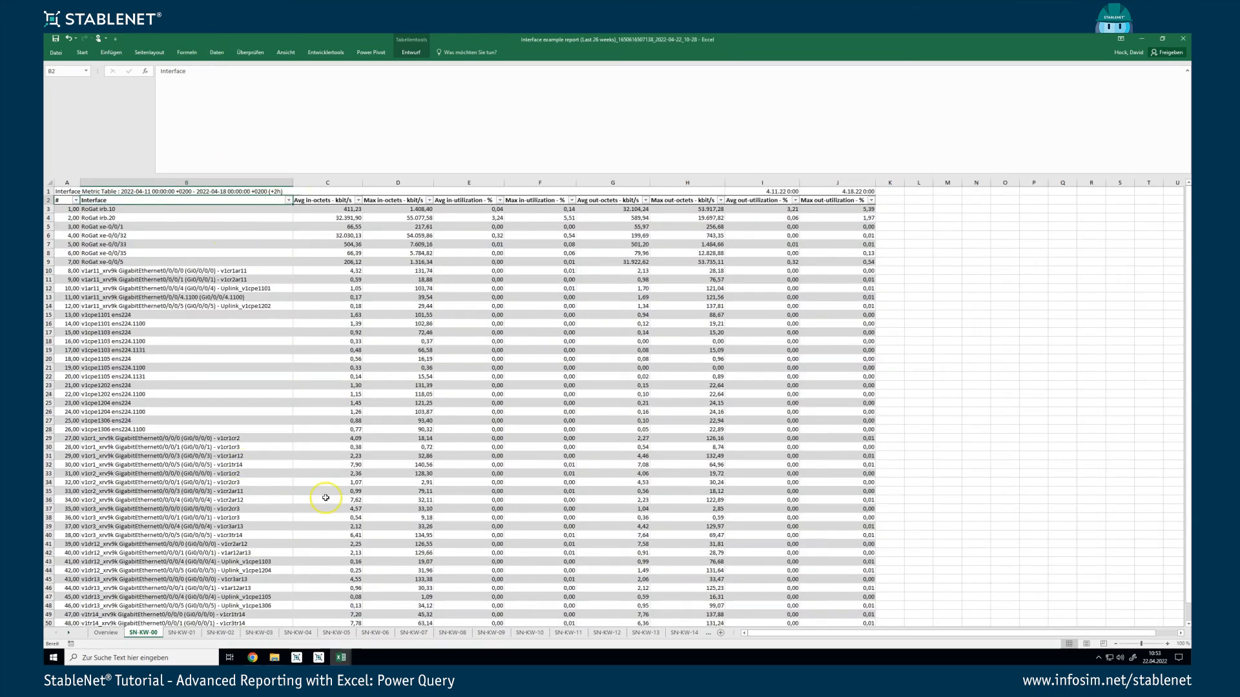
left_click(219, 51)
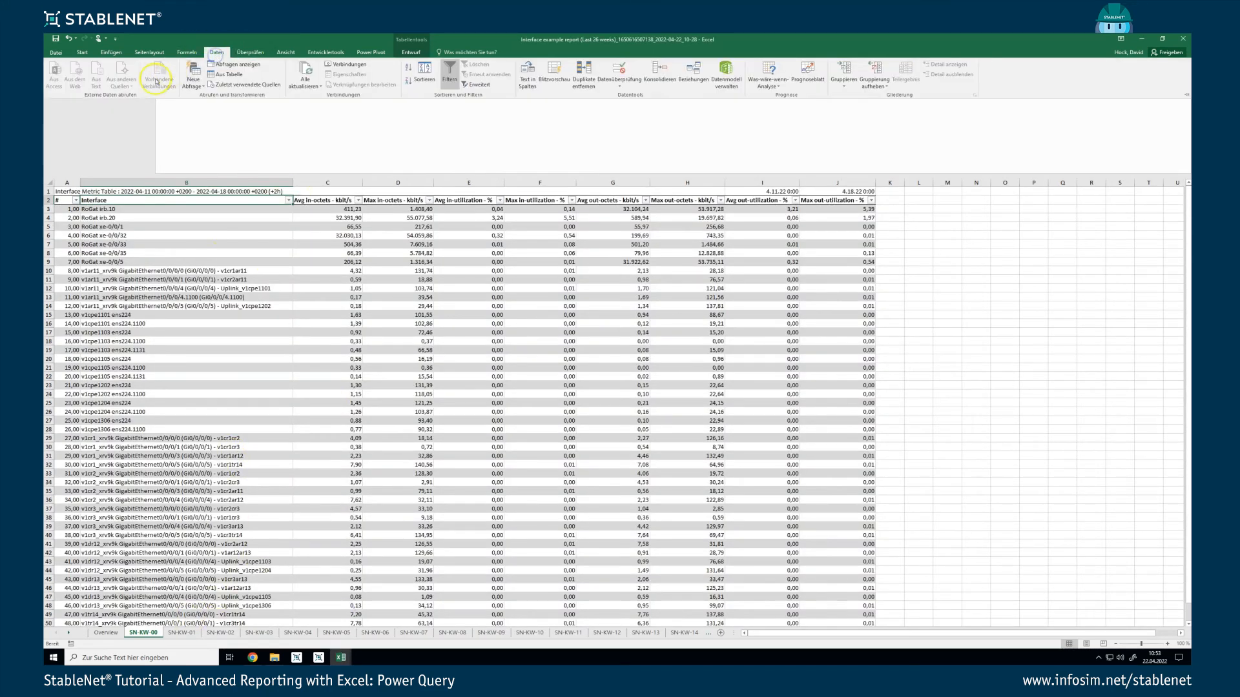
left_click(193, 81)
mouse_move(239, 178)
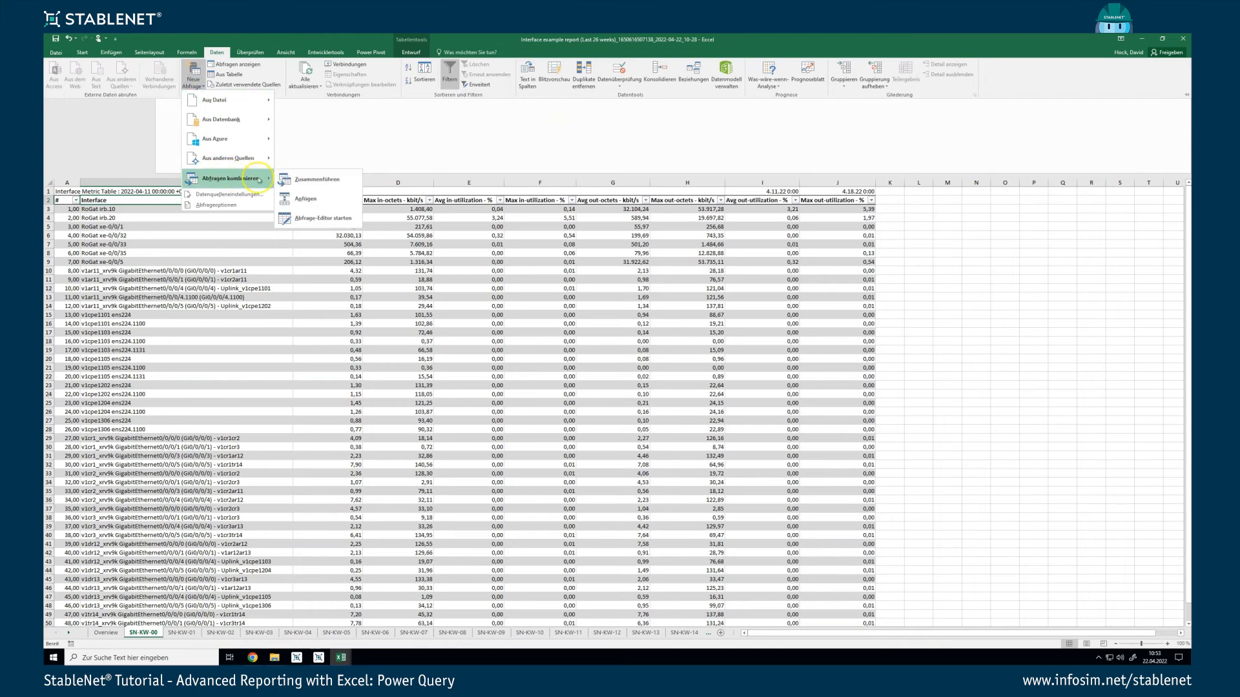
left_click(315, 217)
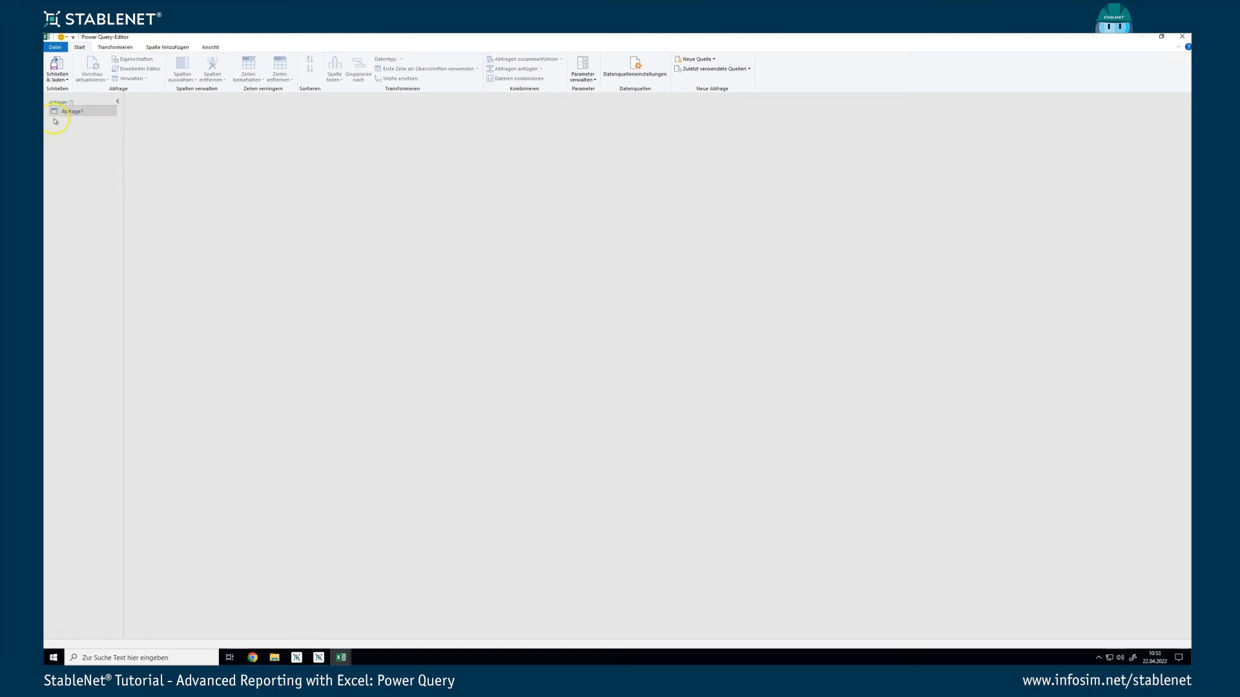
left_click(82, 111)
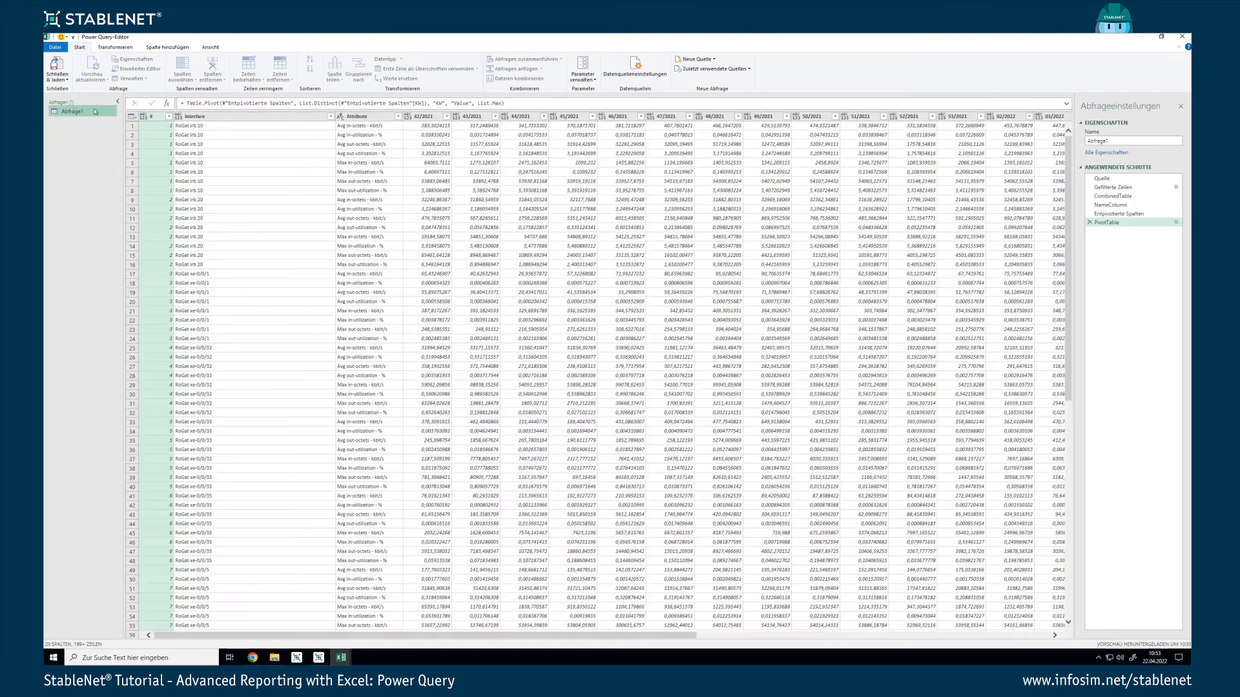
Examine Abfrage1's Quelle, Gefilterte Zeilen and CombinedTable steps, looking through the combined rows and their KW week values.
left_click(1091, 197)
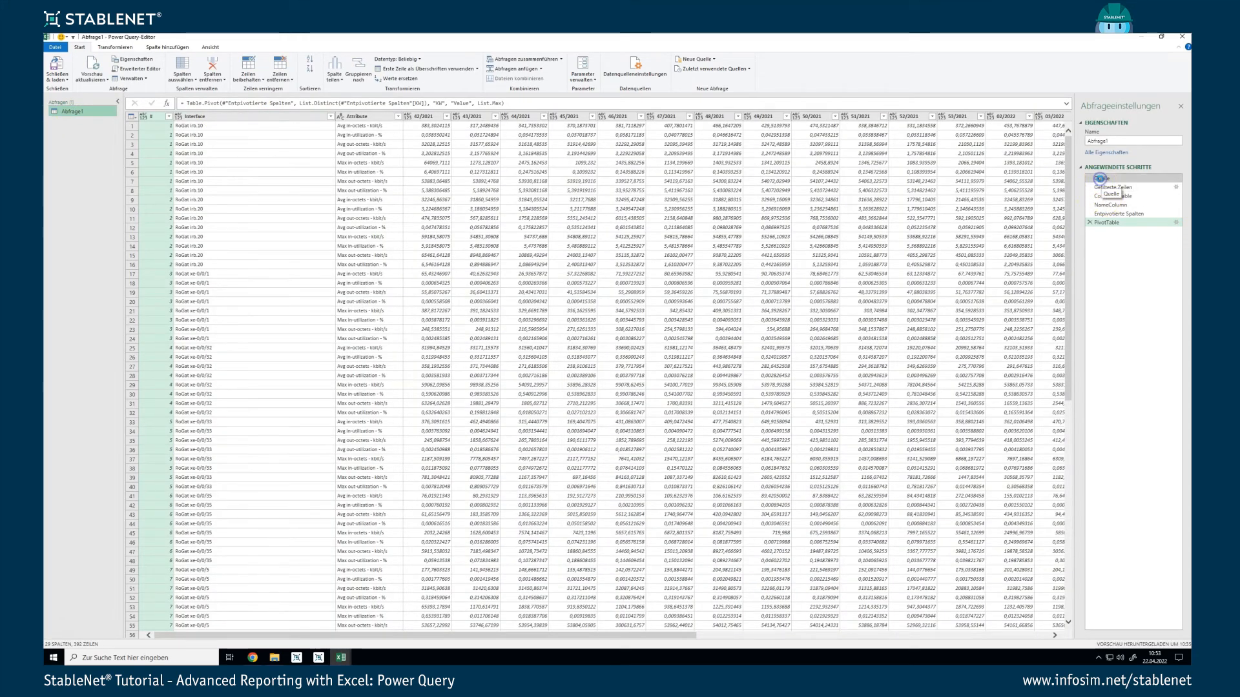
left_click(1101, 179)
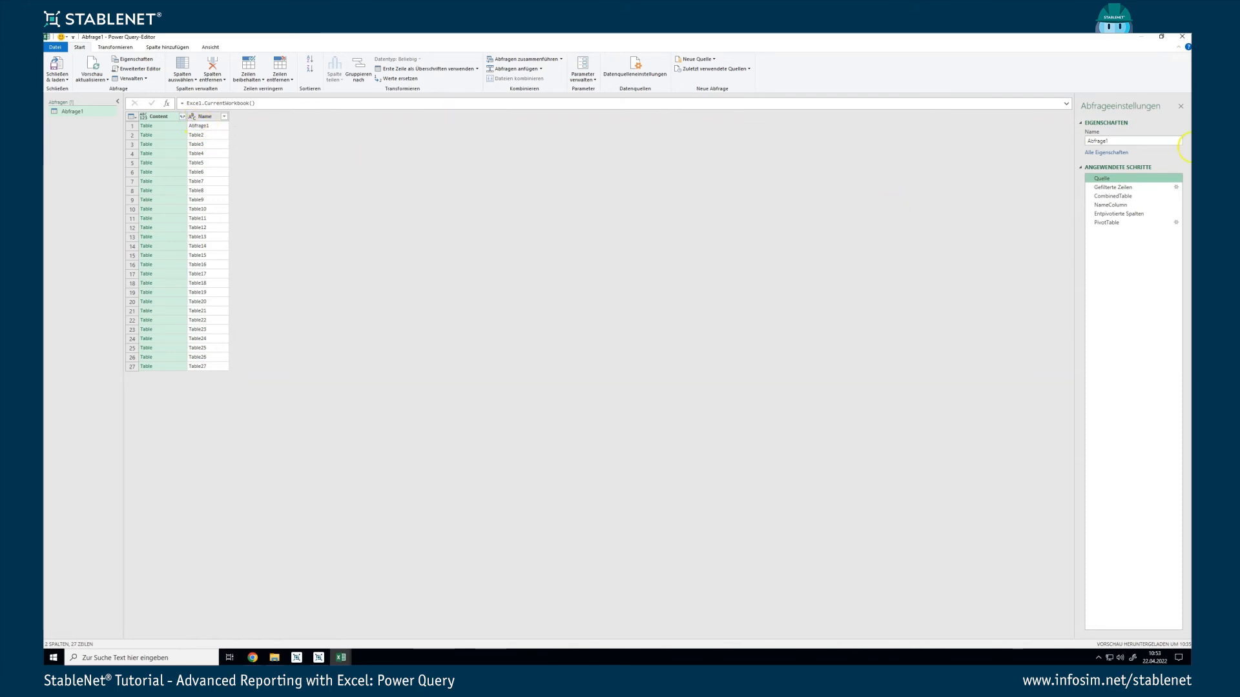
left_click(1114, 187)
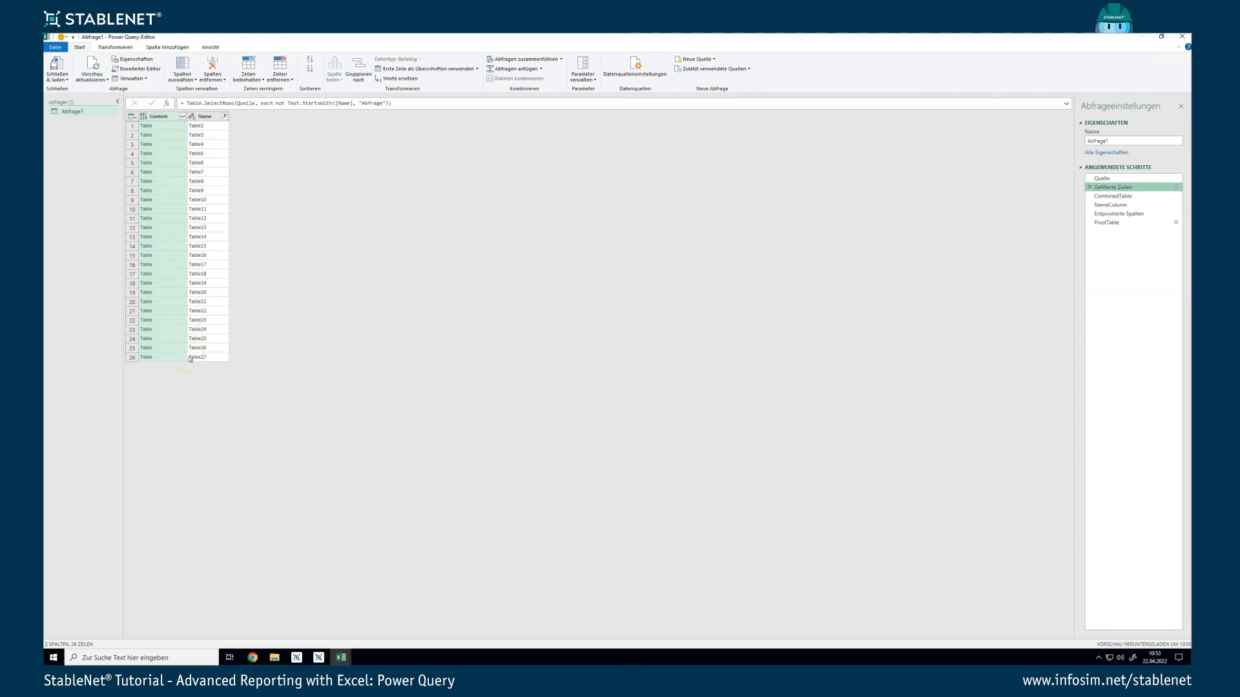
left_click(1127, 195)
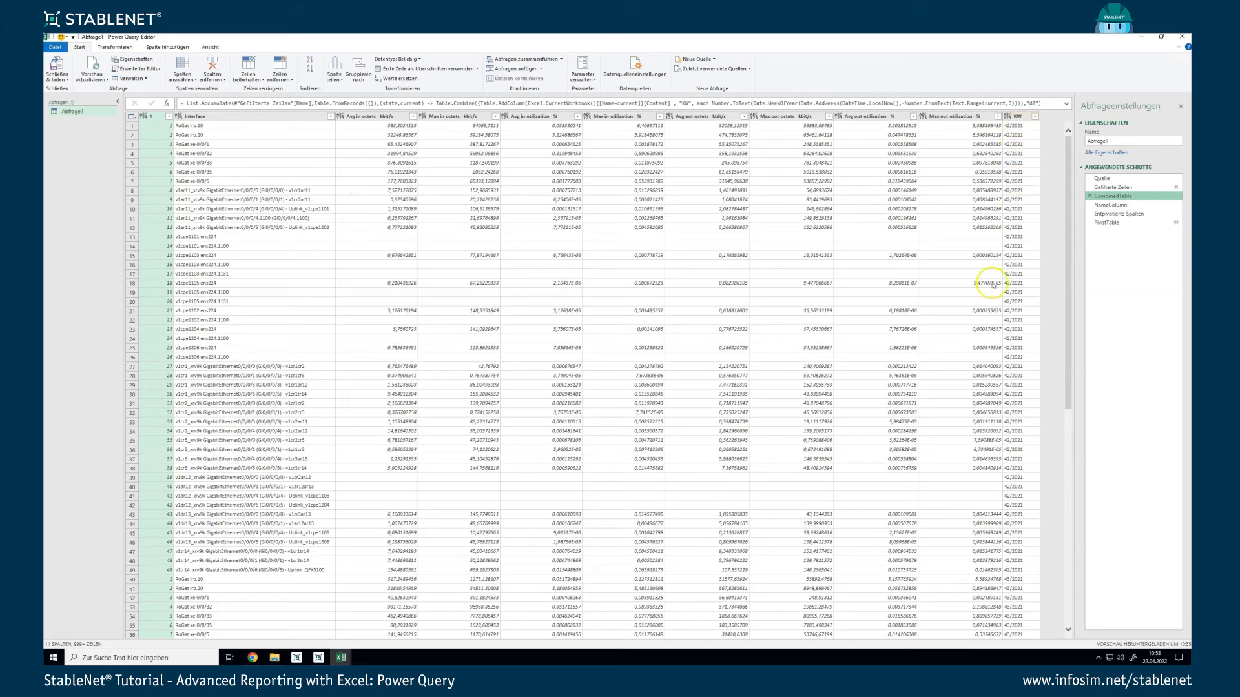
scroll(1019, 276, "down", 15)
scroll(1019, 191, "up", 6)
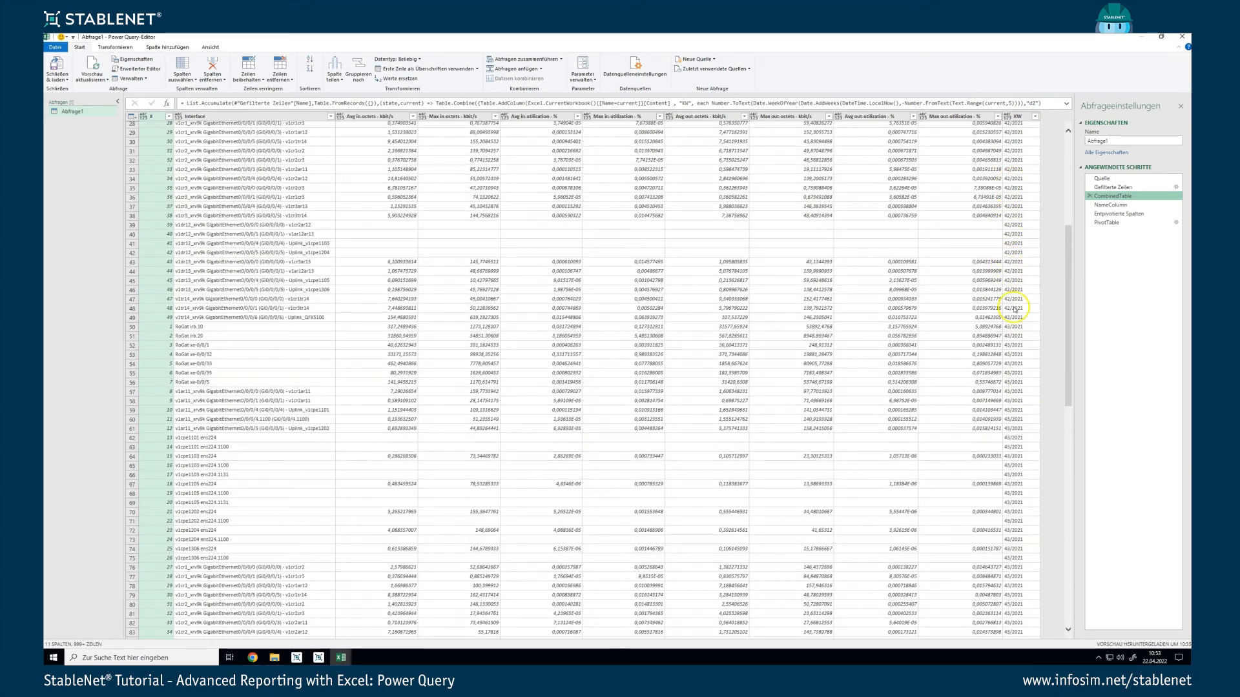
scroll(1014, 388, "down", 5)
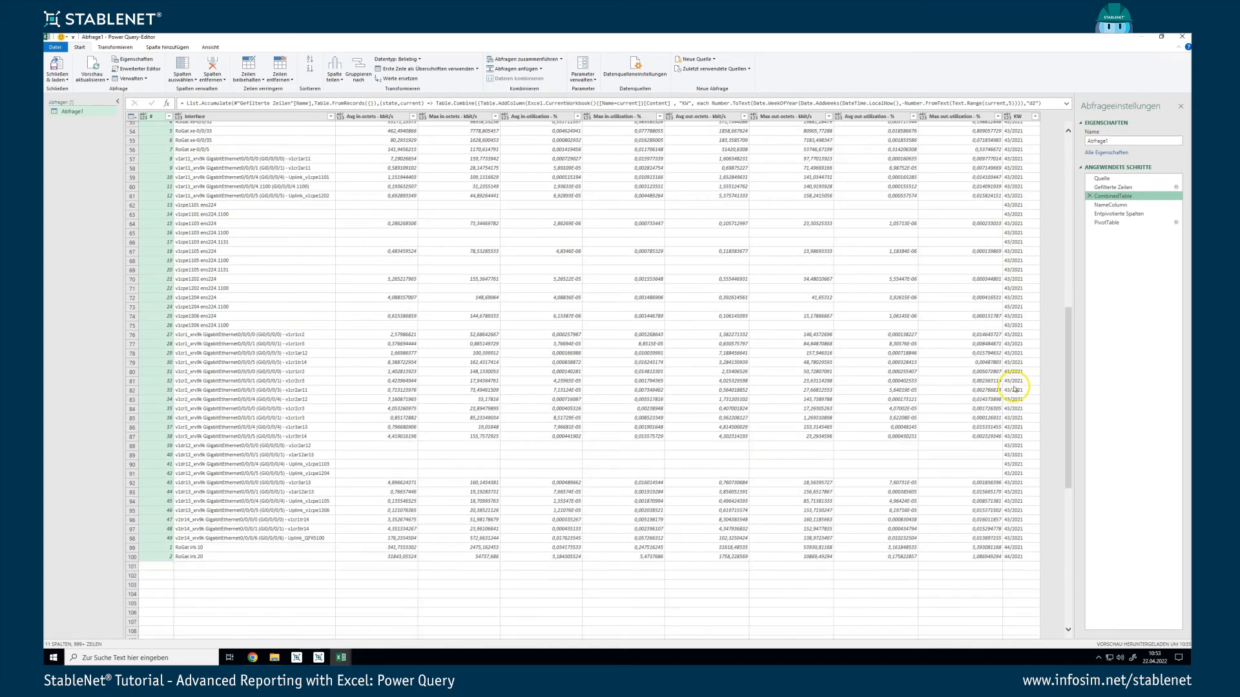
scroll(1014, 388, "down", 6)
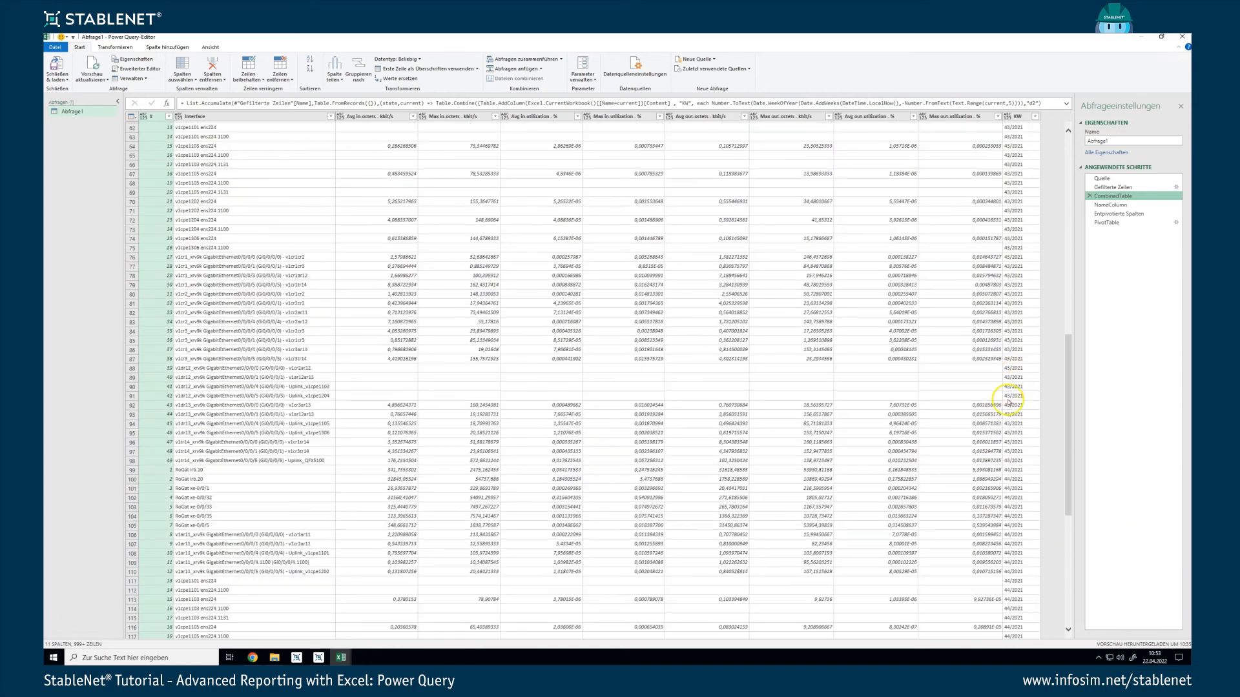
Compare Abfrage1's NameColumn and CombinedTable steps, examine the unpivoted and PivotTable results, and close and load the query.
left_click(1115, 205)
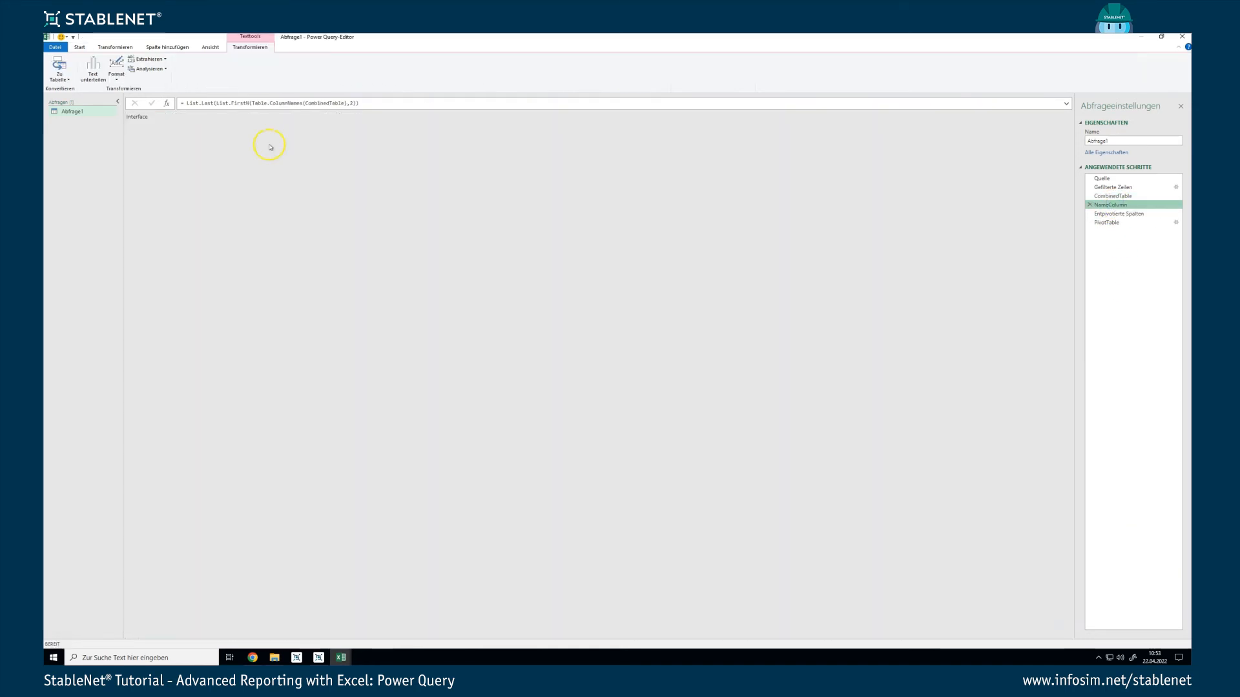
left_click(1111, 196)
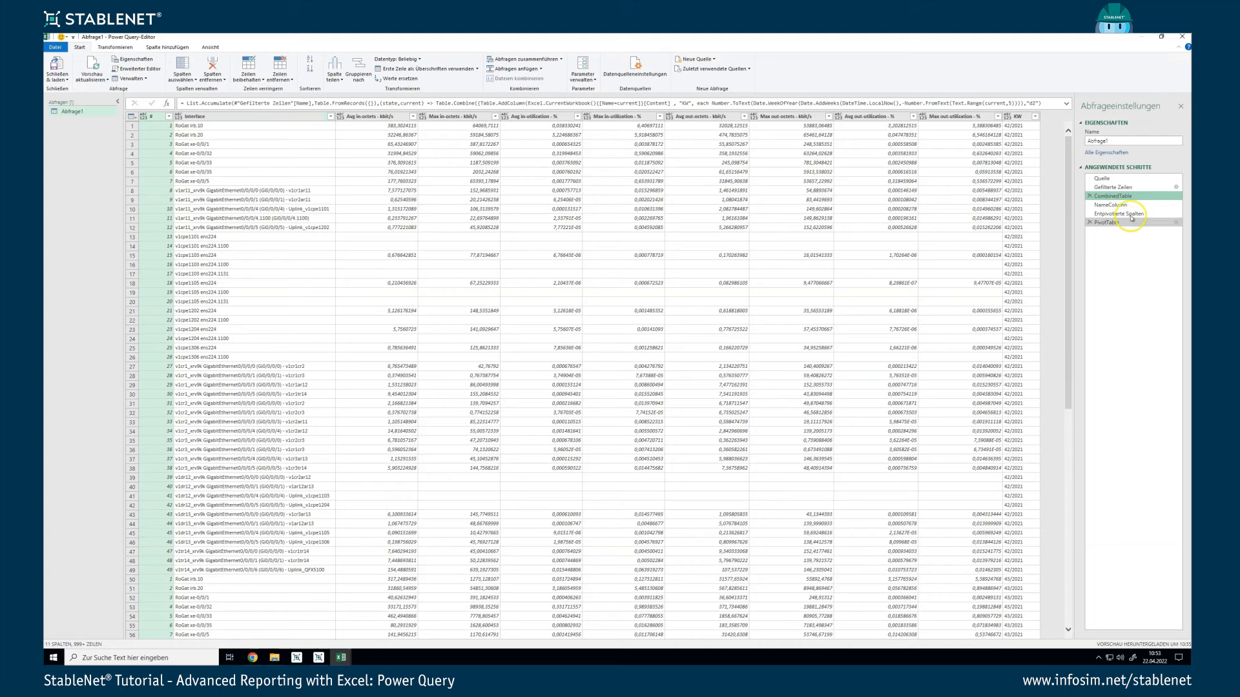
left_click(1112, 206)
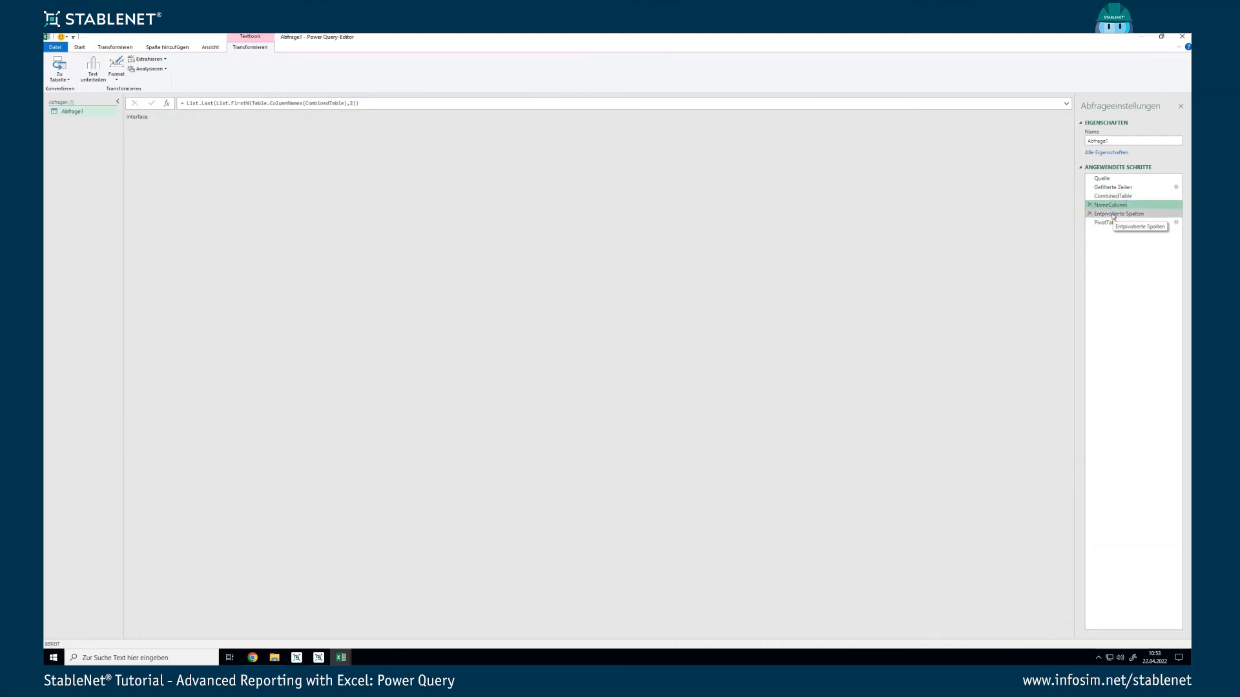
left_click(1112, 196)
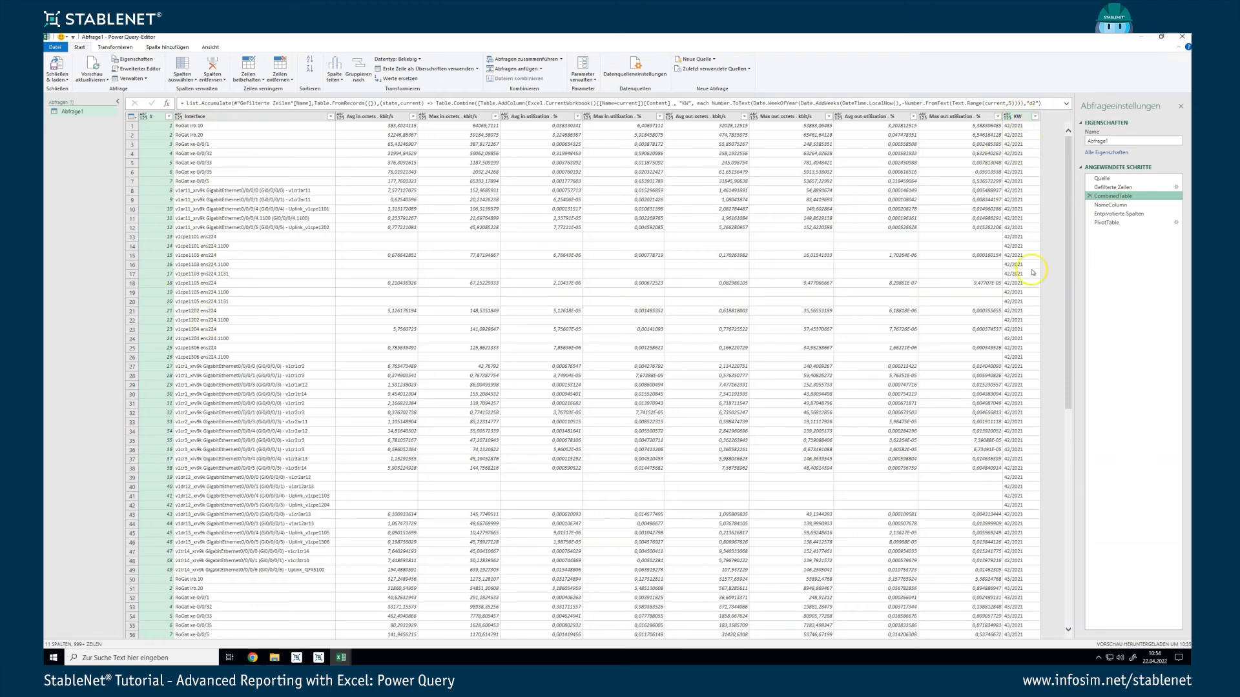
left_click(1104, 215)
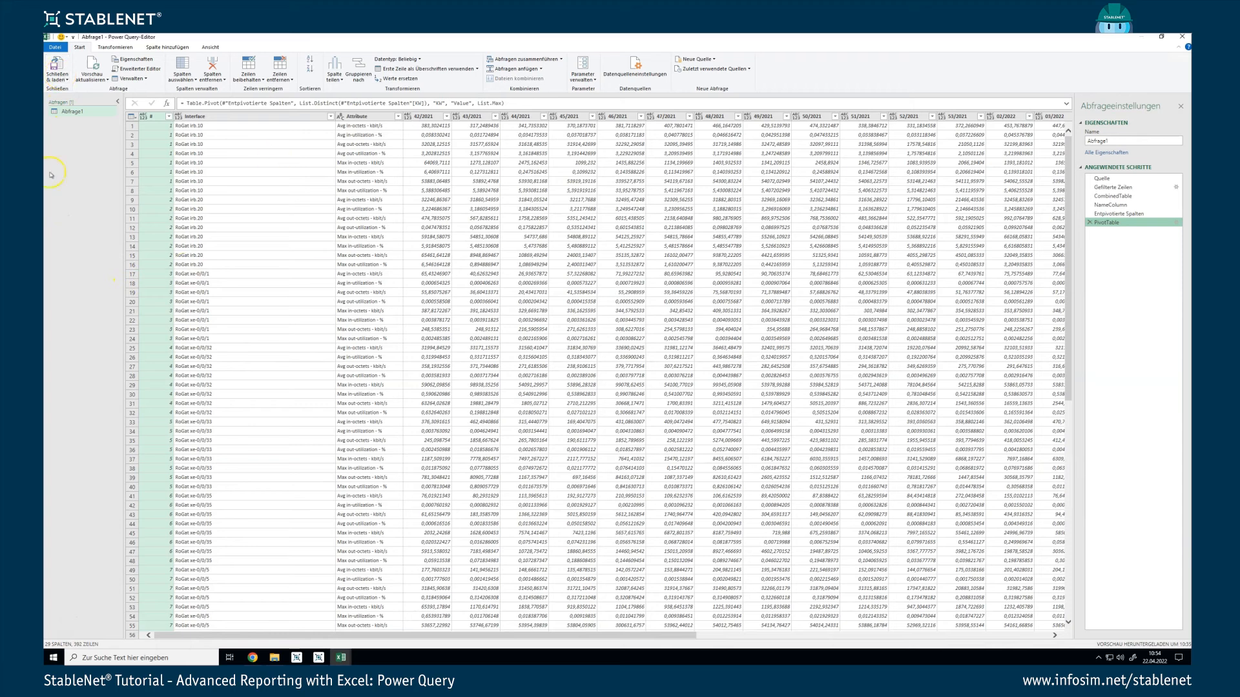
left_click(62, 78)
left_click(74, 90)
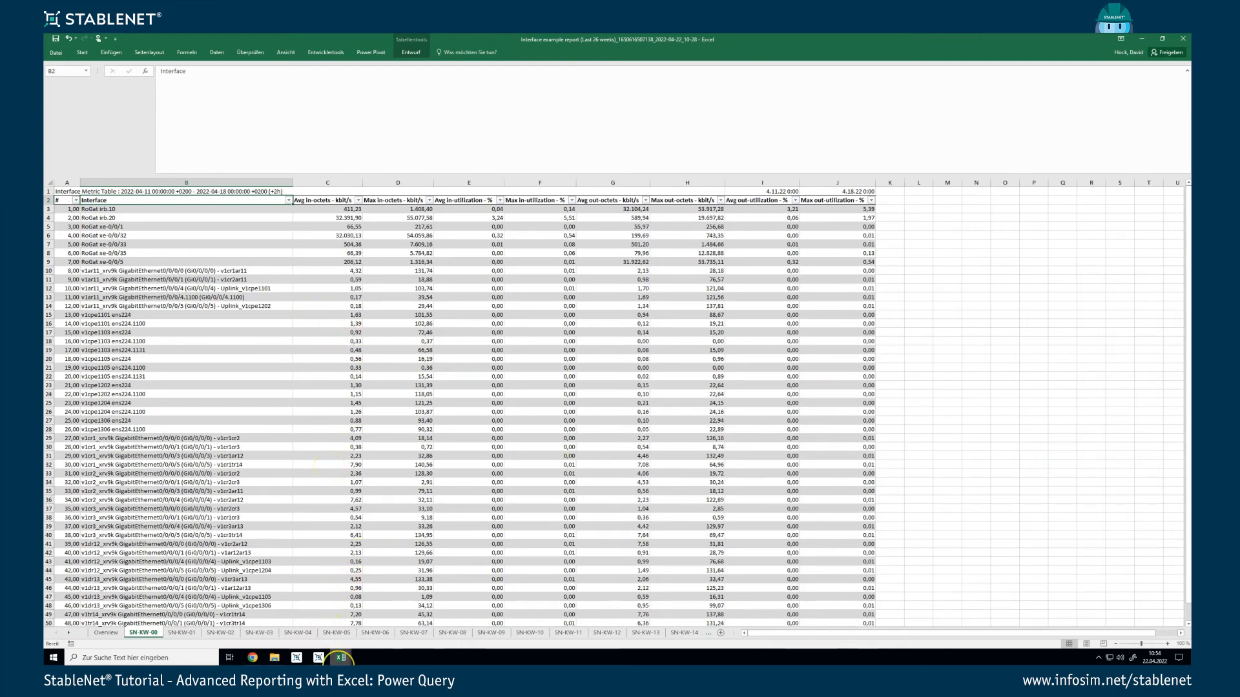
Switch to StableNet and export the infosim user's VMware example report (Import) Excel report to the Downloads folder under its suggested file name.
mouse_move(341, 657)
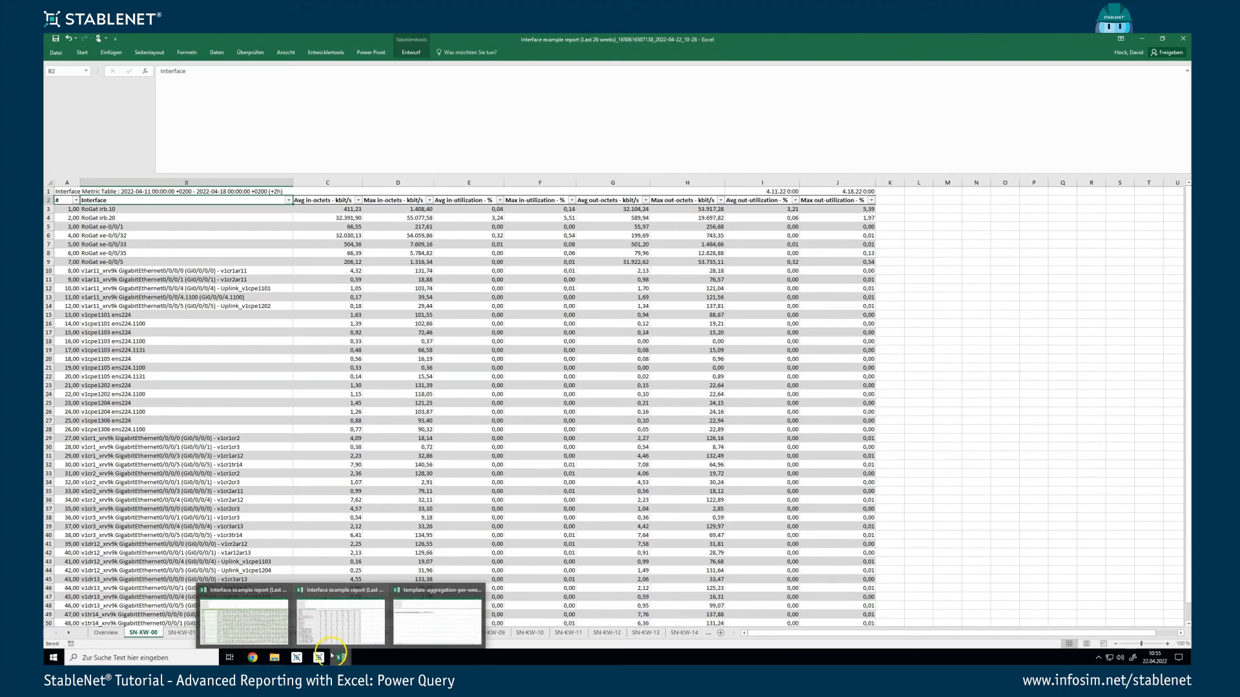
left_click(319, 613)
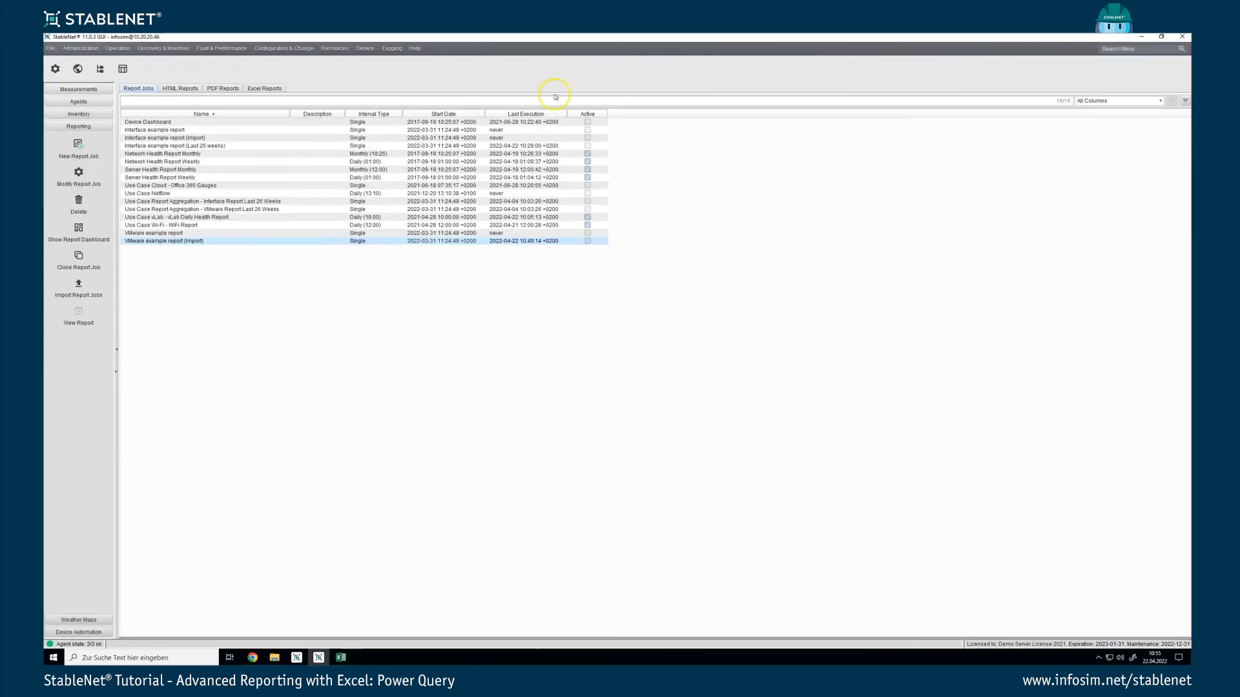
left_click(279, 89)
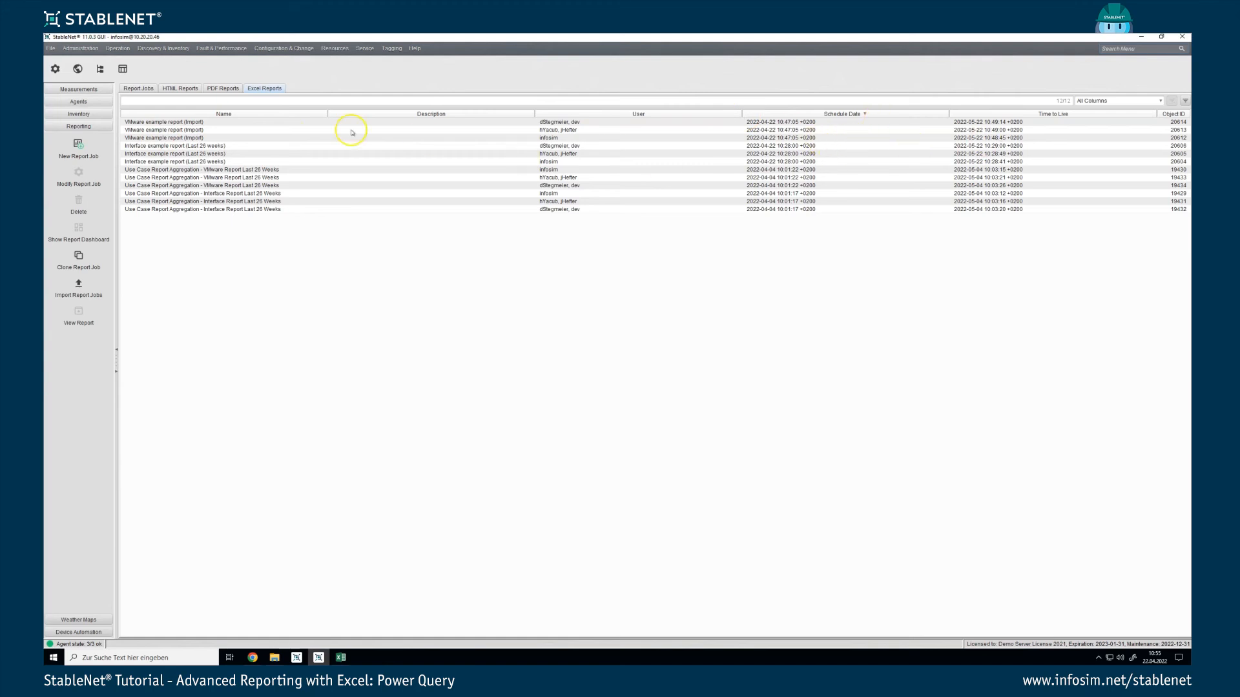
left_click(149, 139)
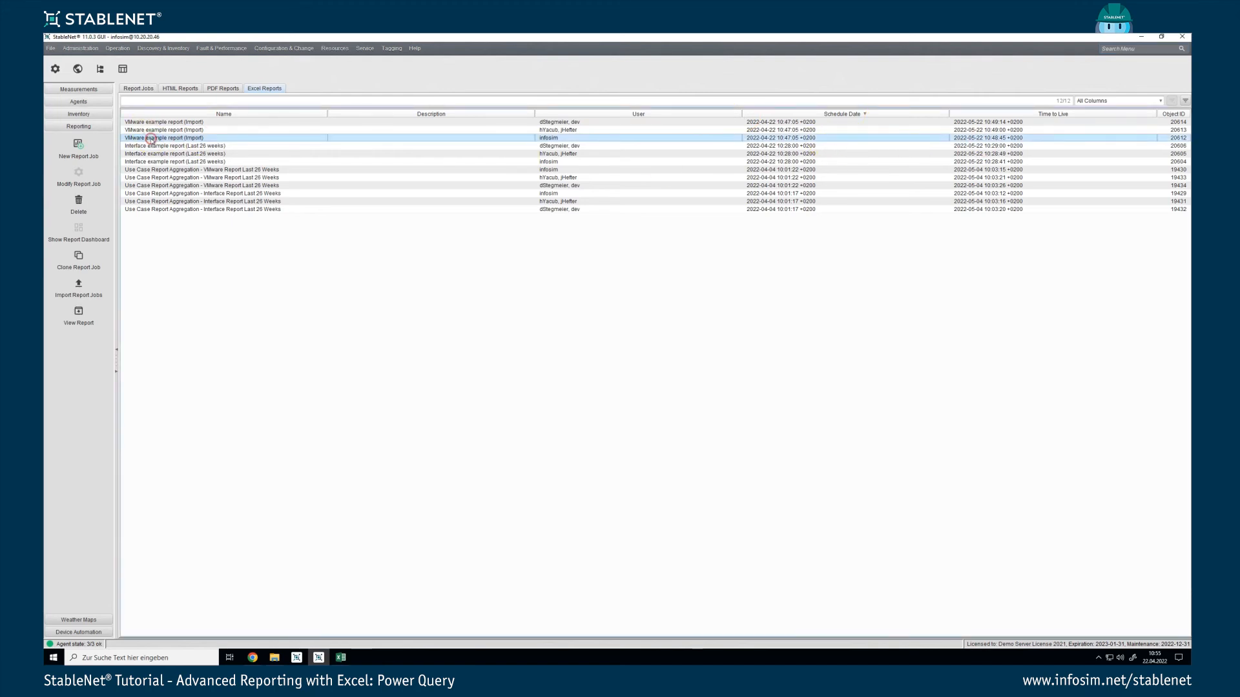
right_click(151, 139)
left_click(202, 251)
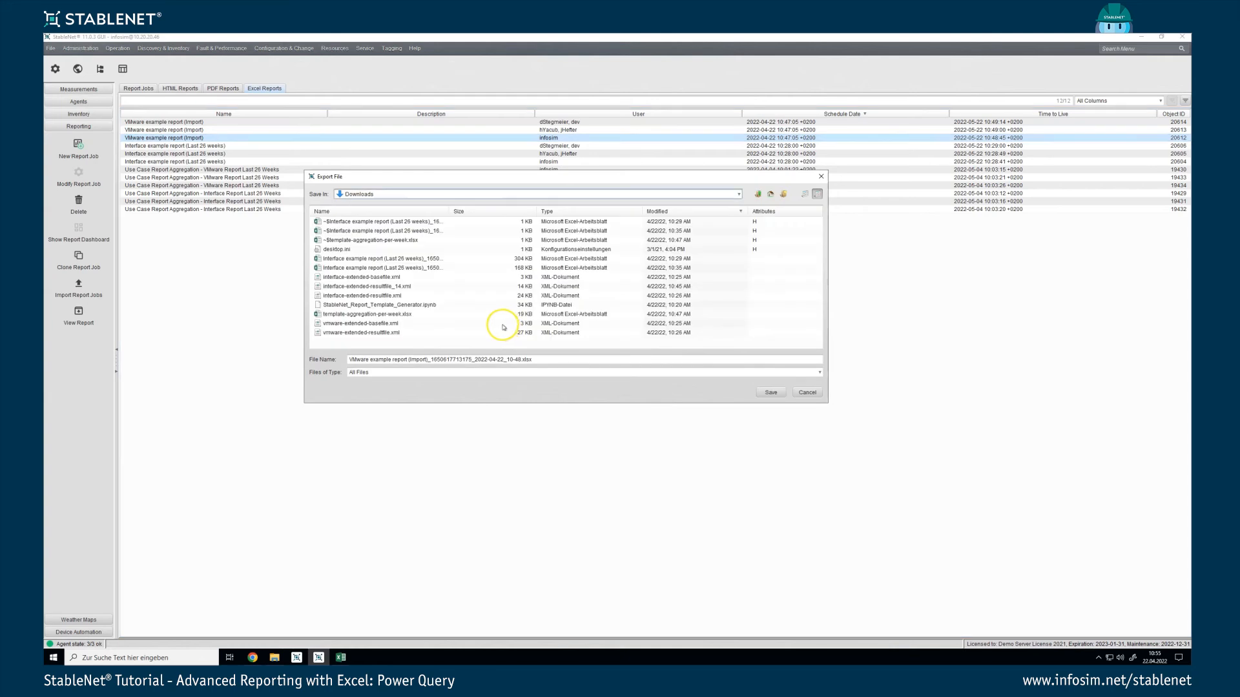
left_click(770, 394)
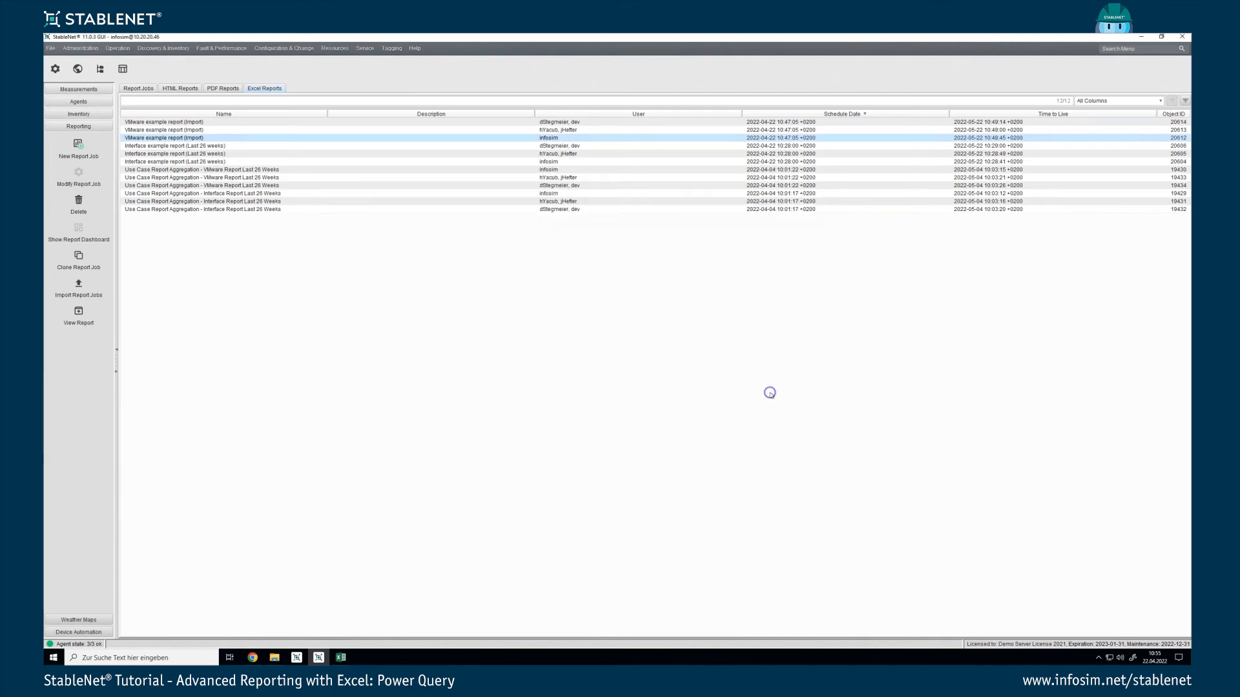
Sort the Downloads folder by newest modification date, open the exported VMware example report workbook, and enable its content.
mouse_move(276, 657)
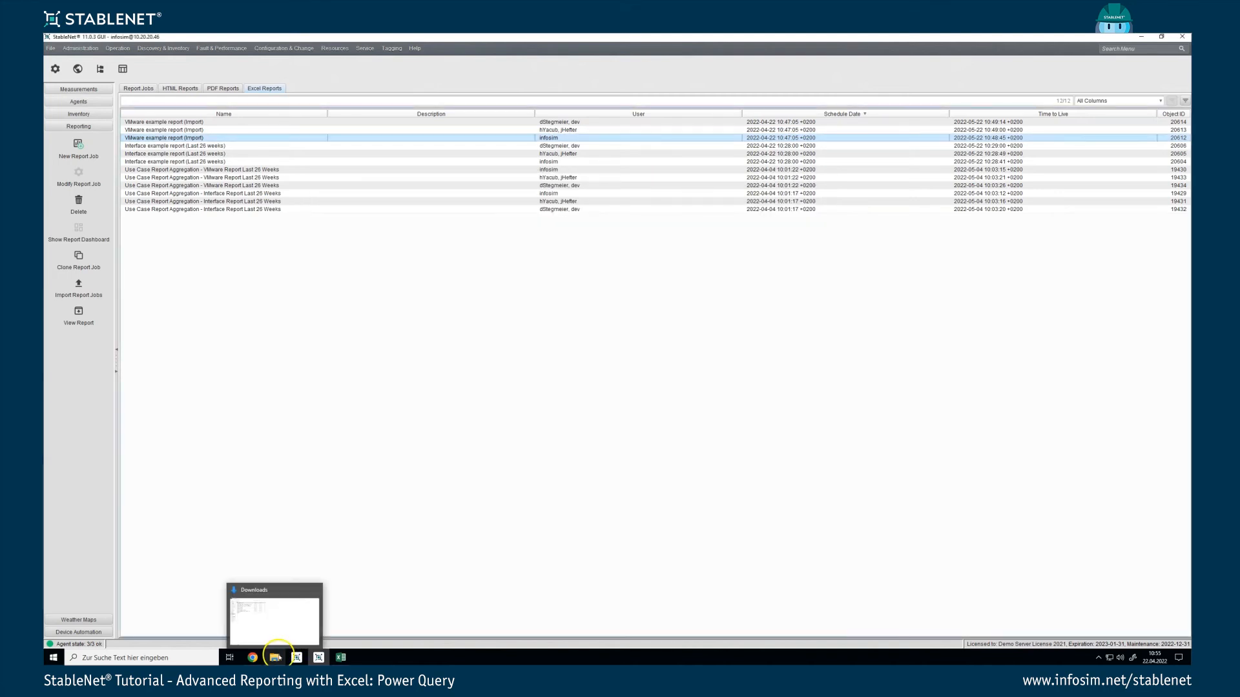
left_click(282, 619)
left_click(383, 78)
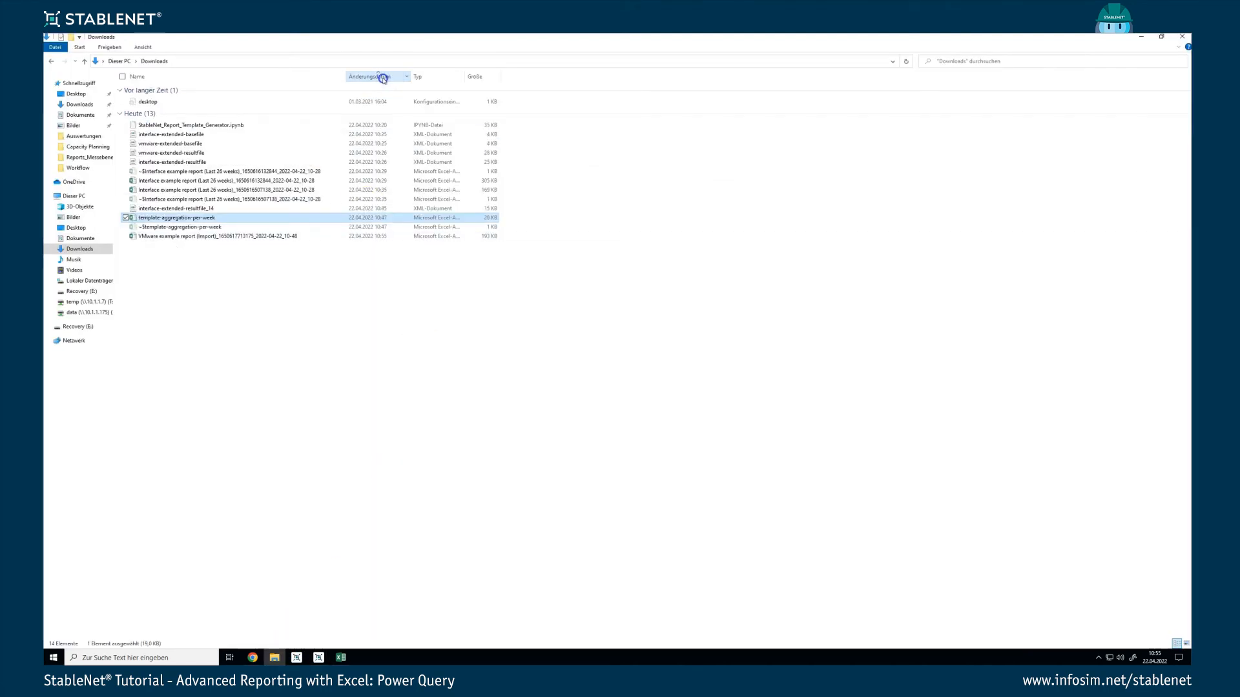
left_click(382, 78)
double_click(181, 103)
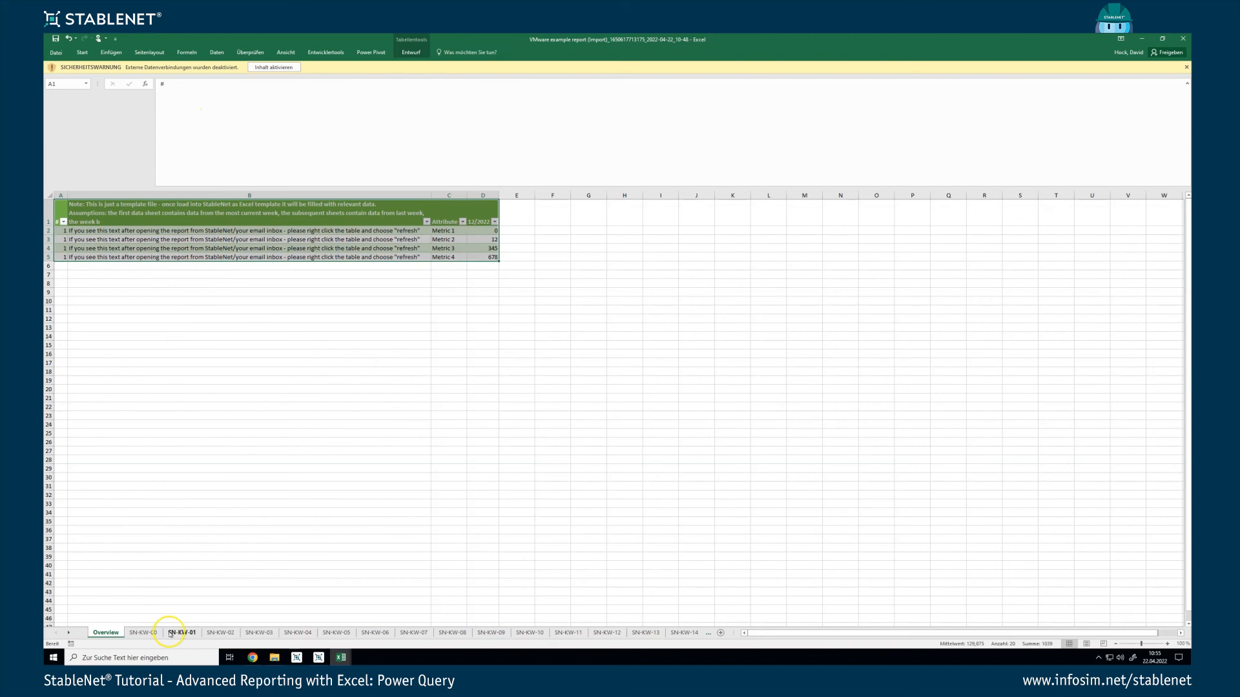
left_click(275, 68)
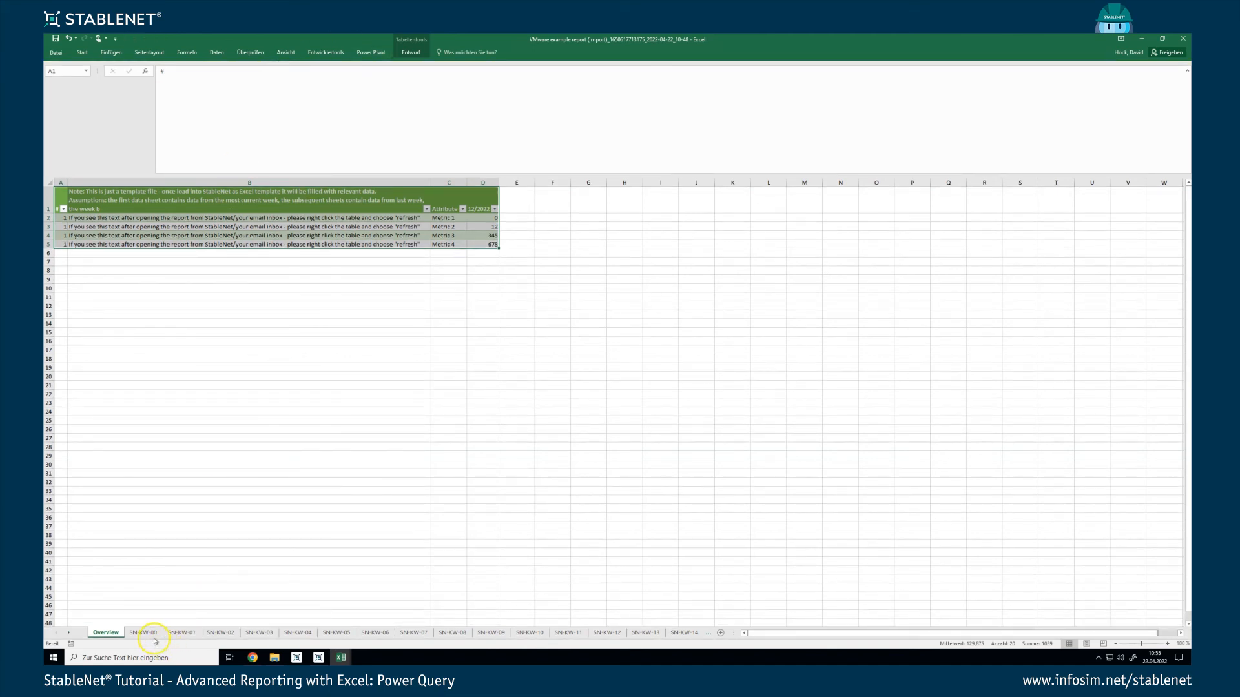
Look through the weekly VMware data sheets SN-KW-01, SN-KW-03 and SN-KW-04.
left_click(178, 633)
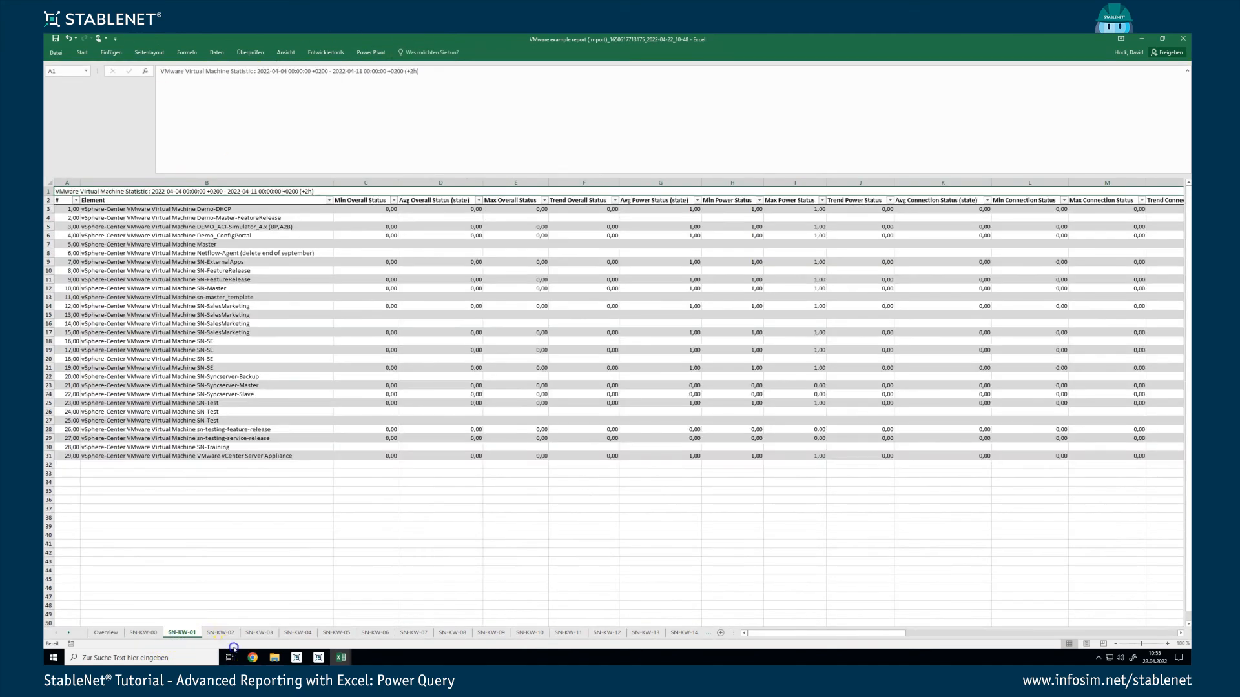
left_click(259, 633)
left_click(297, 633)
Try to refresh the placeholder query table on the Overview sheet.
left_click(106, 632)
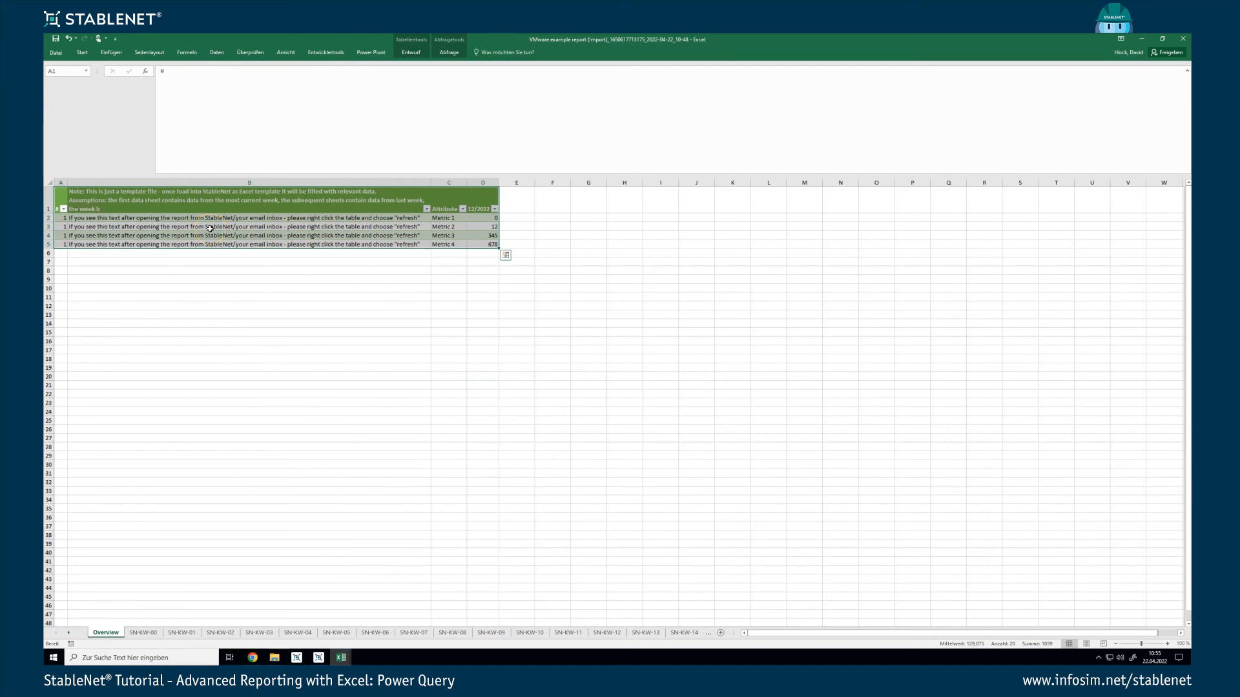
right_click(209, 228)
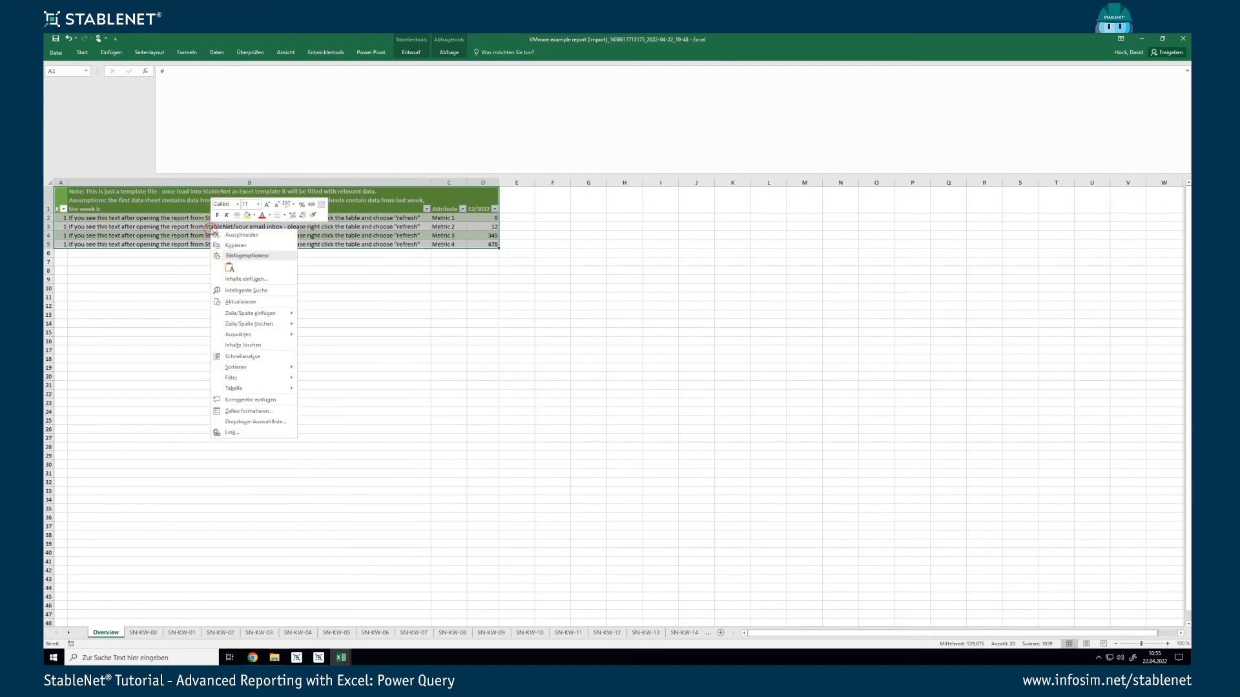
left_click(242, 302)
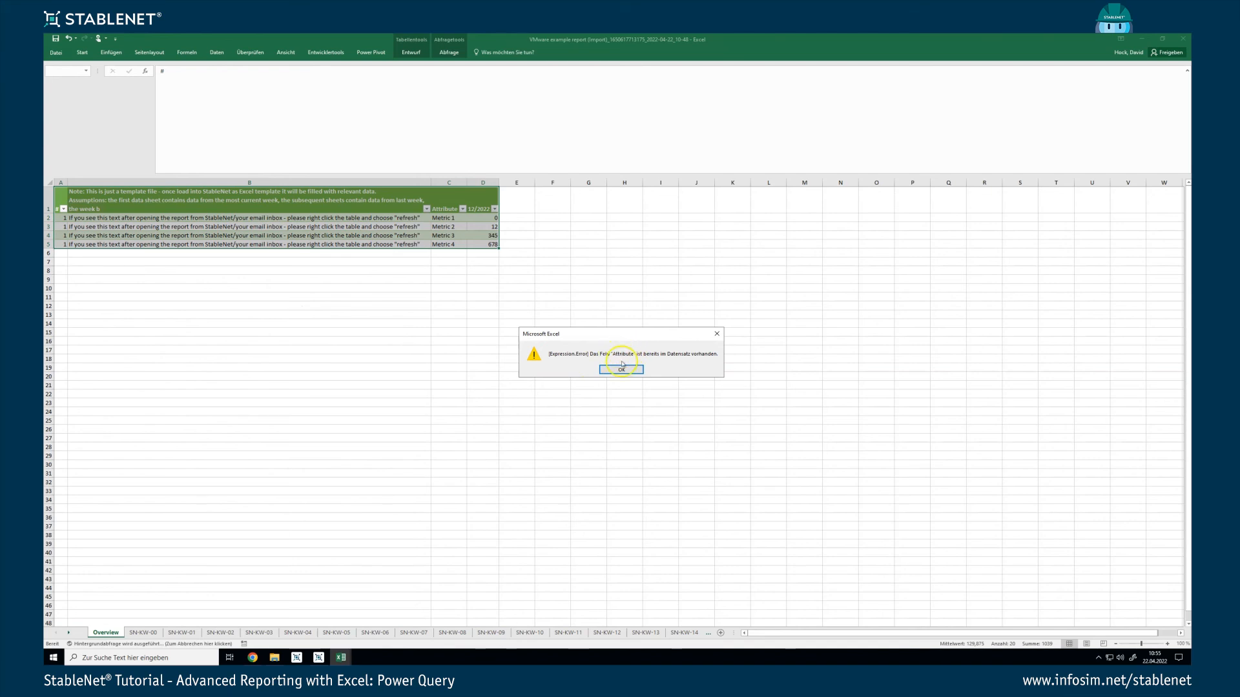
left_click(621, 369)
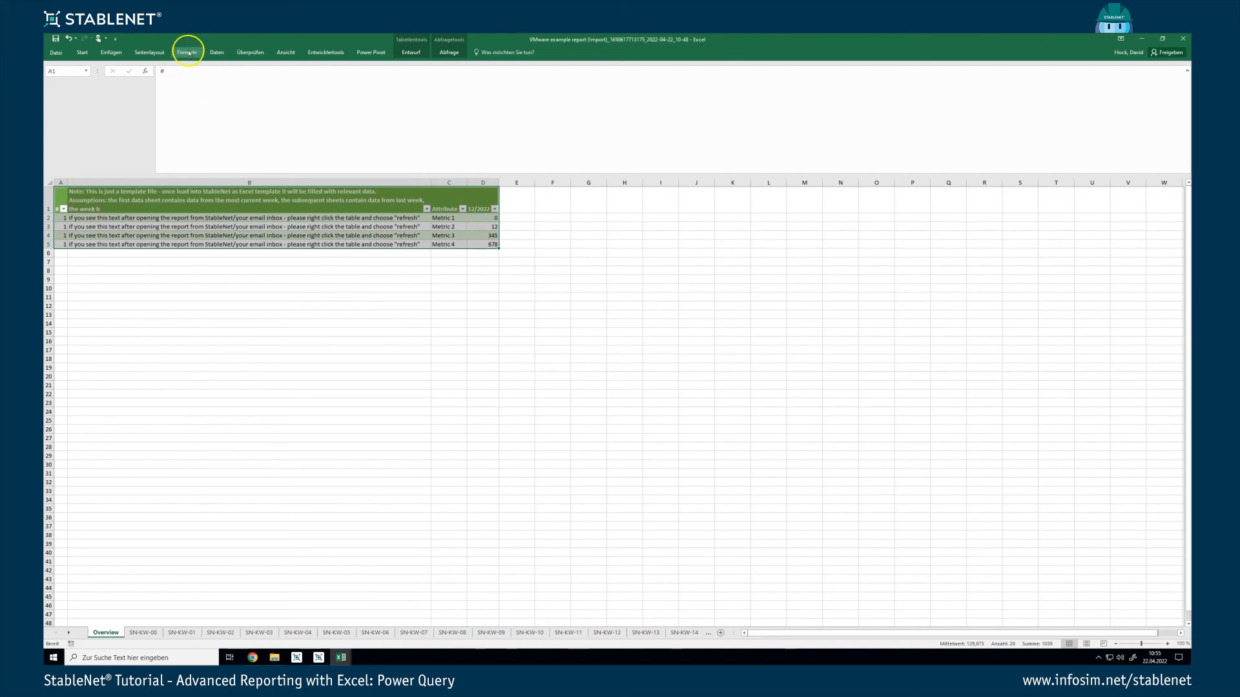
Open the VMware workbook's AggregationOfWeeks query in the Power Query editor.
left_click(216, 52)
left_click(191, 80)
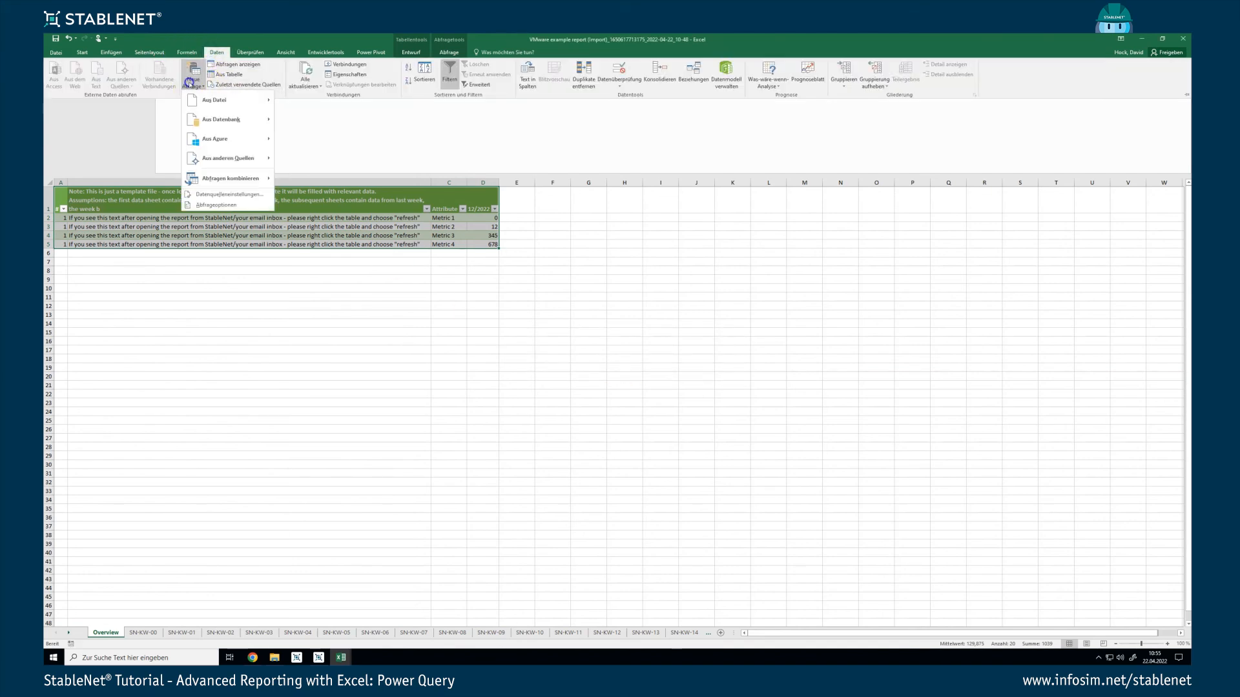
mouse_move(255, 178)
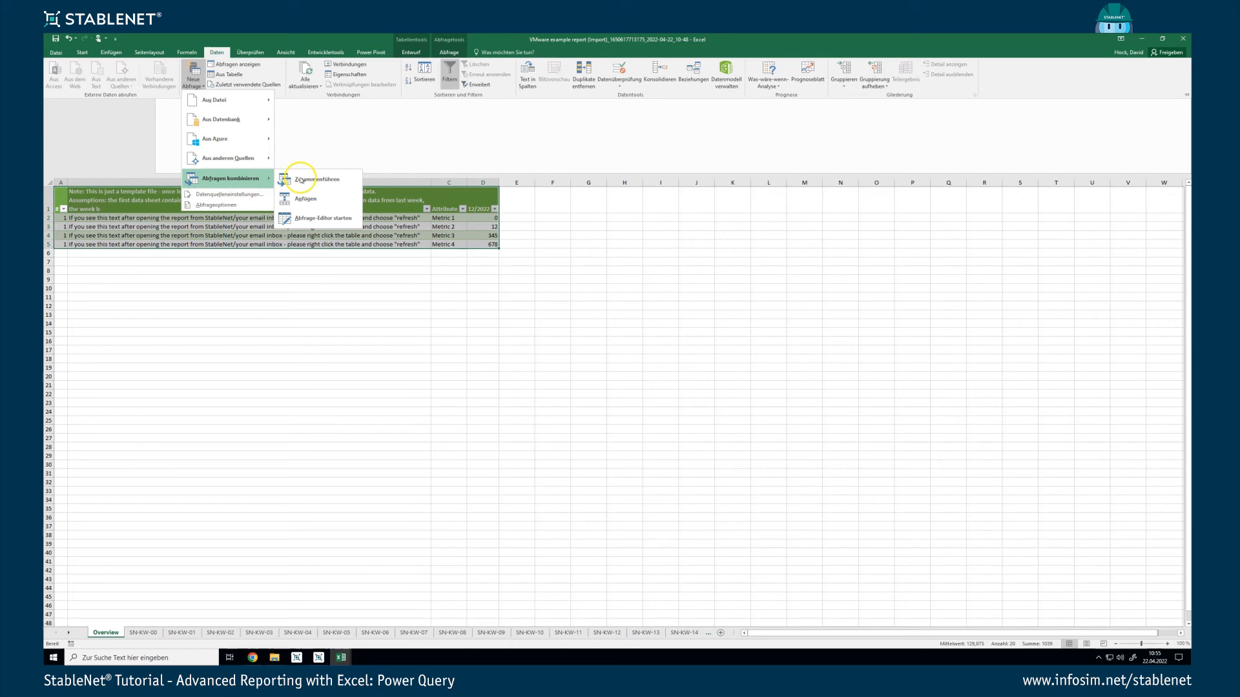
left_click(318, 217)
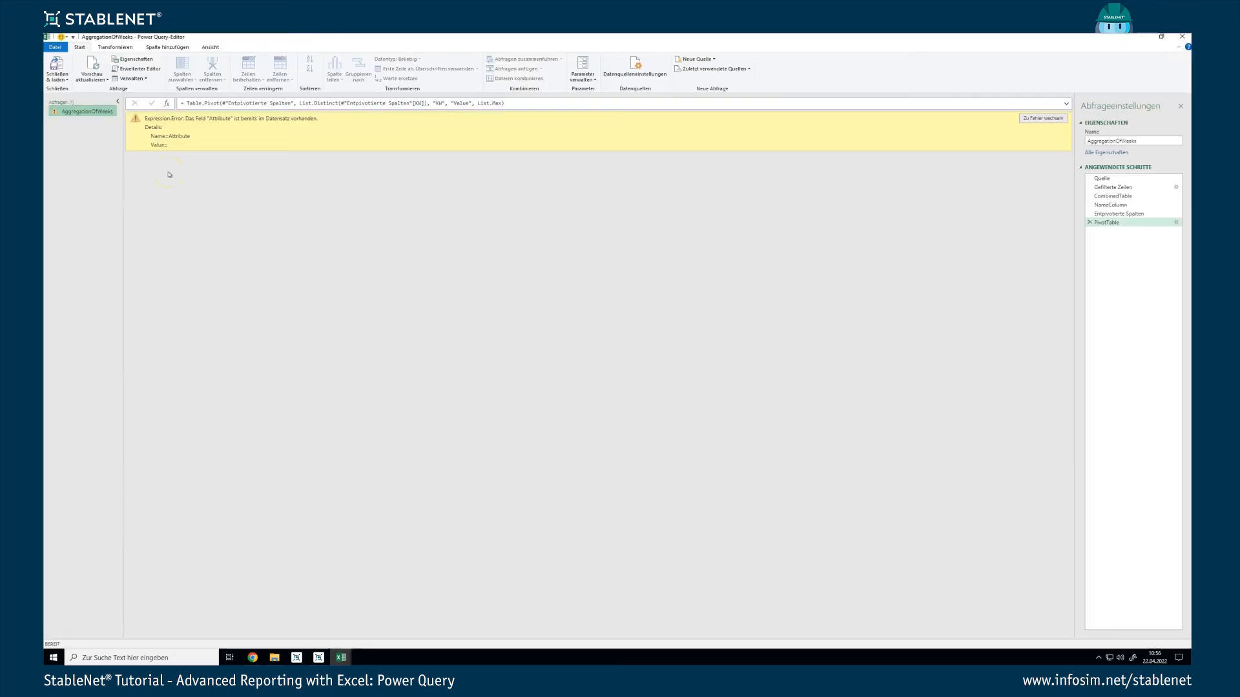
Change the Gefilterte Zeilen step to exclude table names starting with "Aggregation", and close and load the query.
key("Up")
key("Up")
key("Up")
key("Up")
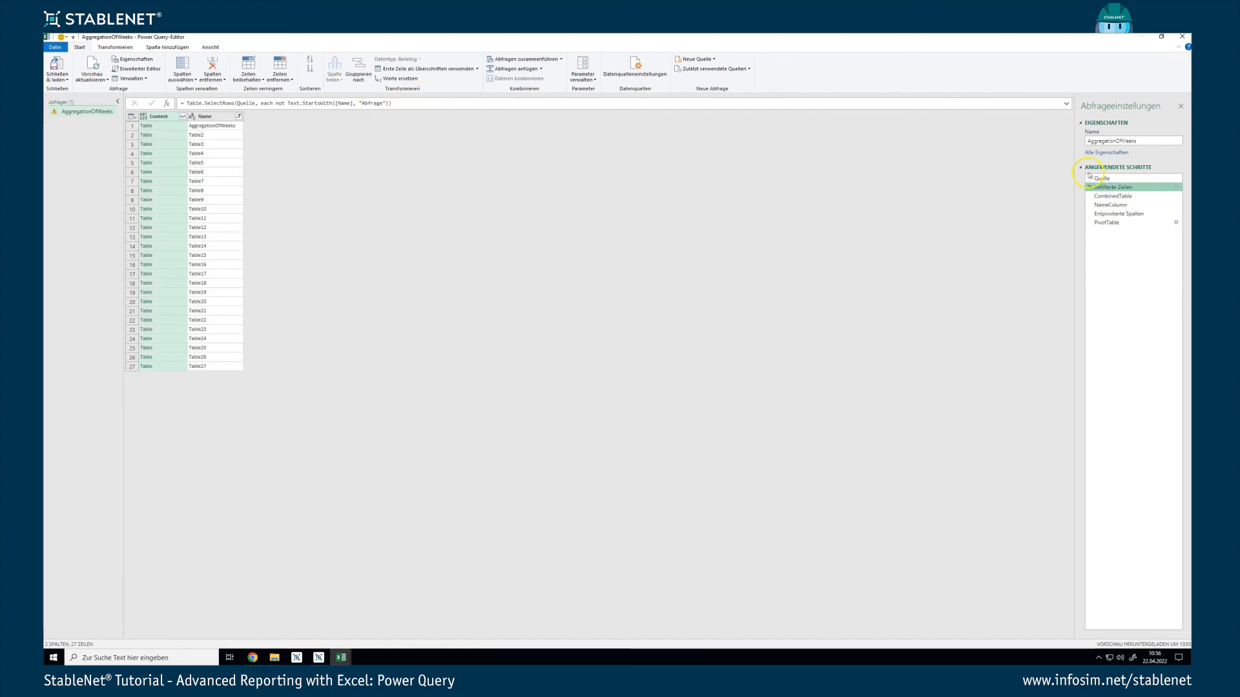
double_click(374, 104)
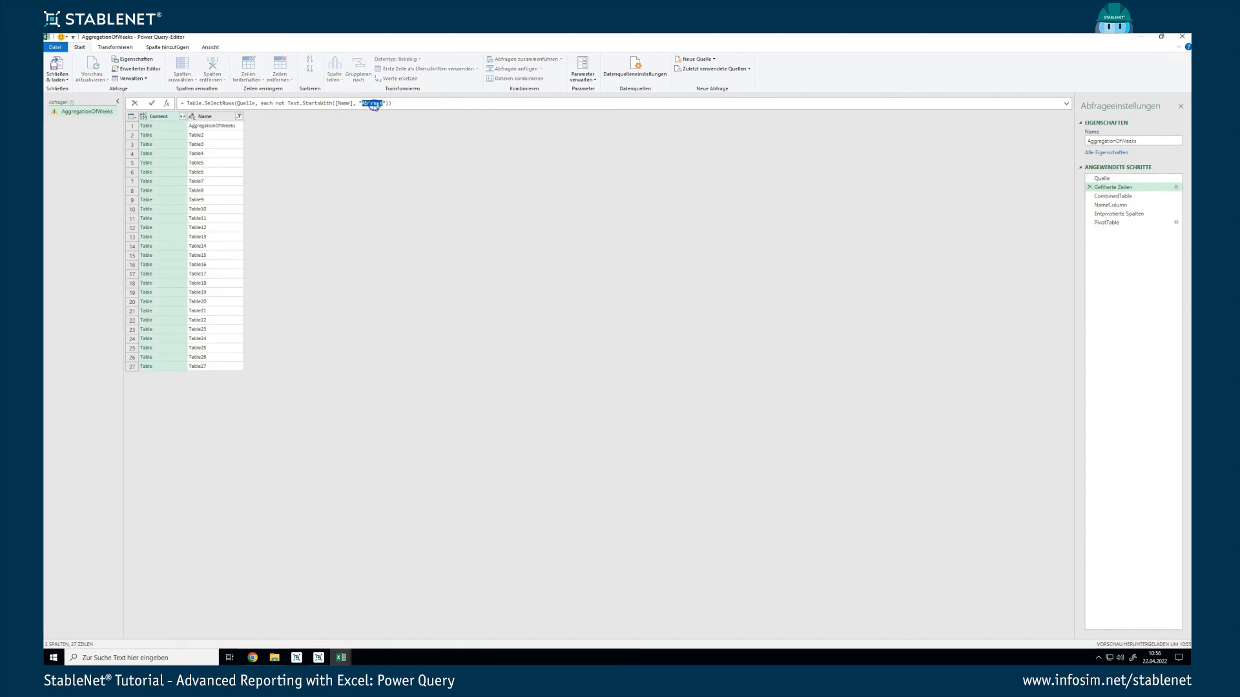
type("Aggregation")
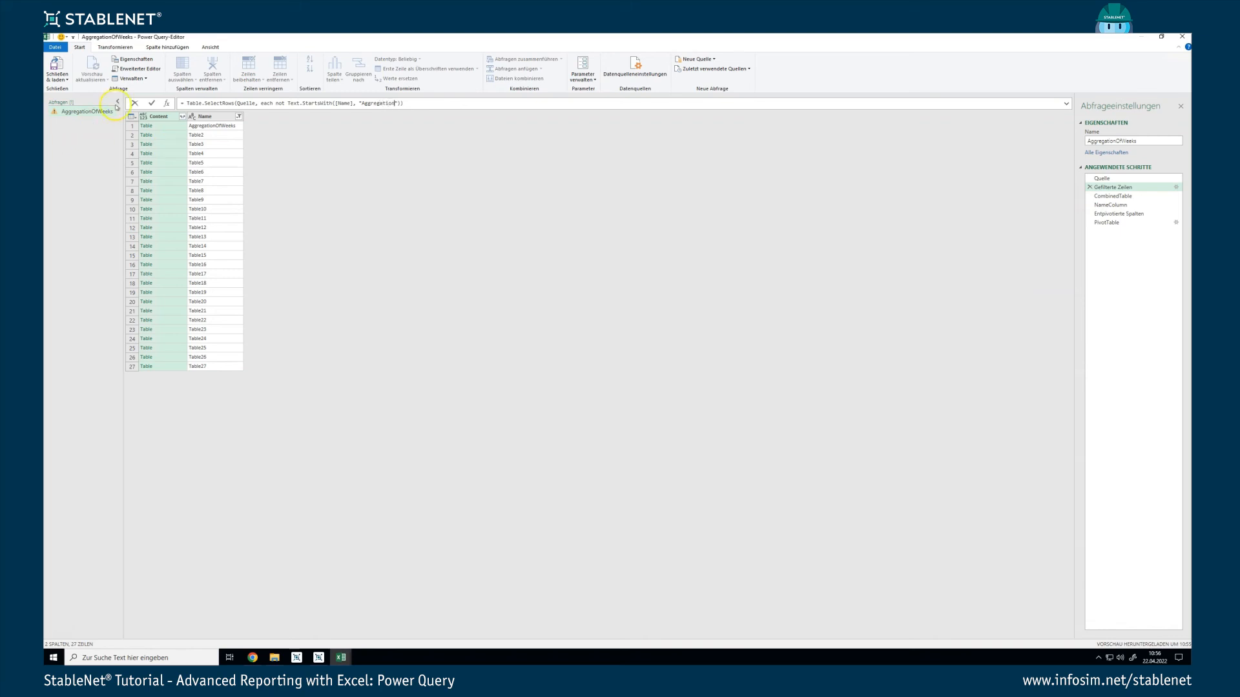
left_click(153, 103)
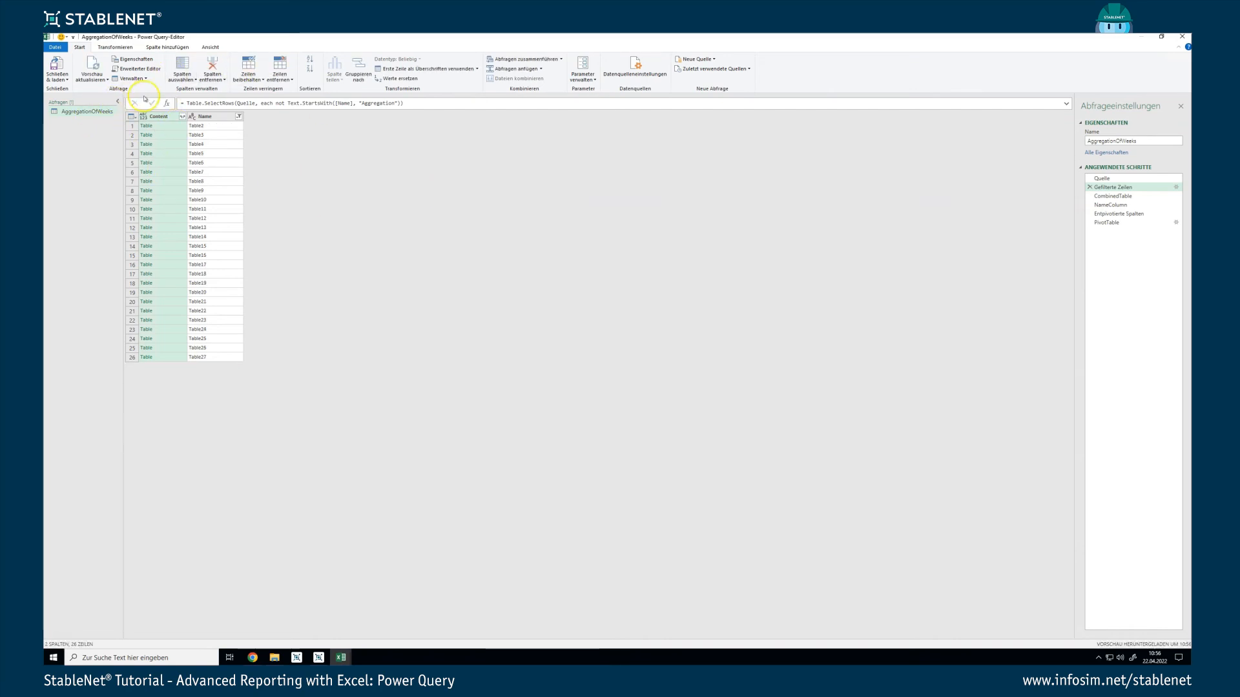
left_click(63, 79)
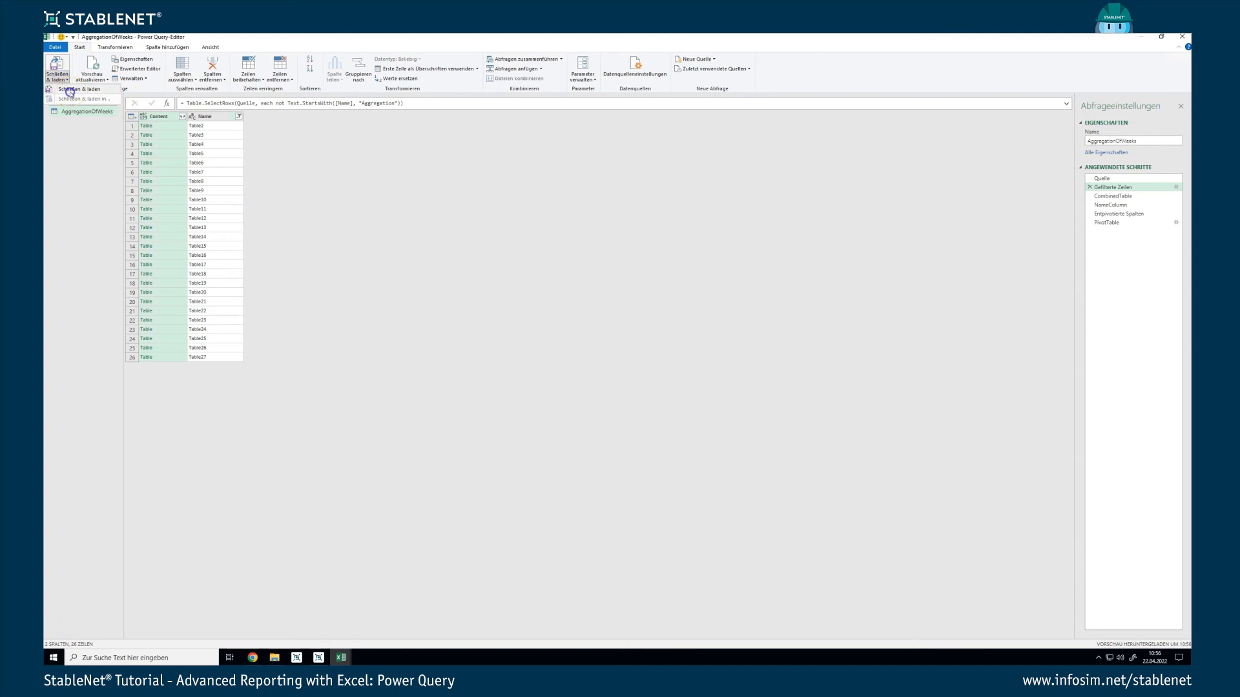
left_click(71, 93)
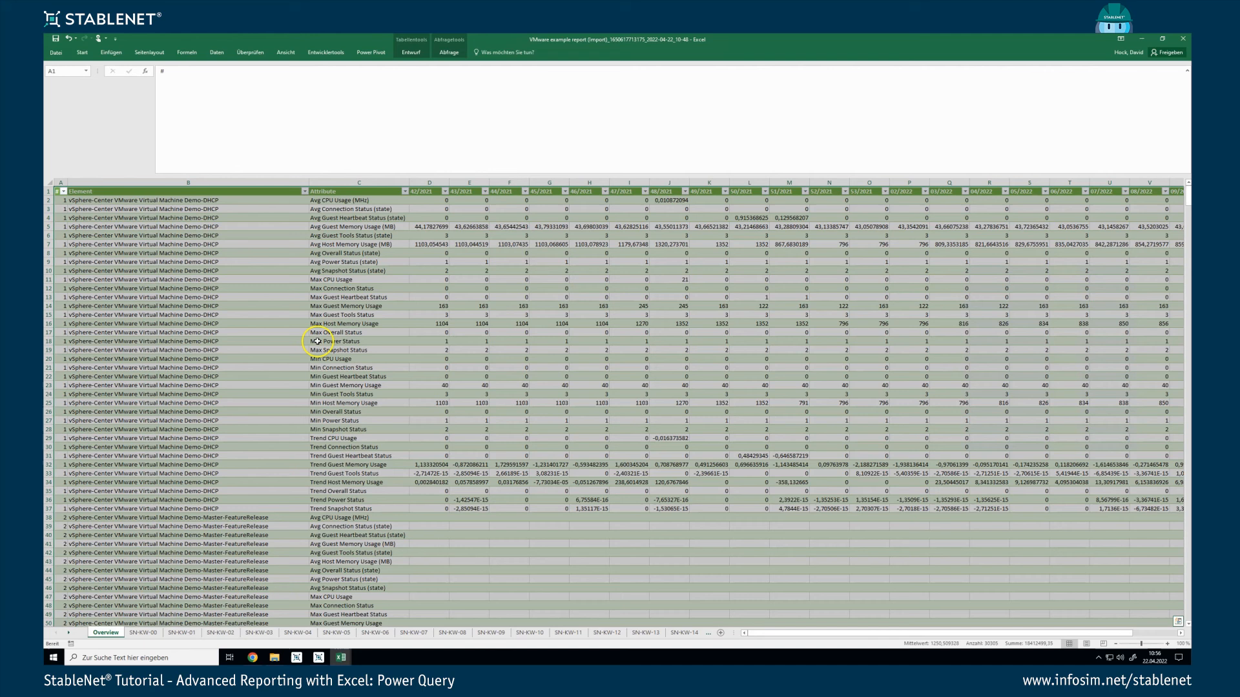
Compare the loaded Overview table with the SN-KW-00 sheet and check the # column's filter values without applying a filter.
left_click(299, 347)
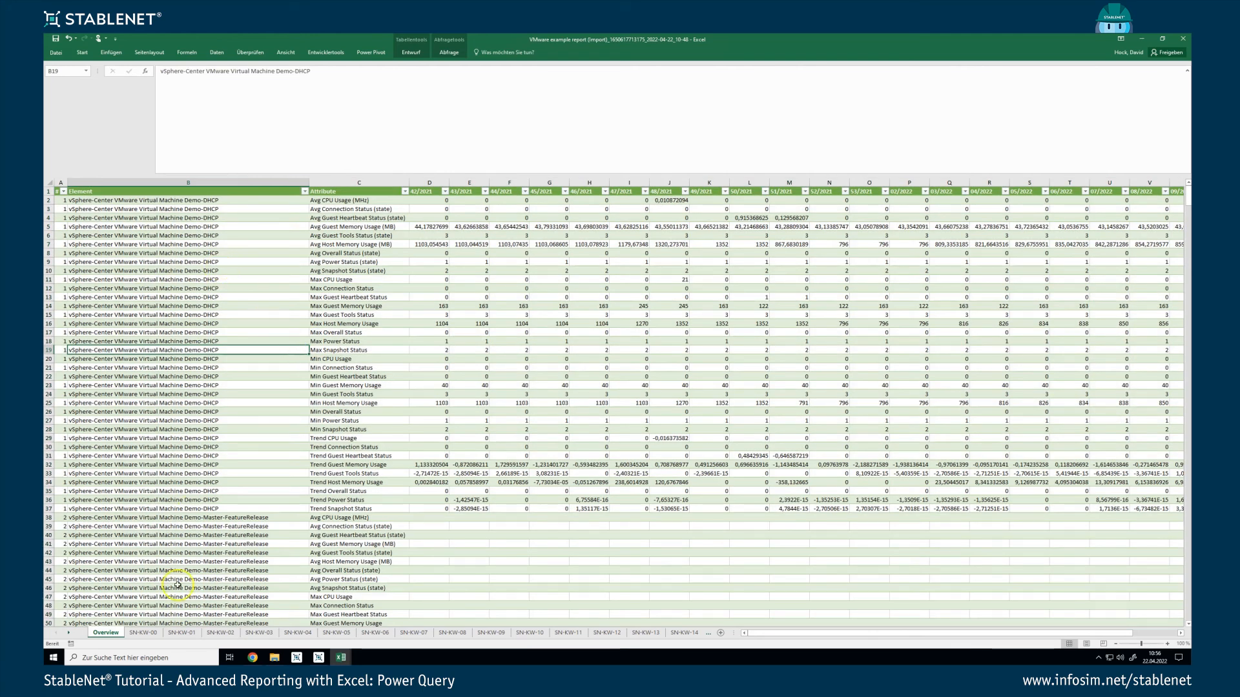
left_click(143, 633)
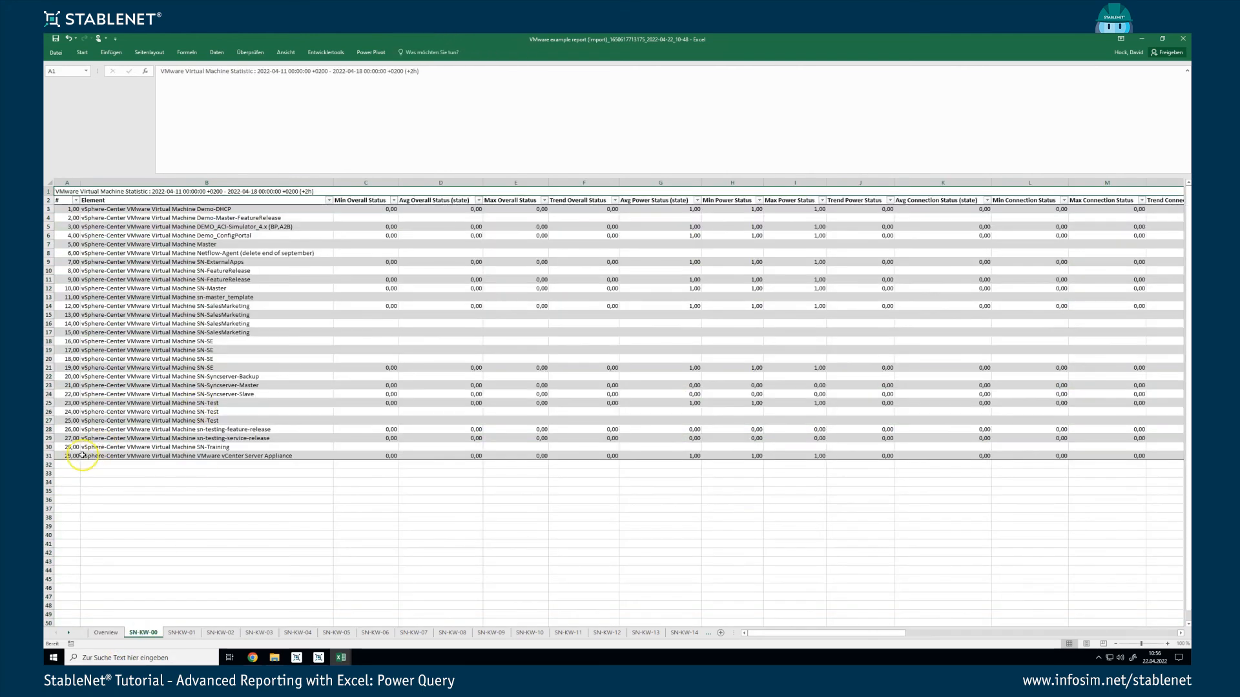
left_click(181, 632)
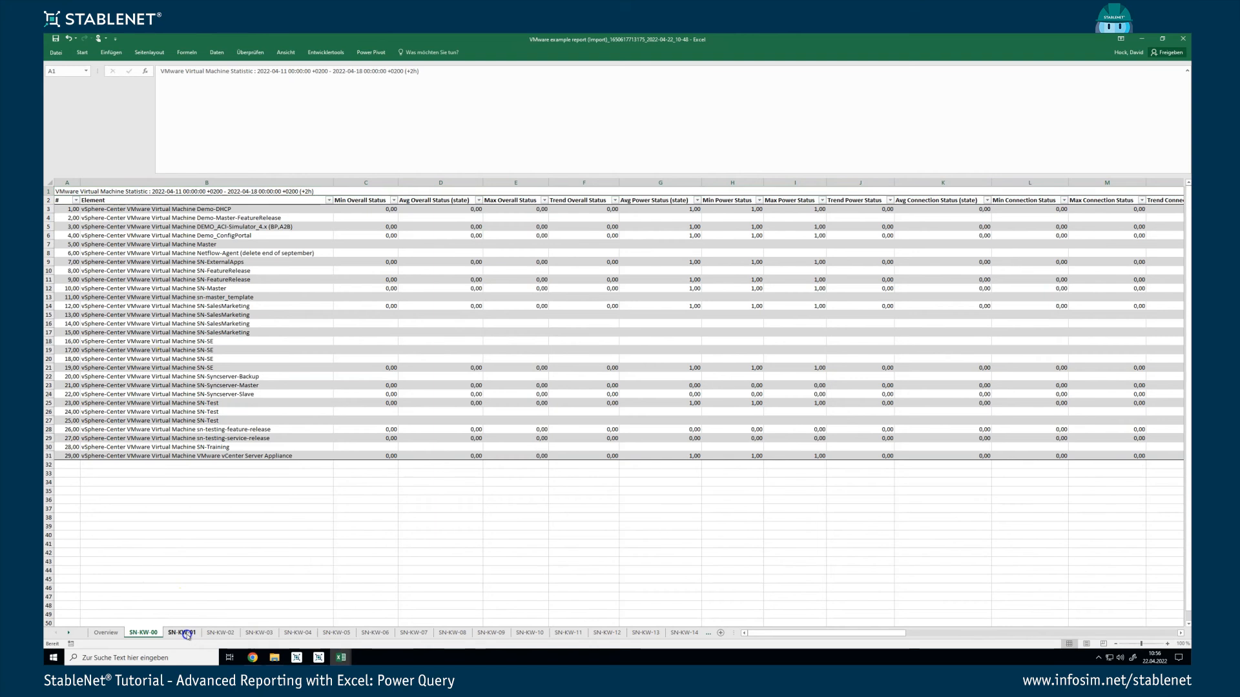
left_click(106, 633)
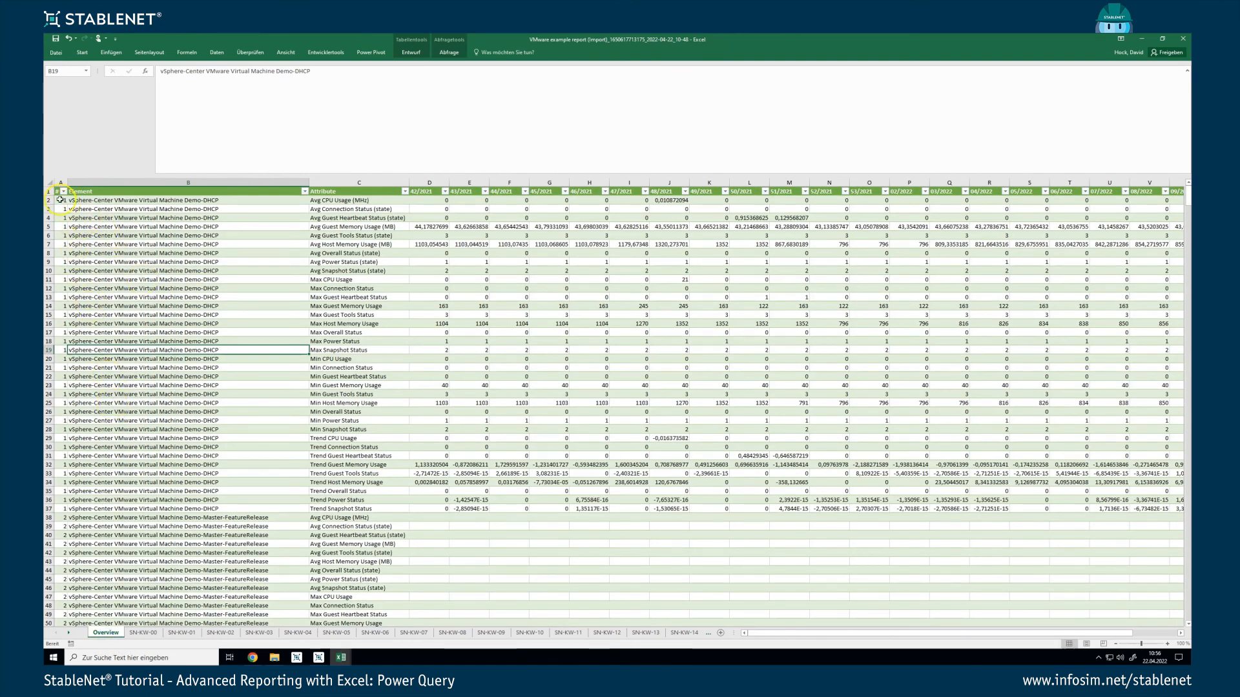
left_click(63, 192)
left_click(157, 357)
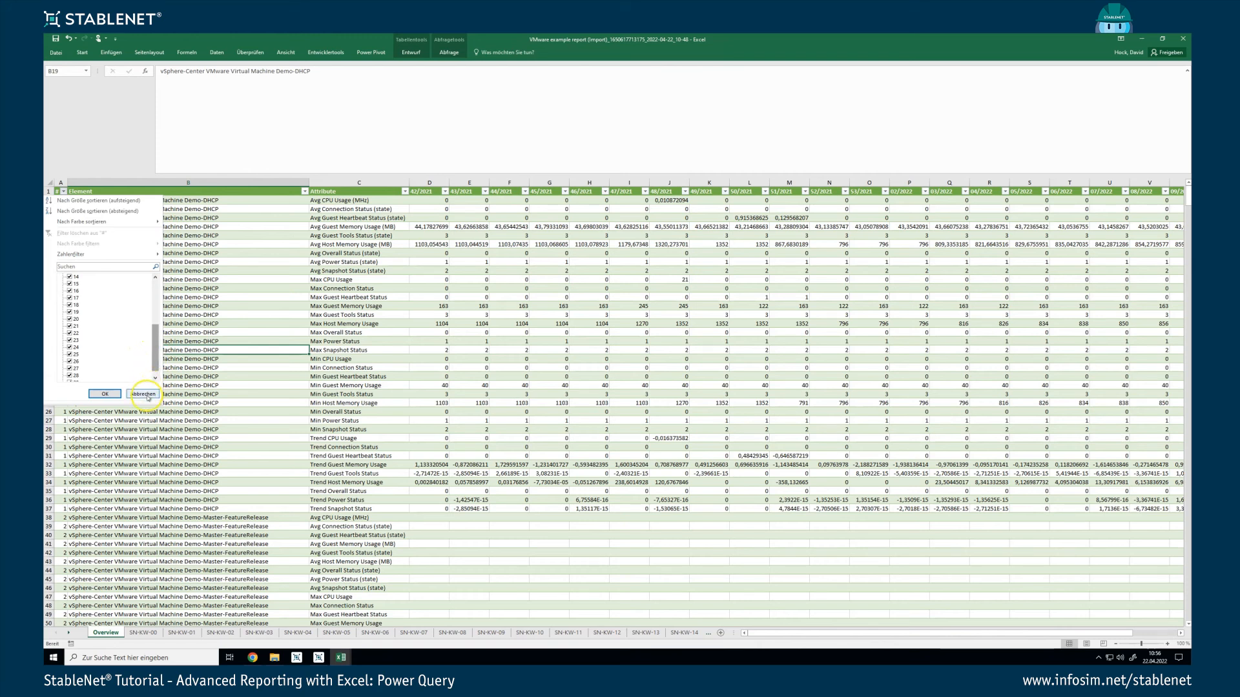
left_click(155, 378)
left_click(133, 393)
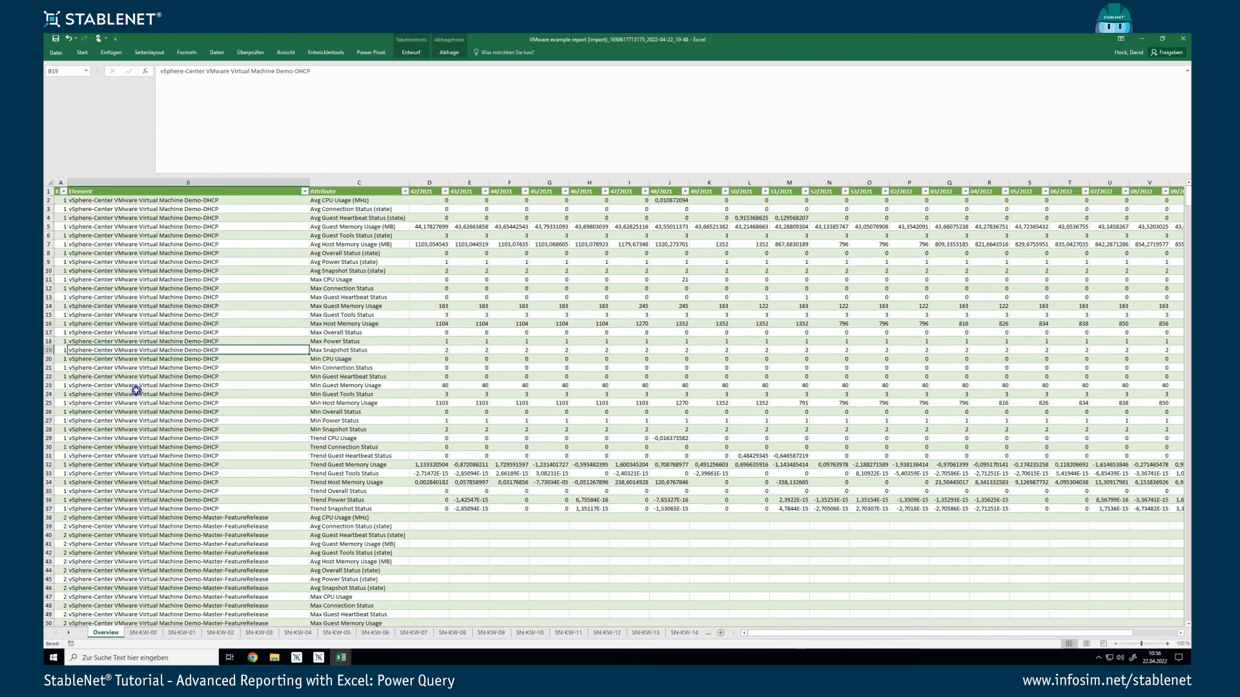
Review the first virtual machine's attributes in the Overview table and filter the Attribute column by "max cpu".
left_click(330, 202)
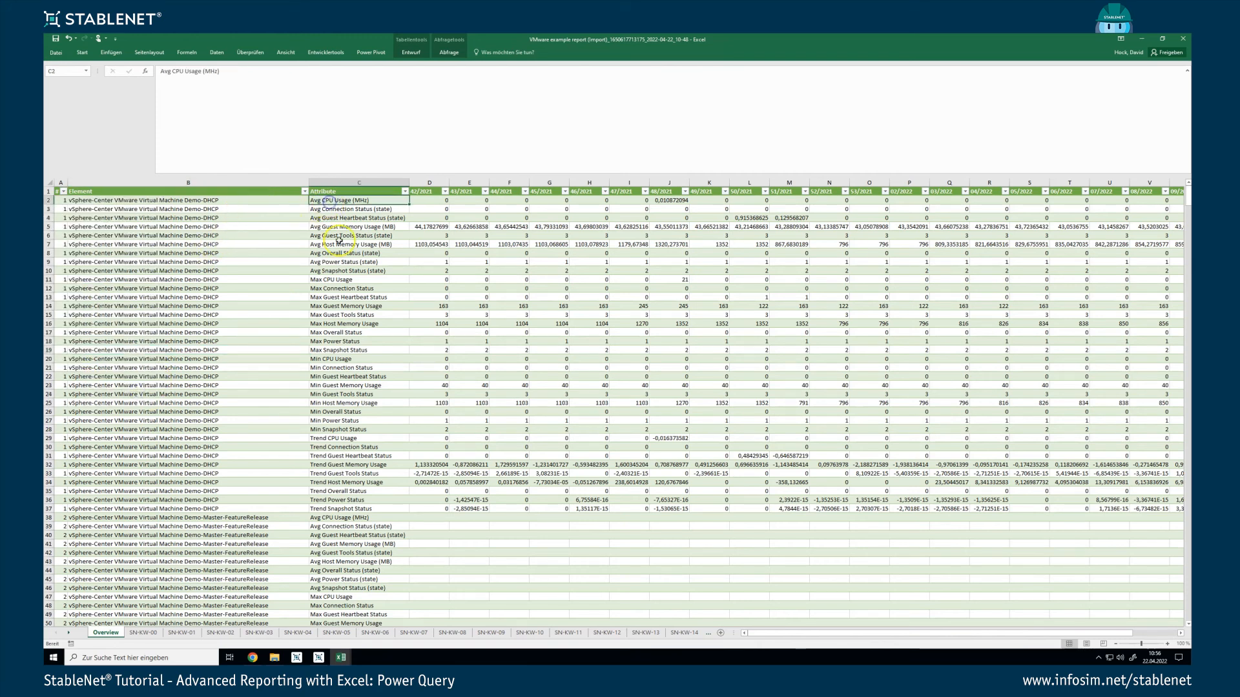
left_click_drag(325, 507, 342, 204)
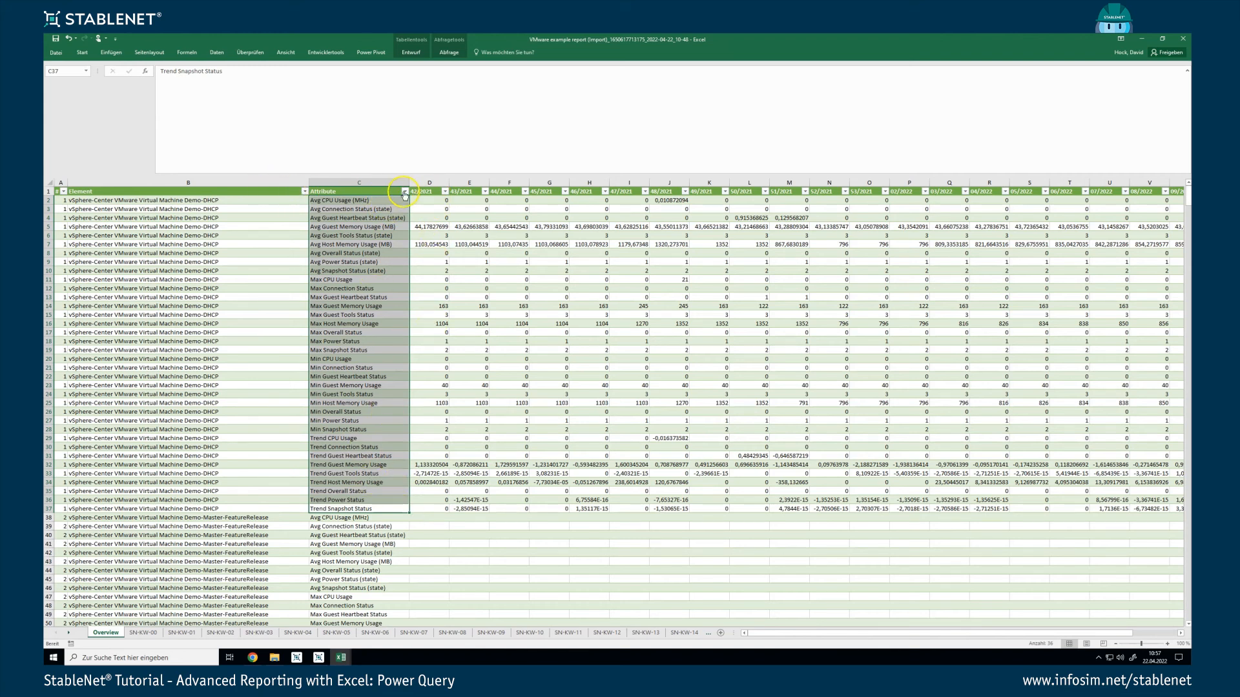
left_click(405, 191)
left_click(333, 266)
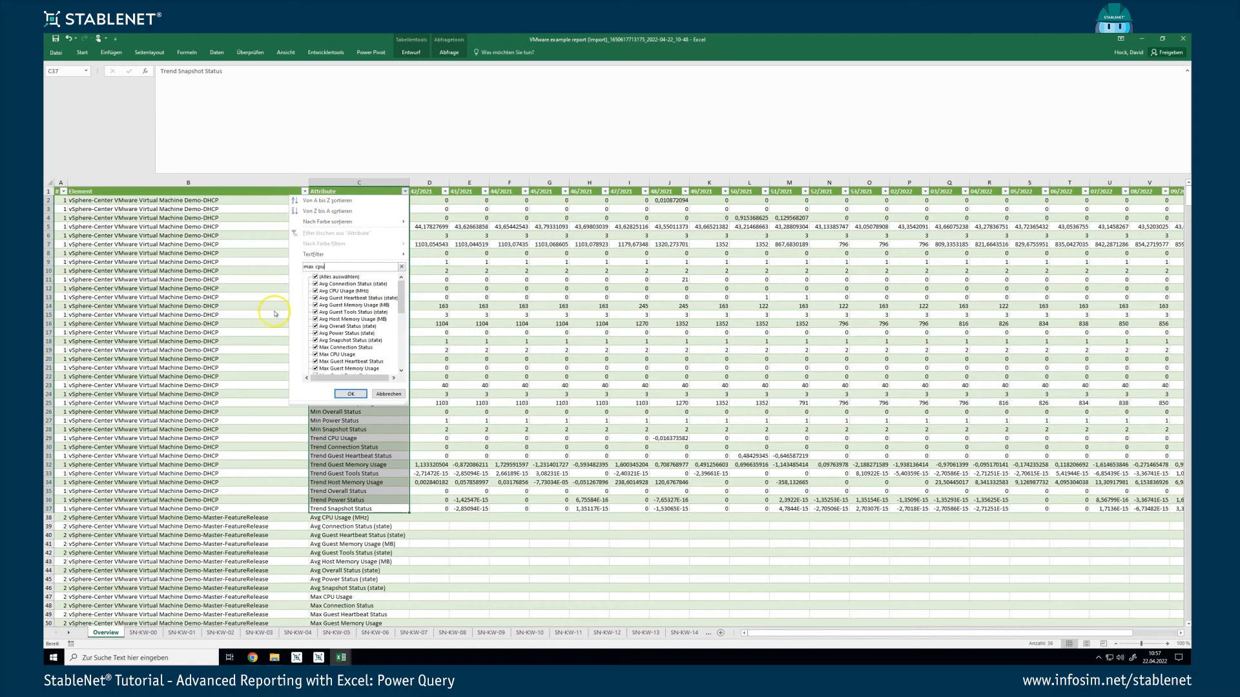
type("max cpu")
left_click(349, 393)
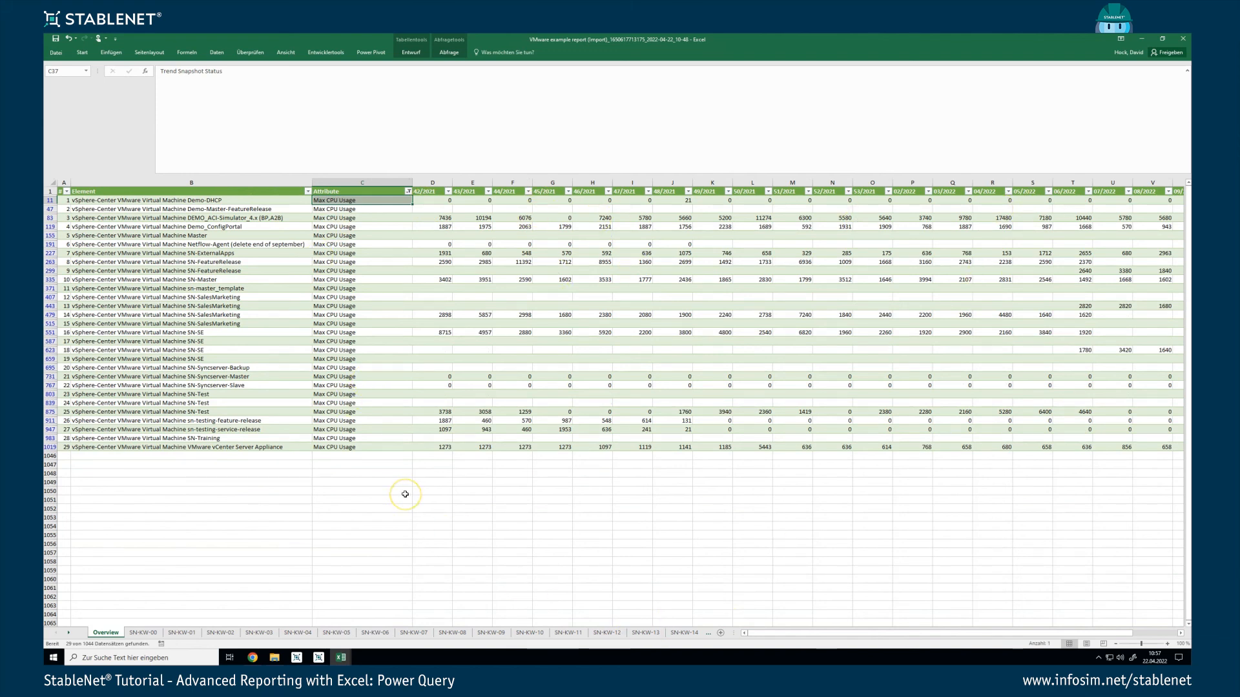
left_click(310, 500)
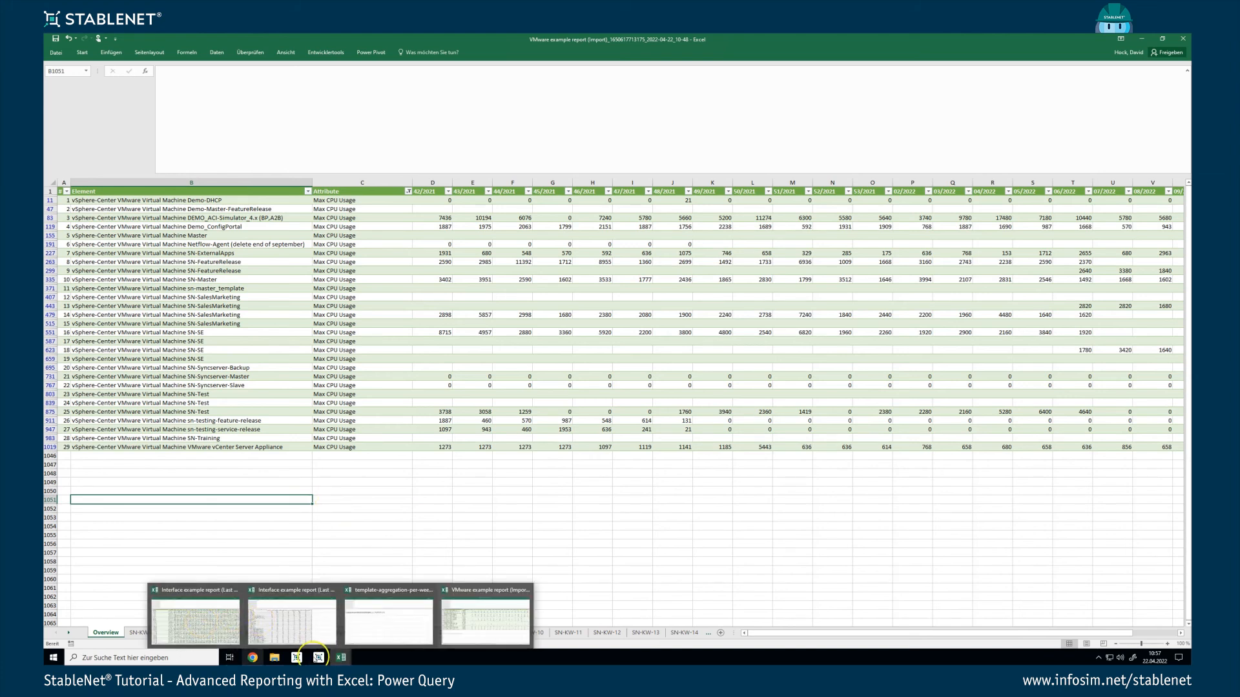
Switch to StableNet, find the report templates by searching for "report", and start reimporting the Template Aggregation per Week template.
left_click(300, 621)
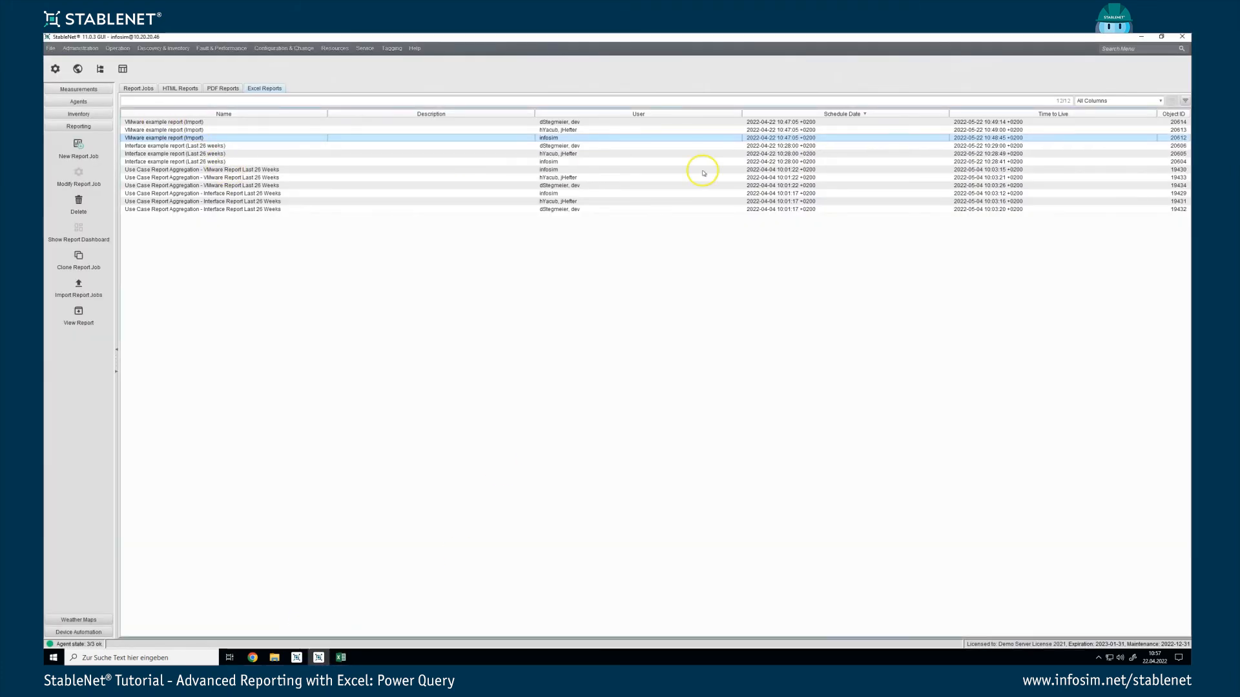
left_click(1112, 49)
type("report")
key("Return")
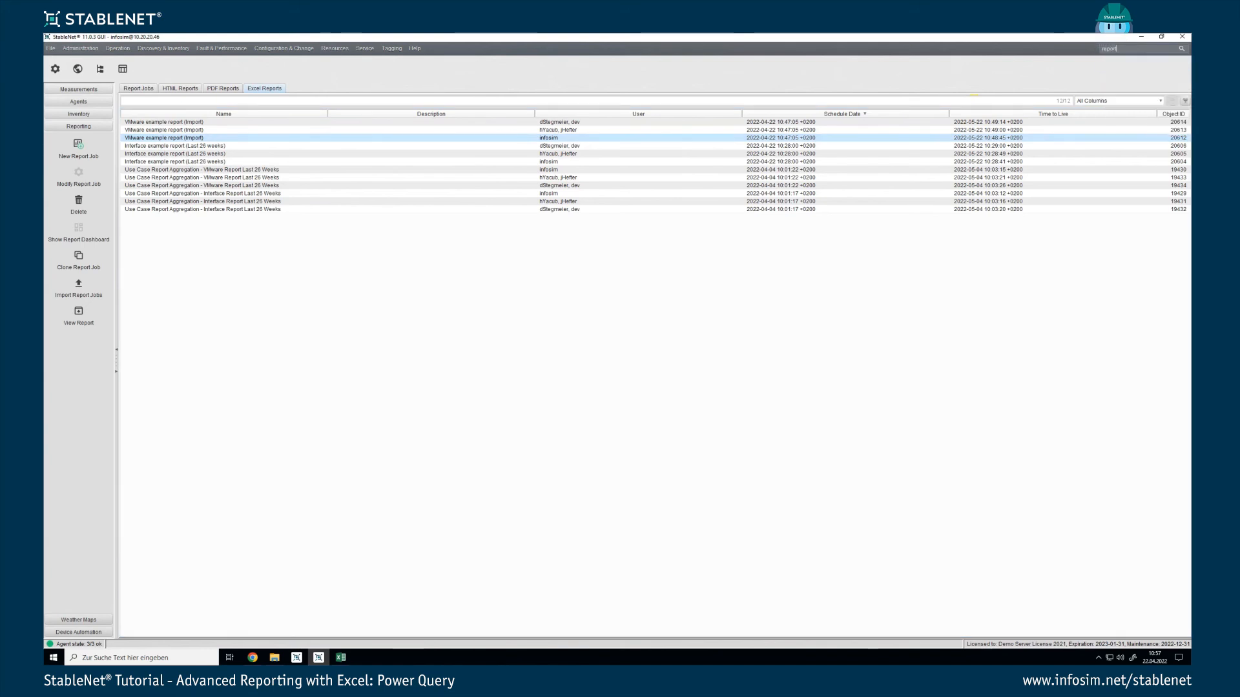
left_click(434, 260)
left_click(687, 440)
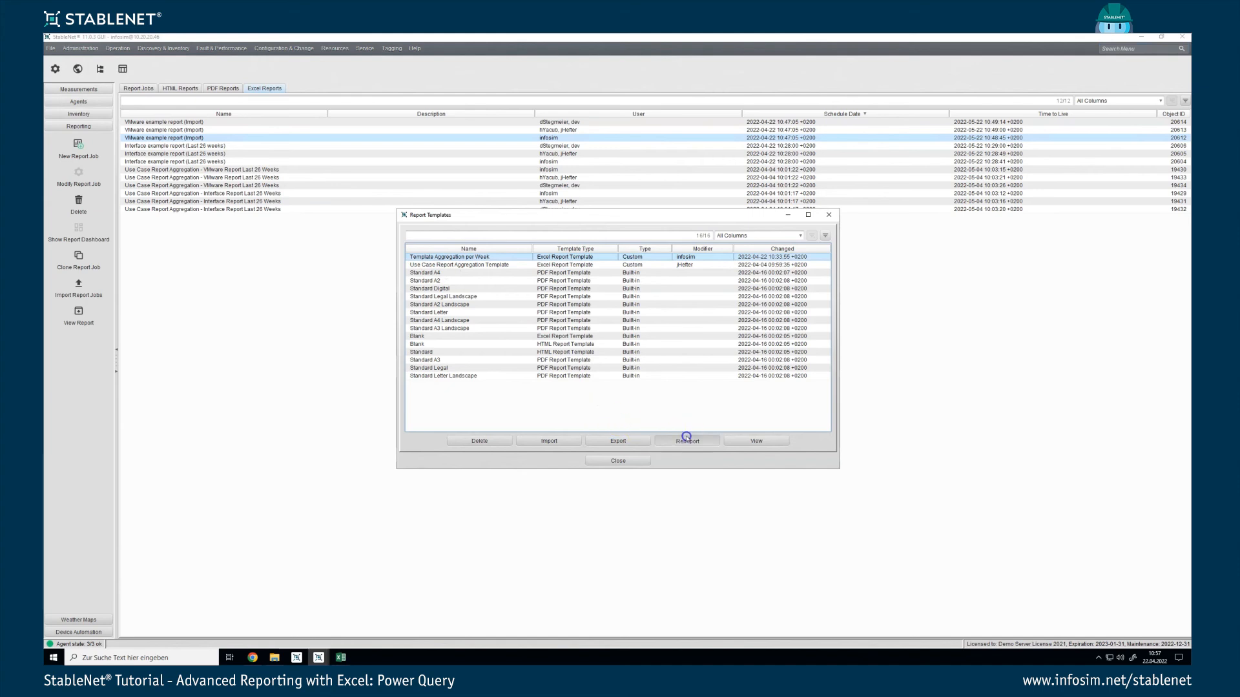
left_click(583, 417)
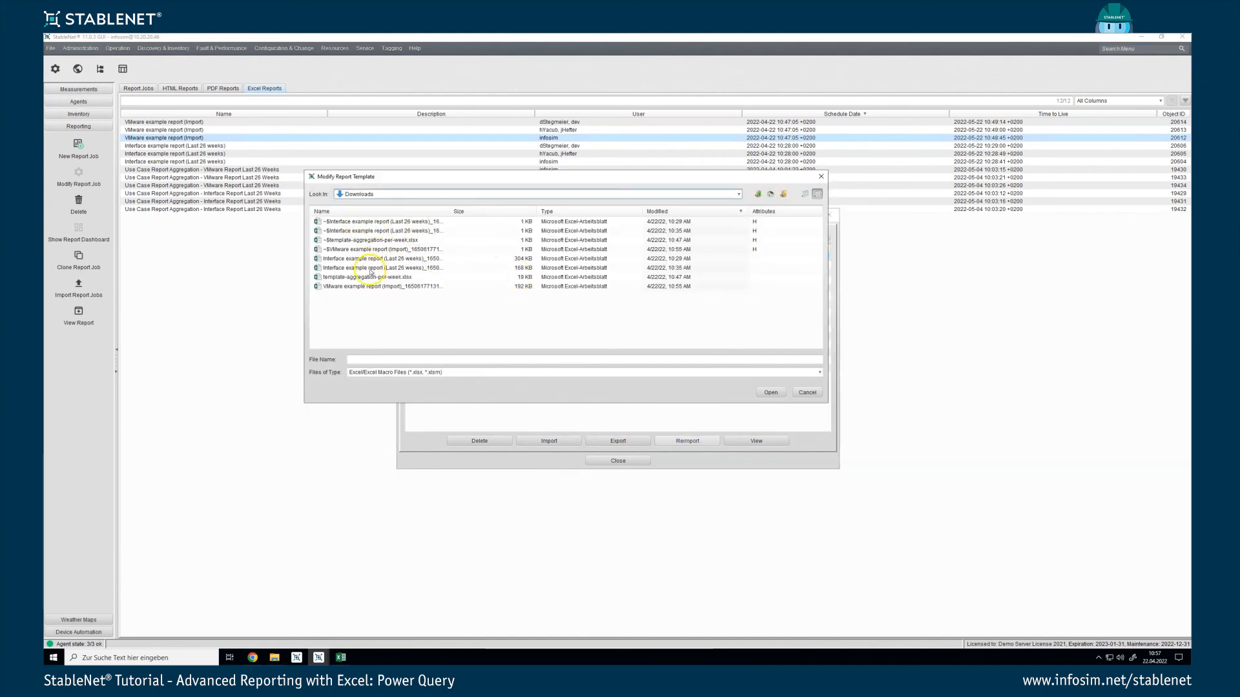
Check the AggregationOfWeeks query's Gefilterte Zeilen step in the template-aggregation-per-week workbook in Excel, then save and close the workbook.
left_click(341, 657)
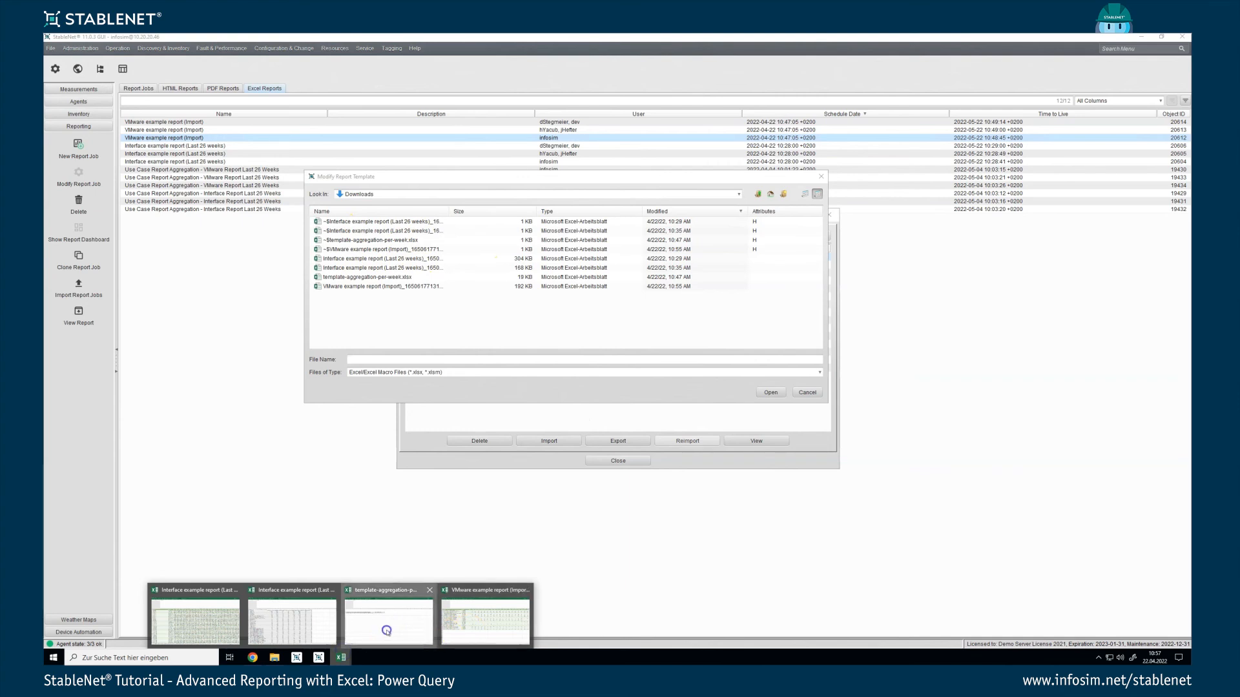
left_click(386, 630)
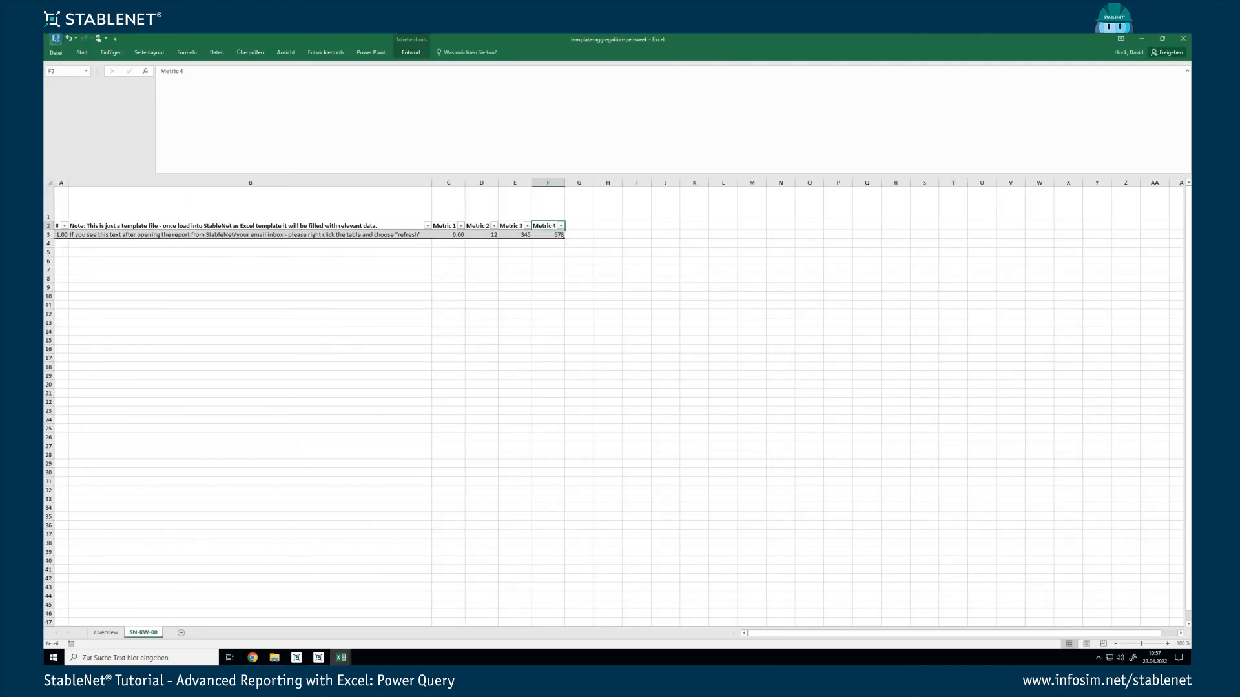
left_click(217, 52)
left_click(183, 86)
mouse_move(245, 178)
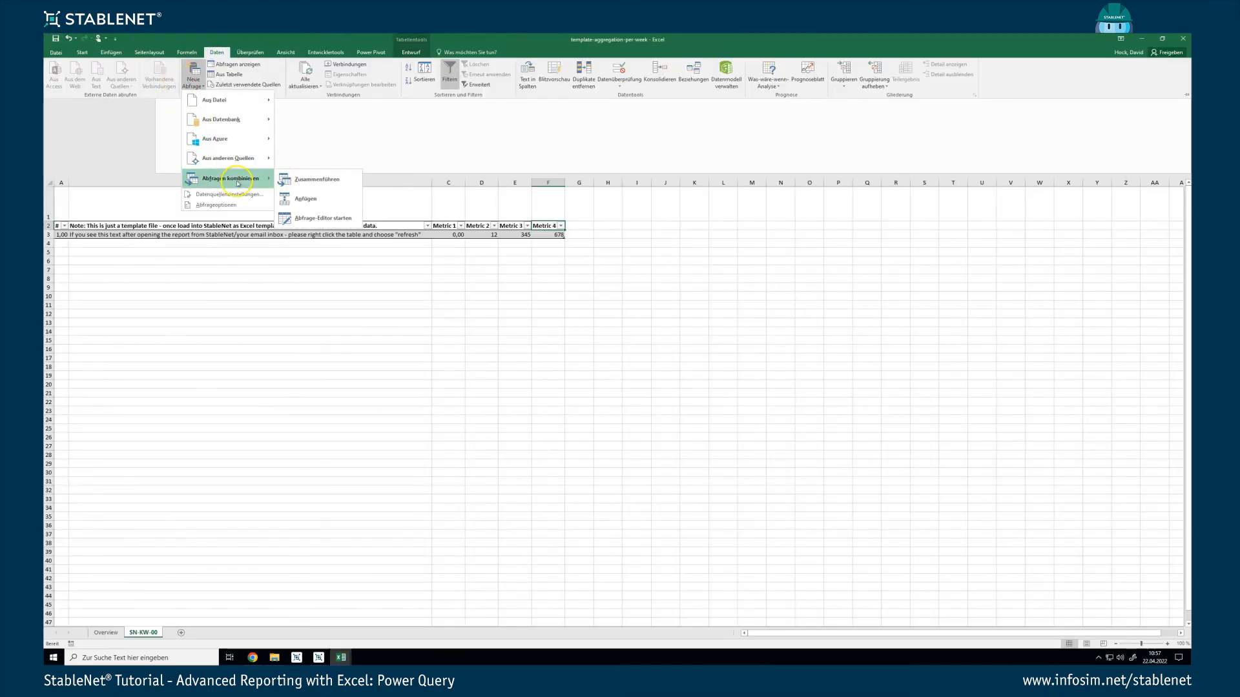
left_click(316, 219)
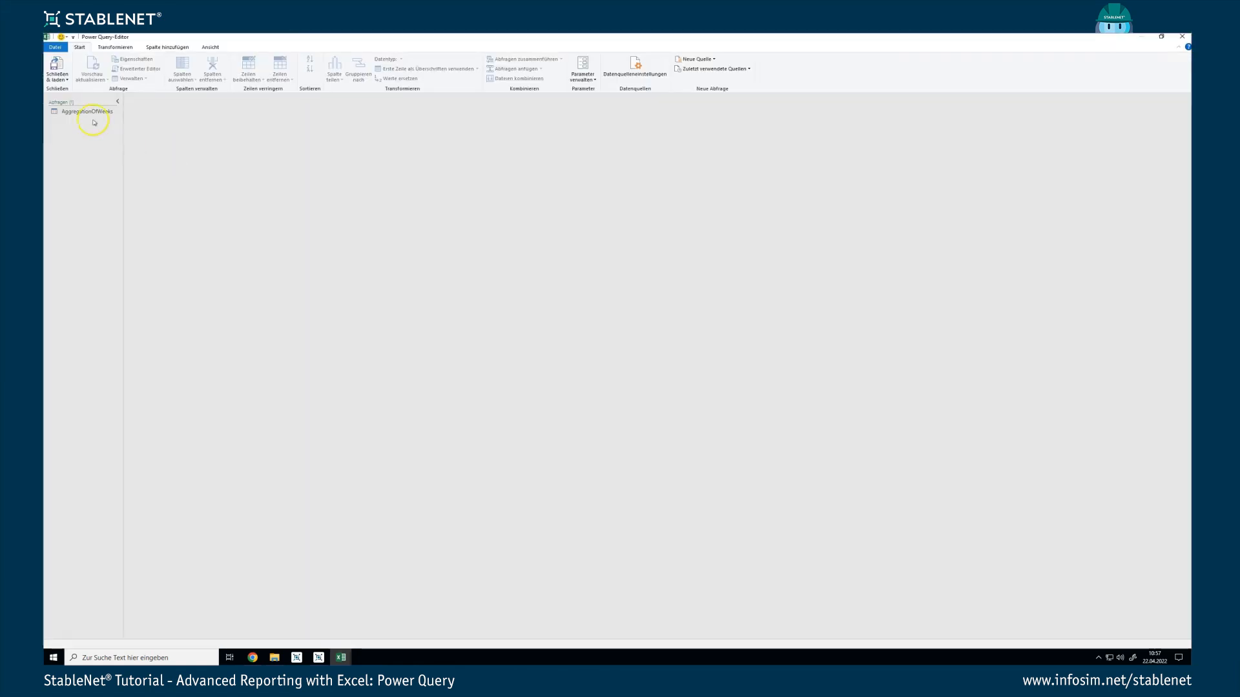
left_click(84, 111)
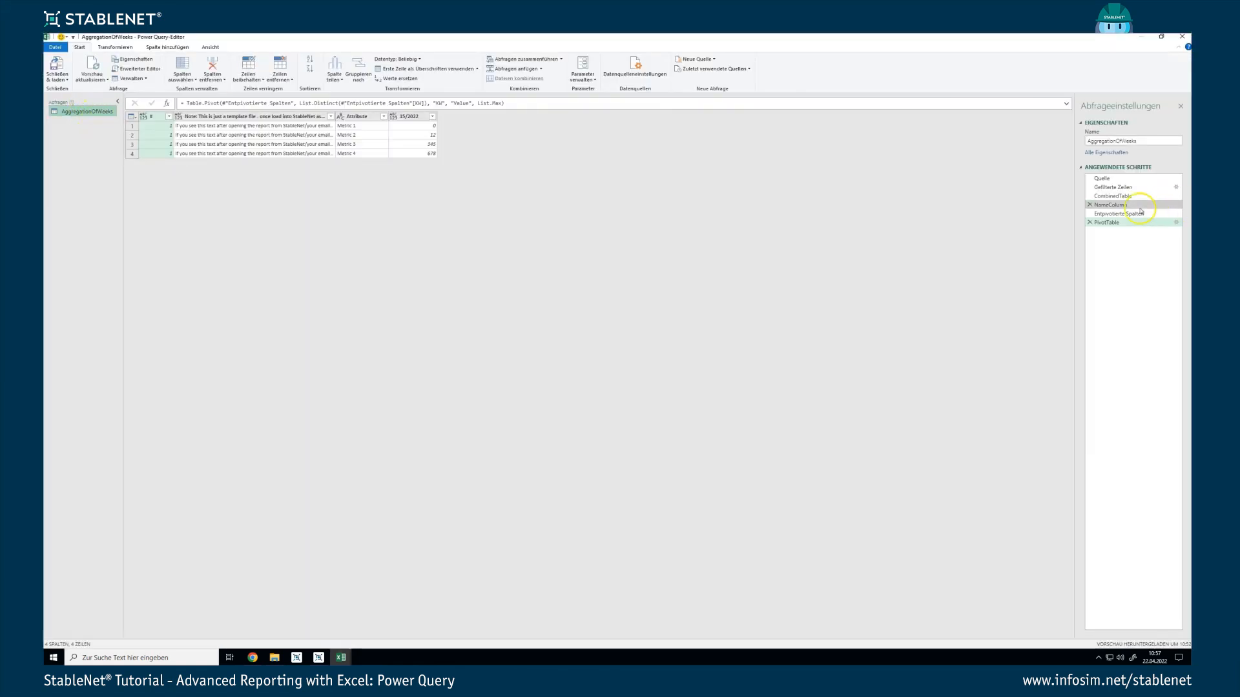
left_click(1128, 188)
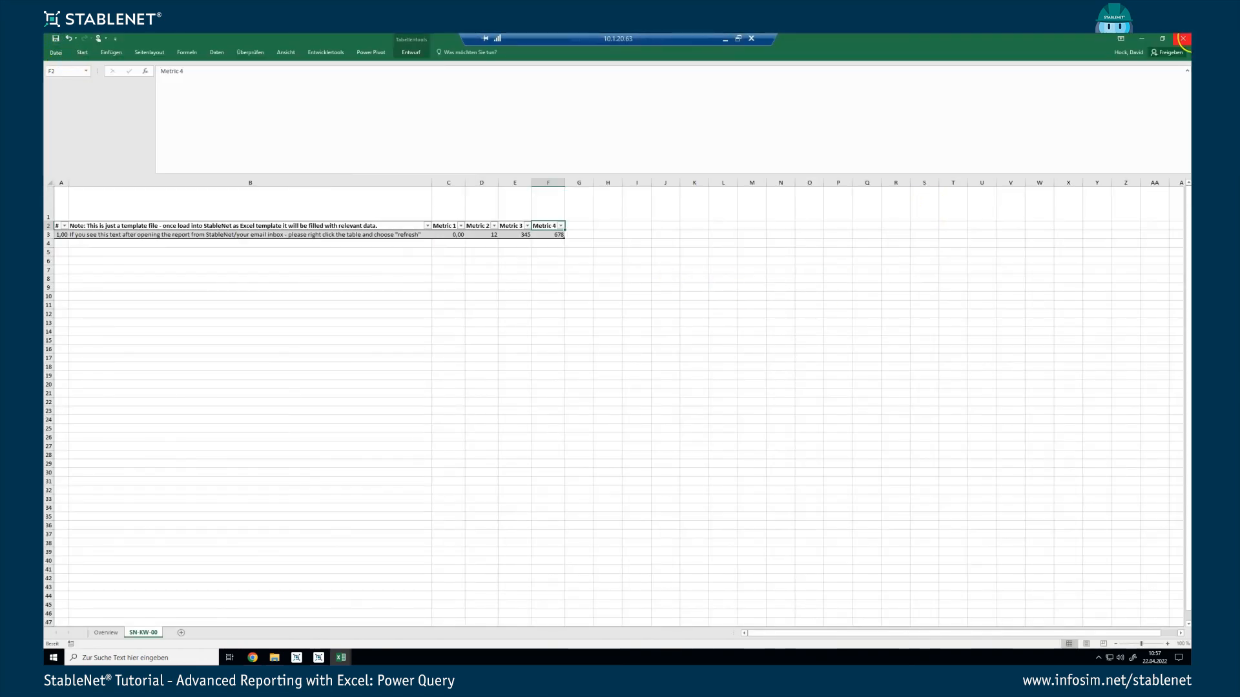
left_click(1182, 38)
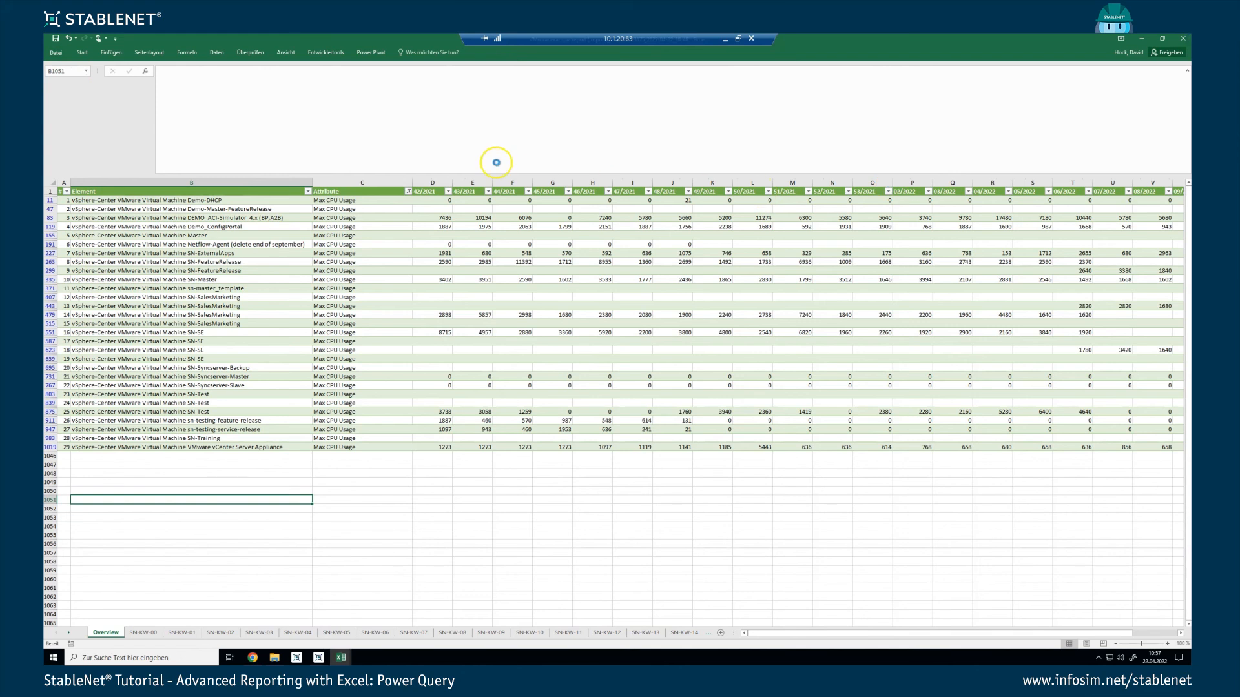
Return to StableNet's pending reimport, load template-aggregation-per-week.xlsx from Downloads, and close the report templates dialog.
left_click(272, 658)
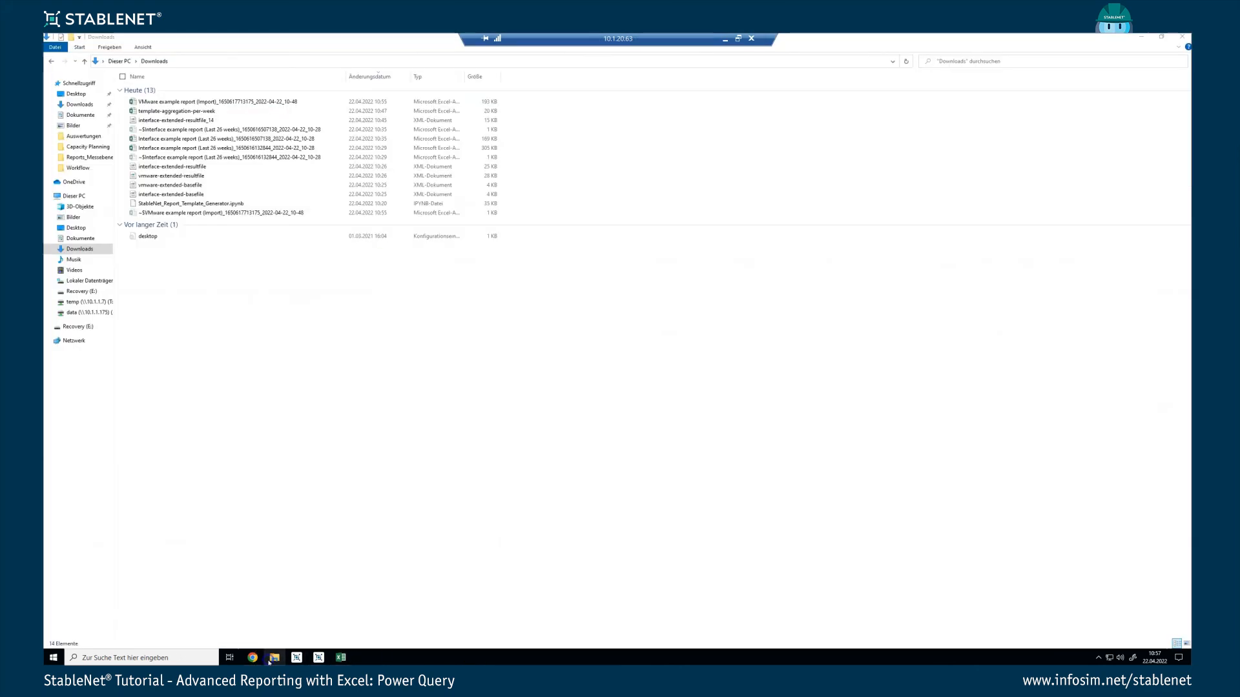
left_click(315, 659)
left_click(340, 636)
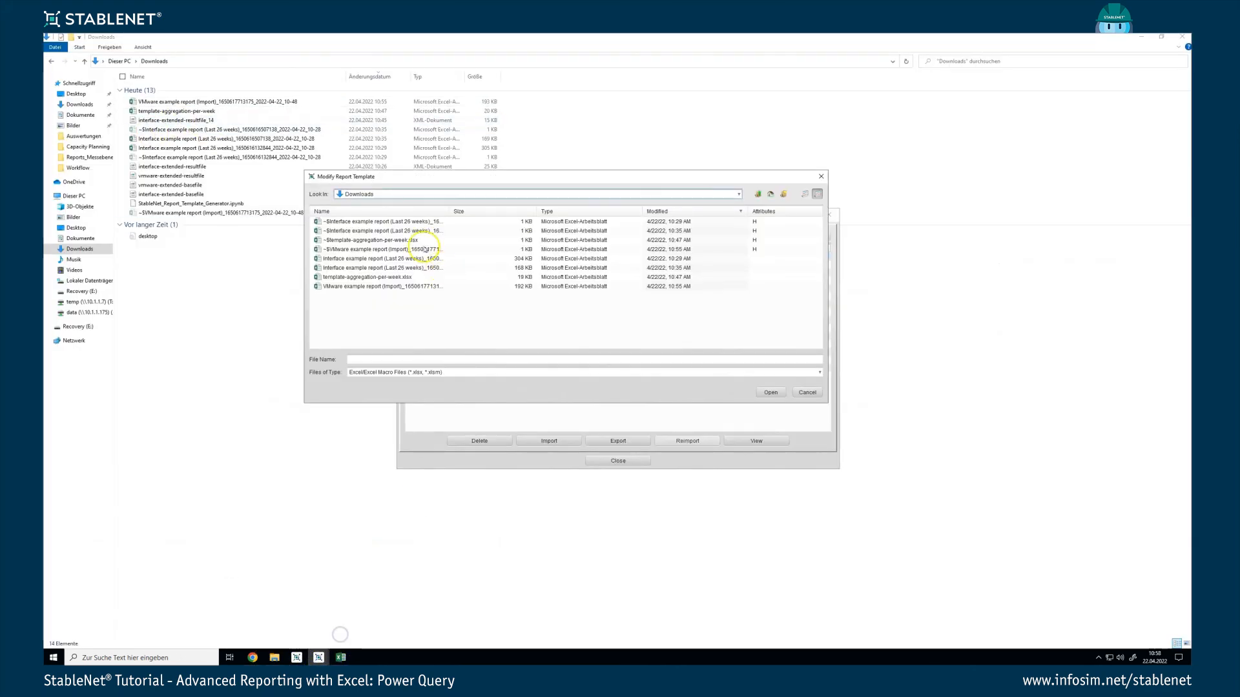
left_click(402, 277)
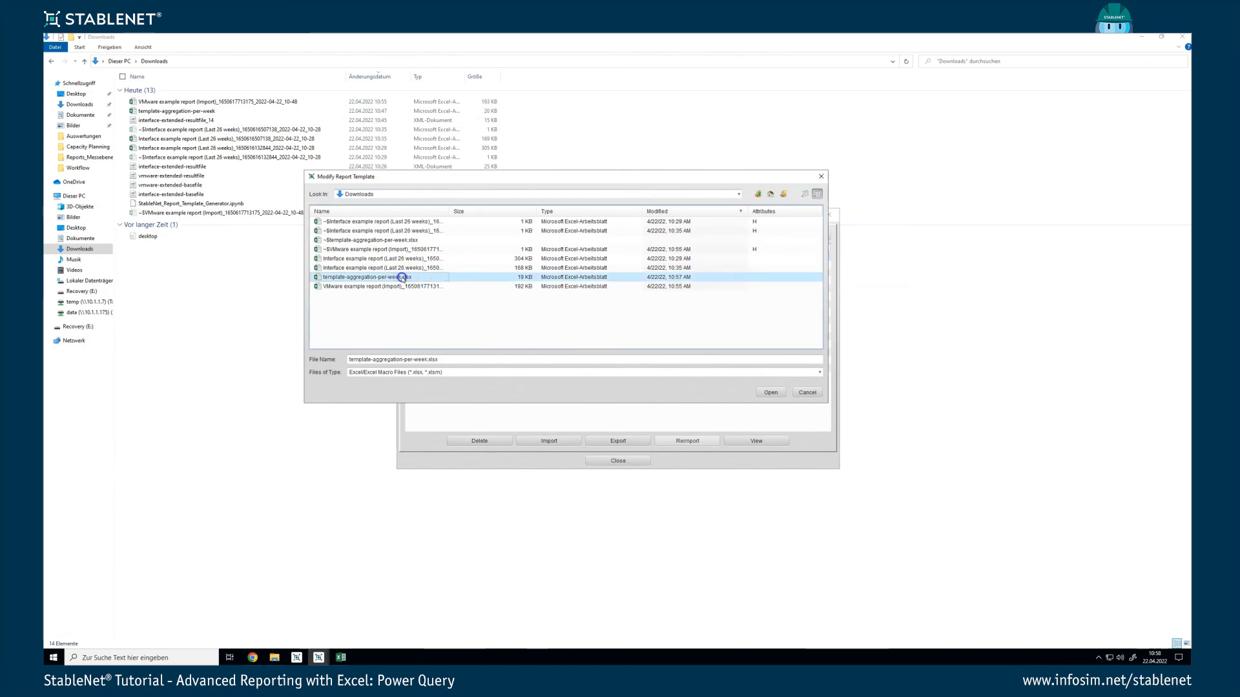
double_click(402, 277)
left_click(607, 456)
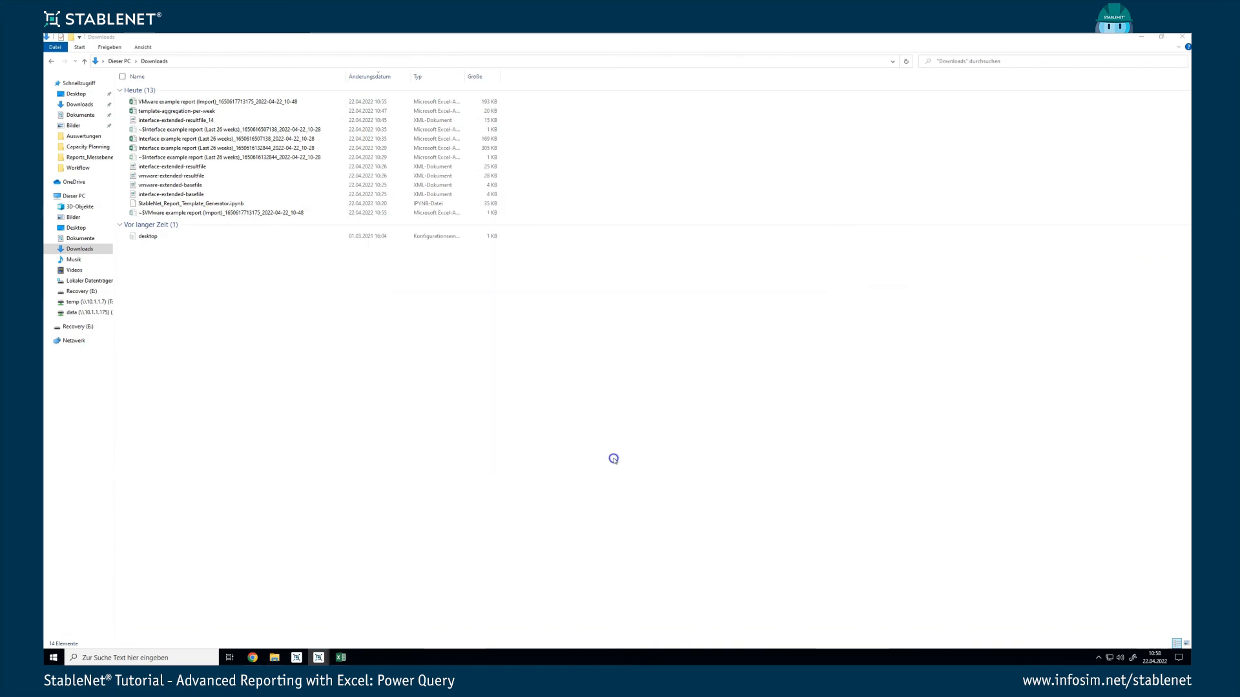
Generate the VMware example report (Import) from the StableNet report jobs.
left_click(319, 657)
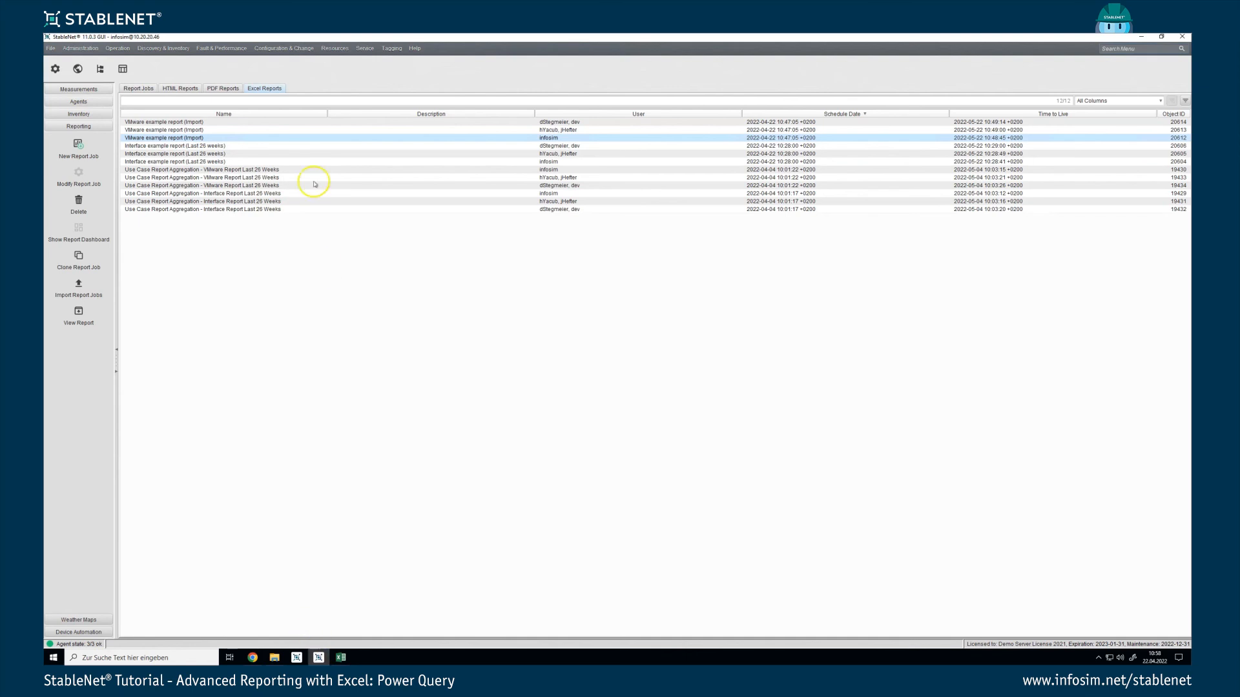
left_click(146, 91)
left_click(163, 241)
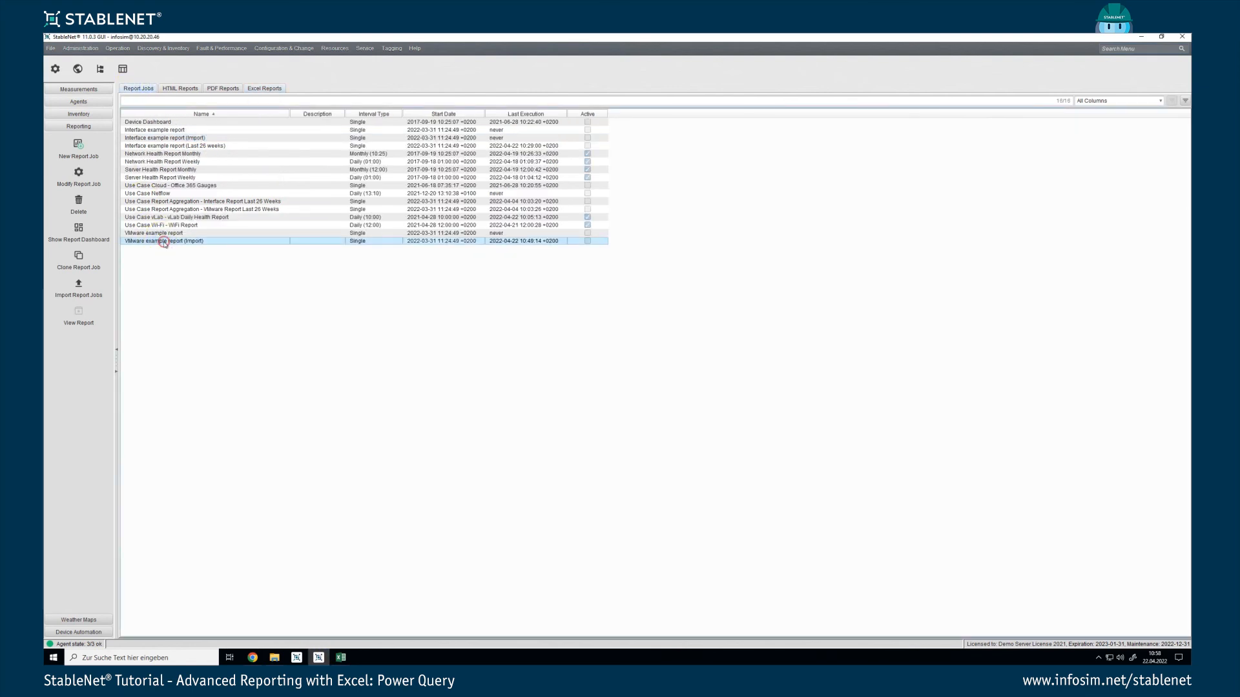
right_click(165, 243)
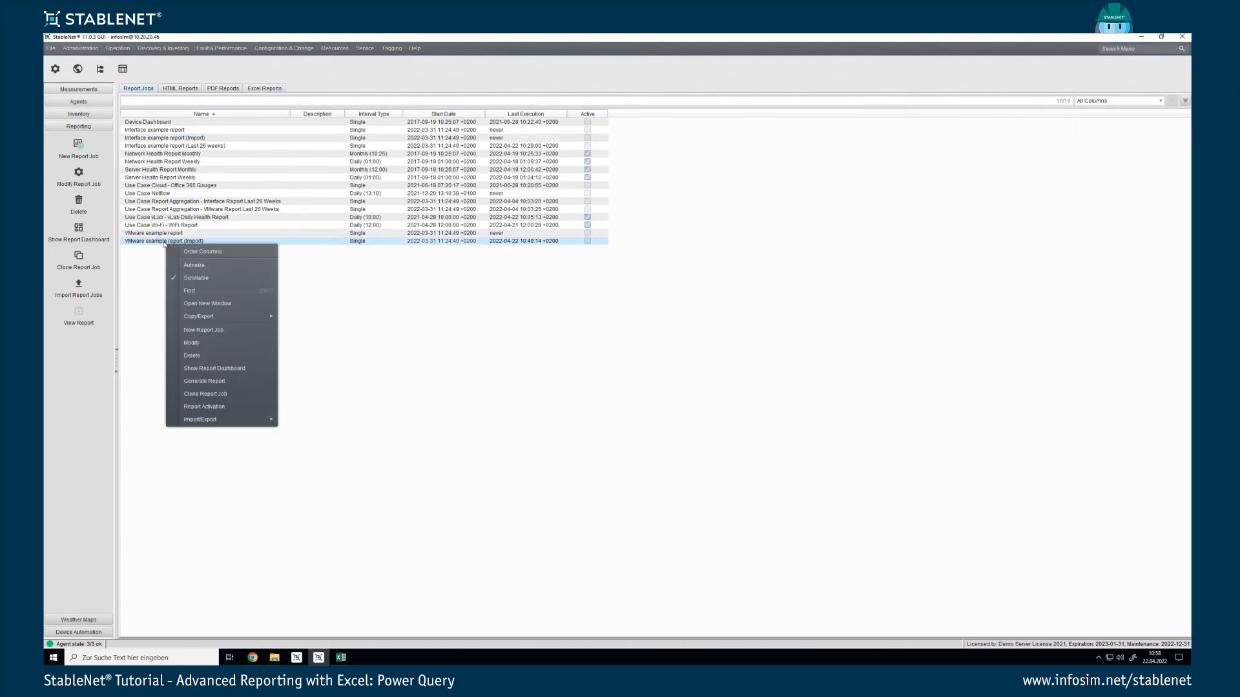
left_click(203, 381)
left_click(607, 368)
Export the newest VMware example report (Import) from the generated Excel reports to the Downloads folder.
left_click(258, 89)
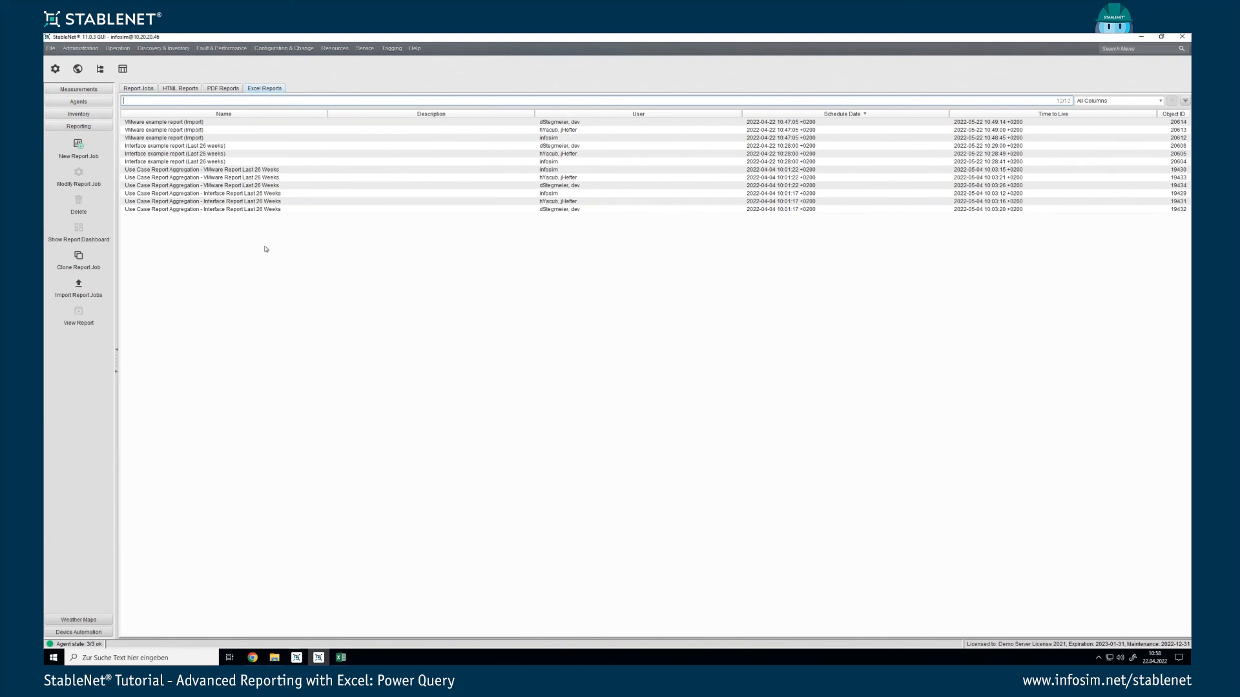
left_click(262, 240)
left_click(183, 123)
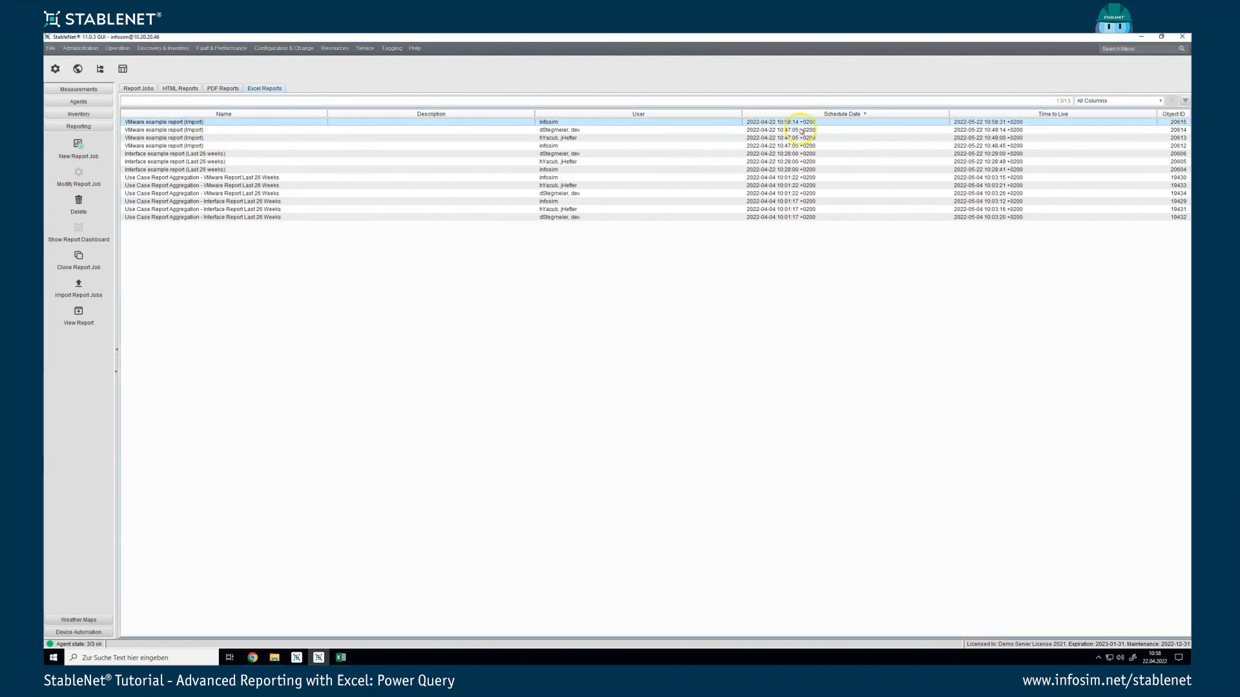
right_click(136, 122)
left_click(171, 238)
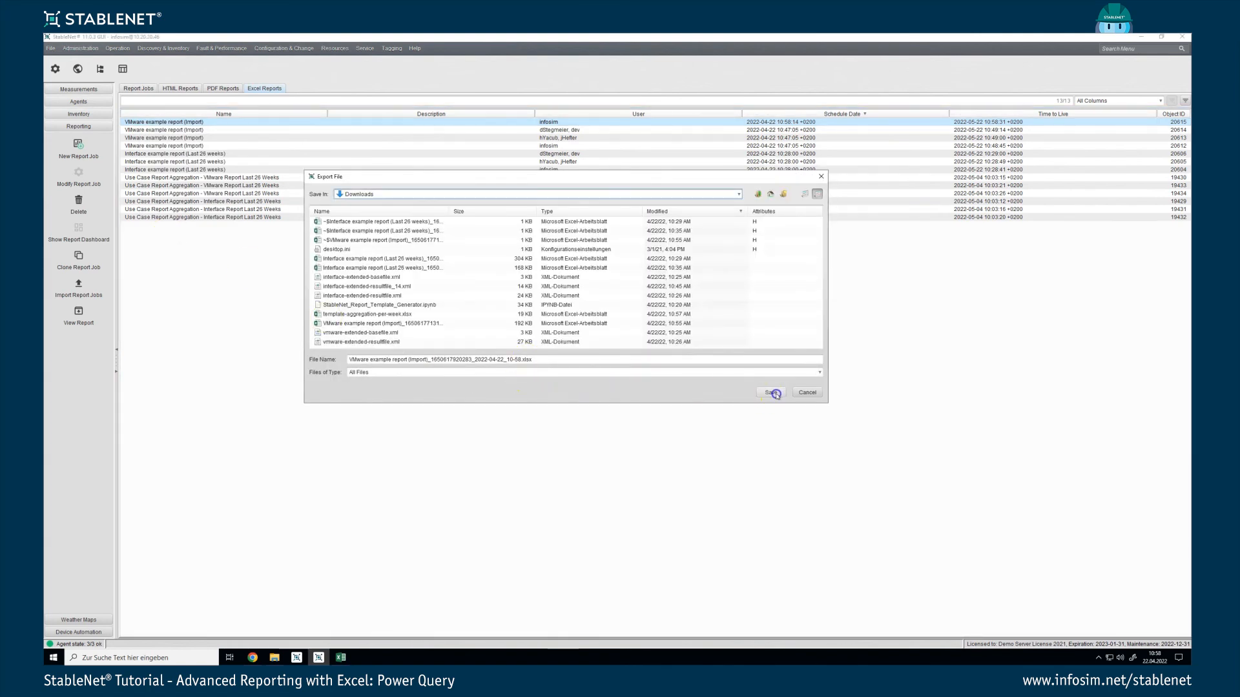
left_click(773, 394)
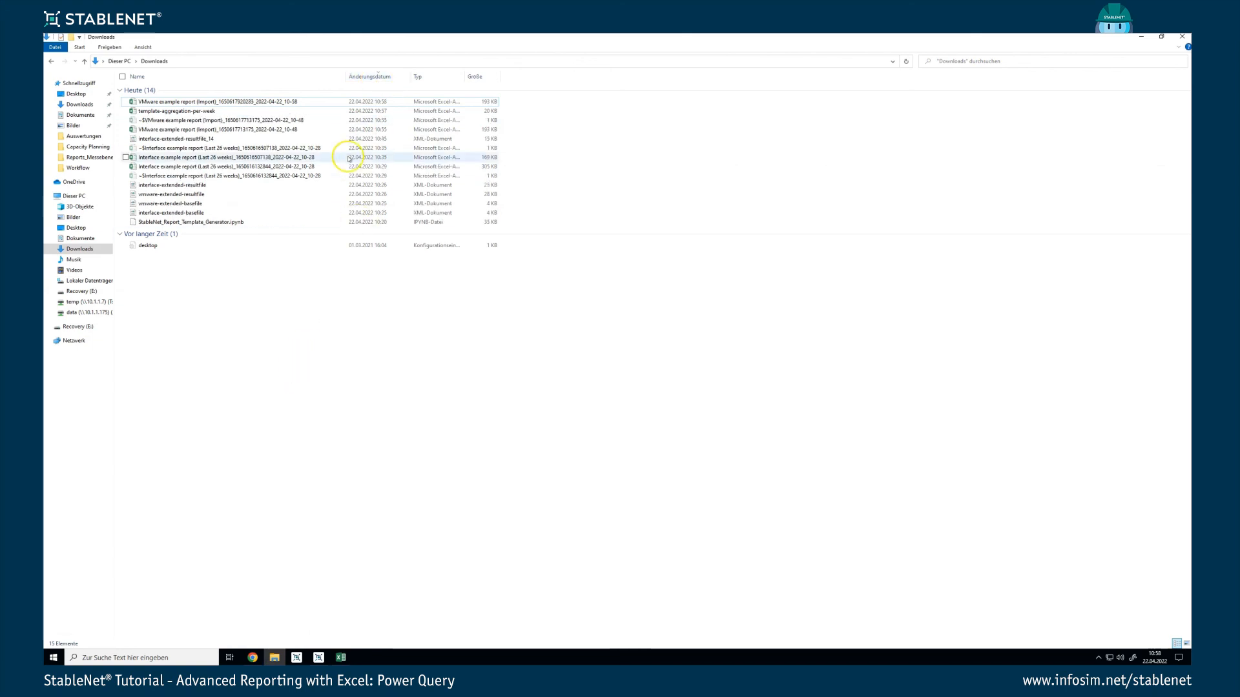
Open the newly exported VMware report workbook from Downloads and refresh the table on its Overview sheet.
left_click(286, 102)
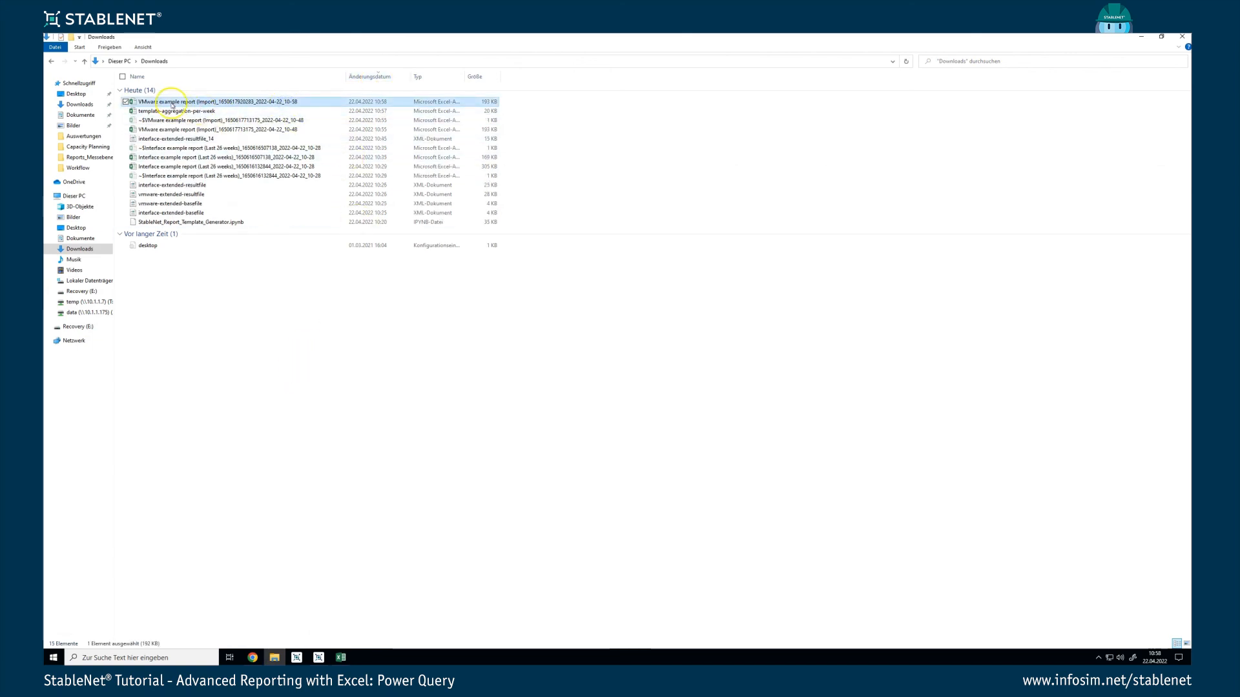
double_click(284, 102)
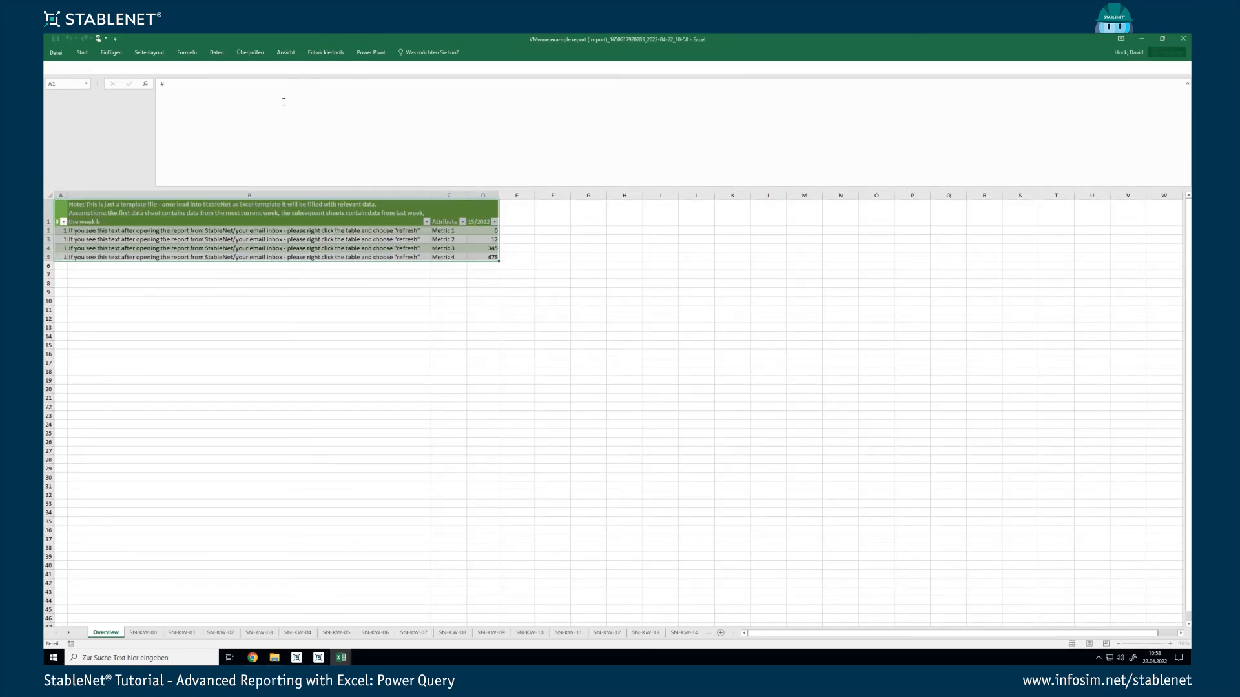
left_click(252, 71)
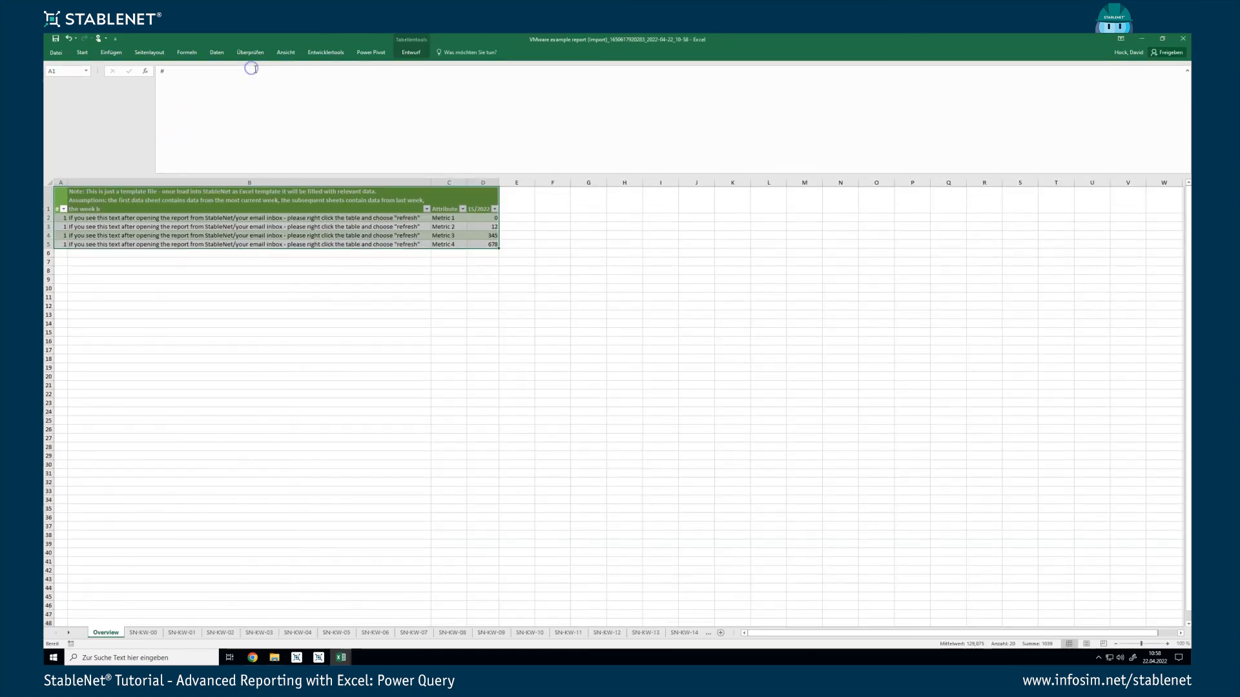
right_click(150, 227)
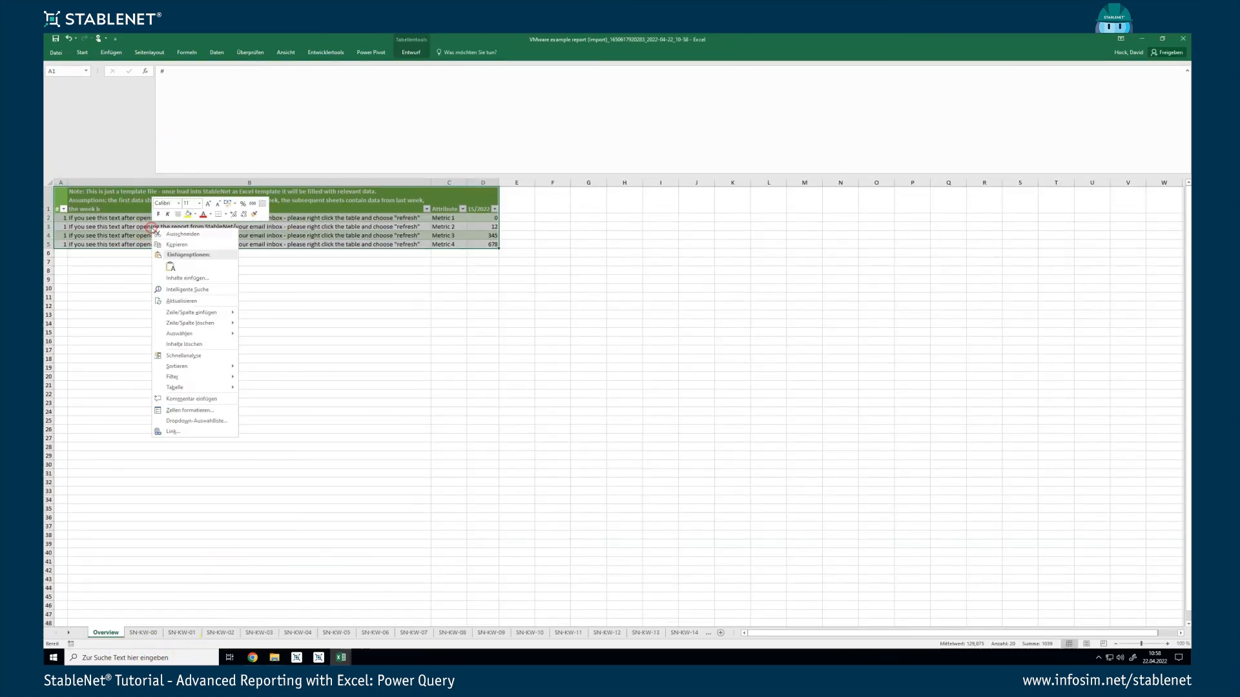
left_click(187, 300)
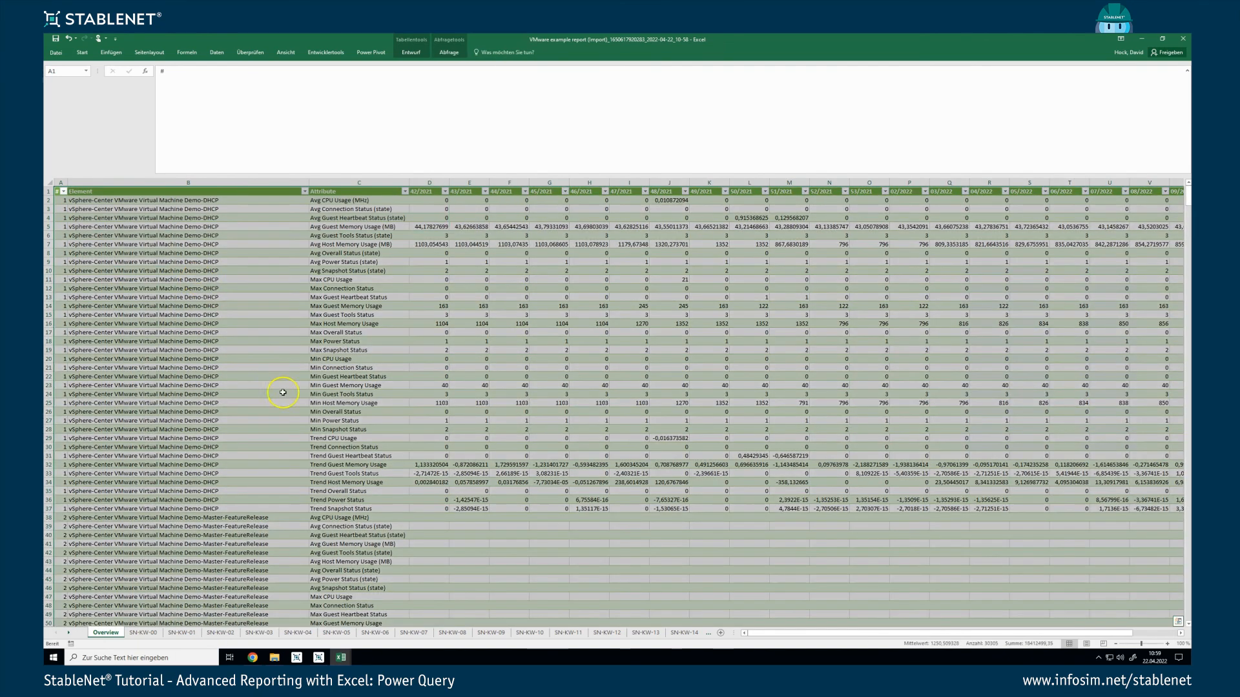
left_click(284, 410)
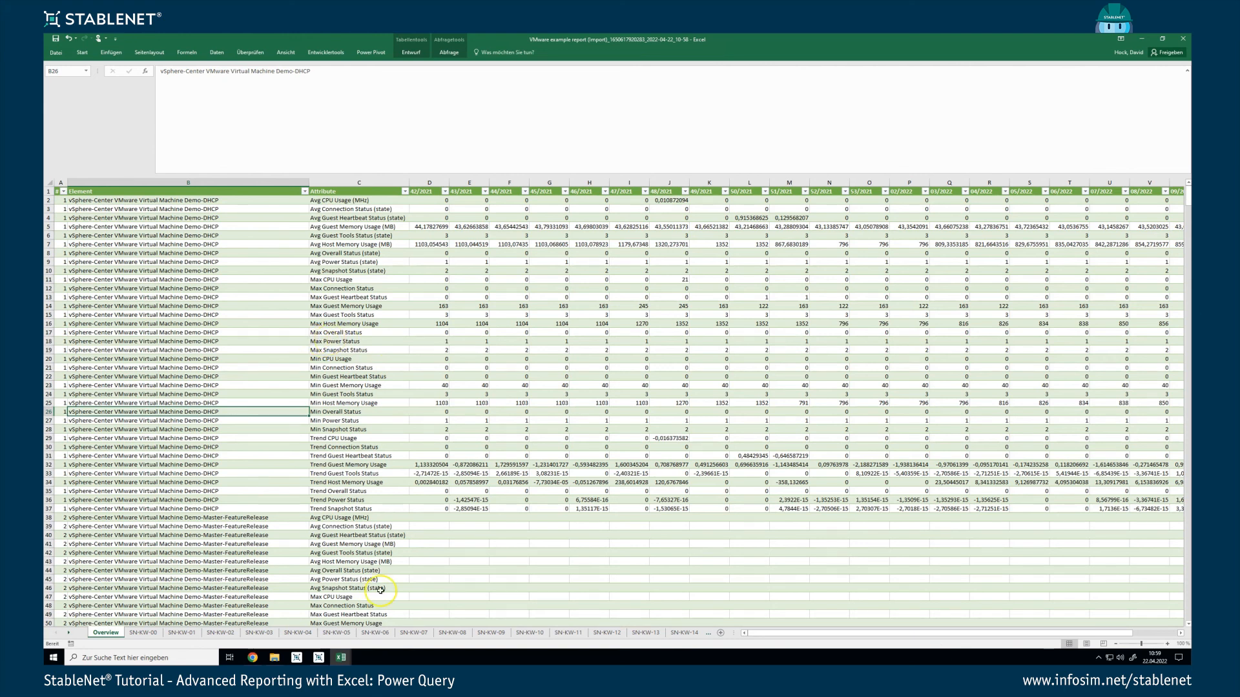
Review the report components of the VMware example report (Import) job in StableNet and close the wizard without changes.
left_click(252, 657)
mouse_move(318, 657)
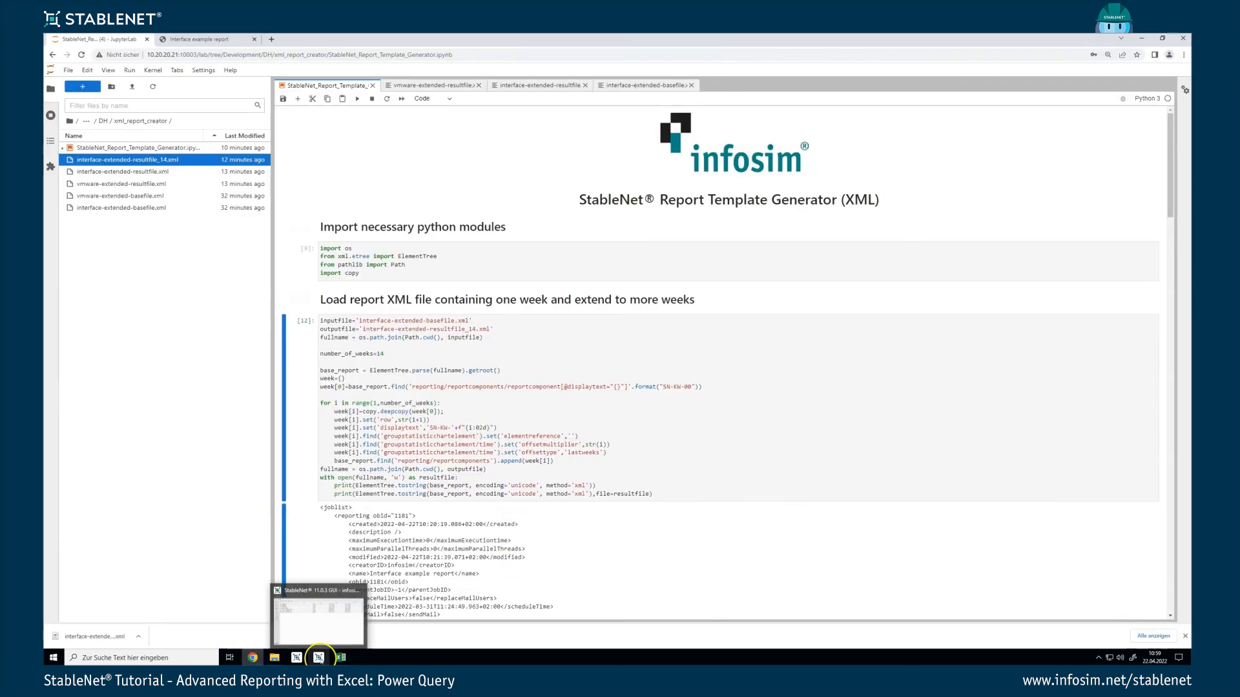
left_click(312, 595)
left_click(138, 89)
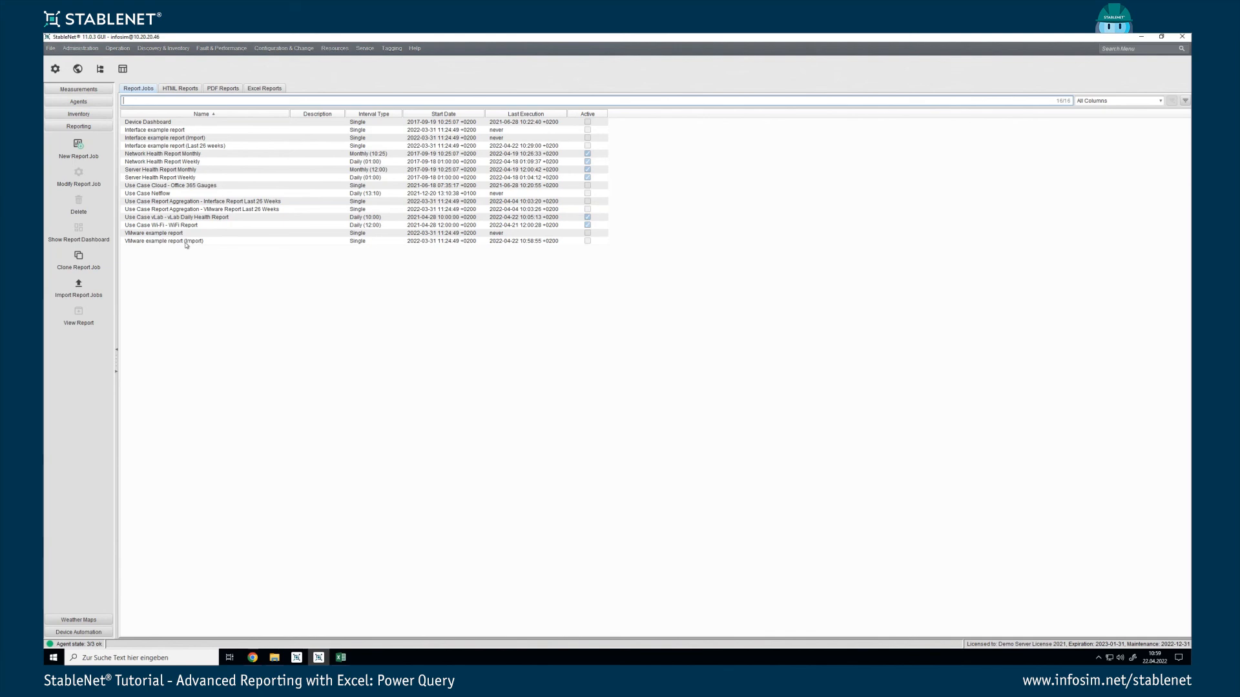
left_click(185, 242)
double_click(185, 244)
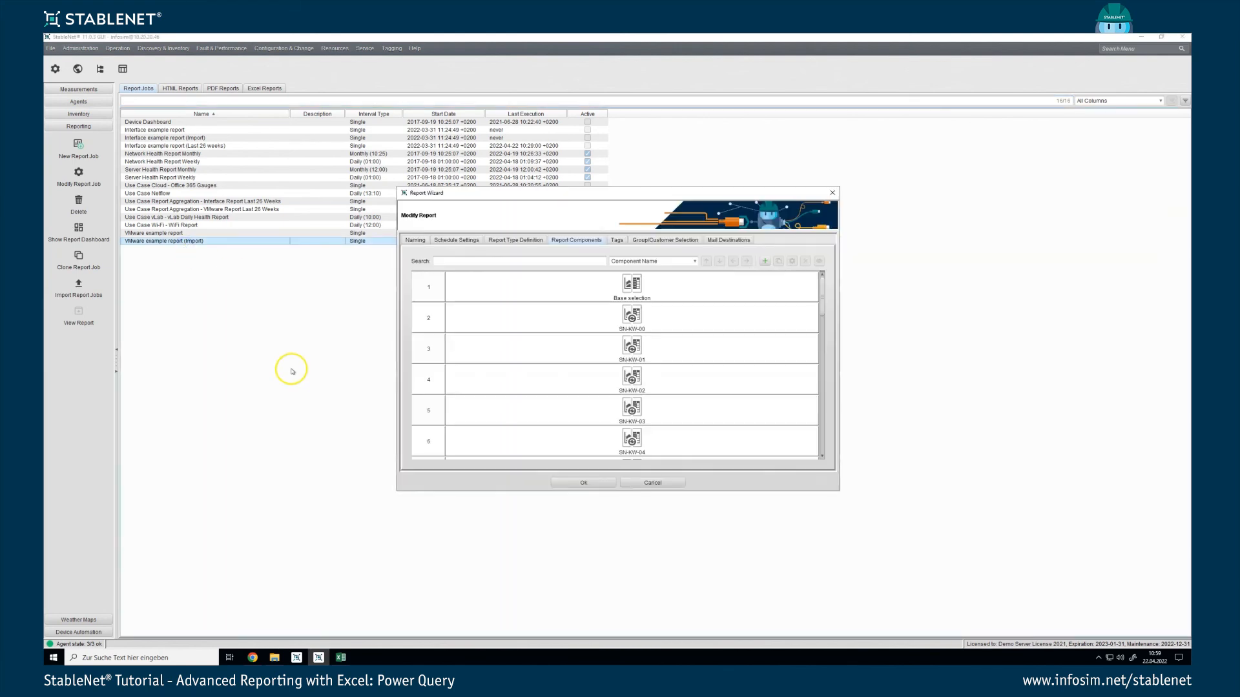
scroll(660, 313, "down", 10)
scroll(655, 414, "down", 3)
scroll(652, 411, "up", 12)
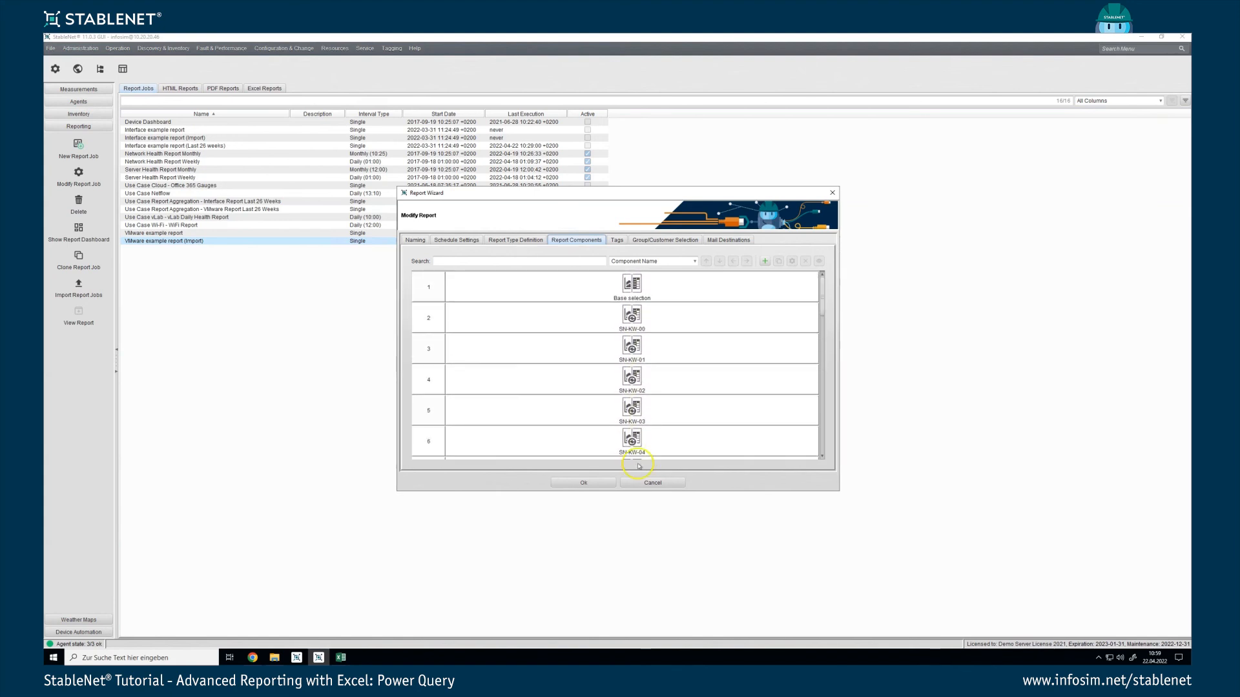
left_click(647, 482)
Reopen the template-aggregation-per-week workbook in Excel and look at its Overview and SN-KW-00 sheets.
mouse_move(344, 657)
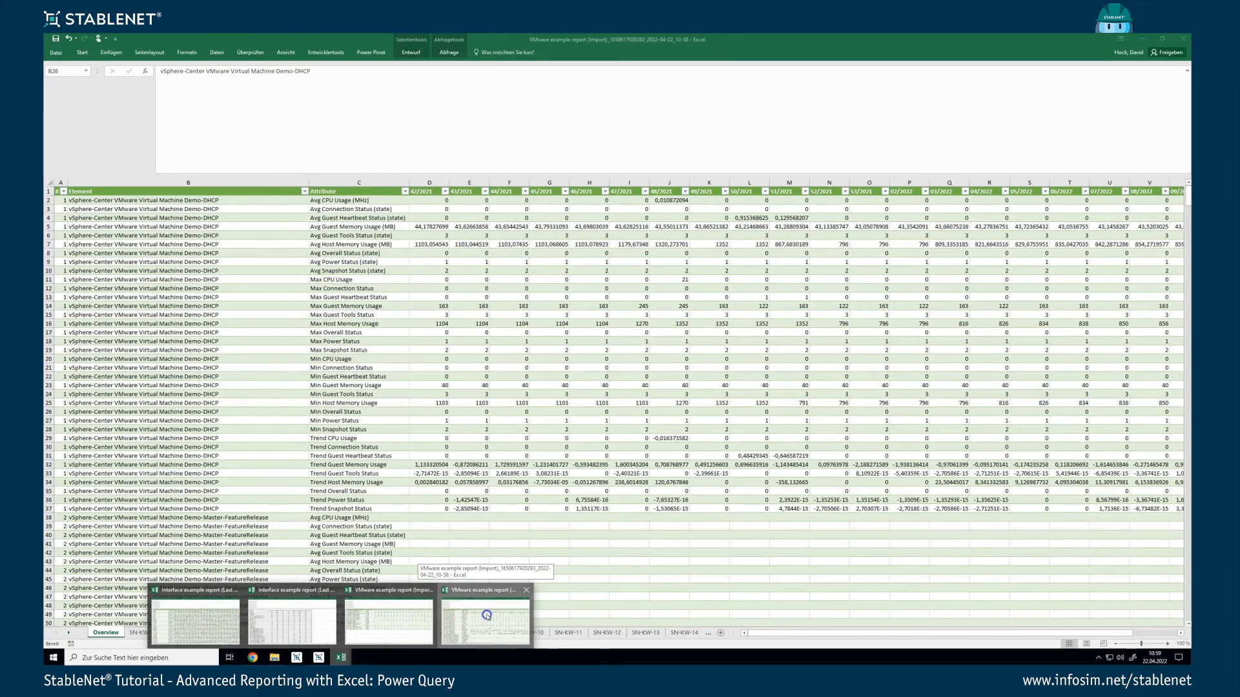
left_click(486, 615)
left_click(56, 53)
left_click(75, 104)
left_click(332, 156)
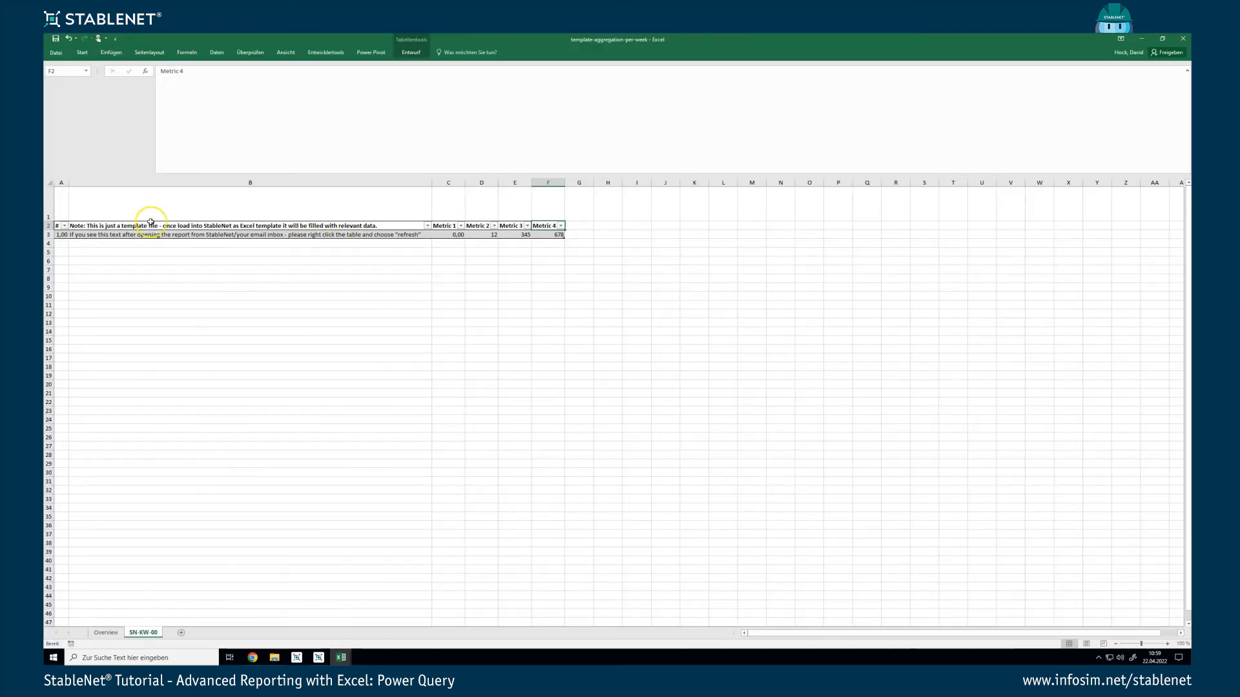
left_click(107, 633)
left_click(139, 634)
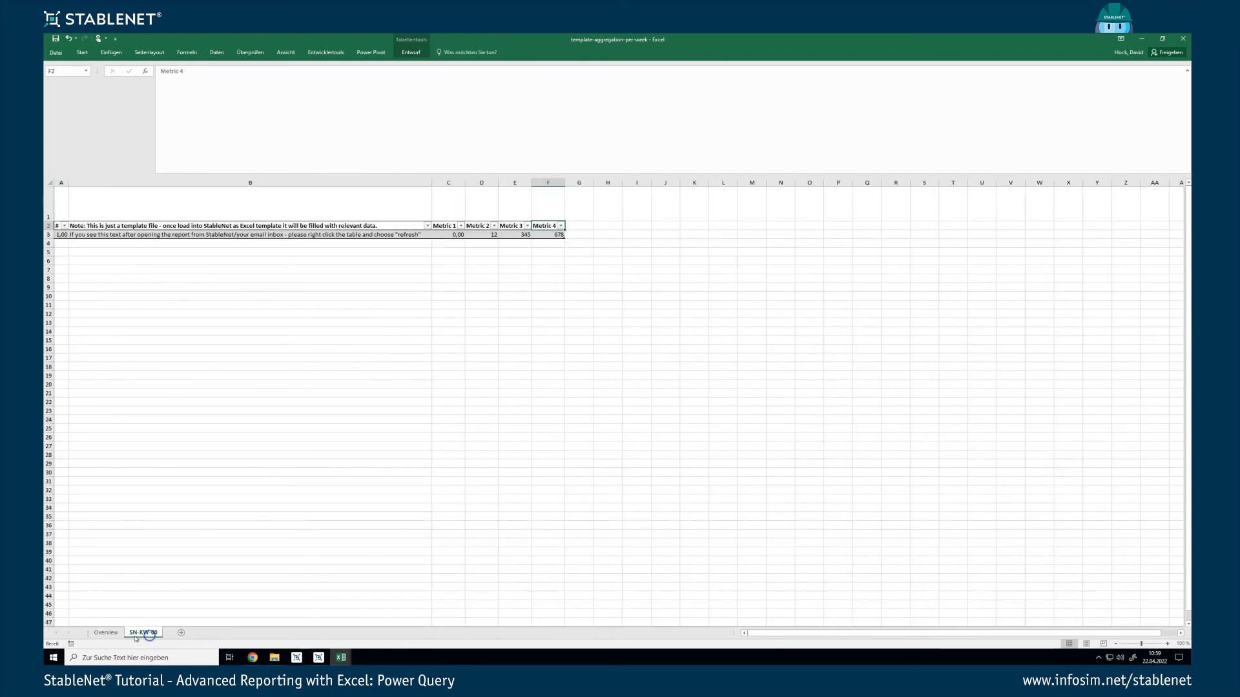
Compare the template's Overview and SN-KW-00 sheets with the Overview sheet of the exported VMware example report workbook.
left_click(106, 633)
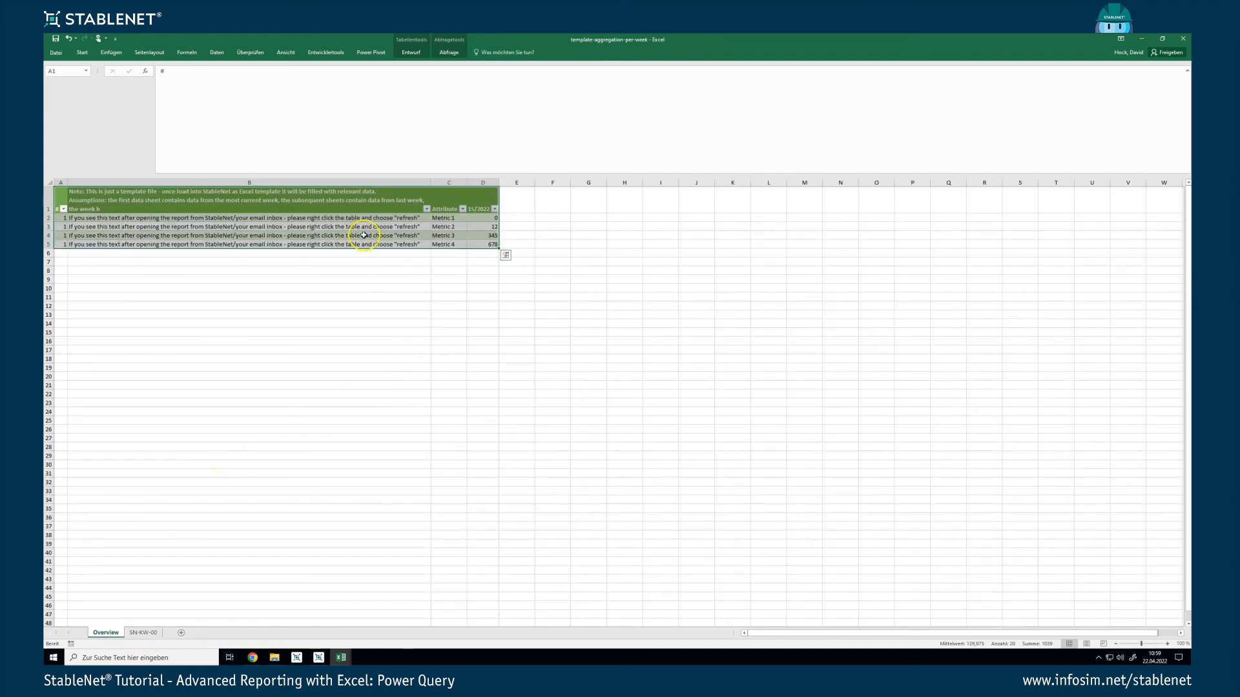
left_click(143, 633)
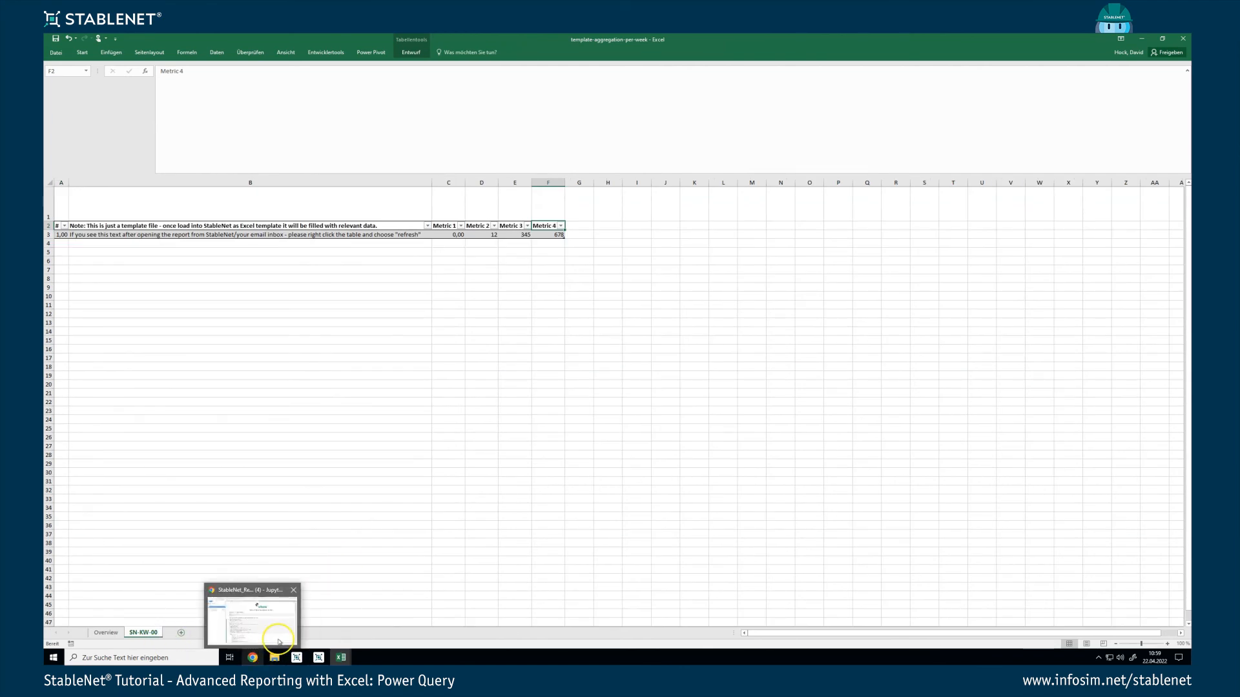
mouse_move(340, 658)
left_click(414, 623)
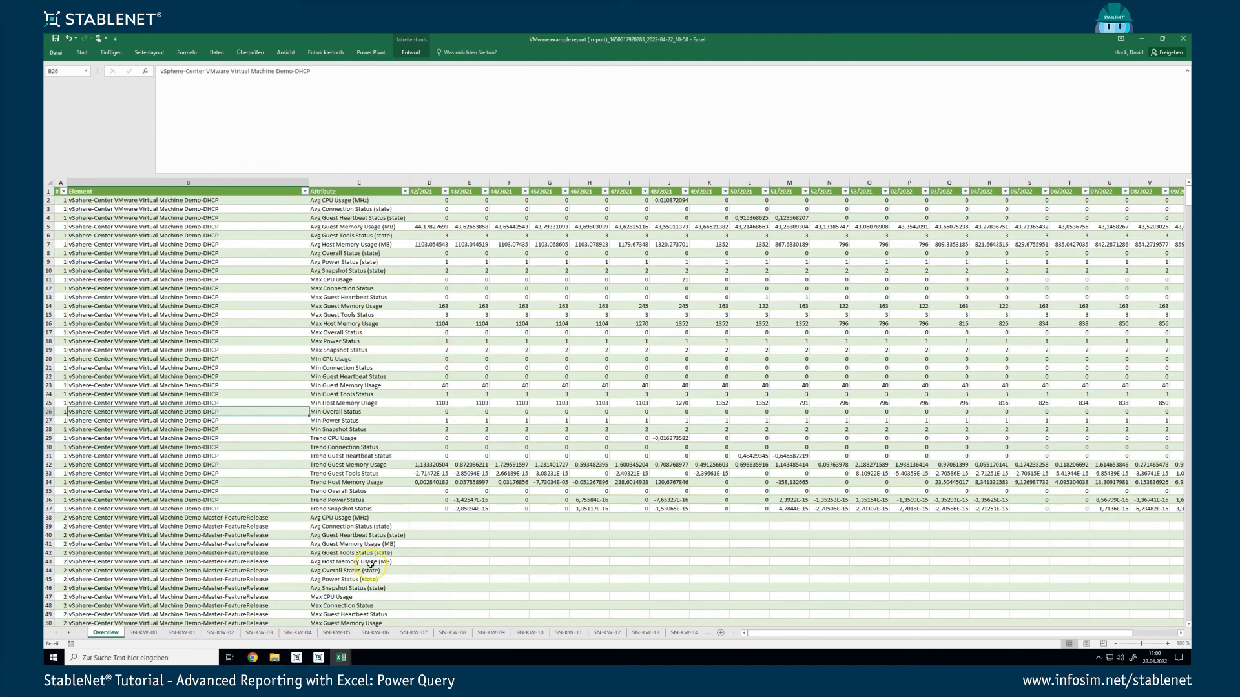
Switch to JupyterLab in Chrome and review the StableNet Report Template Generator notebook's code for extending the report XML to more weeks.
mouse_move(262, 658)
left_click(244, 653)
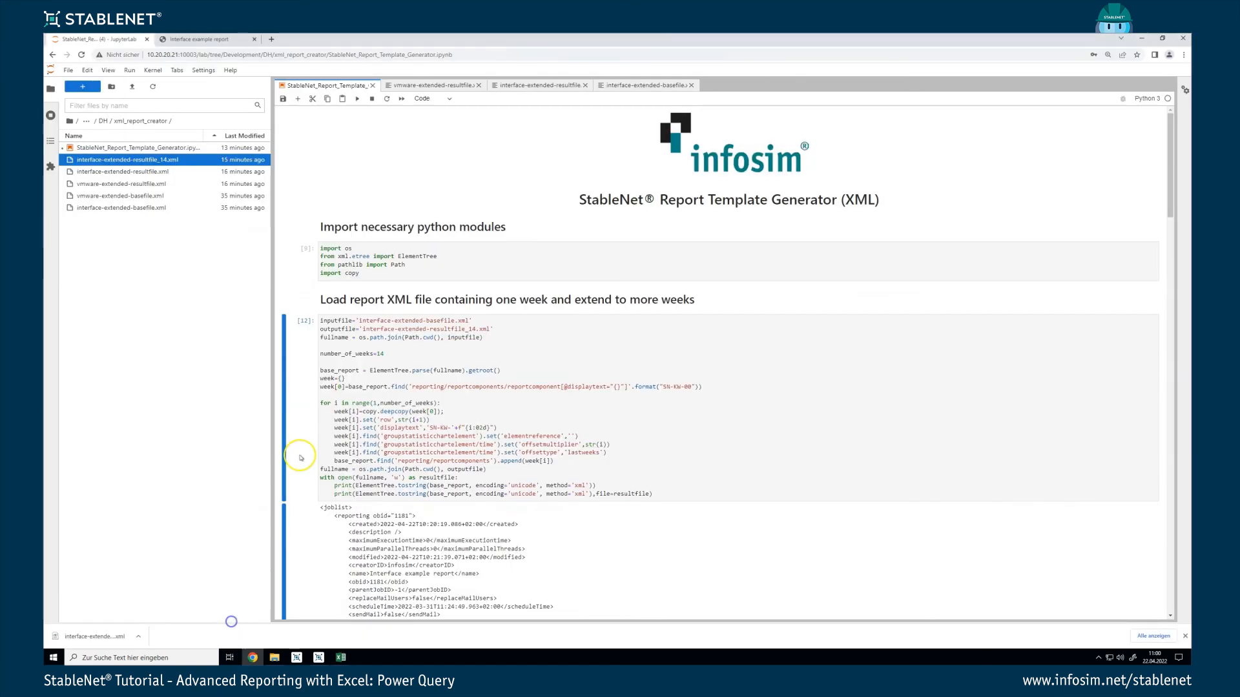
scroll(512, 381, "down", 1)
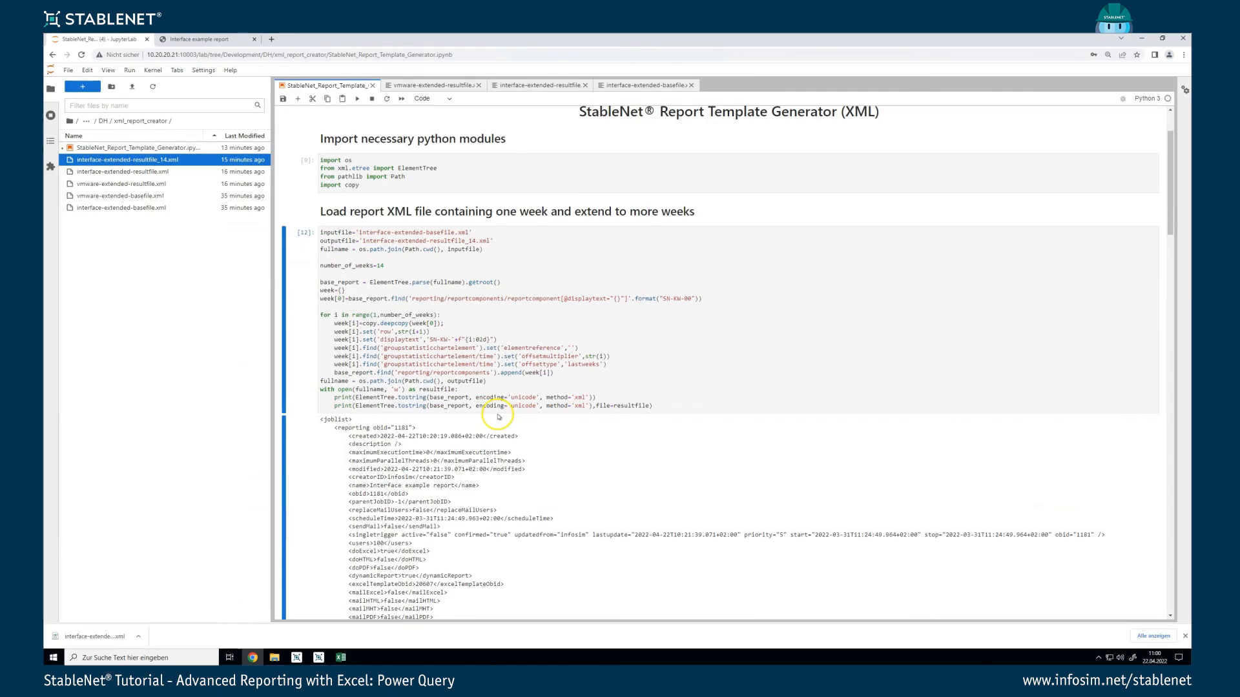
scroll(466, 303, "up", 1)
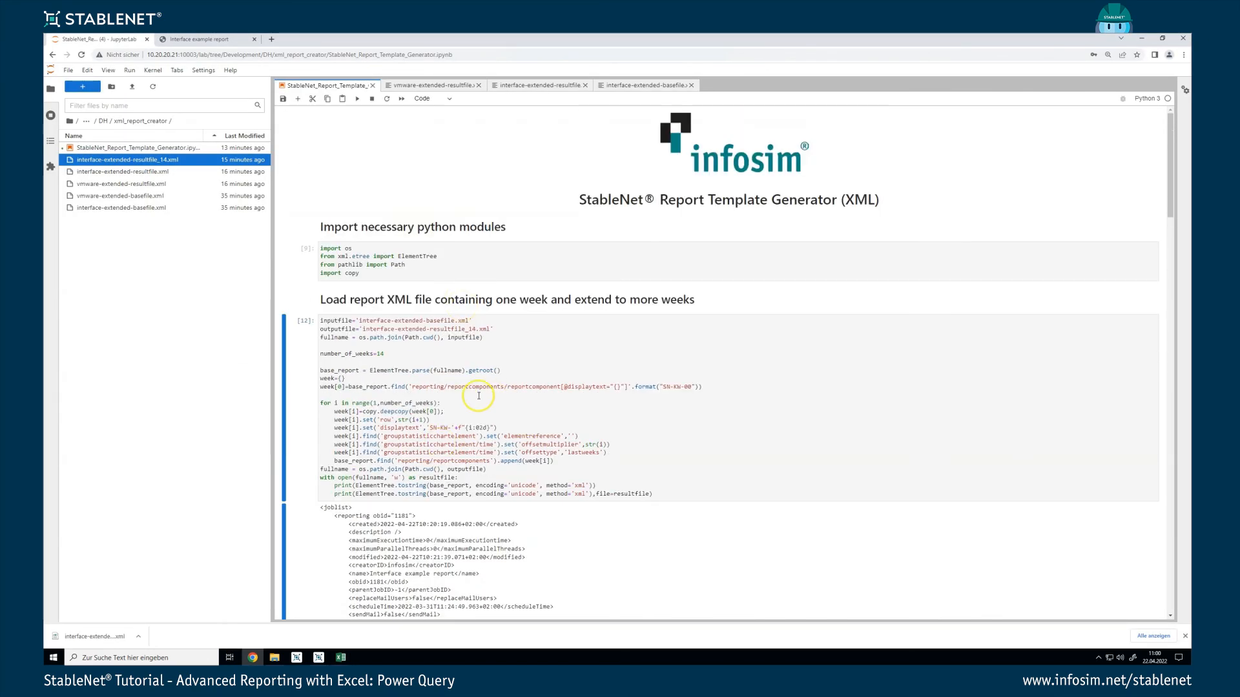